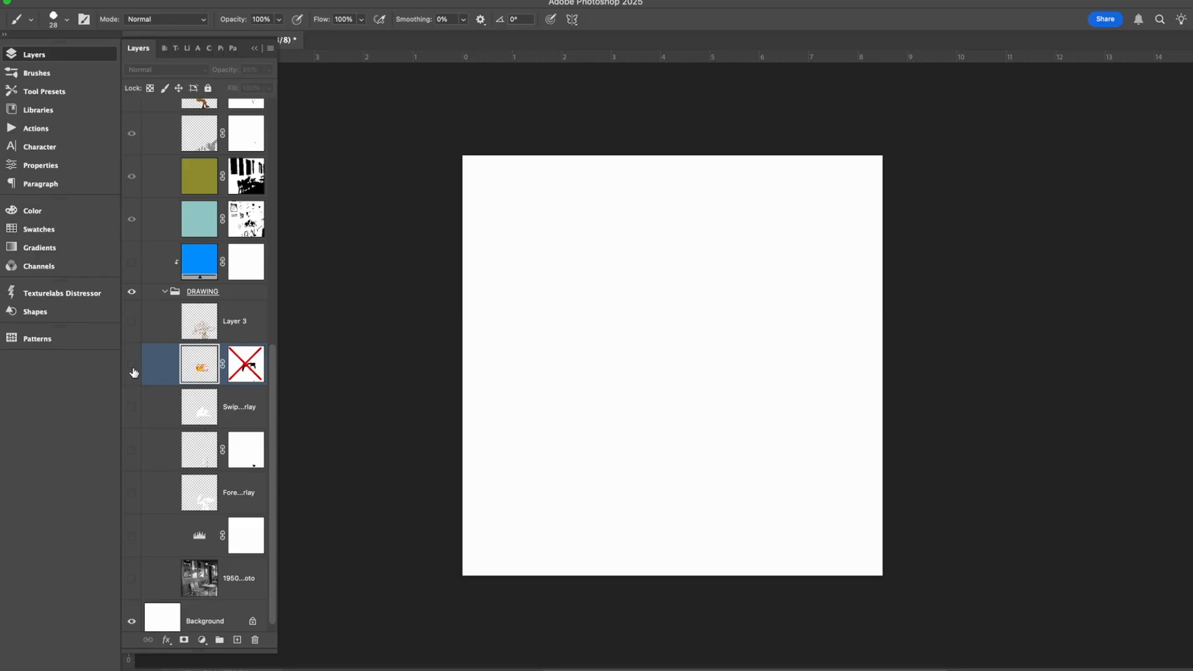
Show the comic panel reference layer in the DRAWING group and examine it up close.
left_click(132, 369)
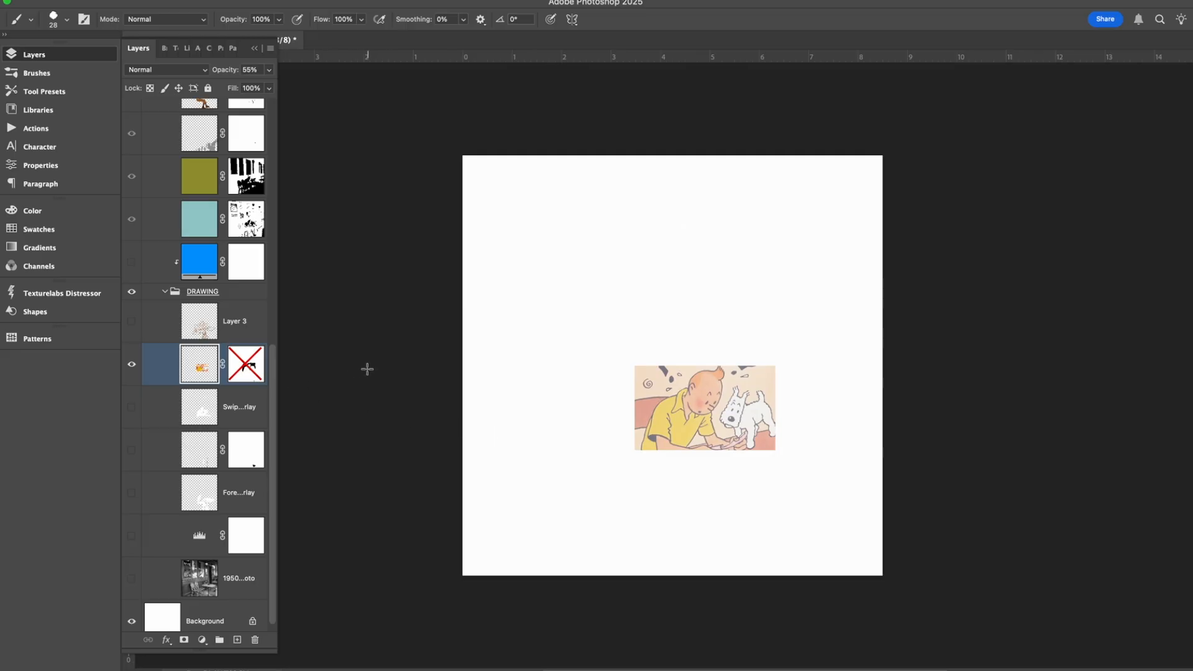
left_click(132, 368)
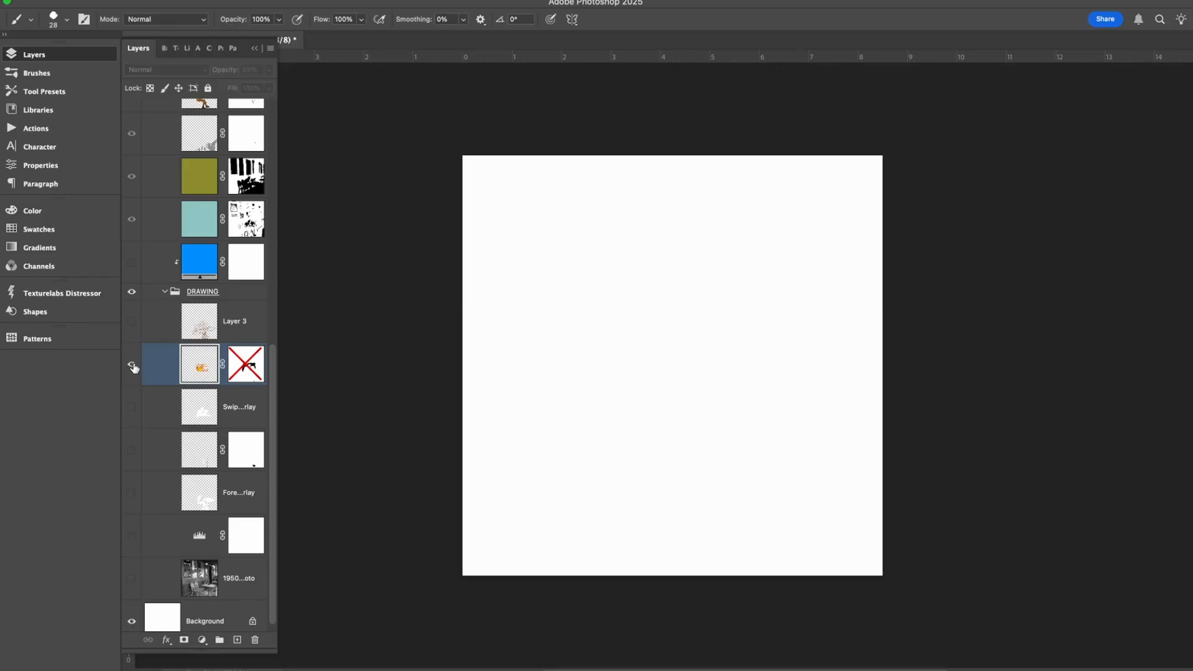
left_click(132, 368)
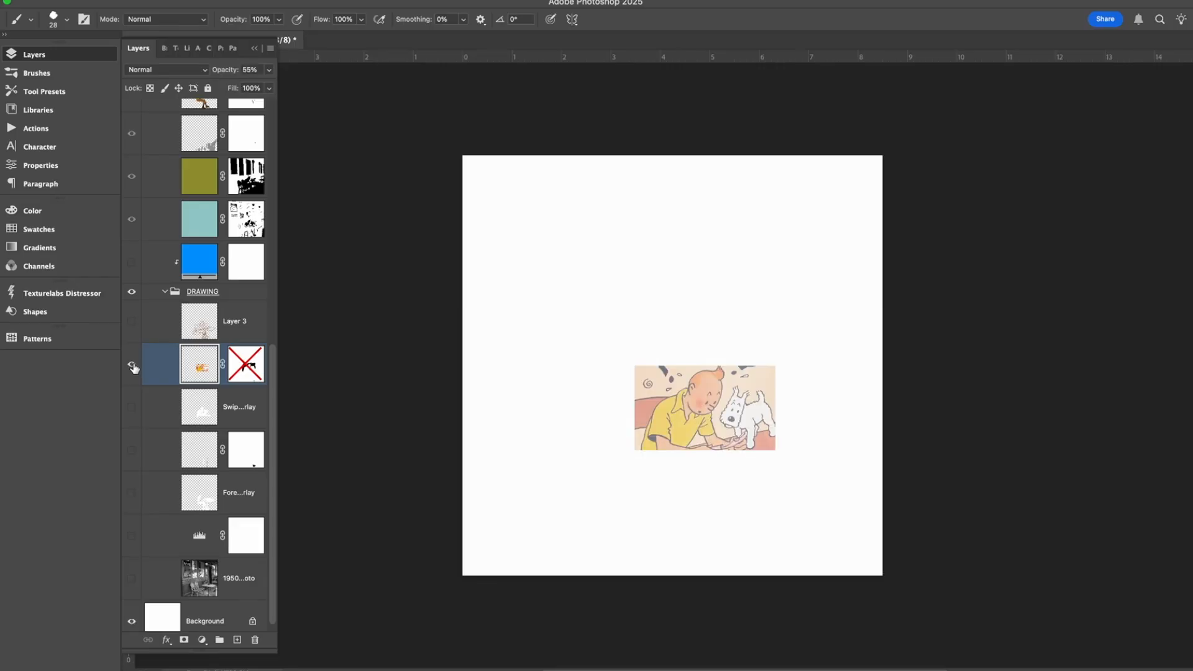
scroll(788, 440, "up", 3)
scroll(787, 440, "down", 2)
scroll(782, 440, "up", 10)
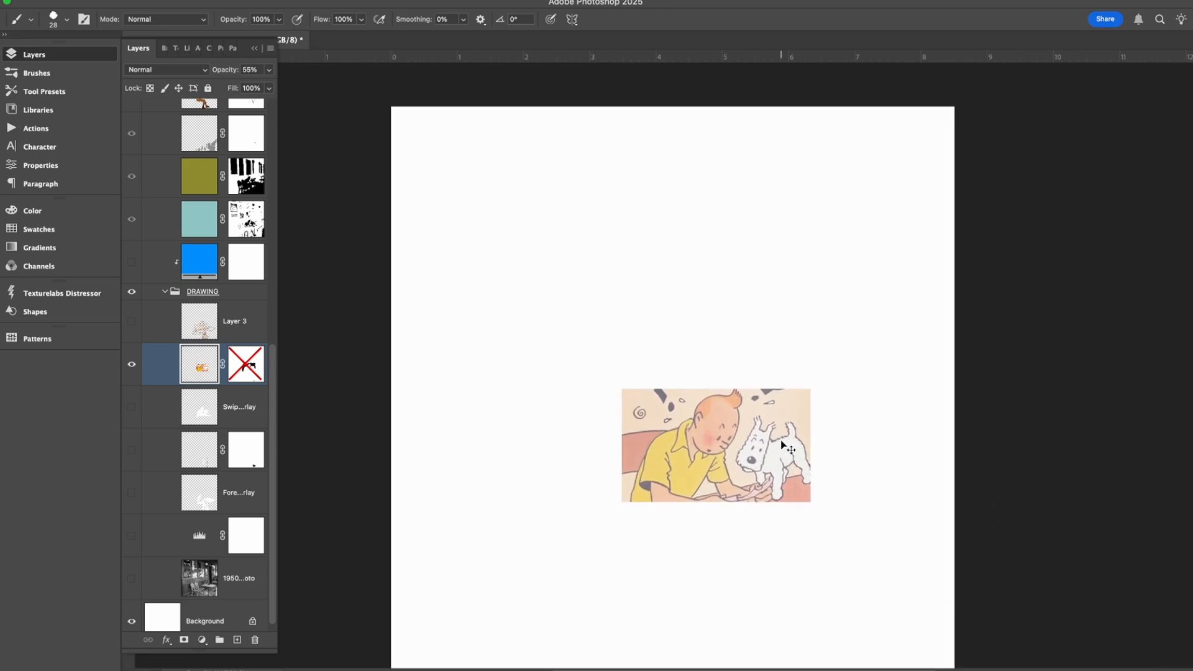
scroll(844, 546, "down", 3)
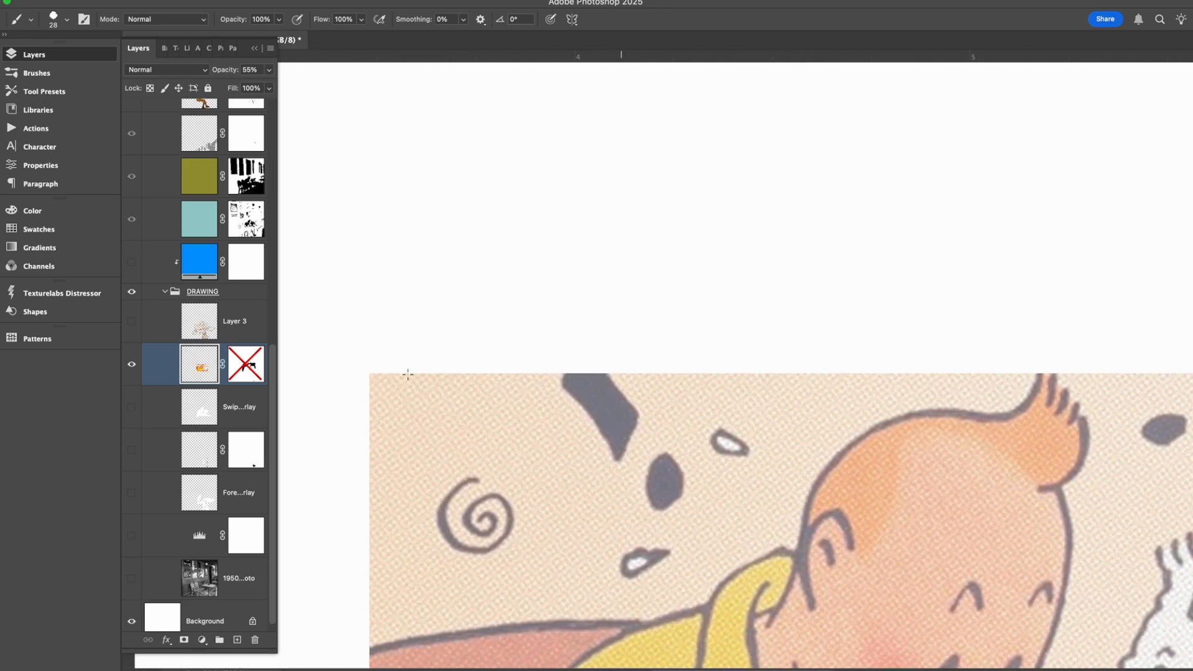
scroll(158, 330, "up", 5)
left_click(132, 120)
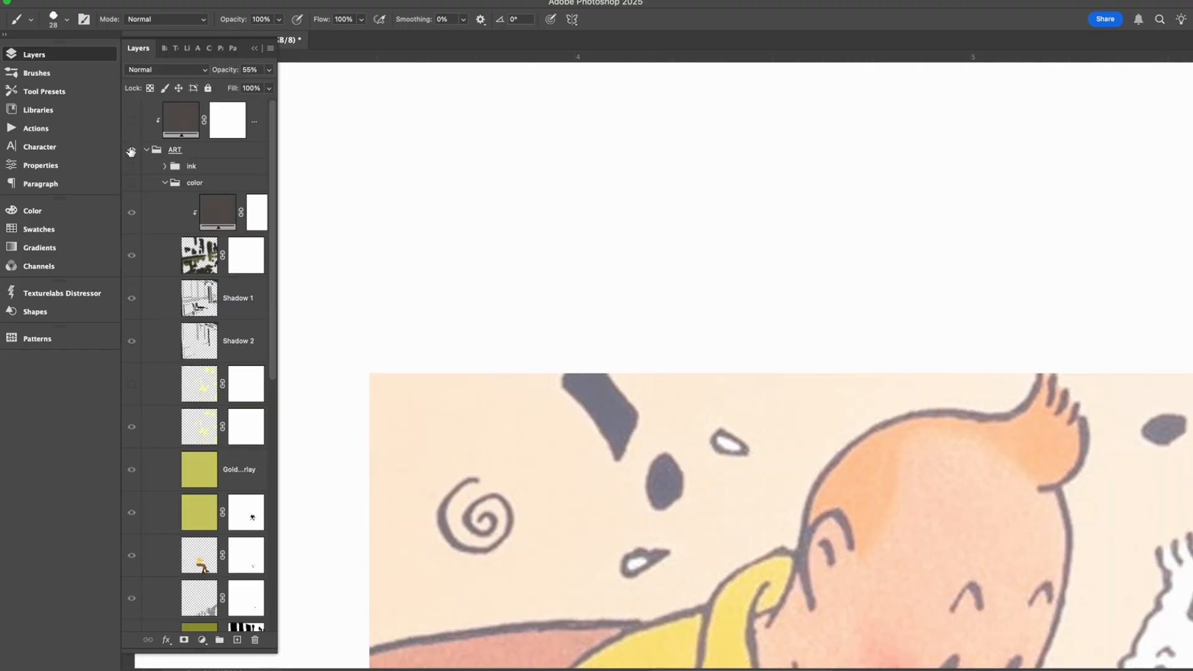
left_click(131, 150)
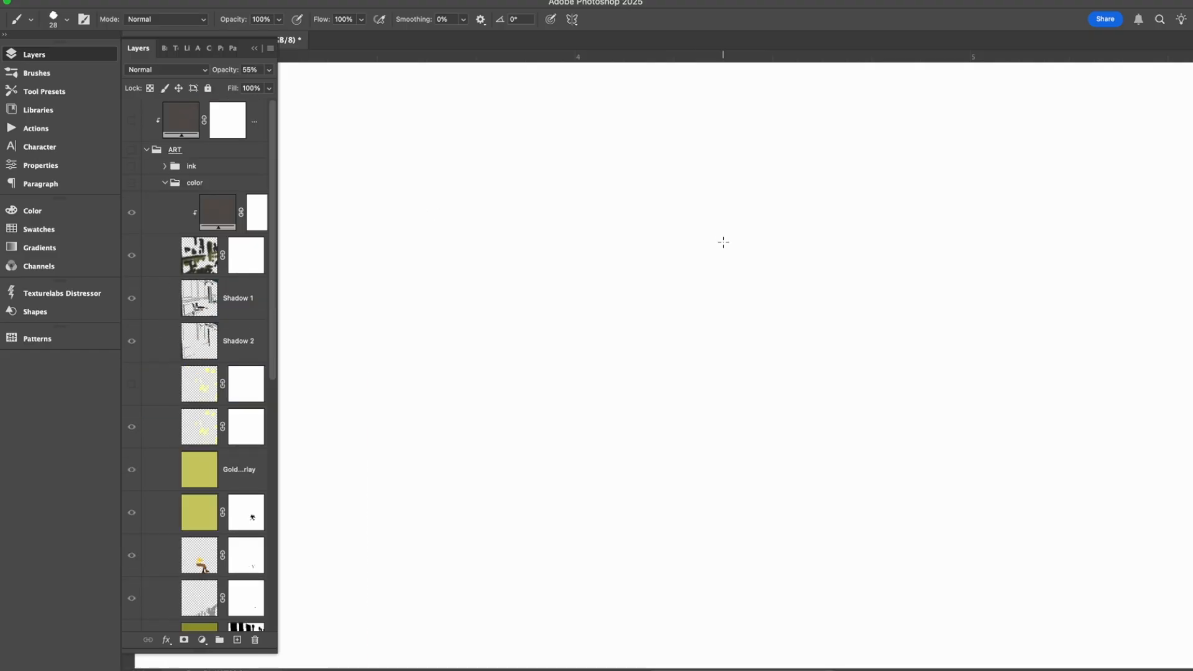
left_click(131, 149)
Examine the comic panel's line work and colours up close, then its placement on the whole canvas.
scroll(701, 251, "up", 2)
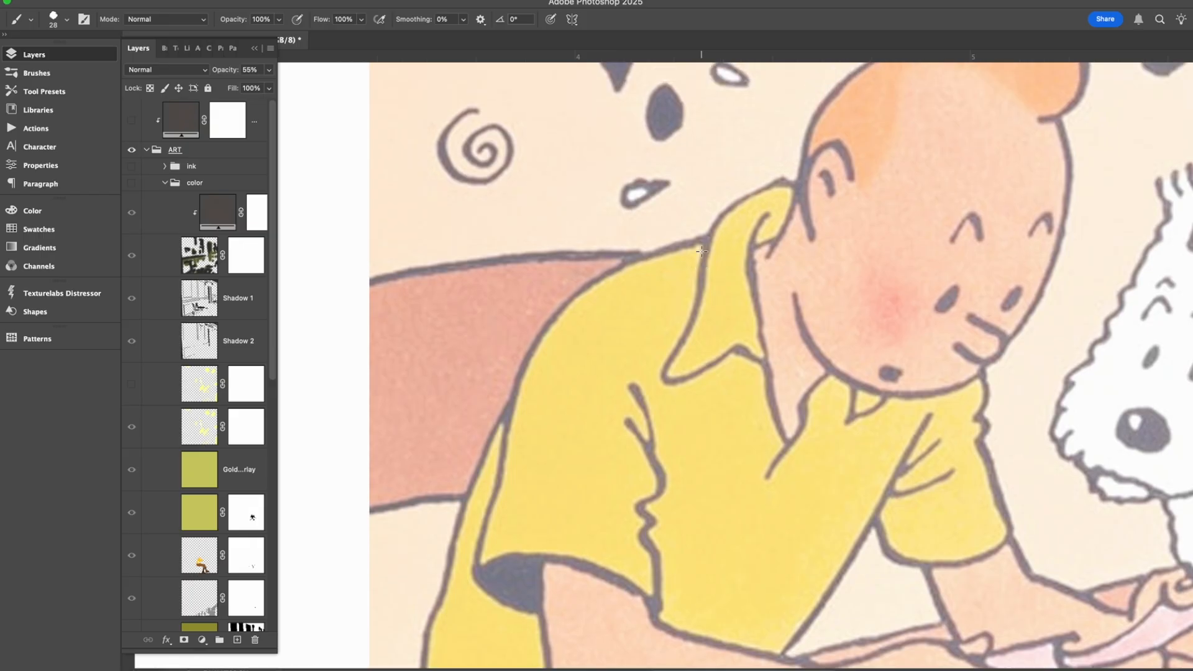
scroll(869, 375, "up", 3)
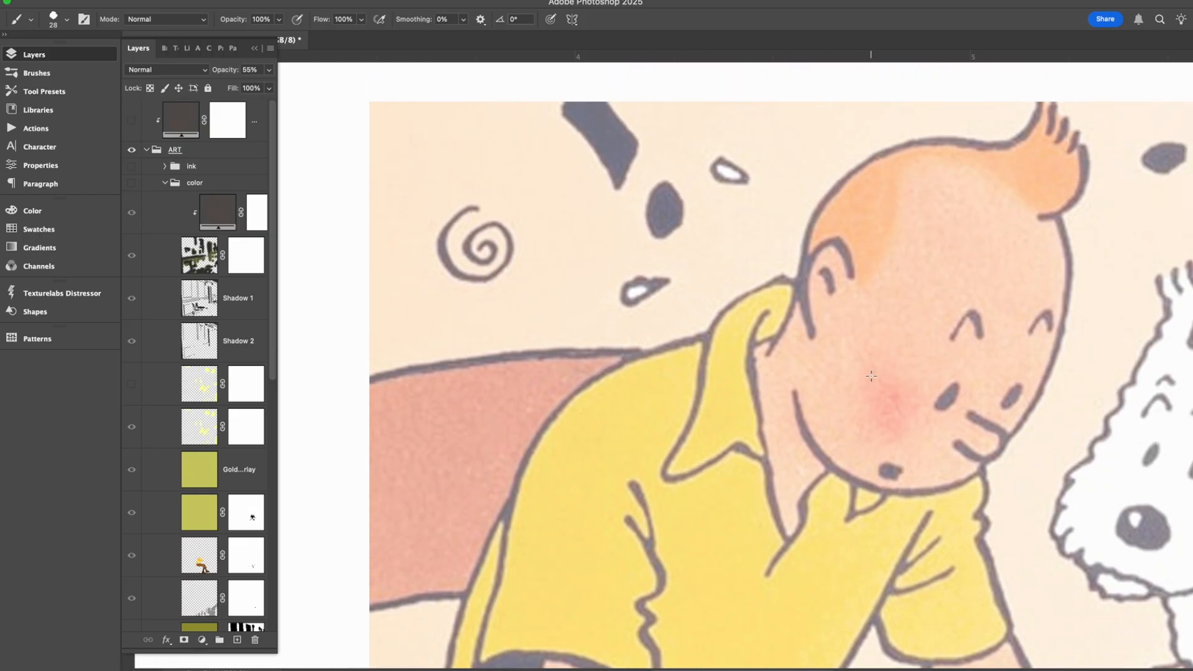
key("super+minus")
key("super+minus")
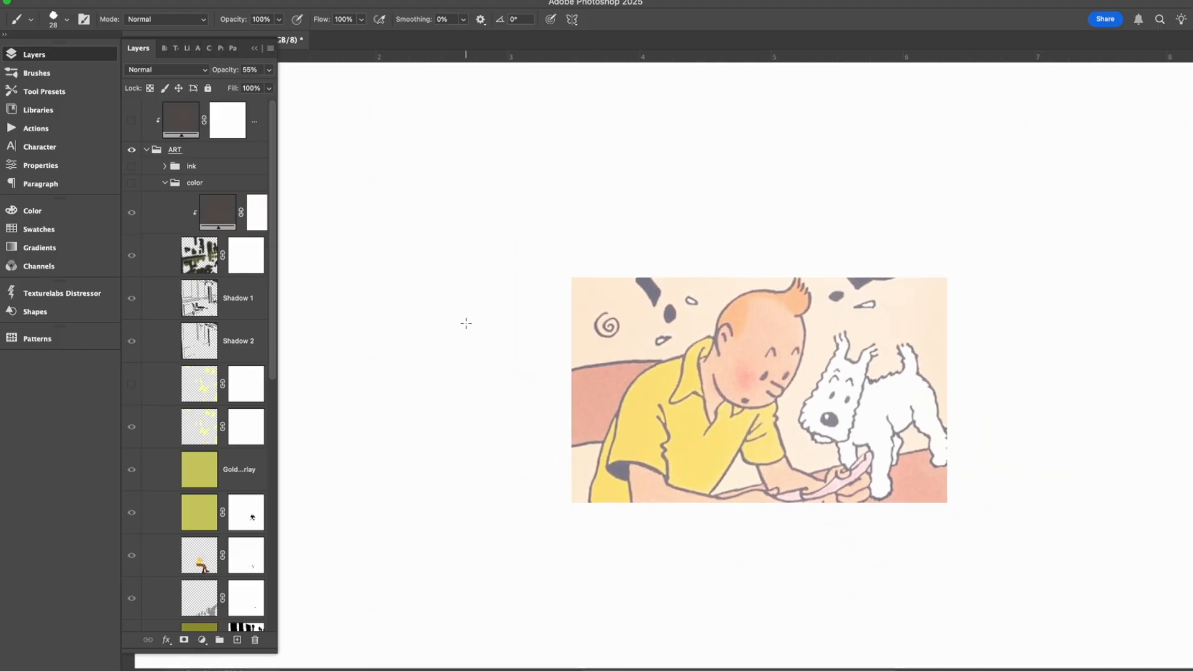
key("super+minus")
key("super+minus")
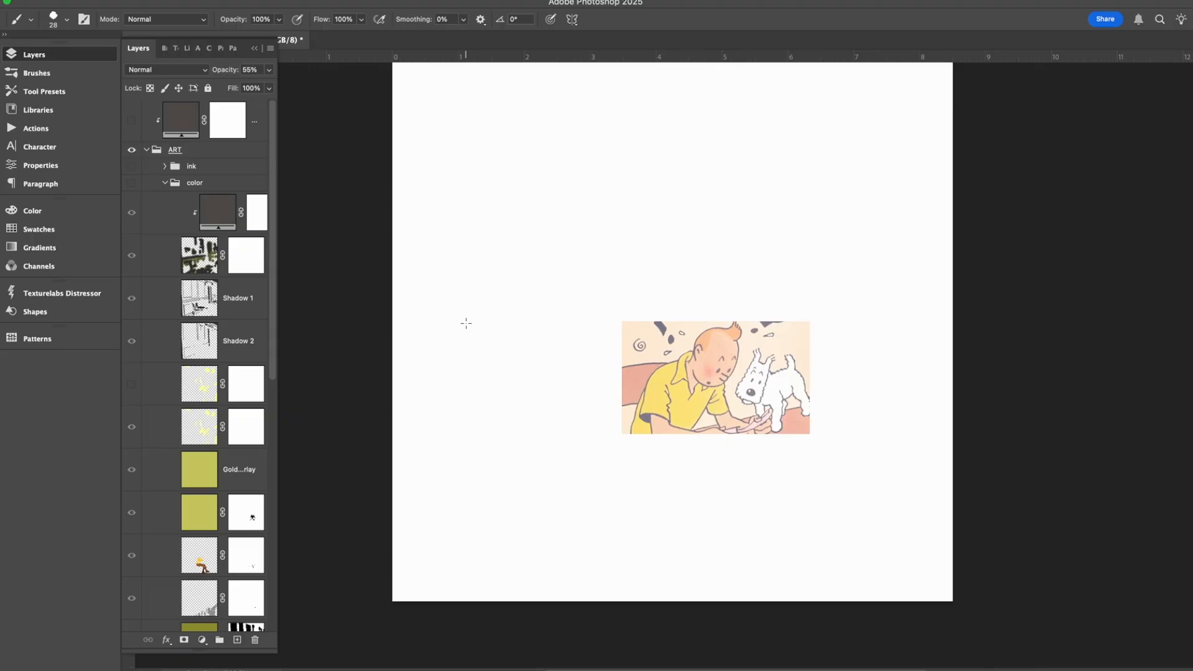
scroll(465, 323, "up", 3)
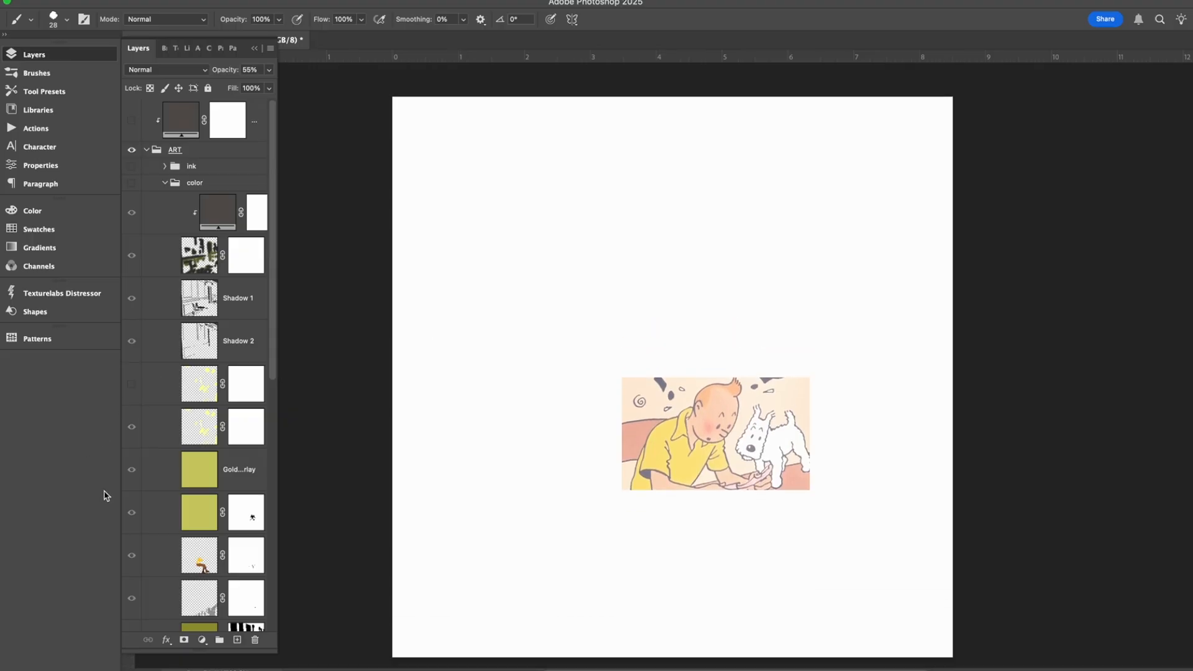
Hide the comic panel layer and show the 1950s café photo layer above the Background.
scroll(157, 418, "down", 5)
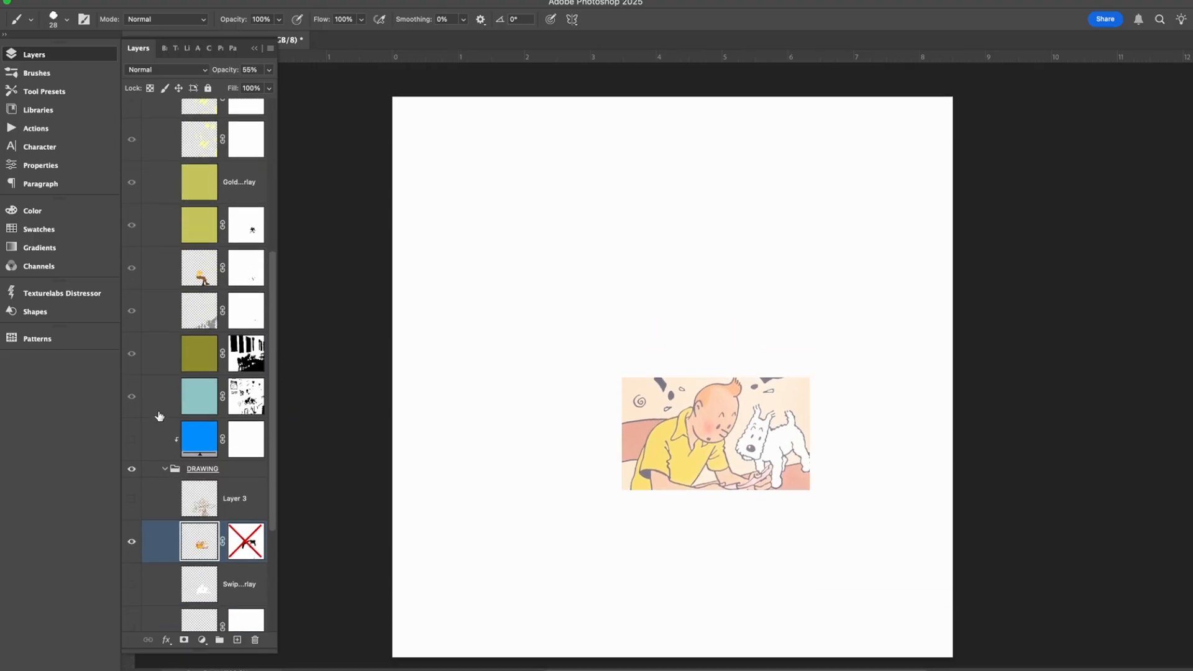
scroll(158, 417, "down", 3)
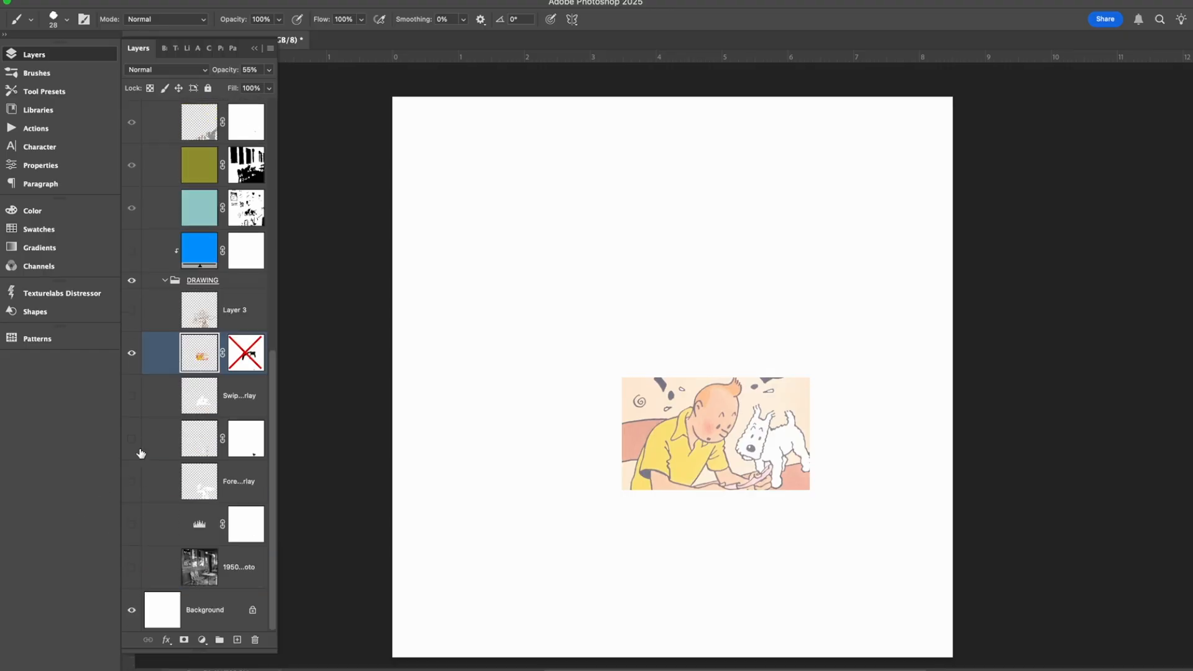
left_click(132, 353)
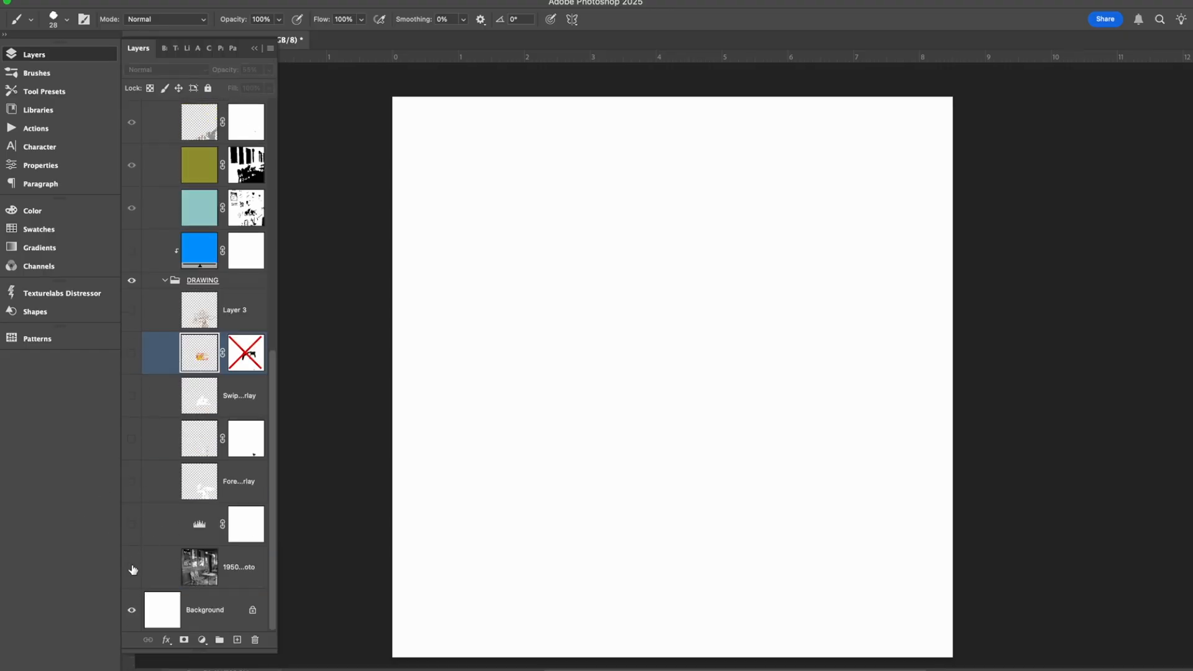
left_click(132, 567)
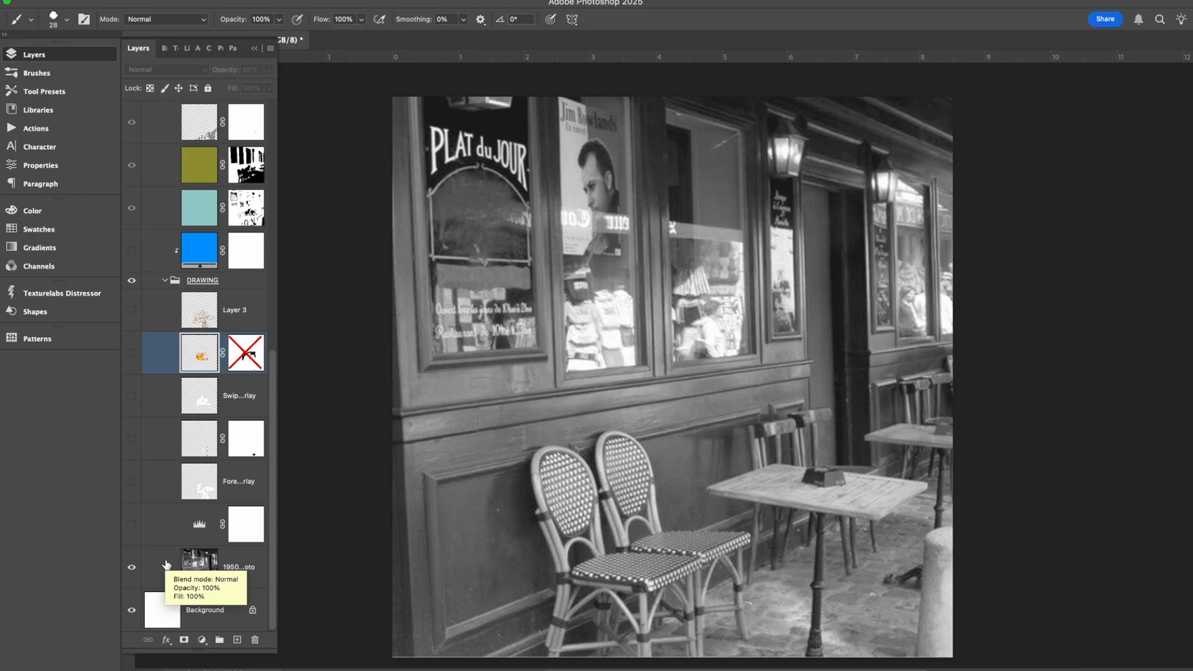
Show the comic panel layer and the Layer 3 line sketch over the café photo.
scroll(521, 447, "up", 3)
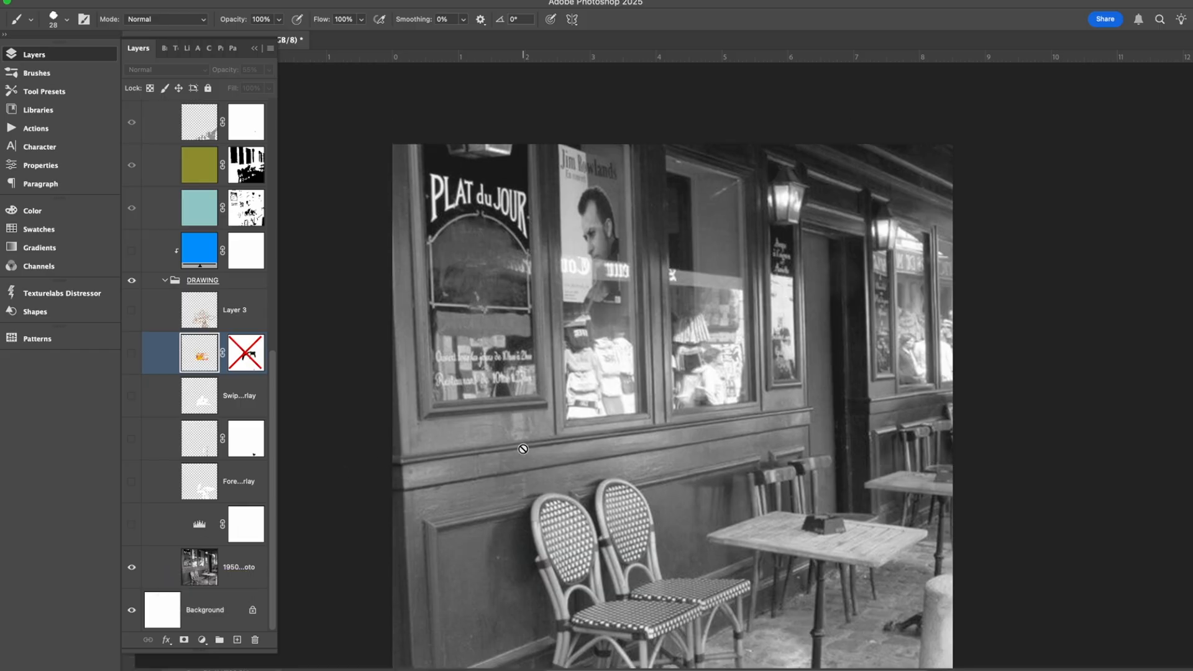
left_click(132, 353)
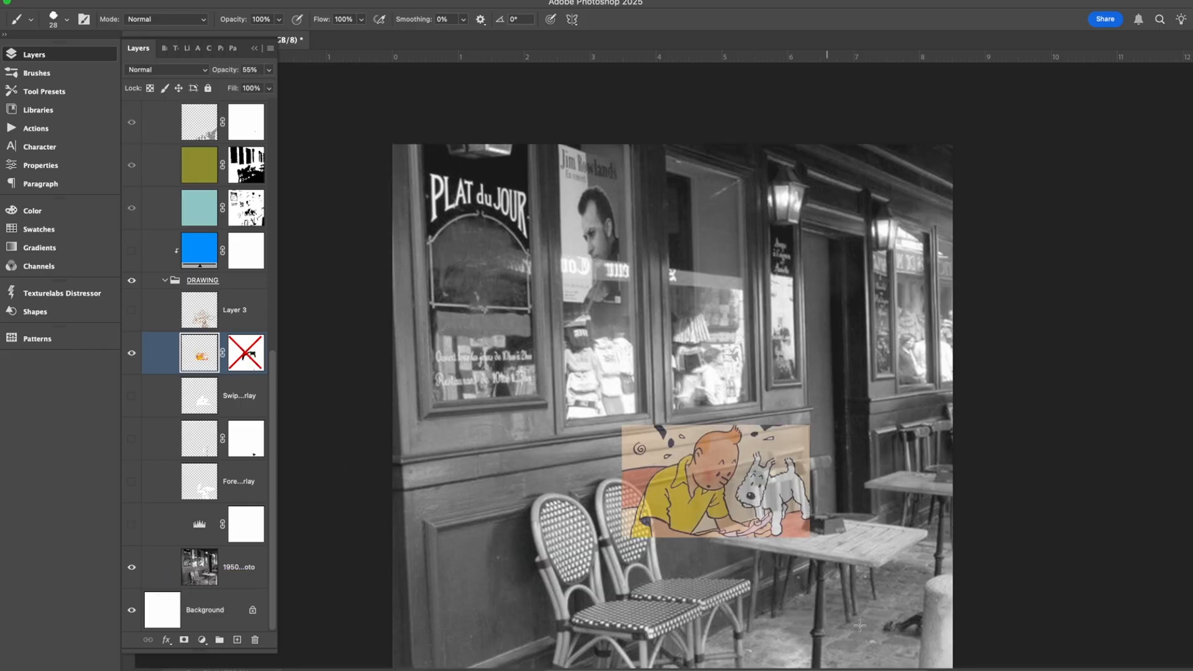
scroll(583, 497, "down", 5)
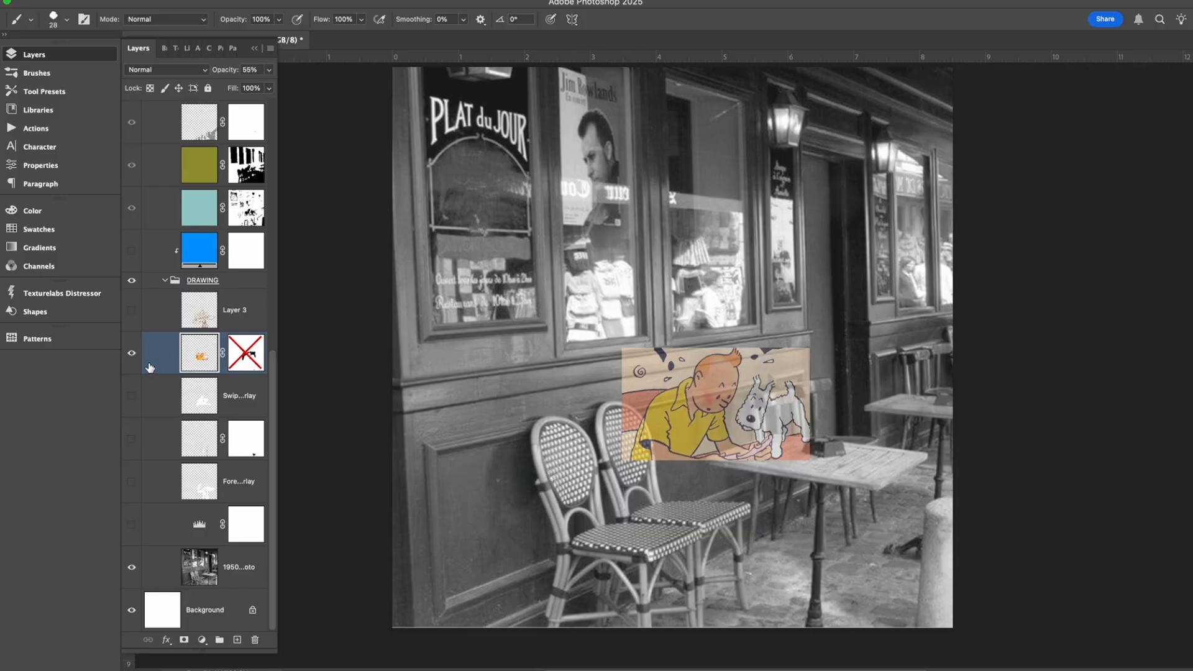
left_click(132, 310)
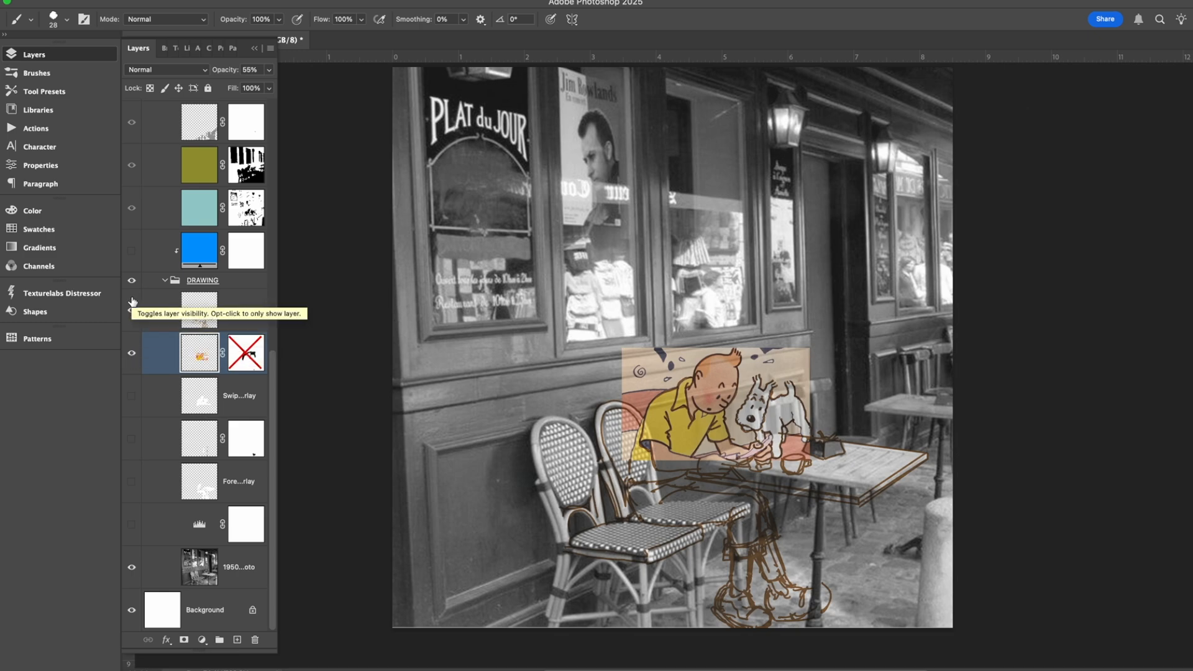
Compare the Layer 3 sketch with and without the comic panel beneath it, then inspect the traced head up close.
left_click(132, 354)
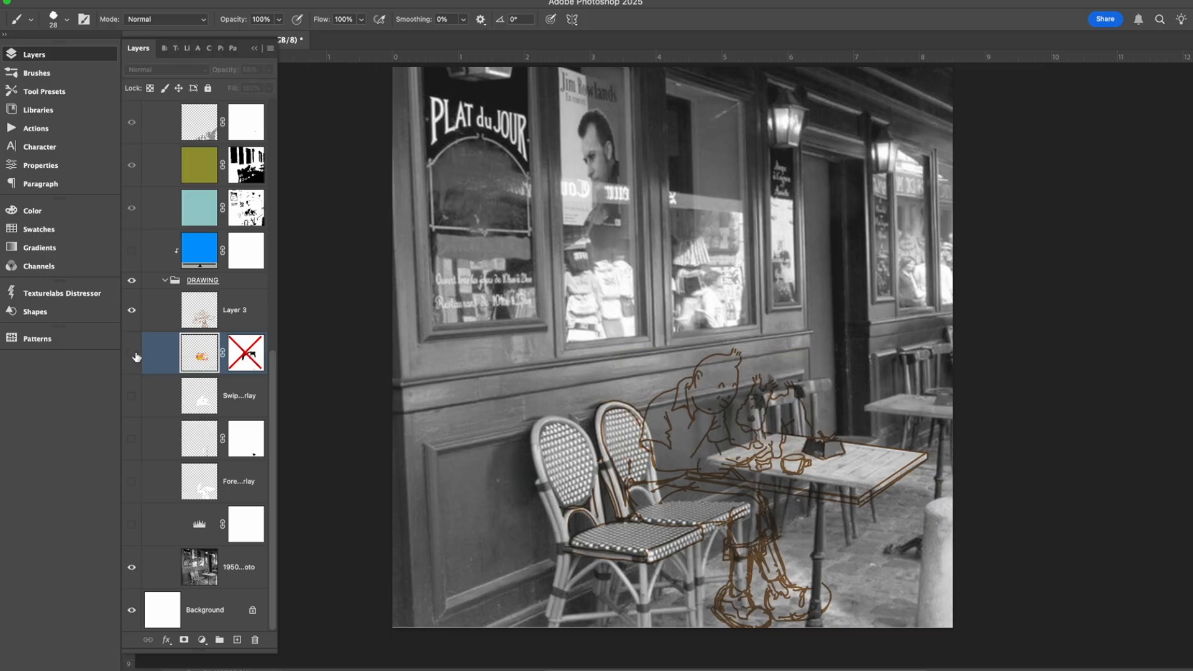
left_click(133, 353)
left_click(132, 353)
left_click(135, 358)
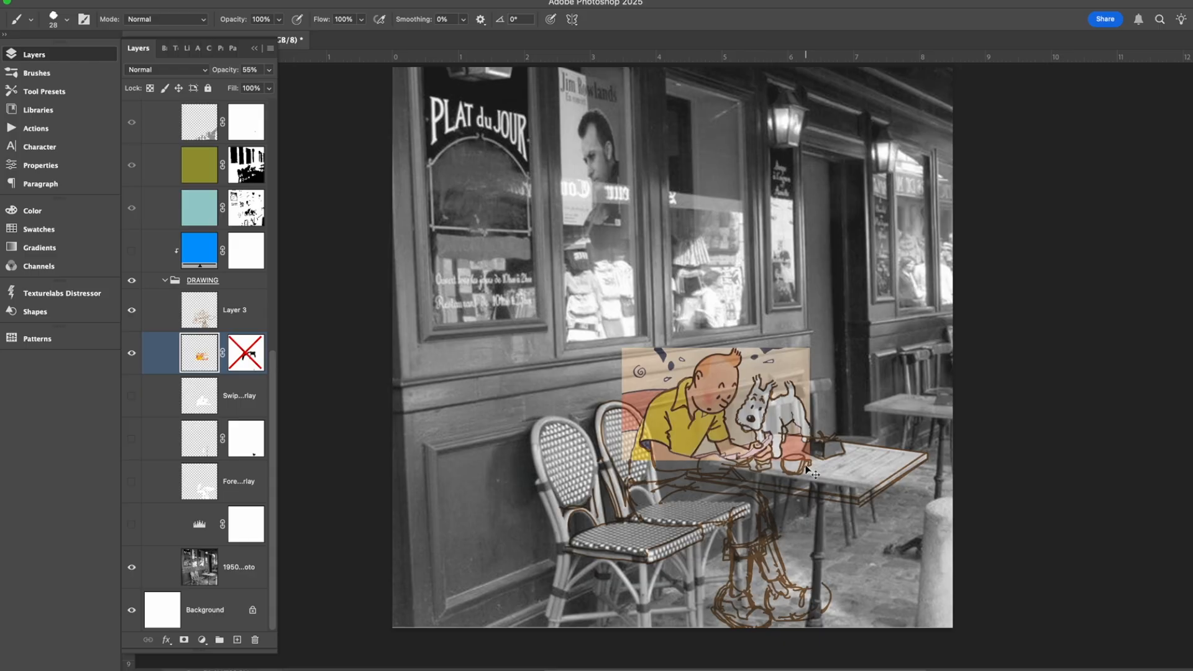
key("super+plus")
key("super+plus")
key("super+plus")
key("super+plus")
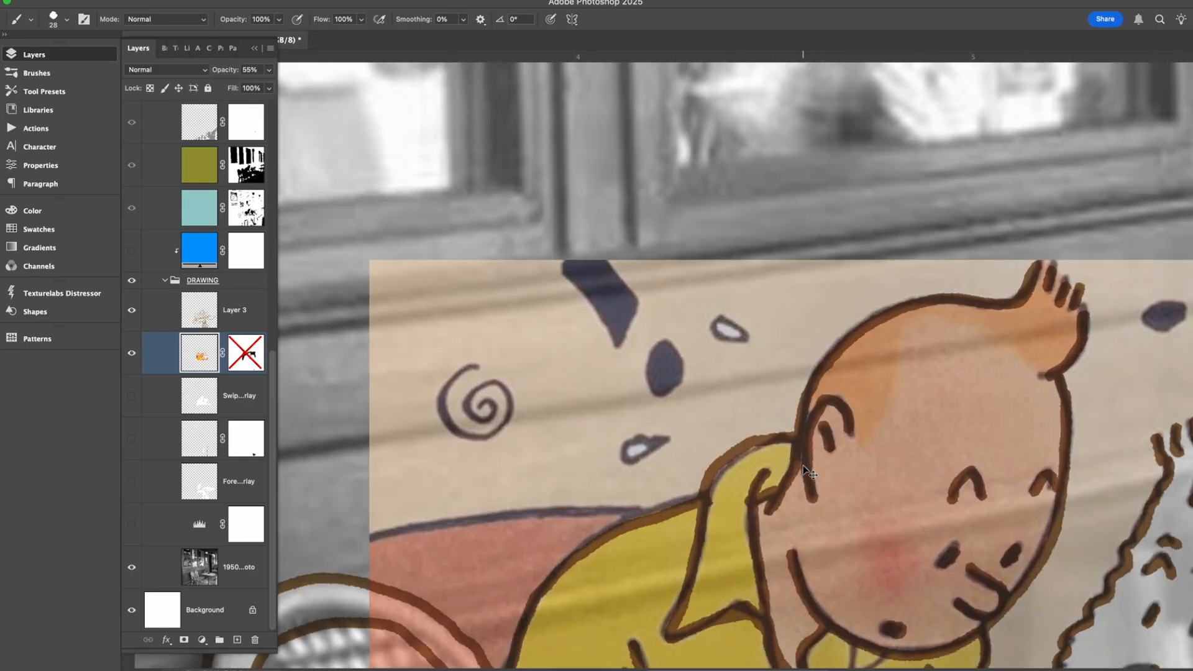
scroll(802, 464, "down", 2)
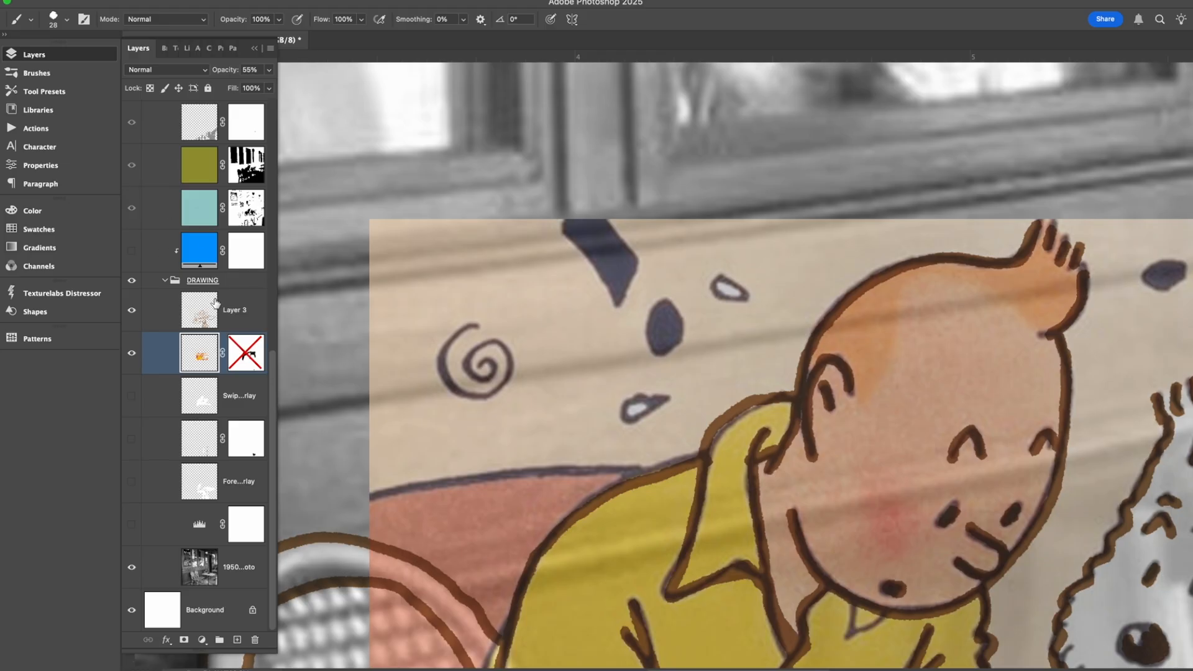
Hide the comic panel layer and examine the brown sketch lines of the seated figure over the photo.
left_click(133, 354)
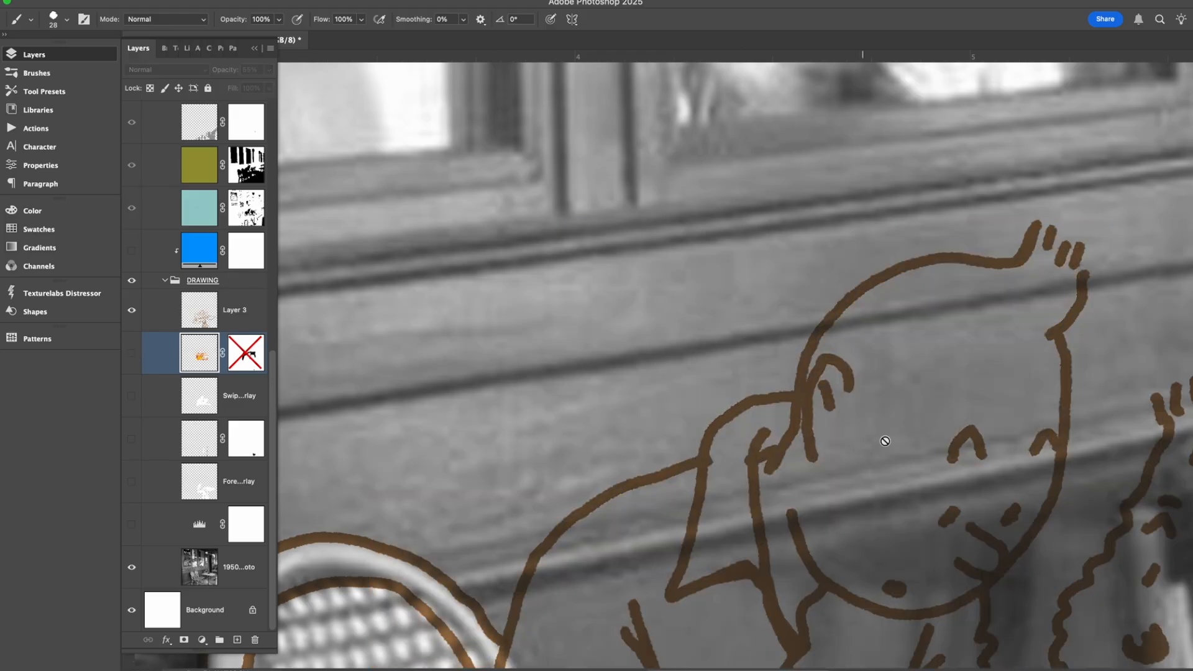
scroll(888, 438, "down", 5)
scroll(888, 440, "down", 2)
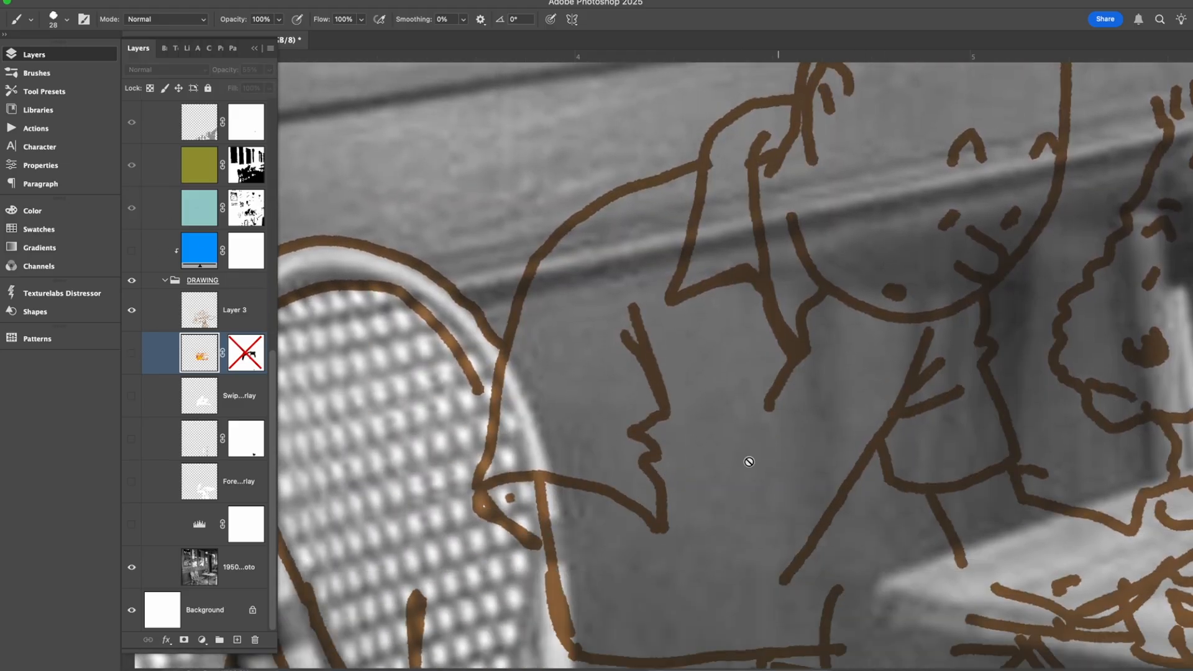
Check the brush preset and size used for the sketch lines.
left_click(54, 20)
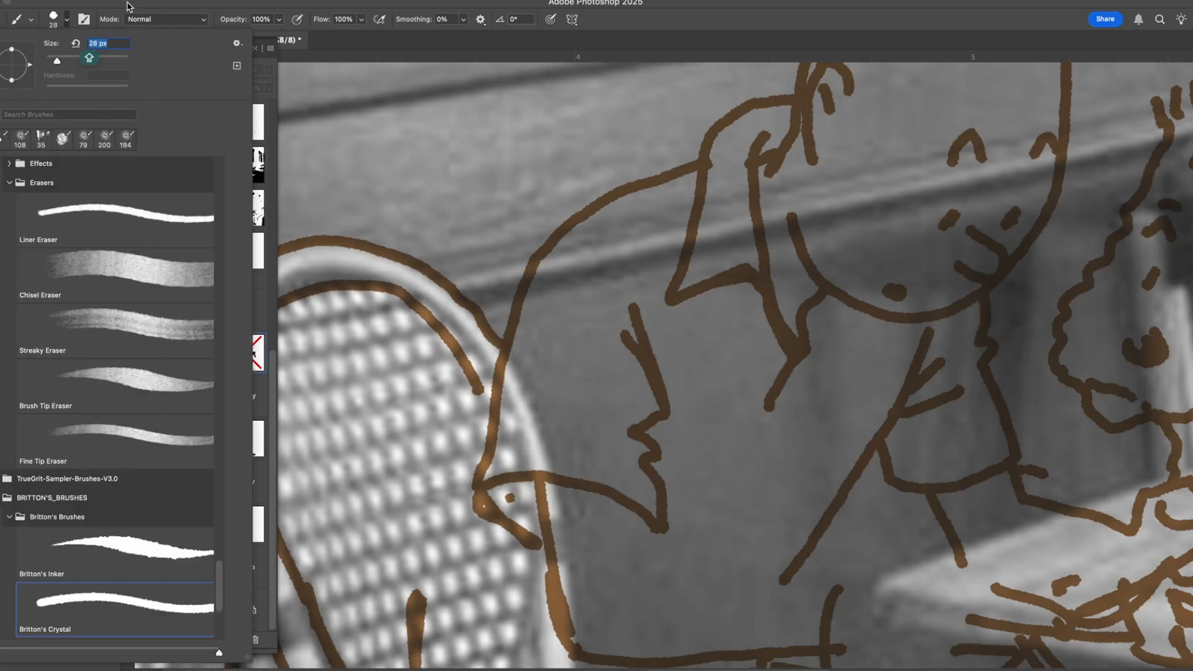
left_click(126, 2)
key("shift+b")
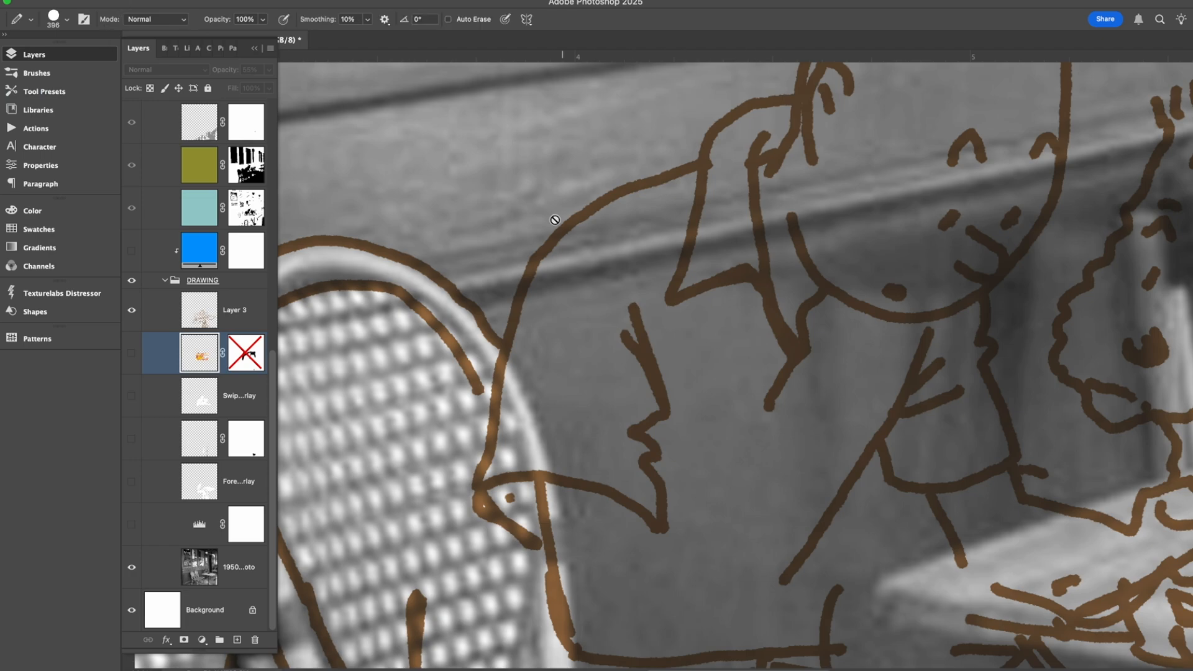
Select Layer 3 and try a mark on the seated figure's back outline with the 28 px Brush tool.
left_click(203, 311)
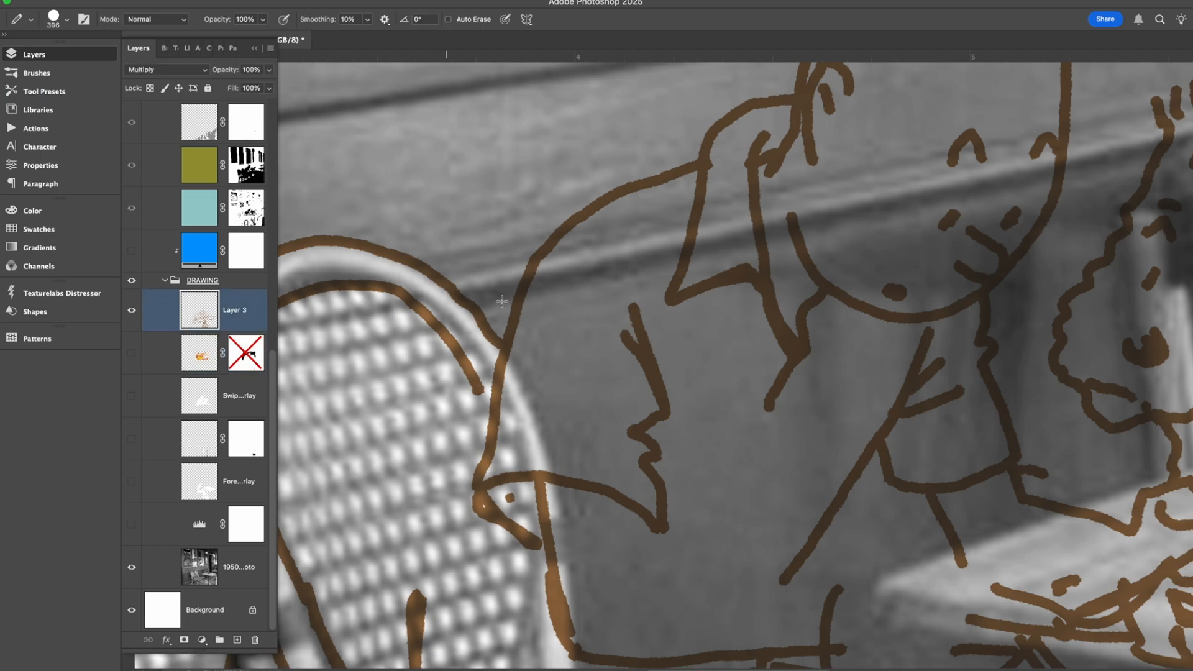
key("shift+b")
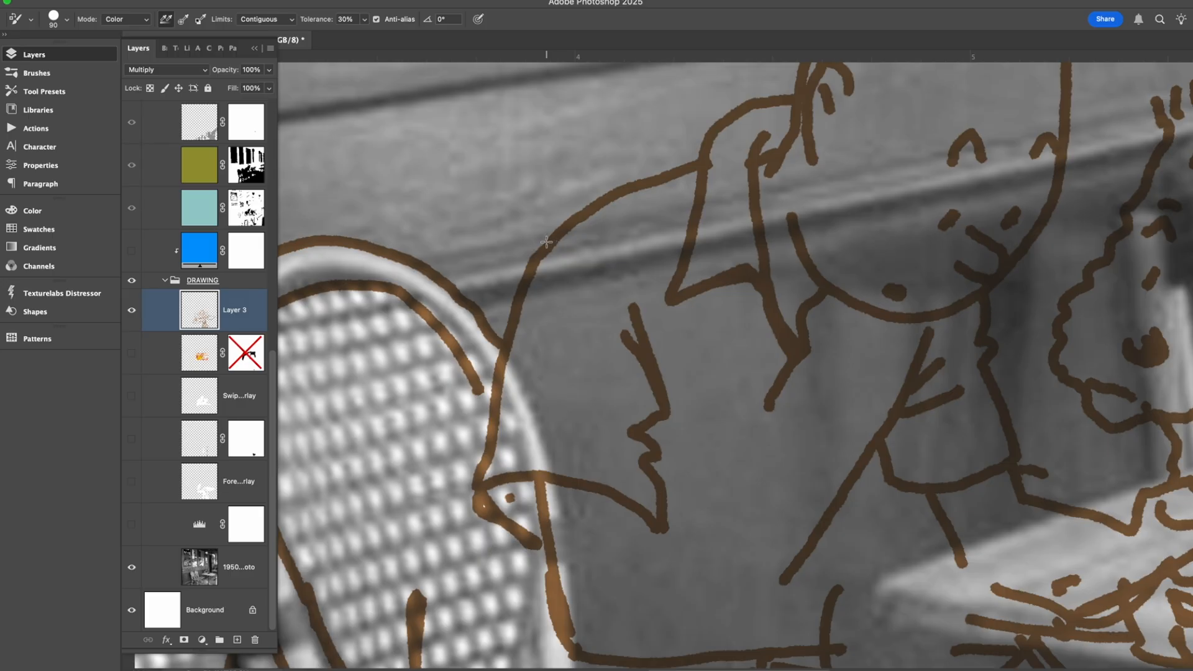
left_click(67, 19)
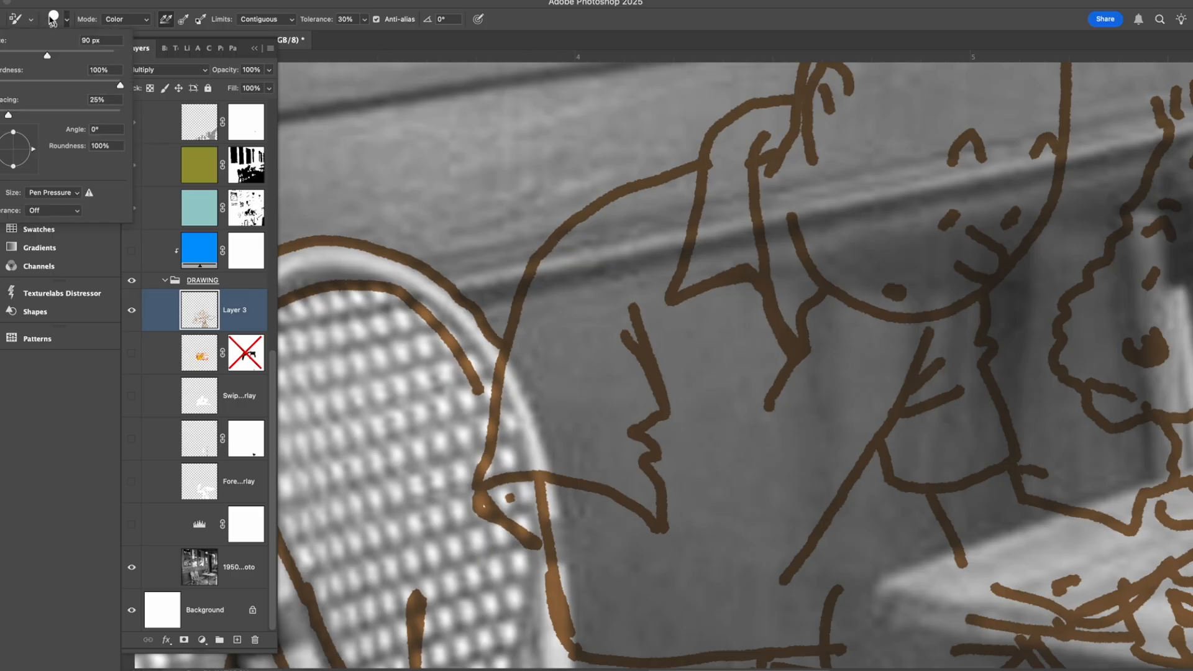
left_click(100, 391)
key("shift+b")
key("shift+b")
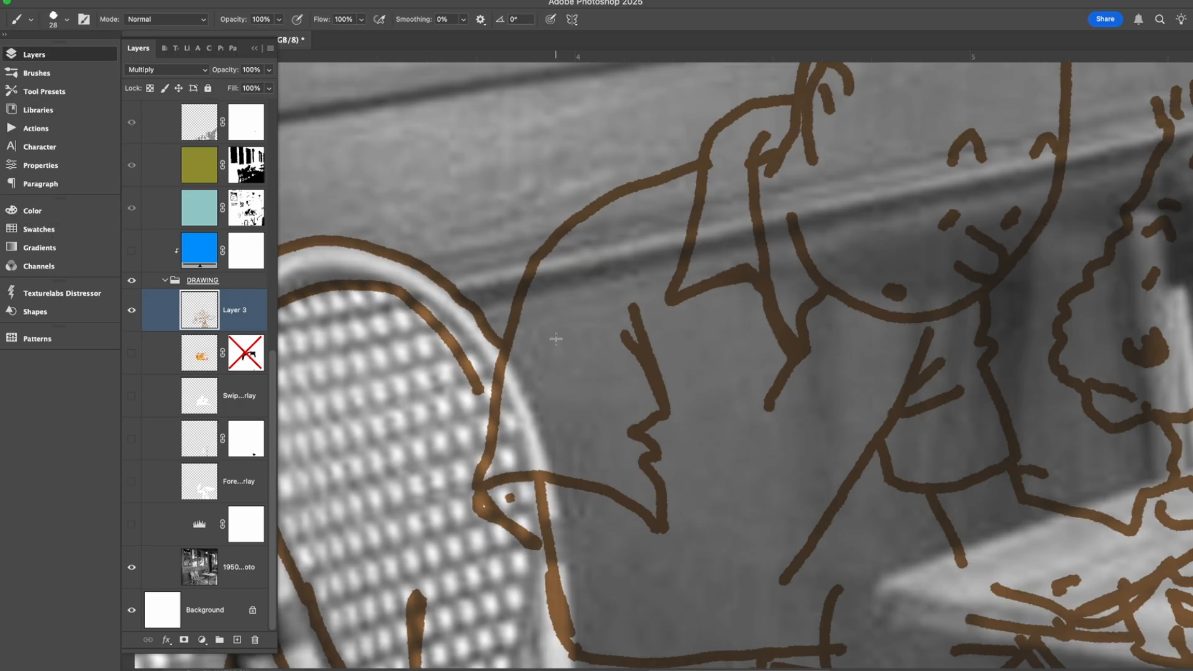
left_click(535, 257)
key("ctrl+z")
Show the comic panel layer again and enable its layer mask to isolate the boy and the dog.
scroll(615, 351, "down", 4)
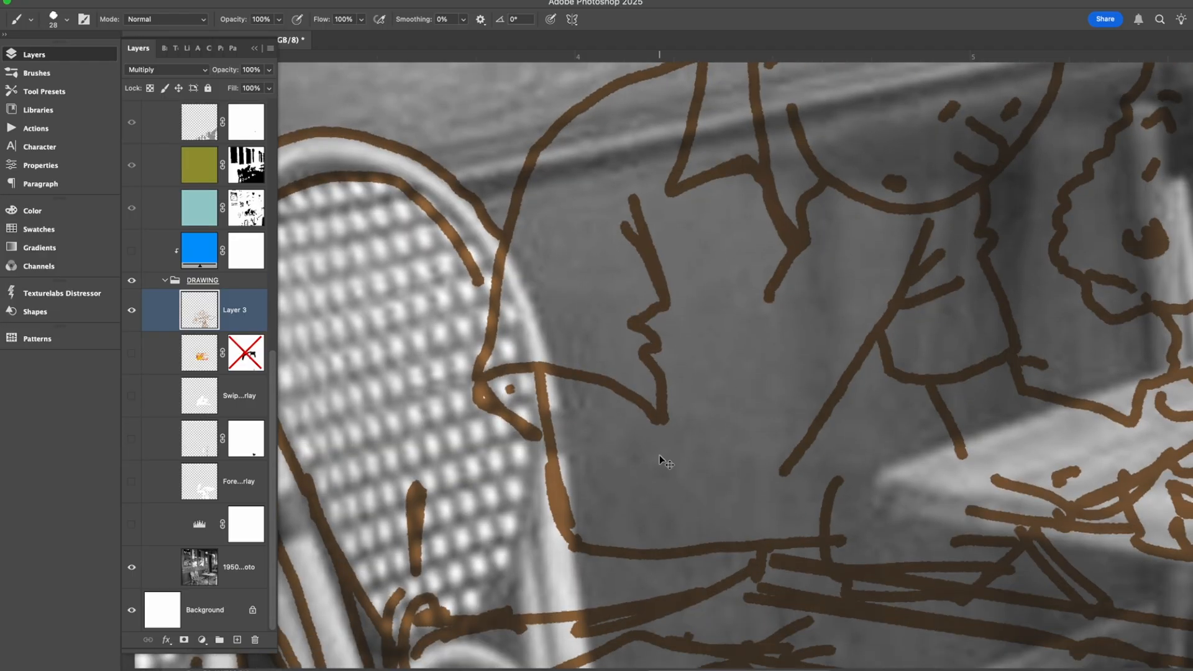
key("ctrl+0")
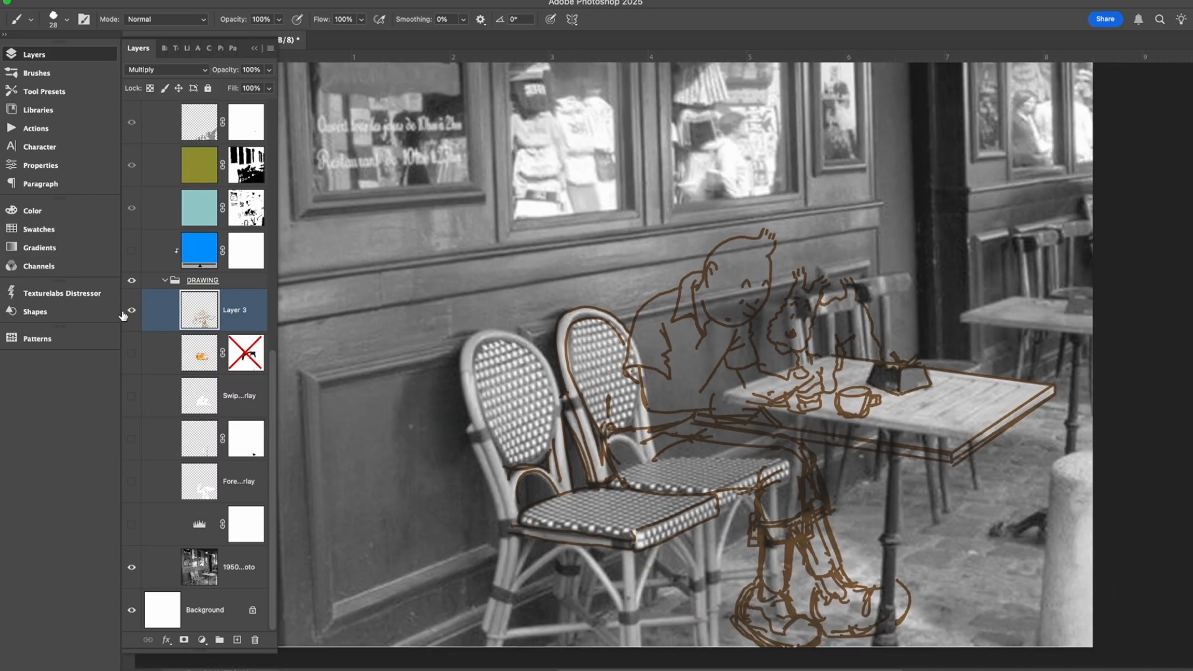
left_click(131, 356)
left_click(132, 355)
left_click(252, 357, "shift")
left_click(131, 355)
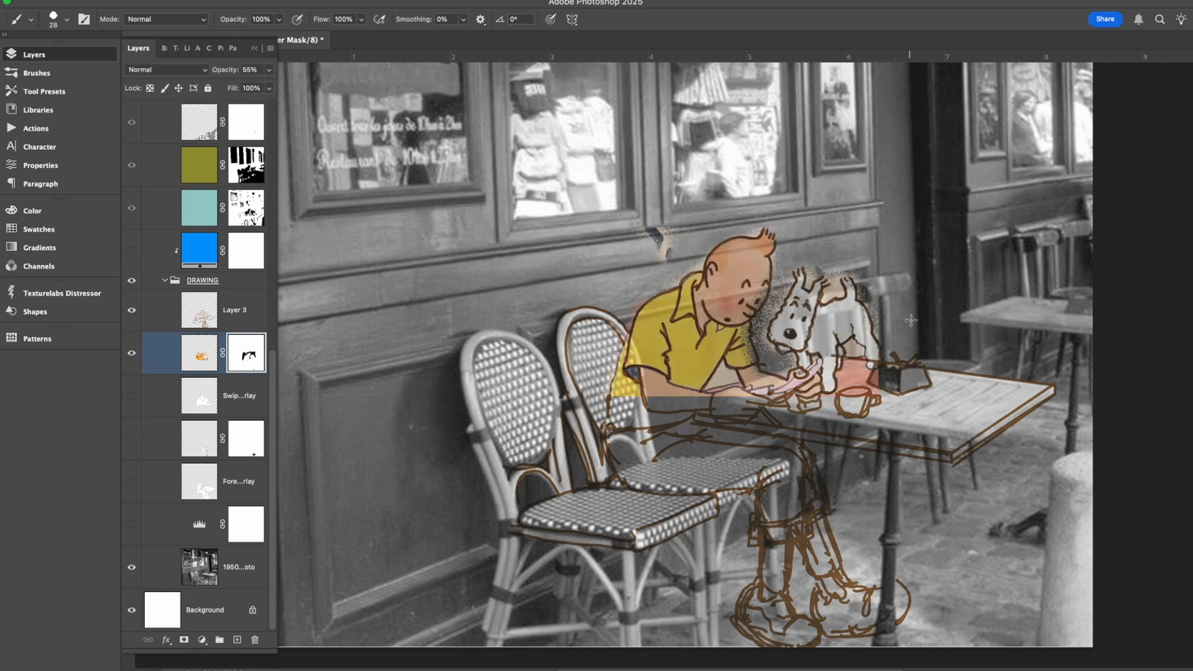
Show the three white underlay layers beneath the sketch, including the foreground underlay, to block out the photo behind the drawing.
left_click(131, 396)
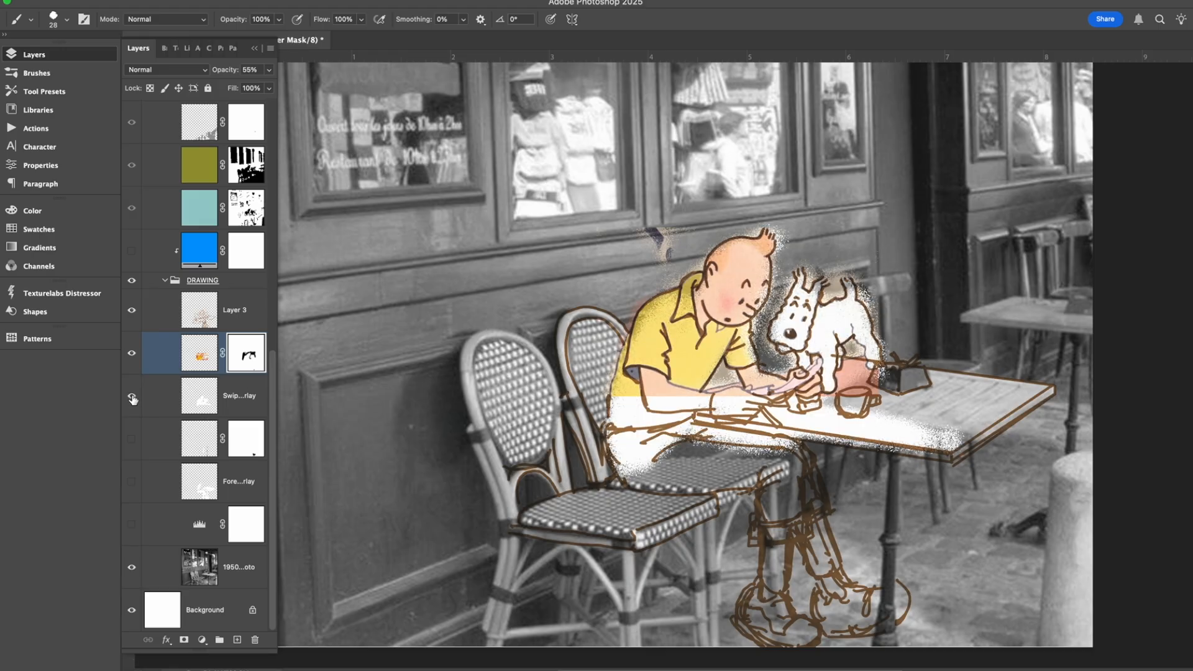
left_click(132, 439)
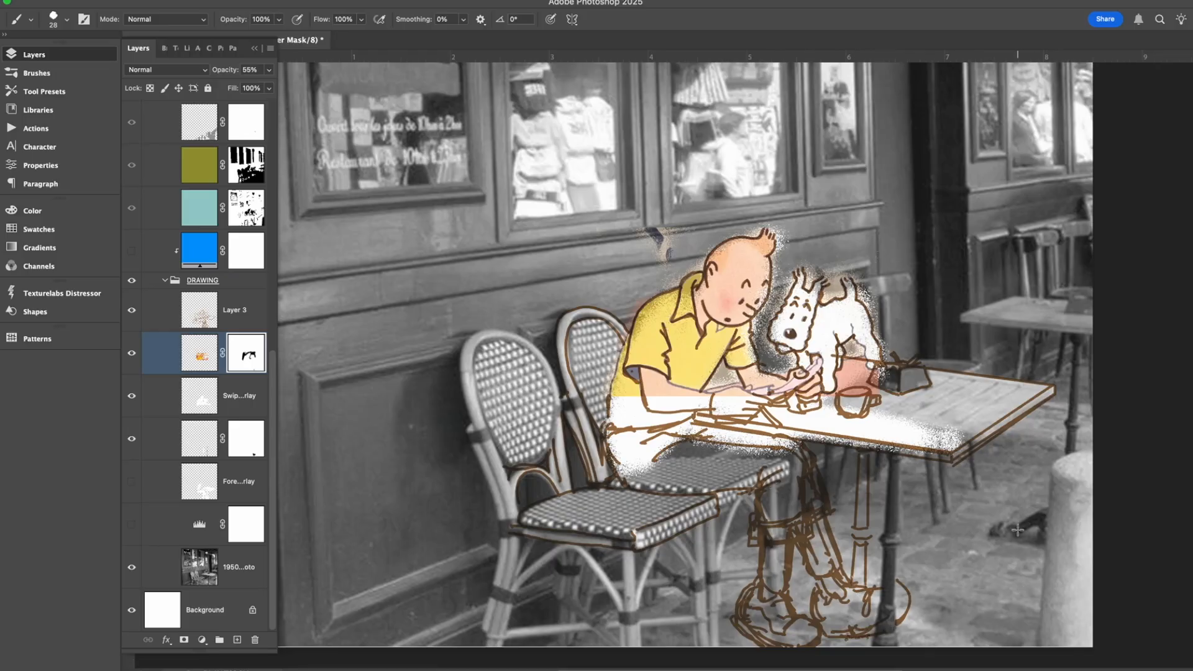
left_click(175, 405)
left_click(163, 458)
left_click(163, 491)
left_click(131, 482)
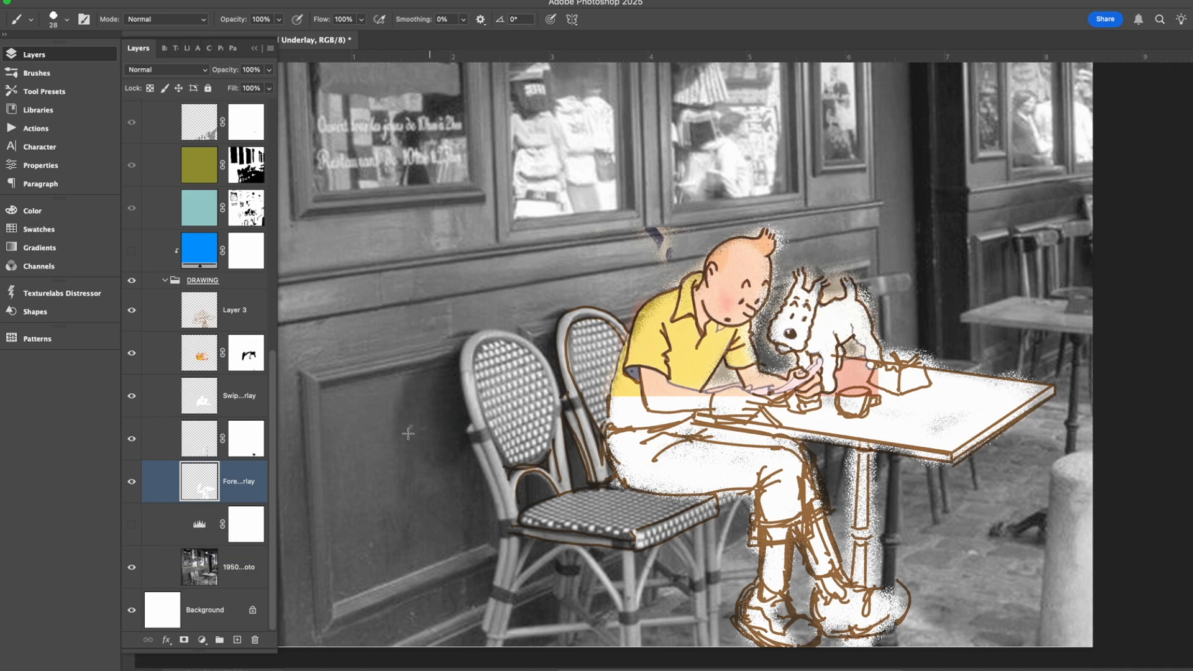
Select the DRAWING group and show the blue fill layer clipped above it to tint the sketch and photo.
scroll(202, 451, "up", 5)
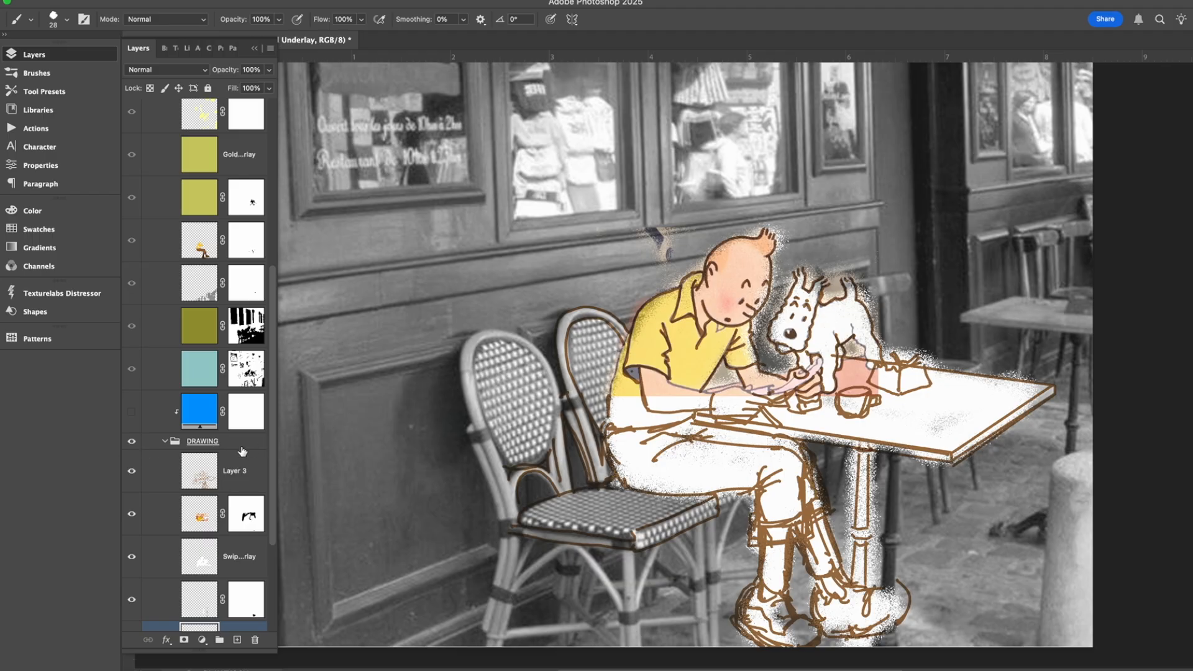
left_click(247, 444)
left_click(273, 70)
mouse_move(251, 87)
left_mouse_down()
mouse_move(240, 87)
mouse_move(283, 90)
left_mouse_up()
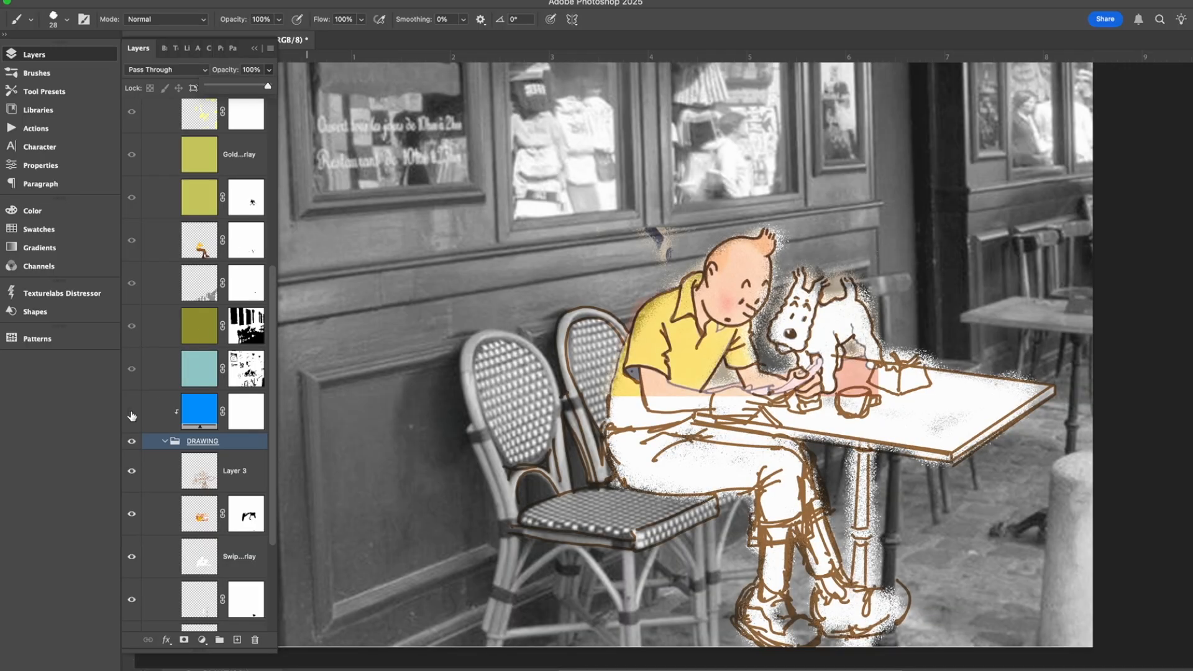
left_click(132, 413)
Examine the blue-tinted scene from the shop windows down to the seated figure's feet.
scroll(547, 419, "up", 5)
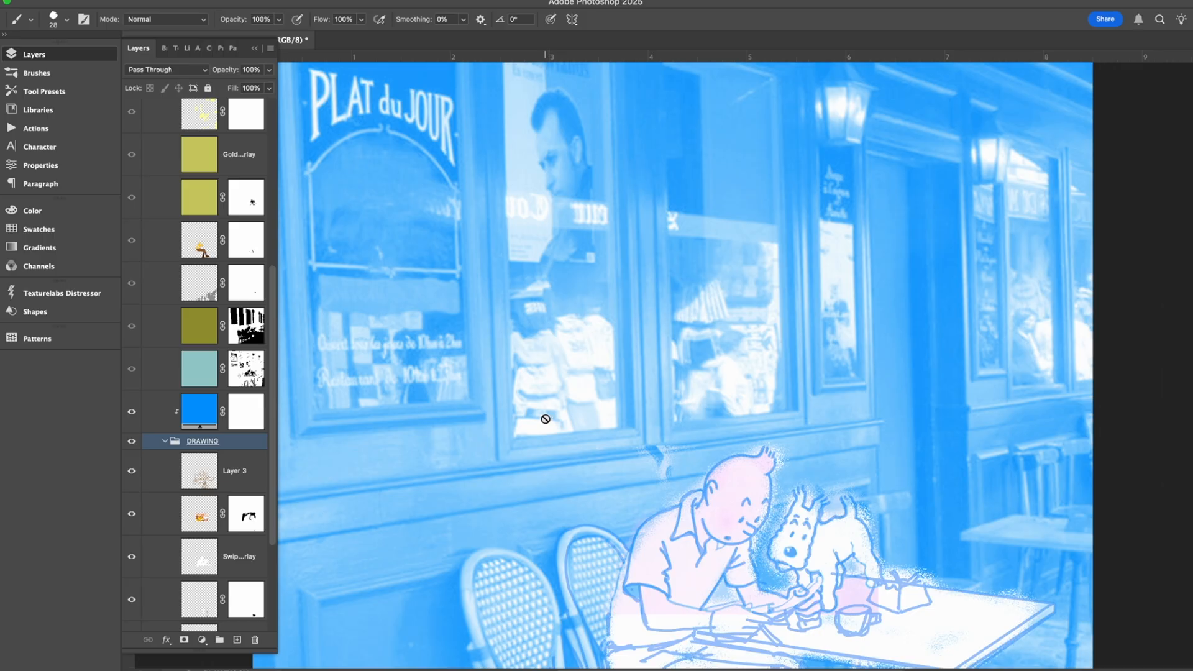
scroll(546, 419, "down", 5)
scroll(546, 419, "down", 3)
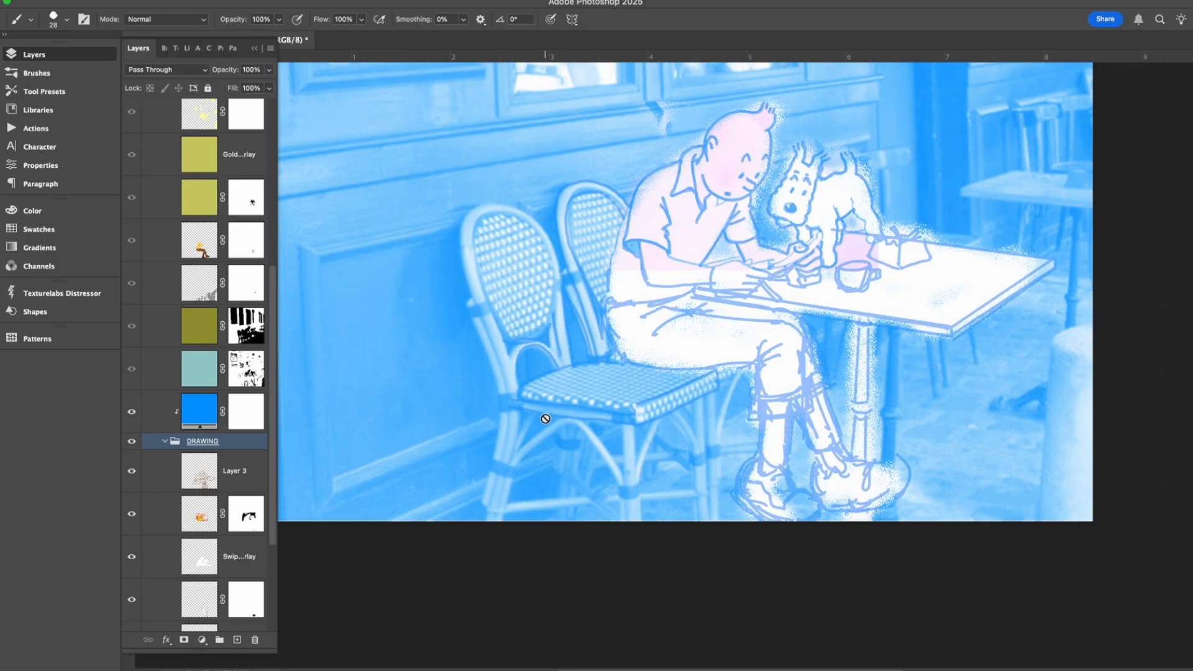
scroll(546, 418, "up", 2)
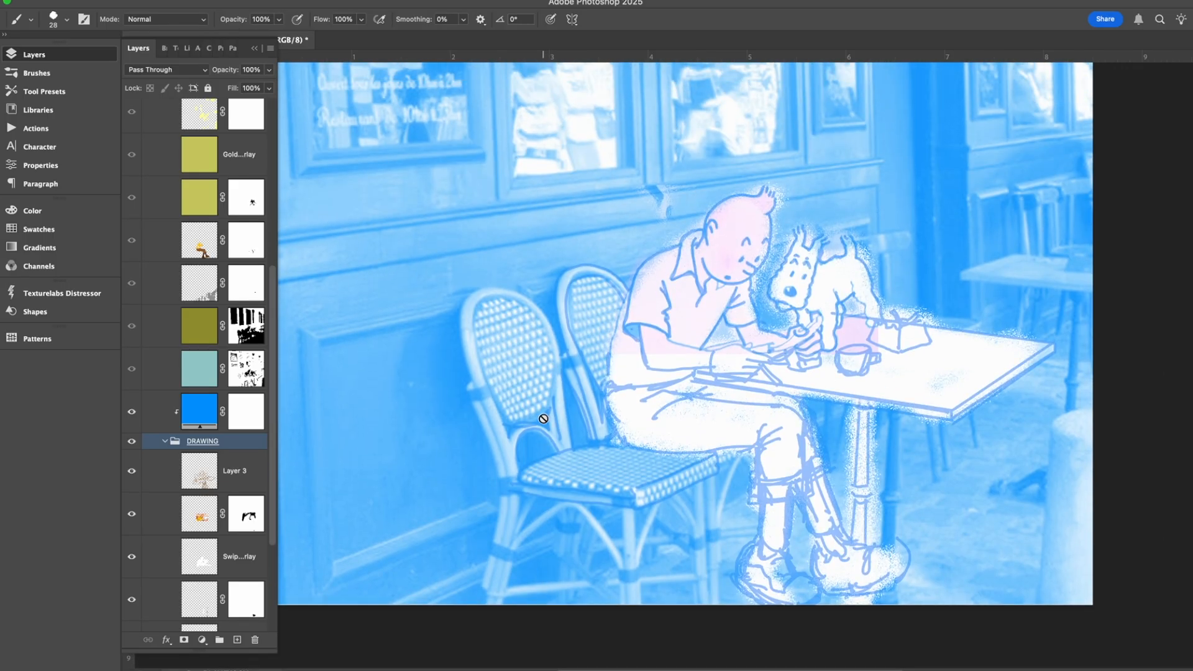
scroll(546, 419, "up", 3)
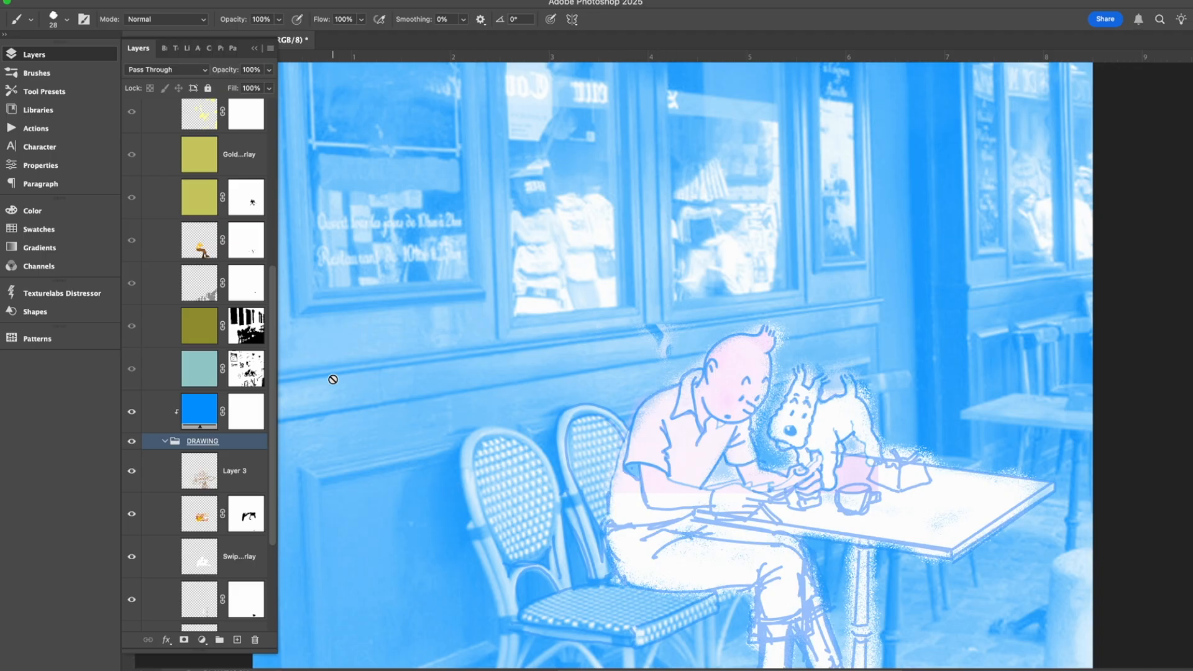
scroll(606, 345, "down", 5)
scroll(605, 344, "up", 6)
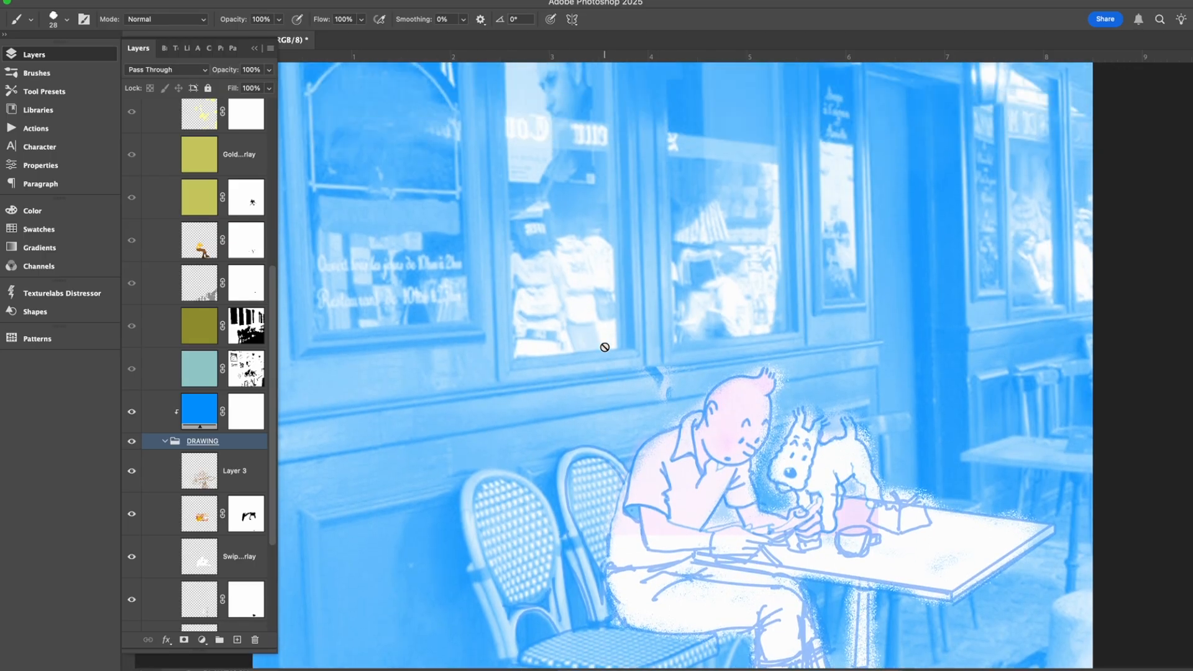
scroll(605, 345, "up", 3)
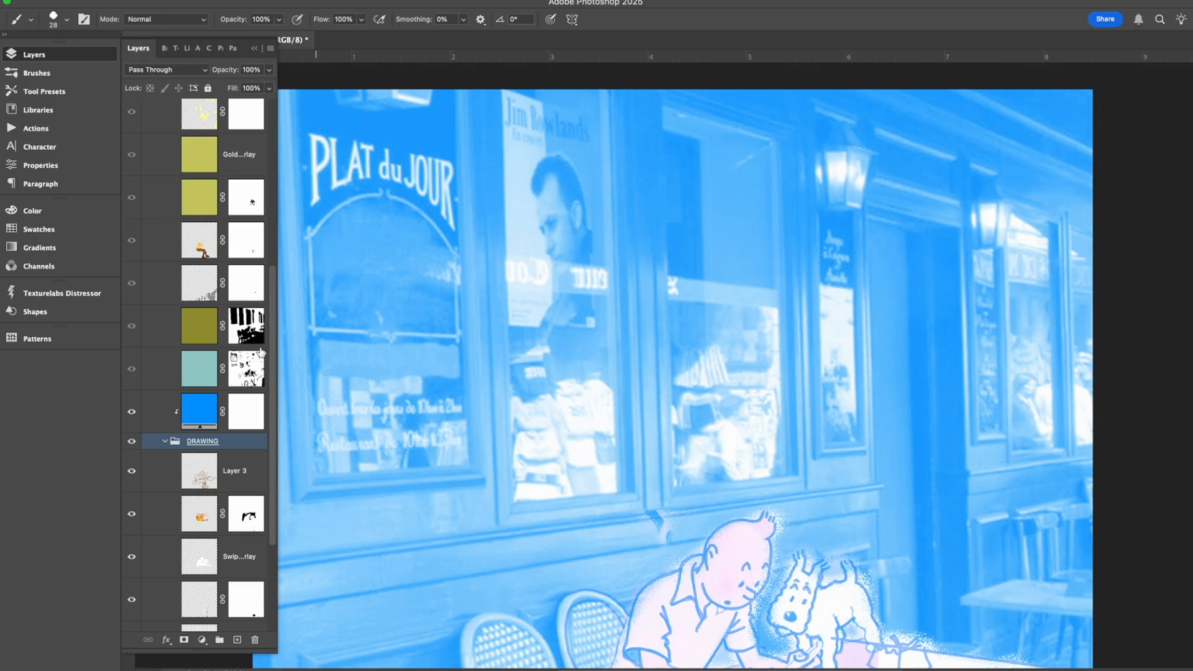
Show the ink group over the blue scene, expand it to reveal its layers, and collapse the color group.
scroll(261, 352, "up", 10)
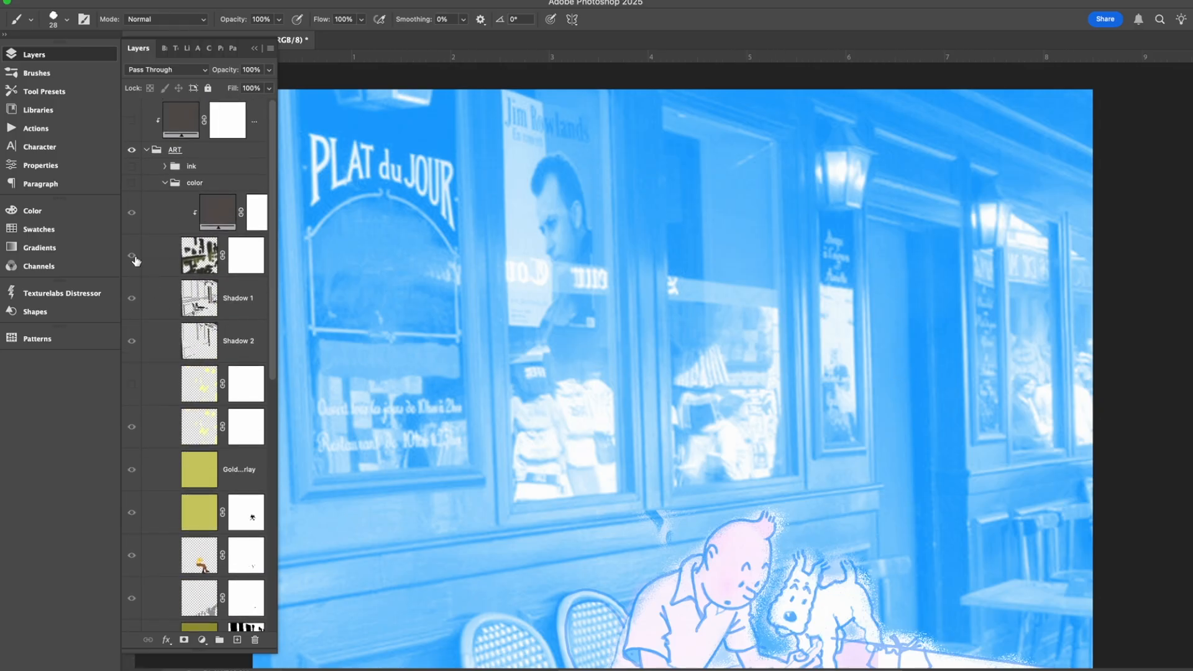
left_click(132, 167)
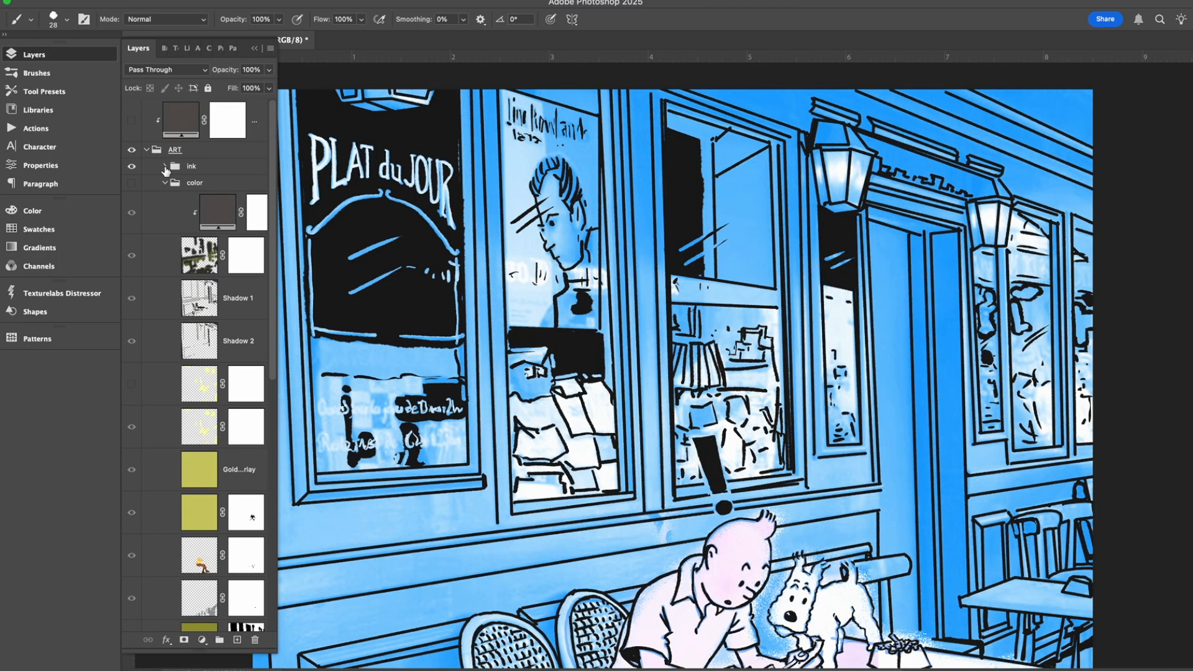
left_click(165, 166)
scroll(692, 354, "down", 5)
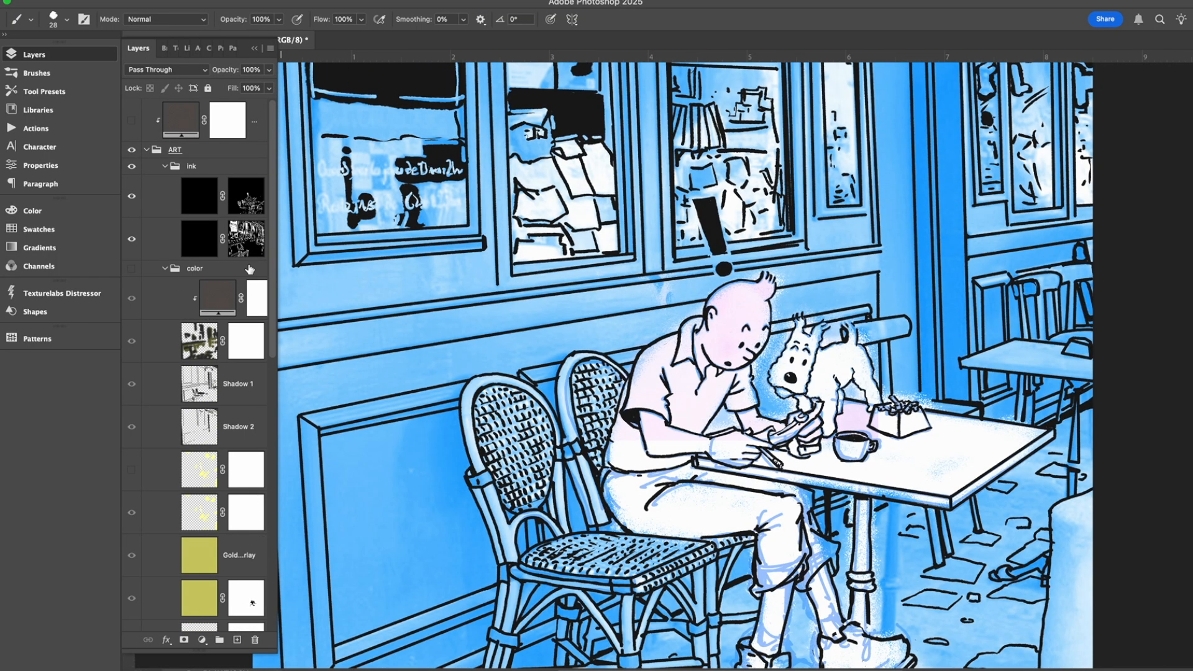
left_click(163, 269)
Add a new layer at the top of the ink group and fill it entirely with black.
left_click(200, 208)
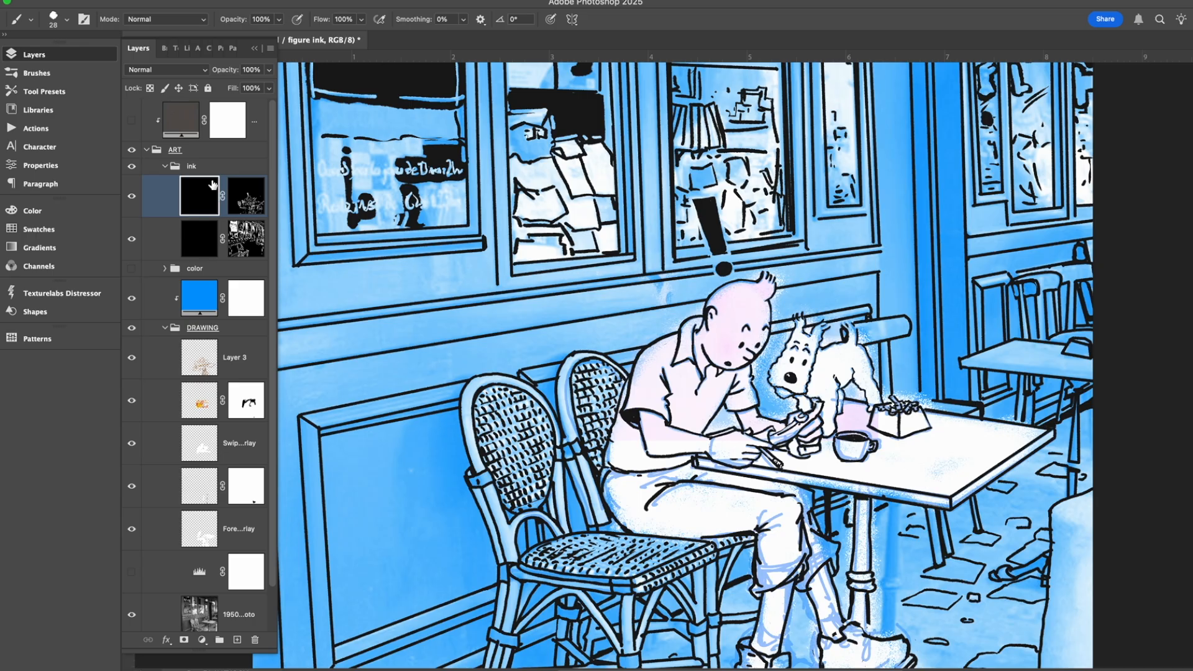
left_click(223, 166)
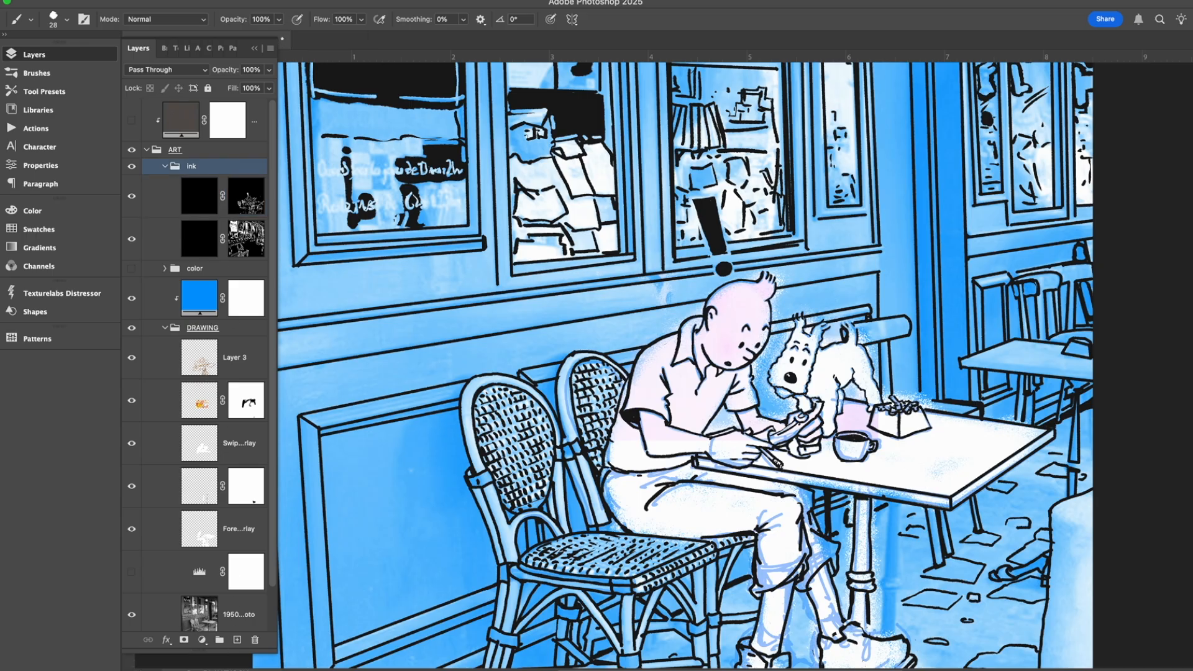
left_click(236, 641)
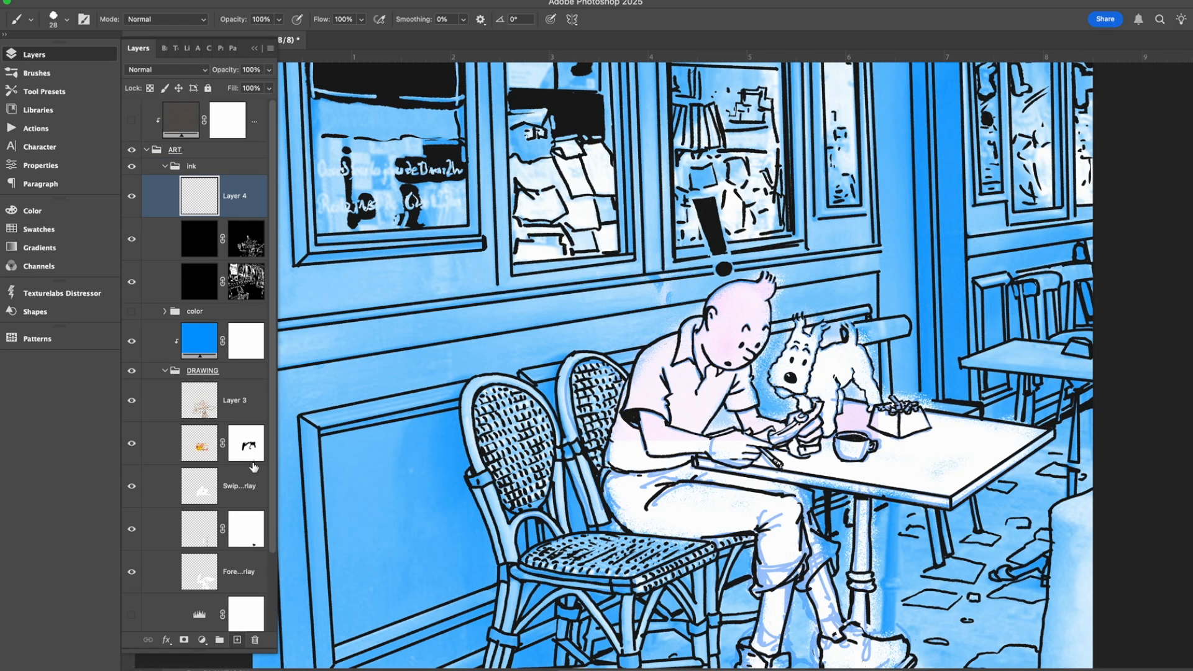
key("g")
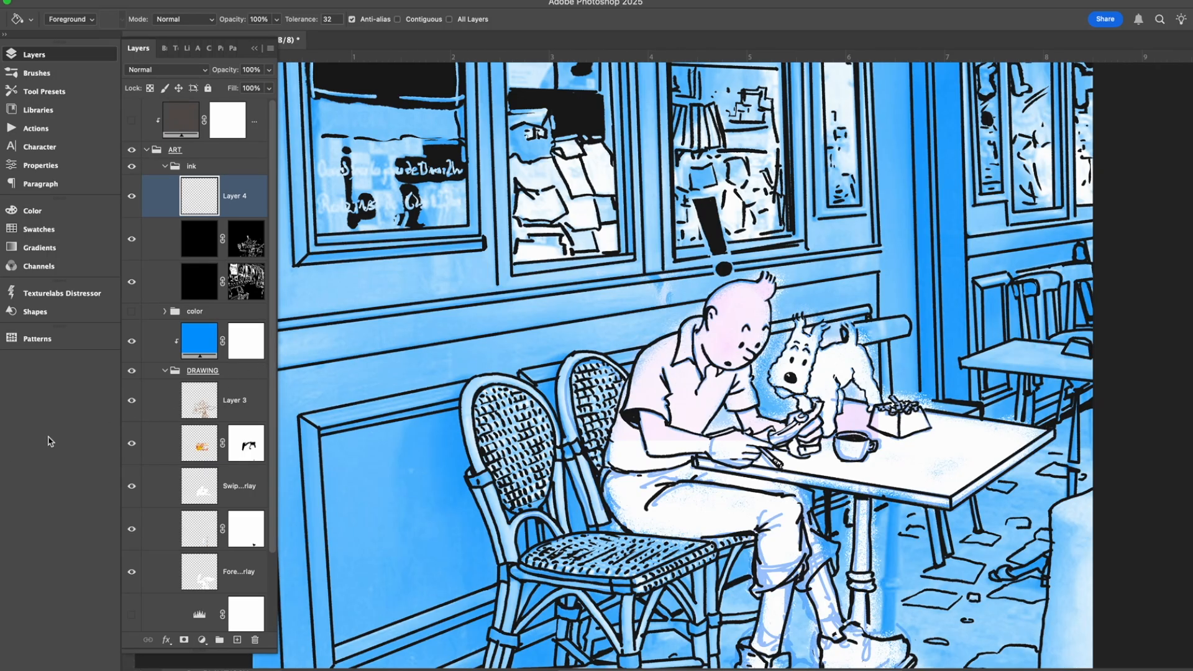
left_click(537, 295)
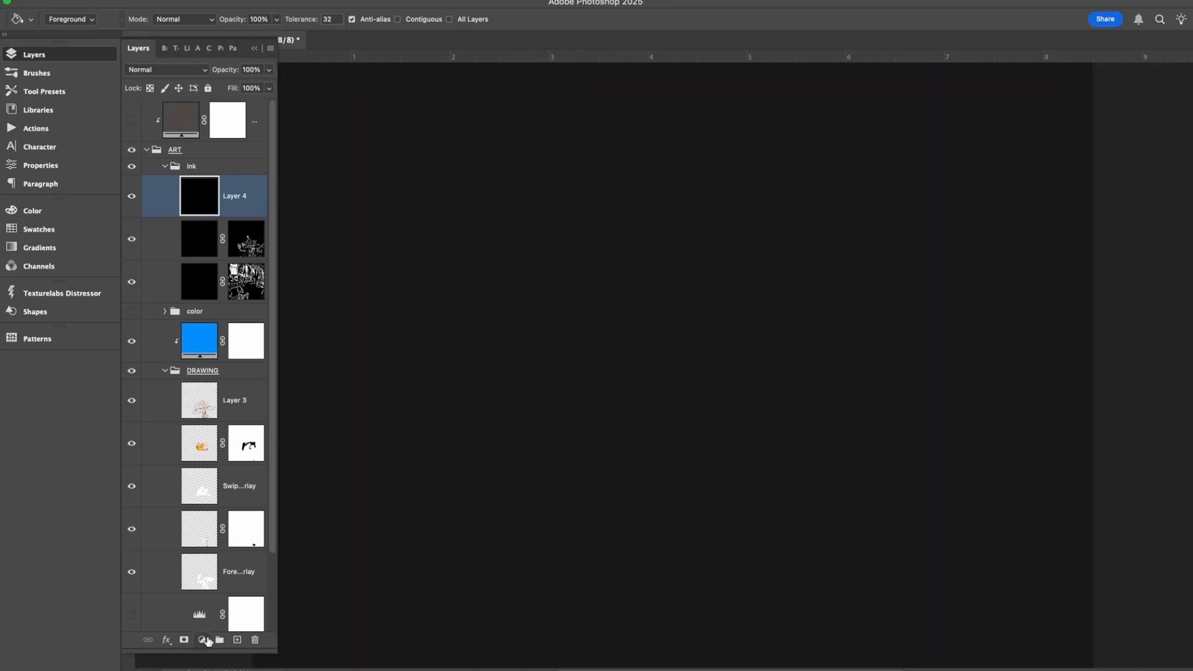
Add a layer mask to the new black layer and fill the mask with black to conceal it.
left_click(185, 641)
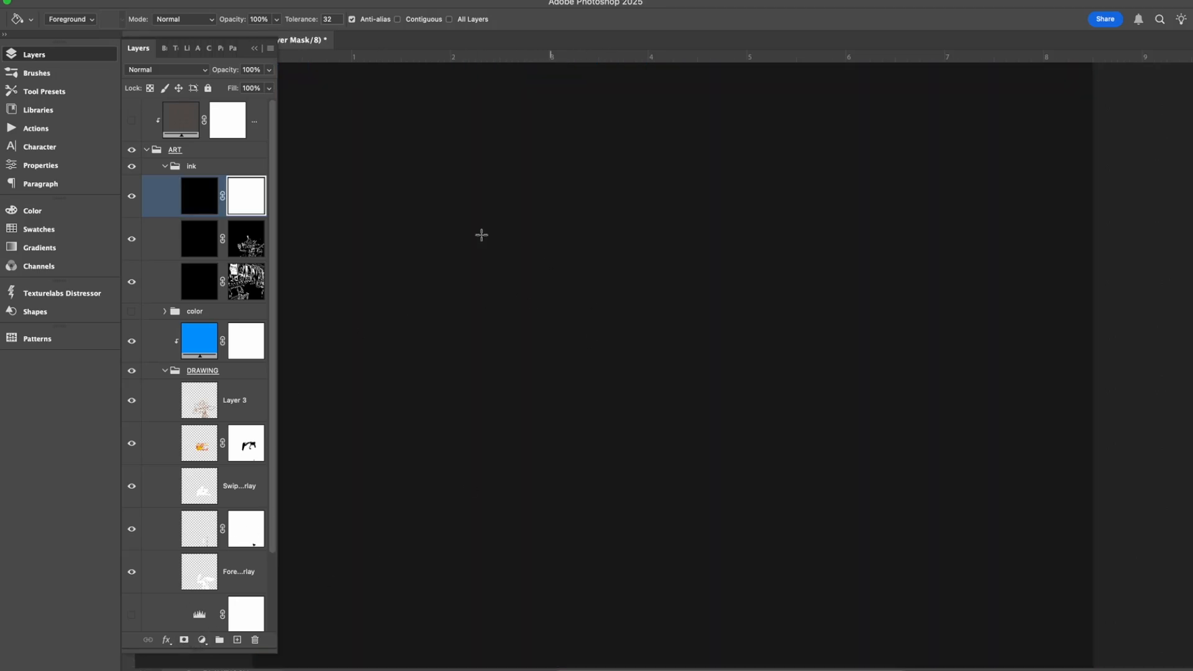
left_click(243, 200)
left_click(598, 231)
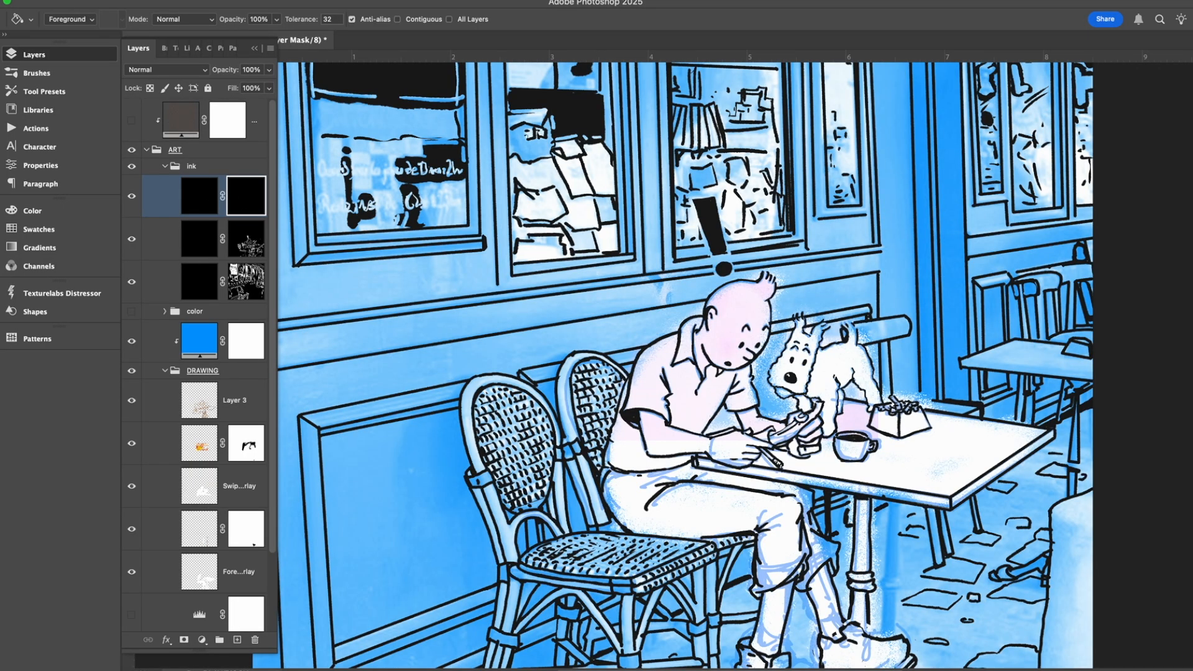
Hide the two finished ink layers and activate the Brush tool for painting on the new layer's mask.
key("b")
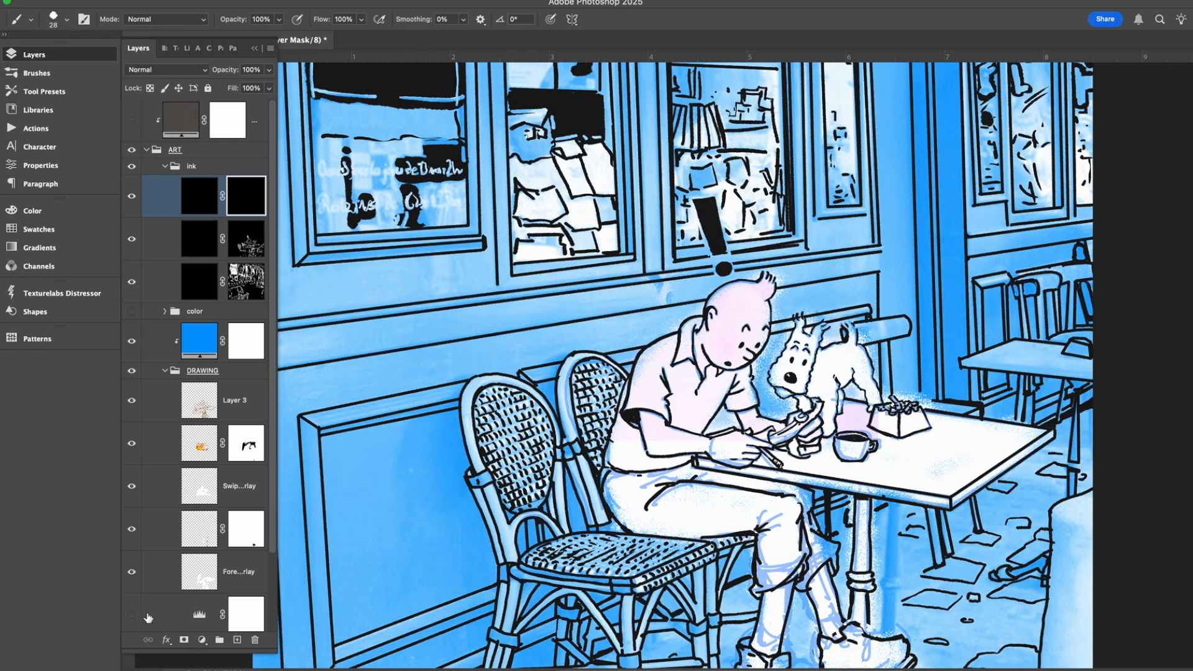
left_click(130, 252)
left_click(131, 282)
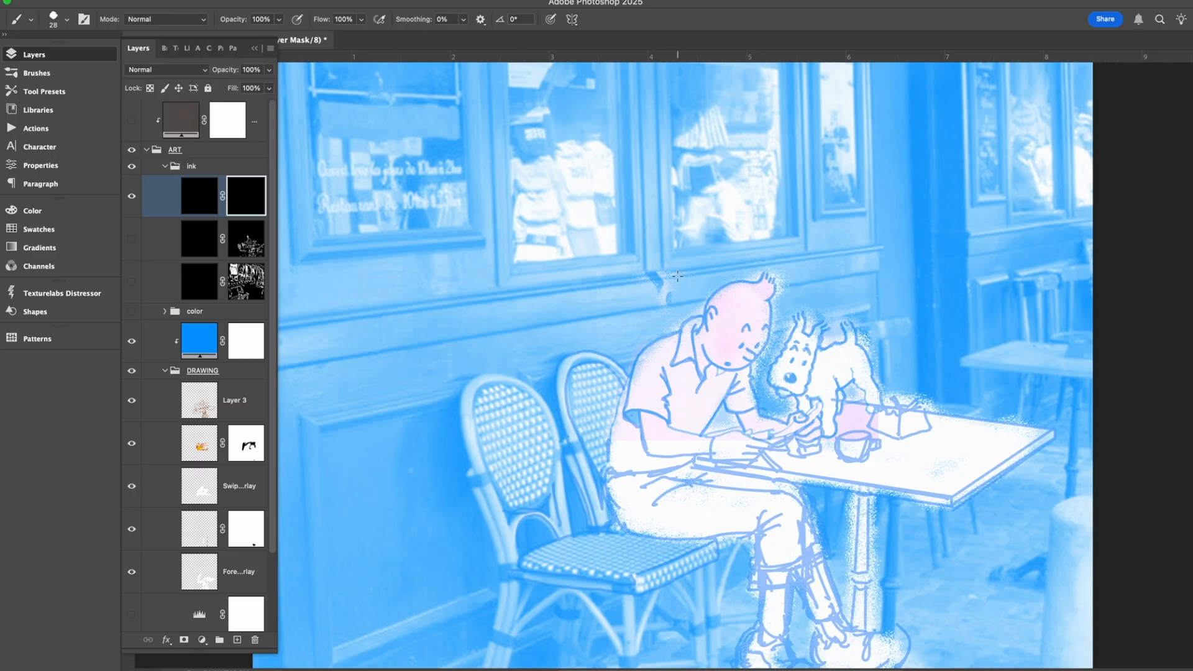
Ink the boy's head outline, hair tuft and facial features by painting on the new layer's mask with the 28 px brush.
mouse_move(696, 331)
left_mouse_down()
mouse_move(719, 286)
mouse_move(762, 270)
mouse_move(778, 282)
mouse_move(763, 357)
left_mouse_up()
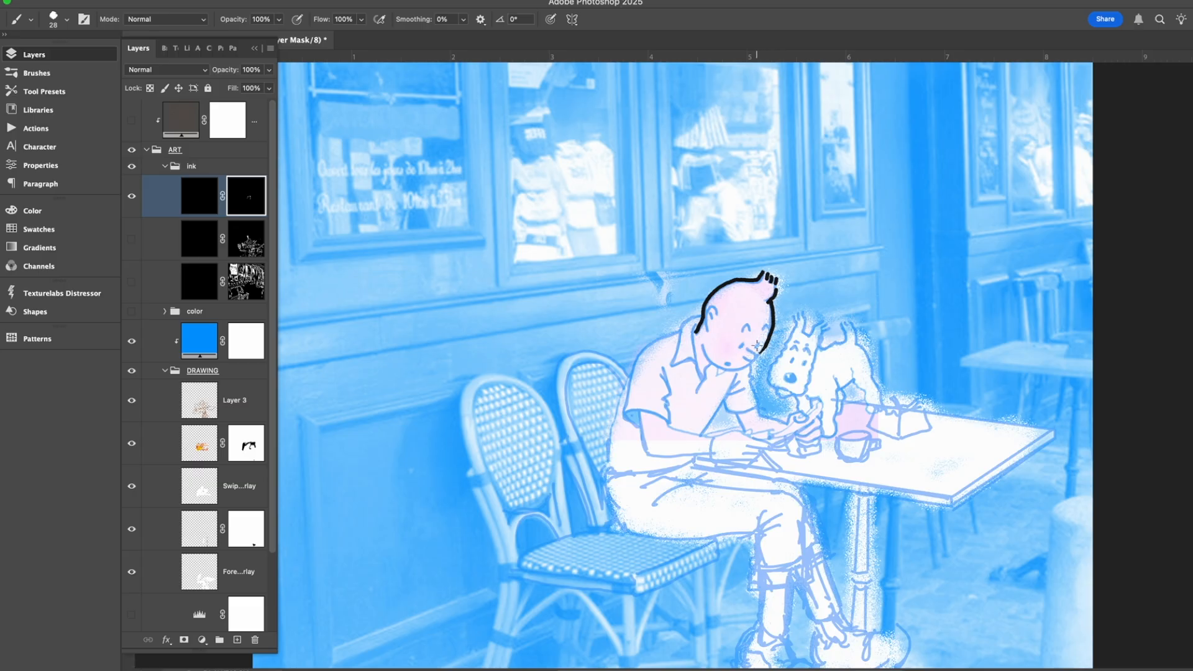
left_click_drag(742, 347, 745, 337)
mouse_move(749, 358)
left_mouse_down()
mouse_move(723, 366)
mouse_move(740, 359)
left_mouse_up()
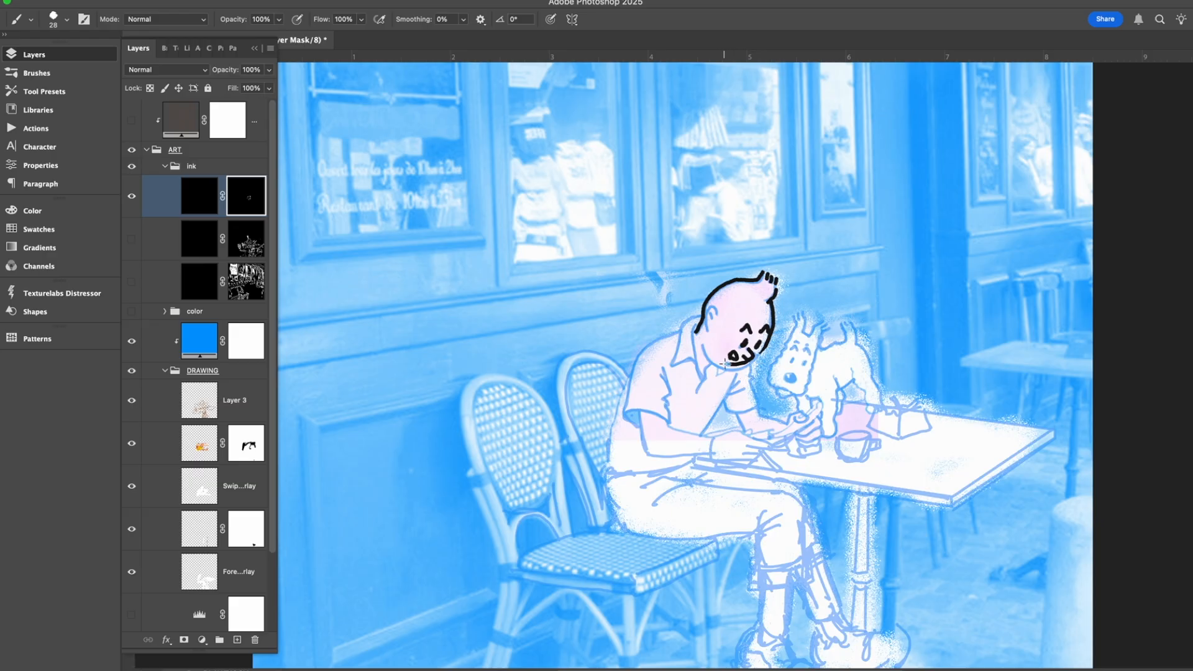
left_click_drag(725, 363, 733, 353)
Hide the demonstration ink layer and show the finished figure ink layer over the blue scene.
left_click(131, 196)
left_click(131, 248)
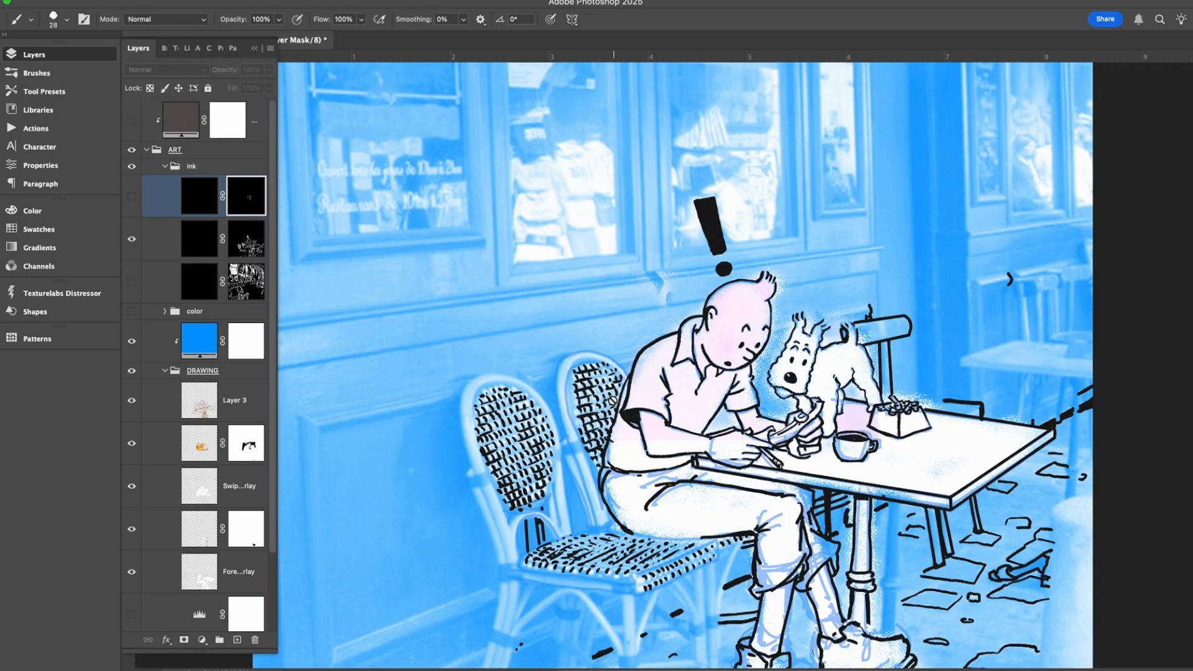
mouse_move(848, 245)
left_mouse_down()
mouse_move(728, 211)
mouse_move(752, 235)
mouse_move(762, 202)
left_mouse_up()
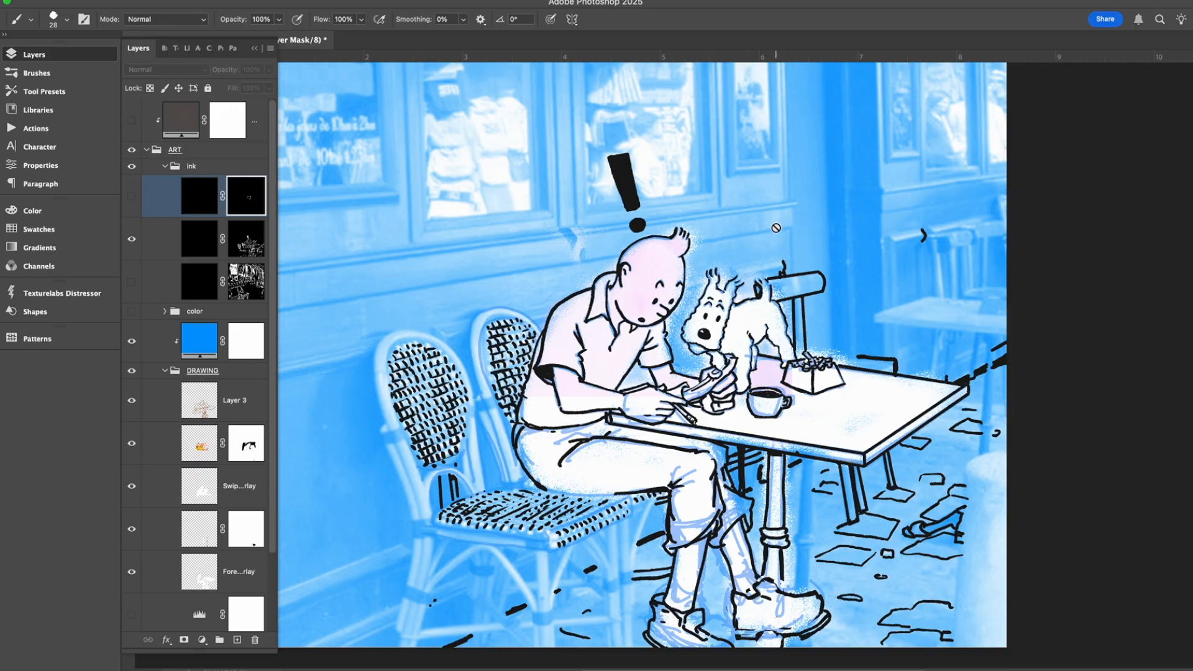
Check the brush preset and size used for the inking.
left_click(66, 19)
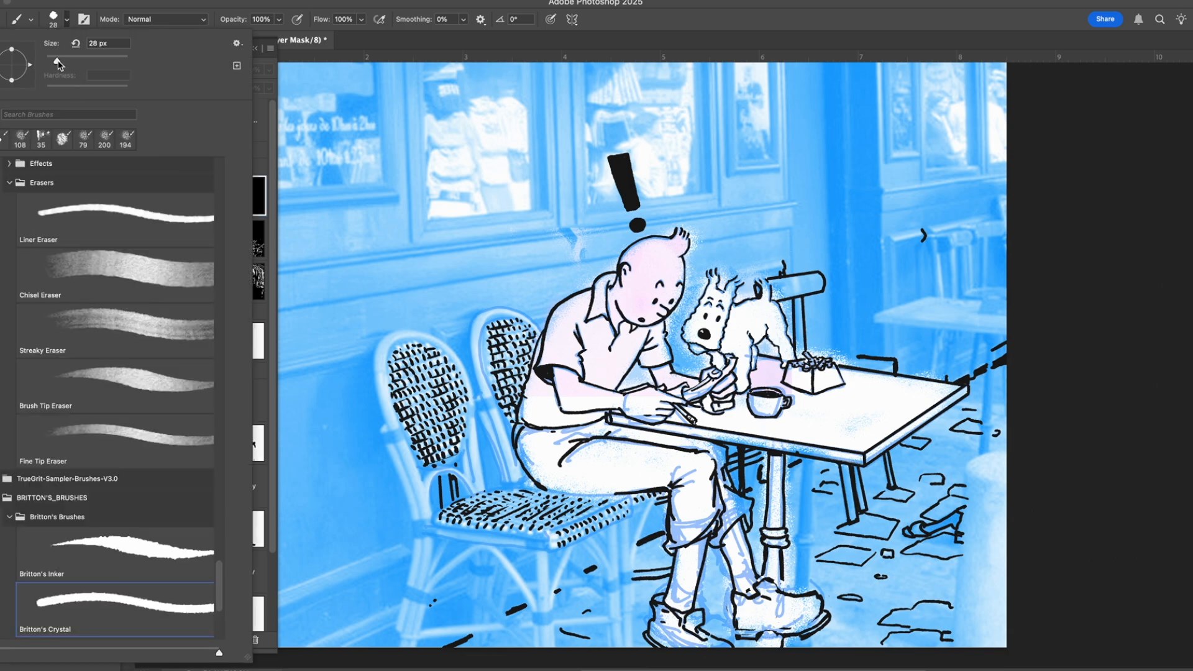
left_click(132, 627)
key("Escape")
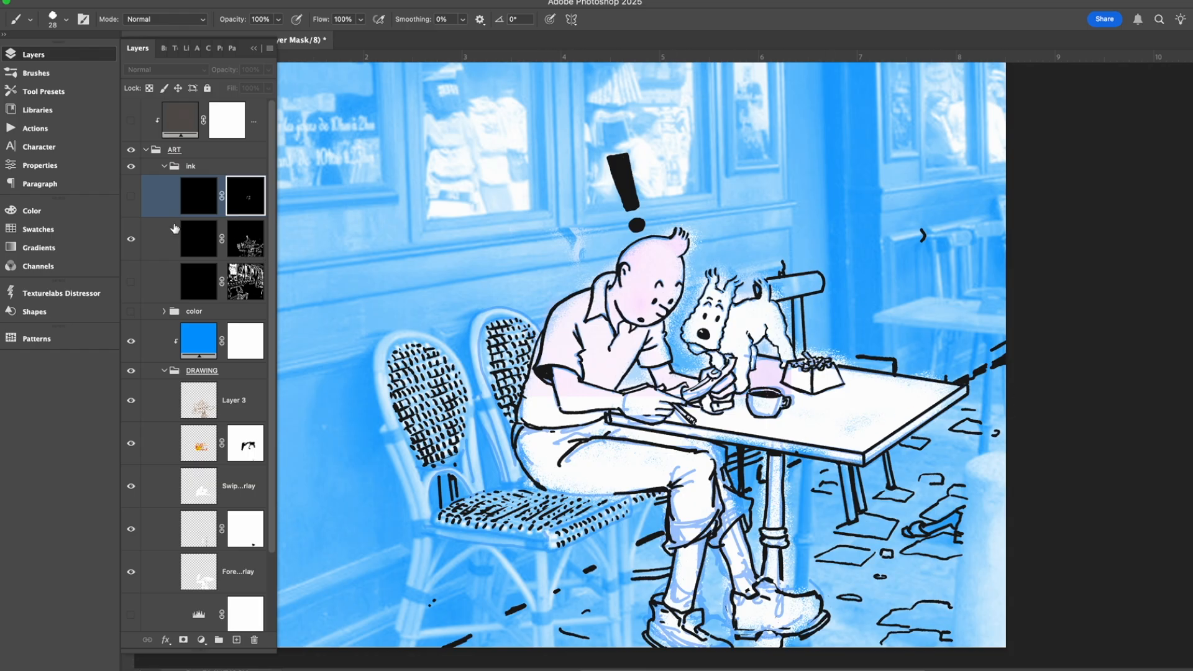
Select the figure ink layer's mask, hide that layer, and show the background ink layer instead.
left_click(131, 240)
left_click(131, 240)
left_click(264, 247)
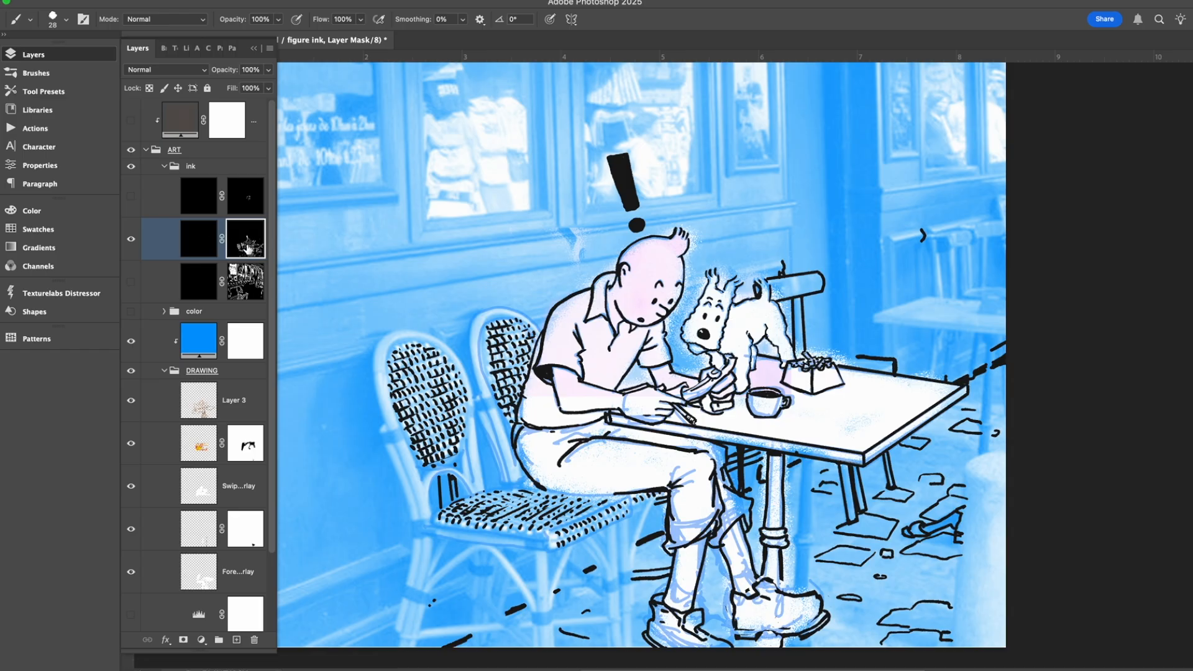
left_click(132, 244)
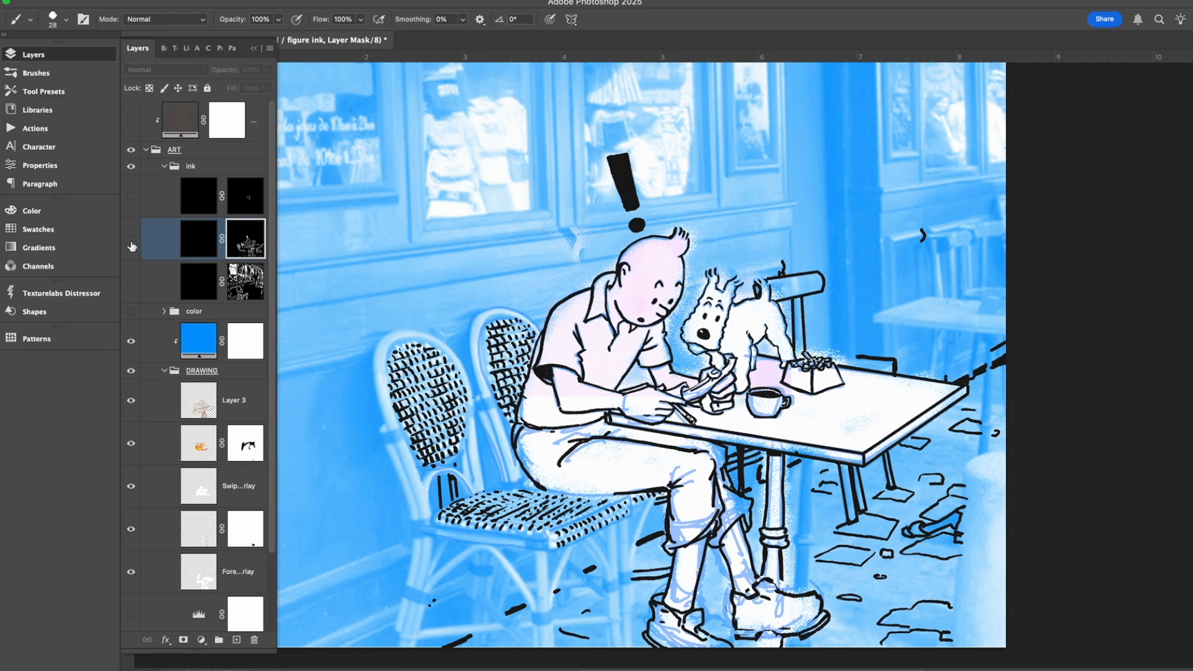
left_click(130, 283)
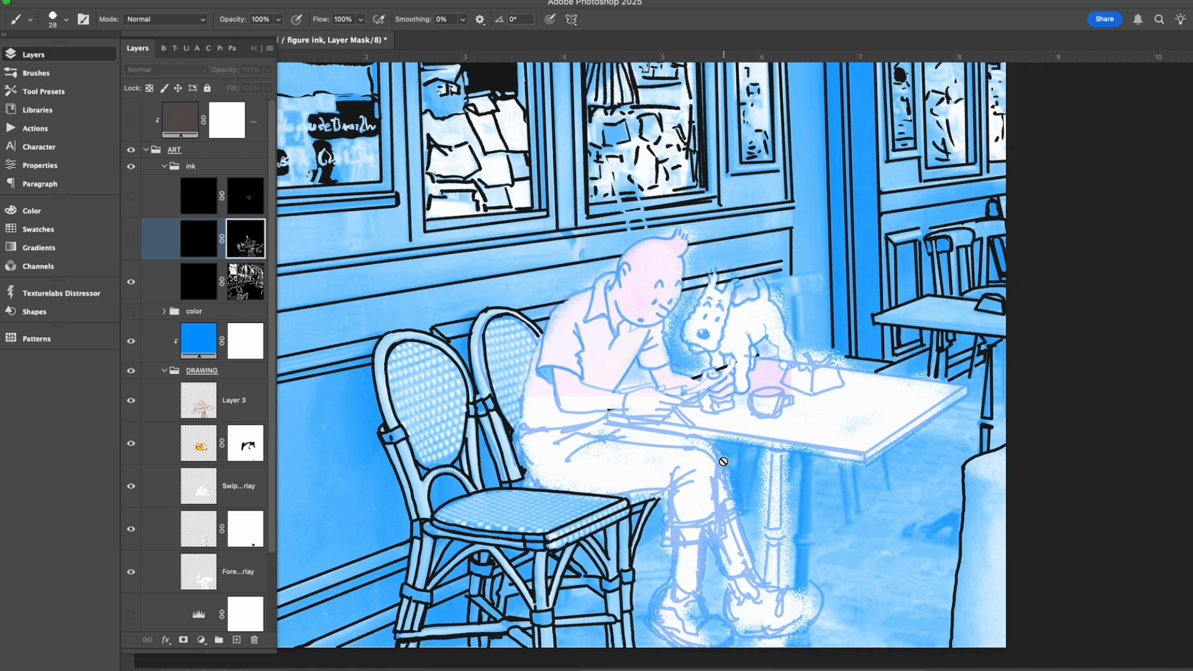
View the inked background across the whole scene and select the background ink layer's mask.
key("ctrl+minus")
key("ctrl+minus")
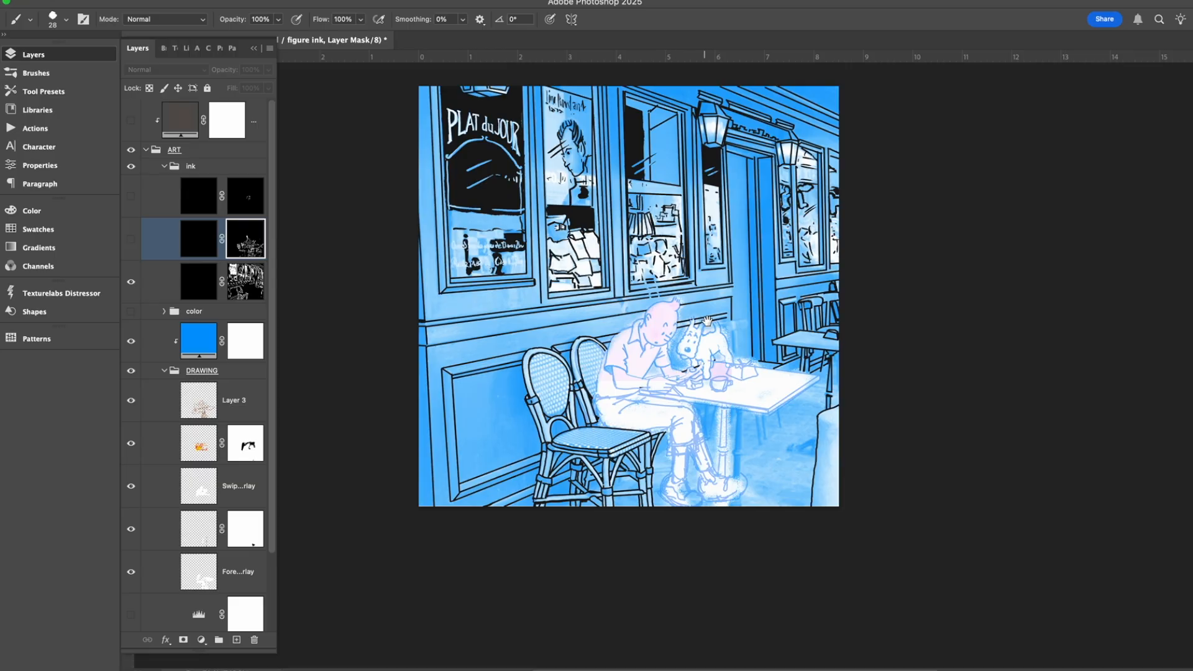
scroll(683, 373, "up", 3)
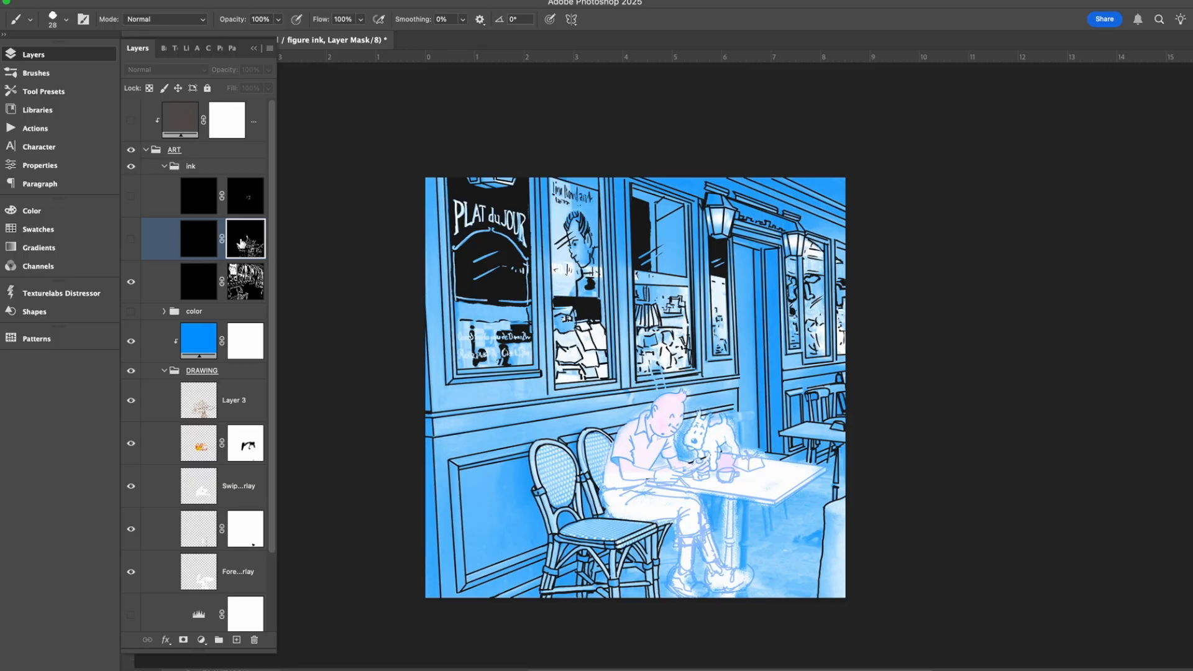
left_click(246, 287)
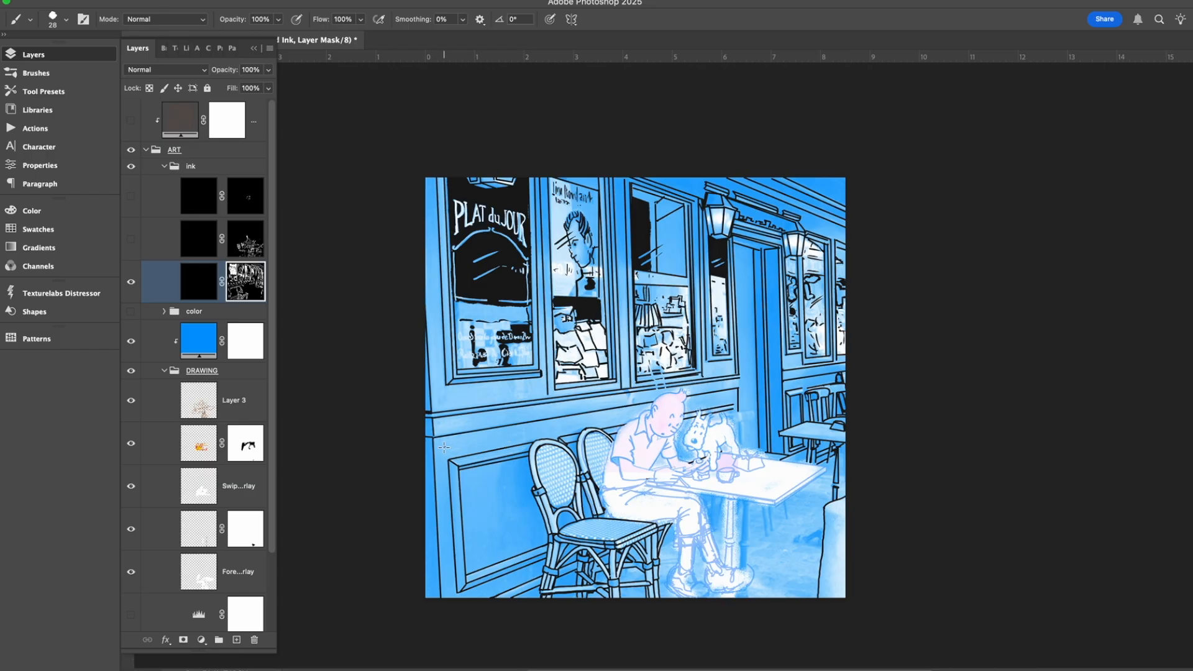
Try inking straight moulding lines along the café wall on the background ink layer's mask and undo them.
left_click(735, 395, "shift")
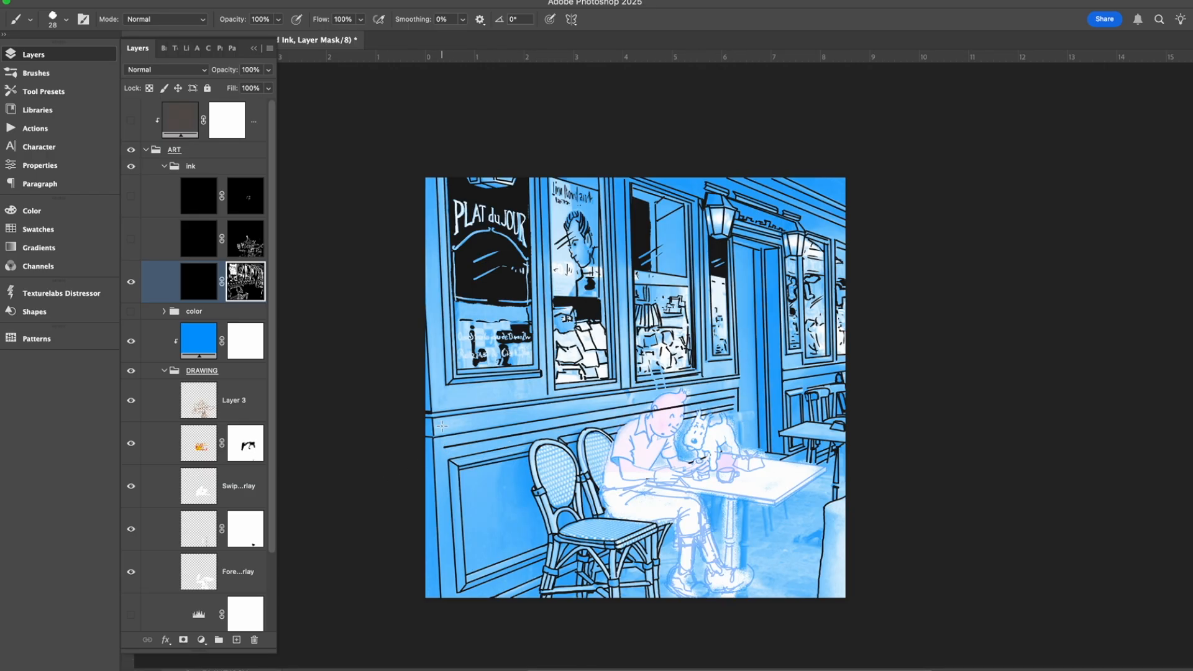
left_click(737, 382, "shift")
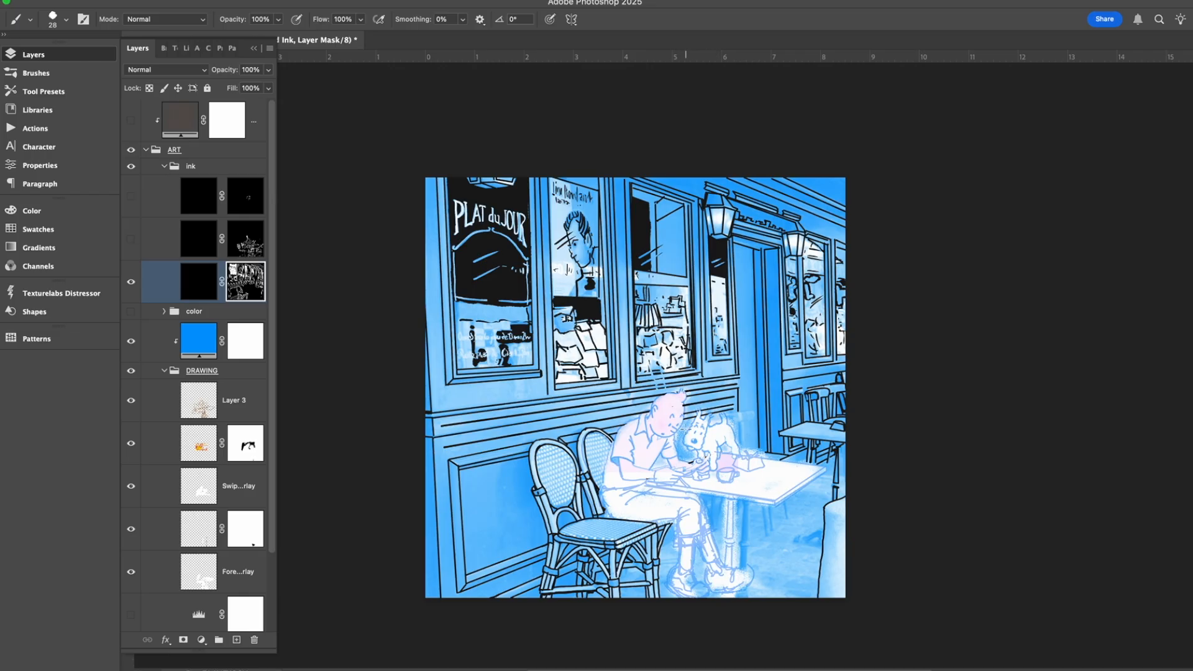
key("super+z")
key("super+z")
key("super+z")
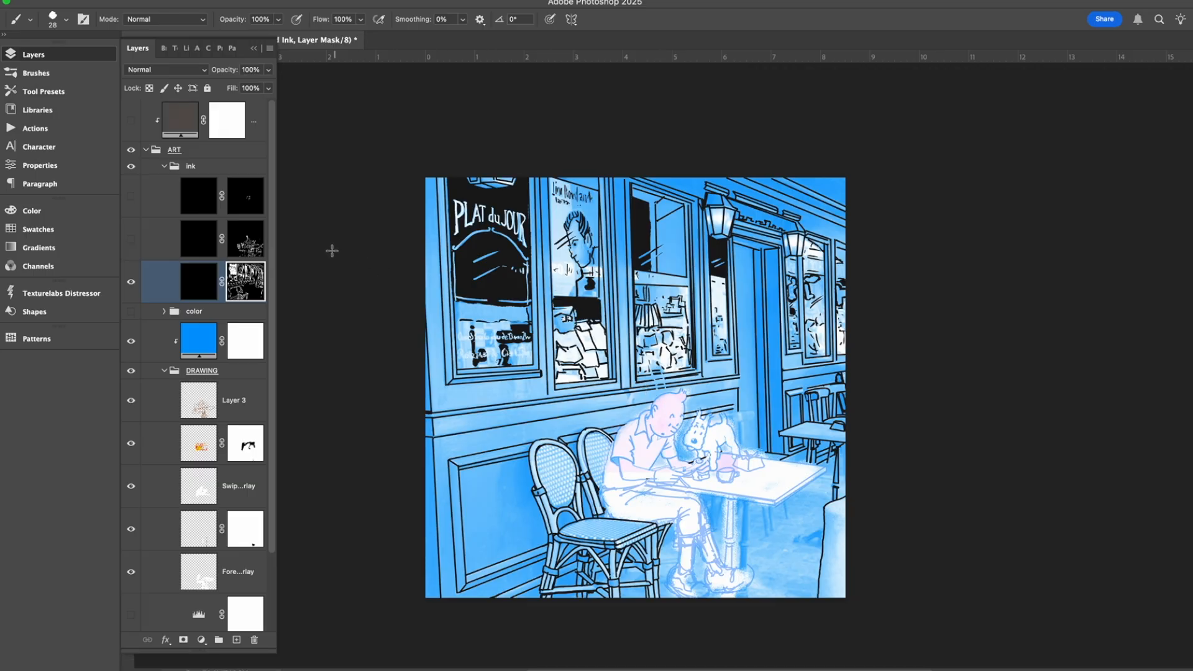
Show the figure ink layer with the background ink, and collapse and hide the DRAWING group to leave only the line art.
left_click(130, 238)
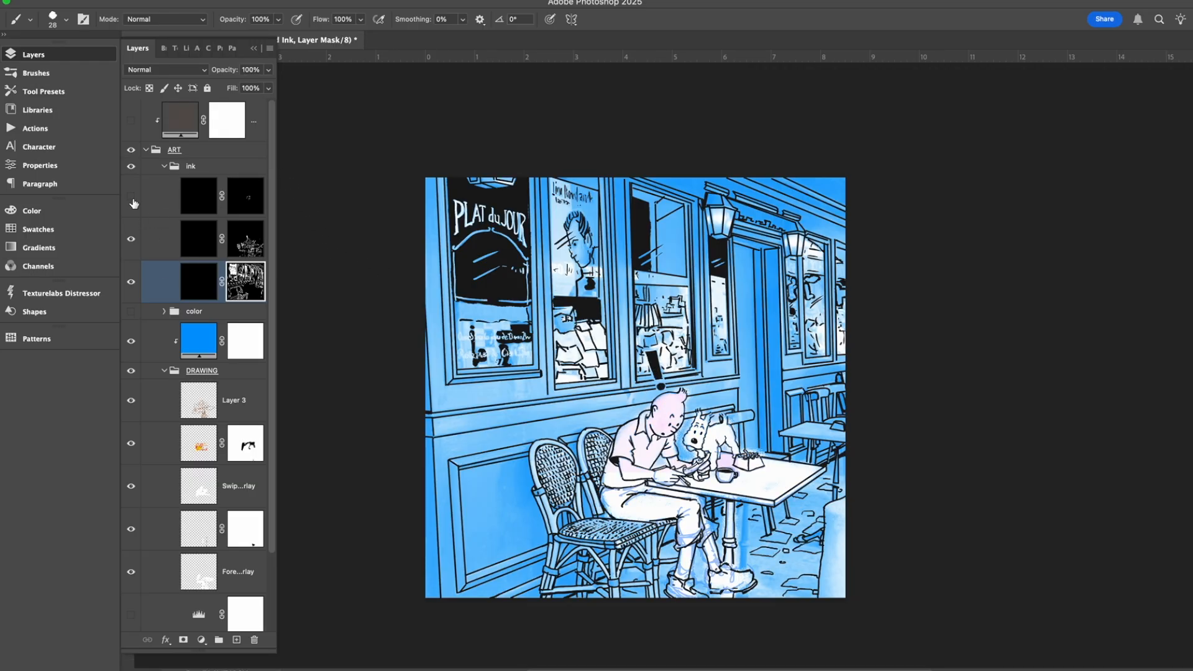
left_click(131, 196)
left_click_drag(274, 266, 285, 466)
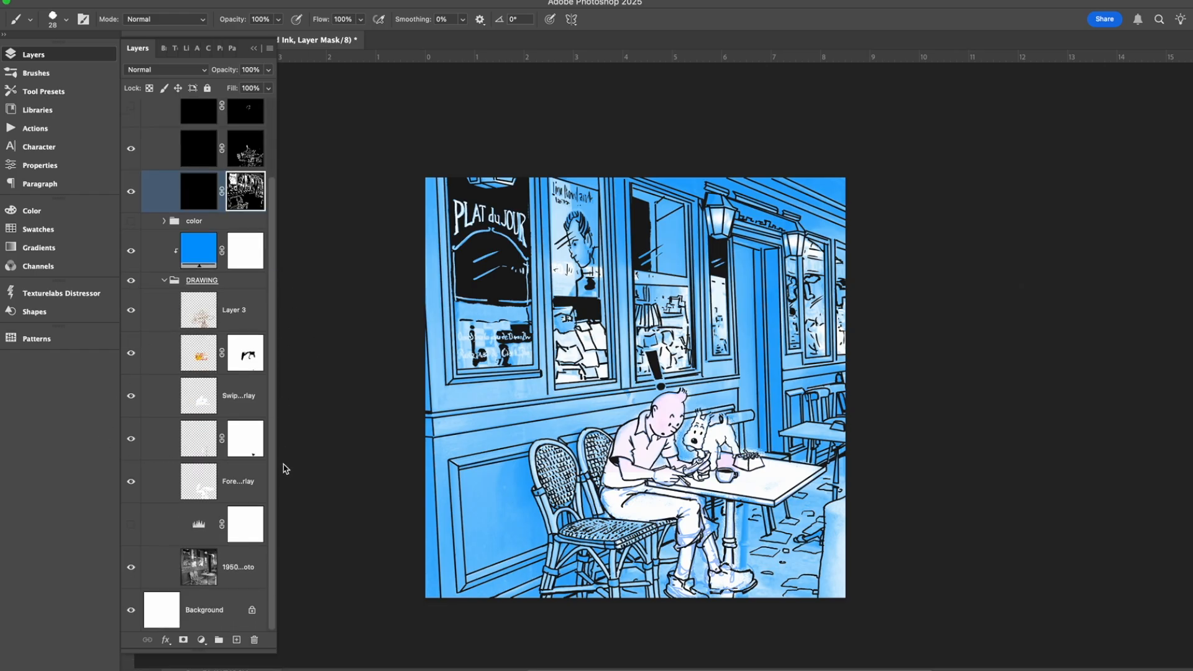
left_click(131, 570)
left_click(131, 569)
left_click(164, 282)
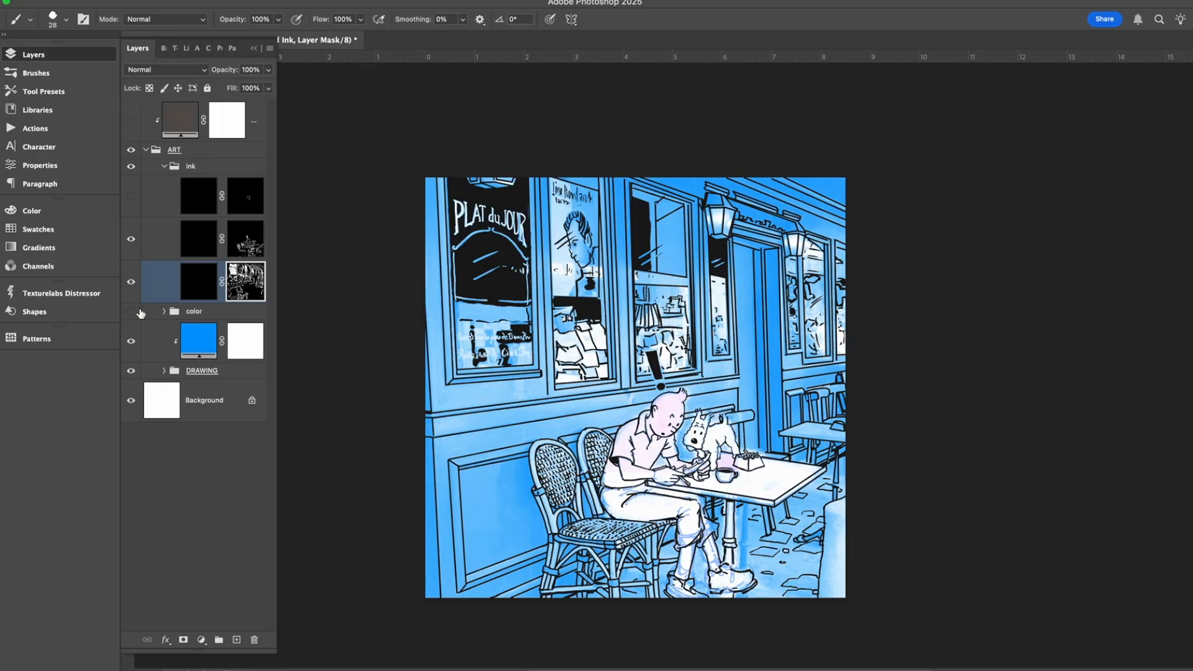
left_click(131, 371)
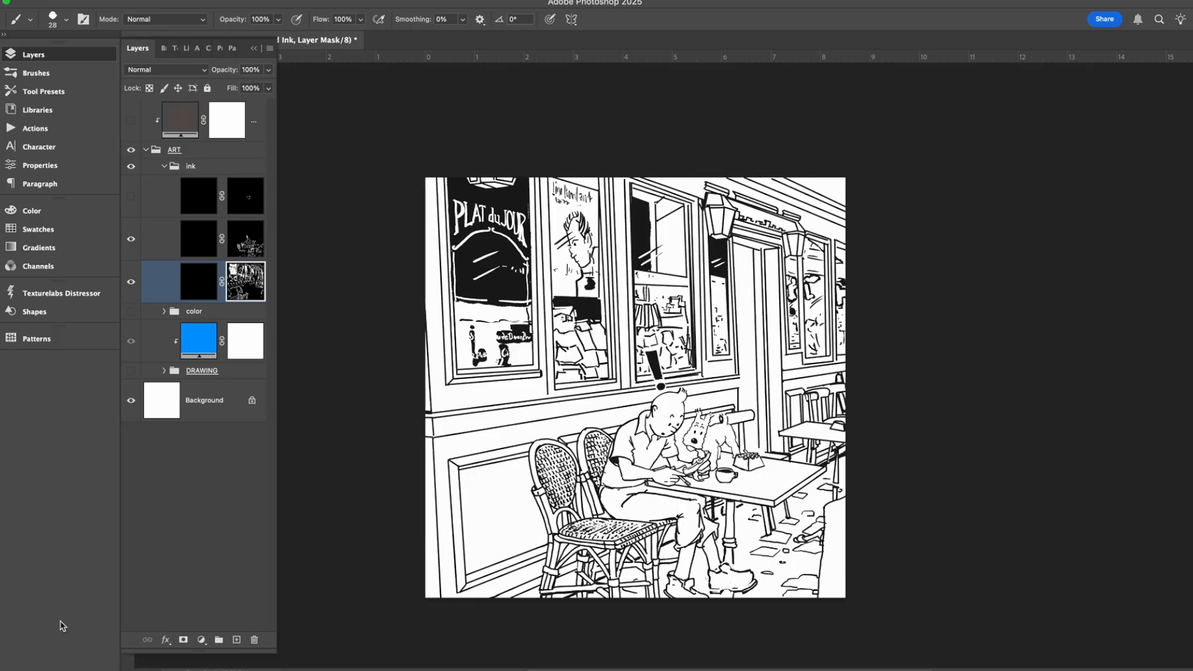
Expand and show the color group, hiding the figure color layer and everything above it so only the flat gray, olive and teal remain.
left_click(132, 312)
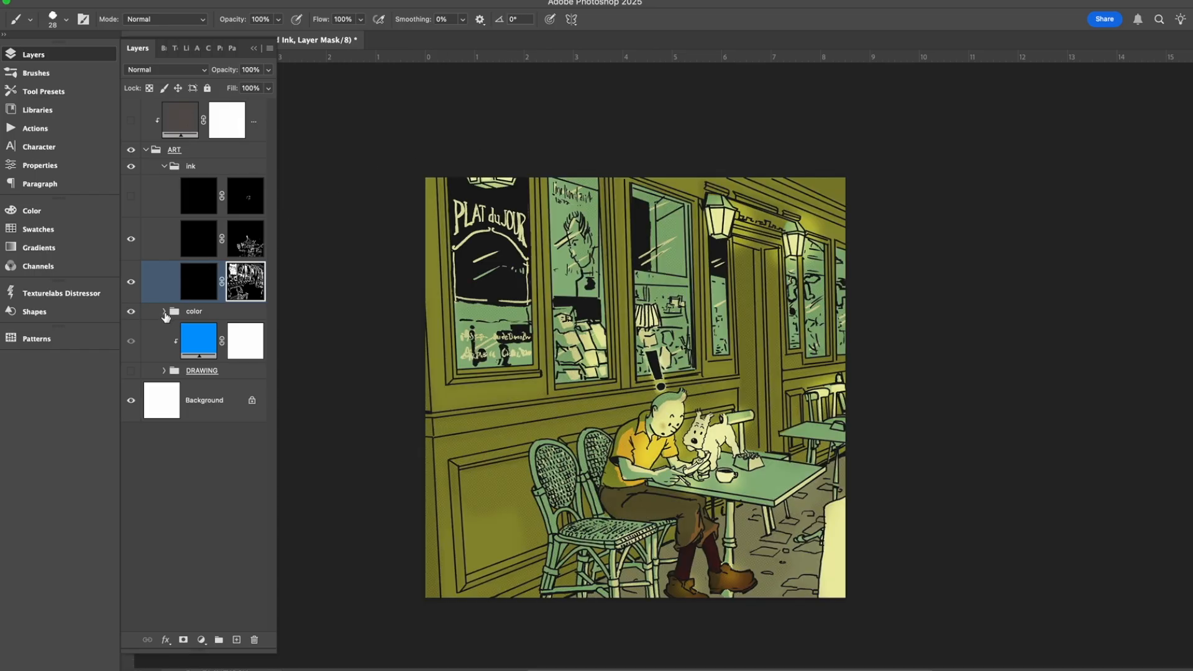
left_click(131, 312)
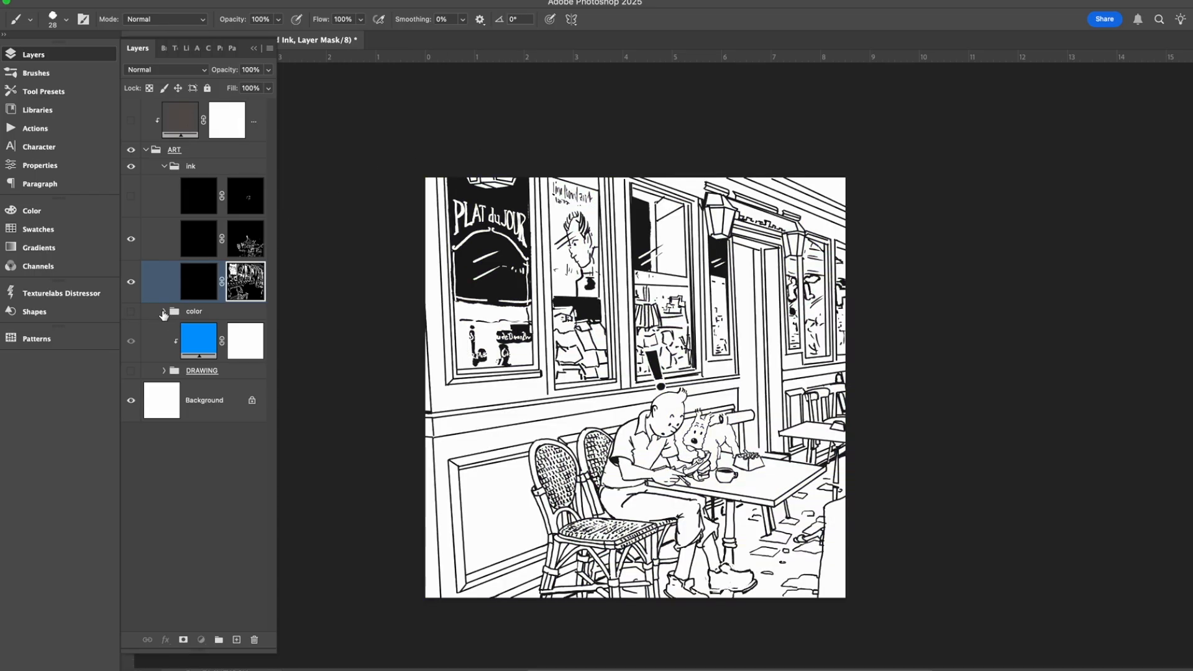
left_click(164, 311)
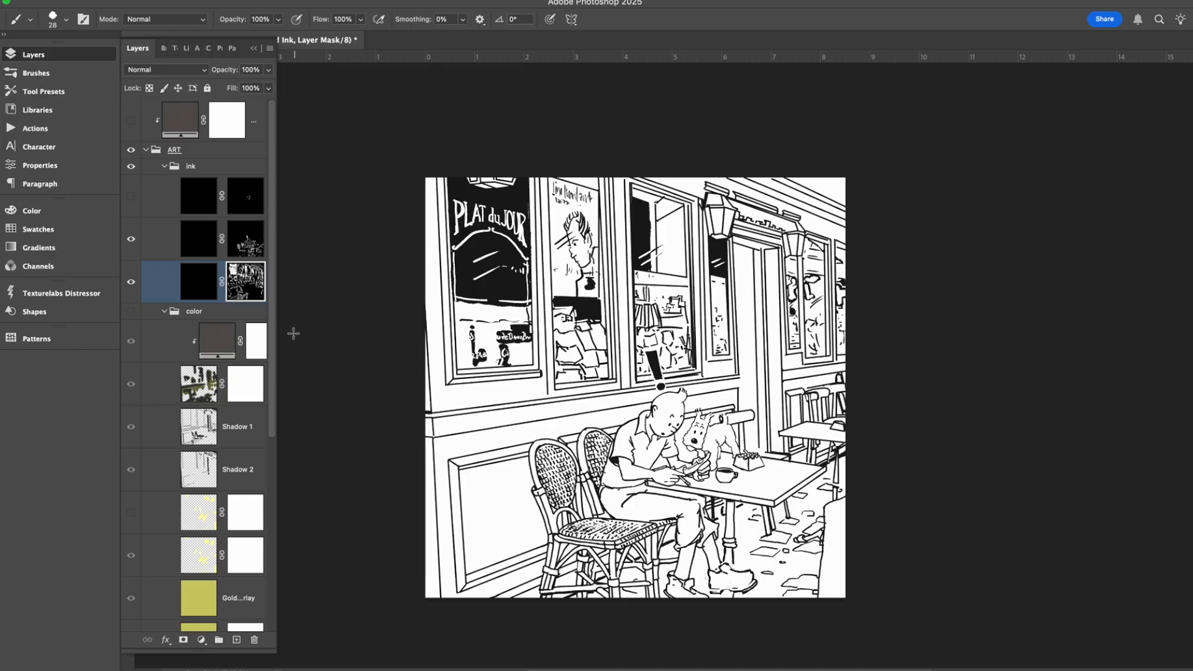
scroll(273, 348, "down", 3)
scroll(279, 448, "down", 3)
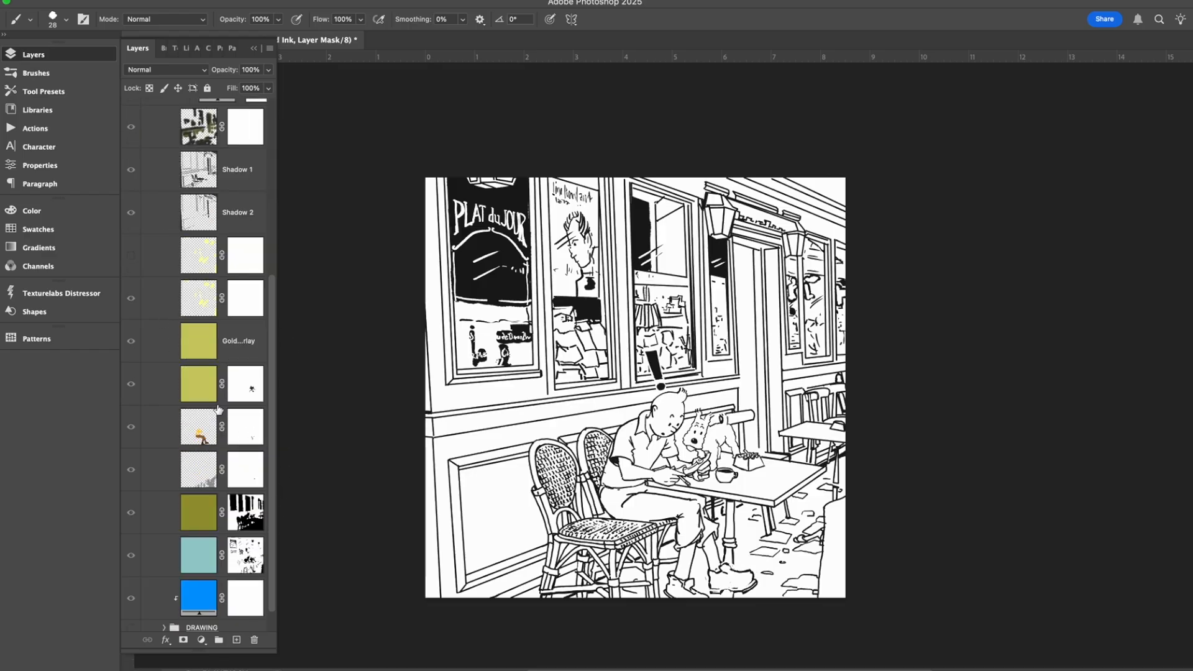
left_click(130, 430)
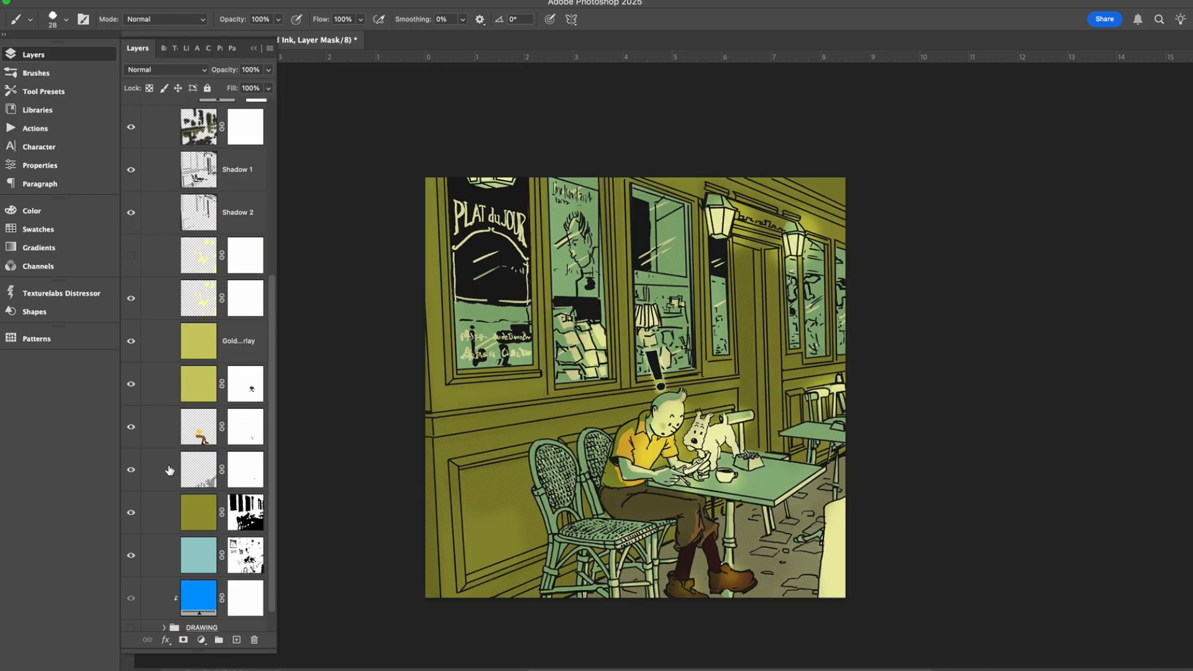
left_click_drag(131, 431, 134, 126)
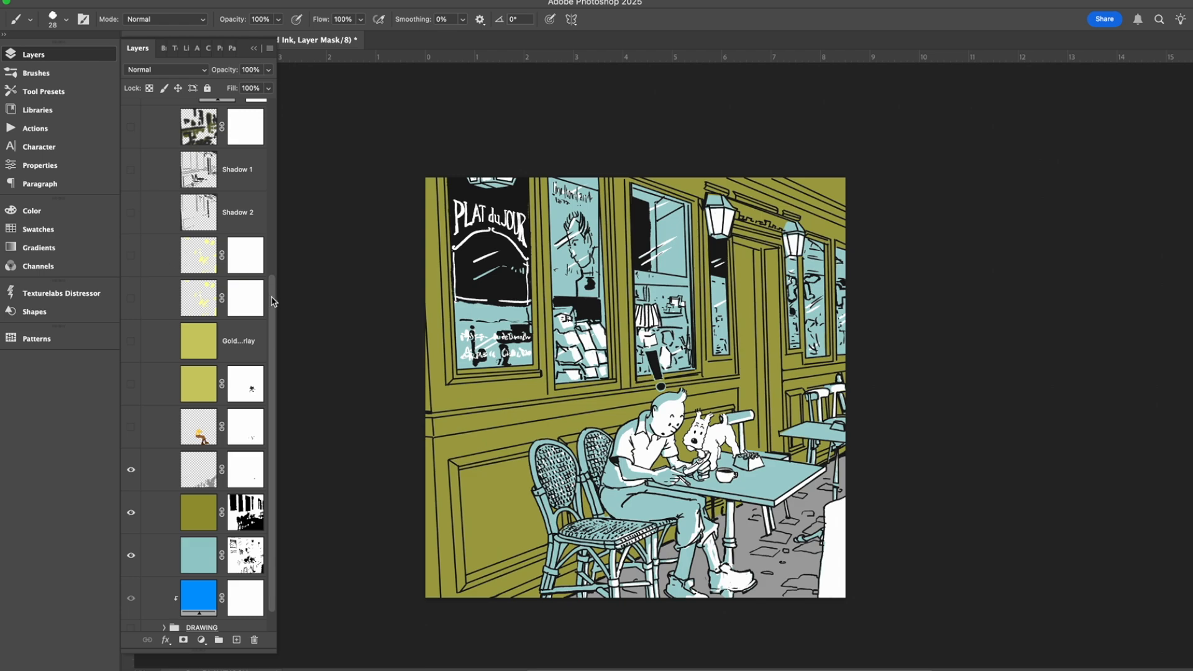
Preview the painted shading layer above Shadow 1 over the flat colors.
left_click_drag(274, 301, 277, 260)
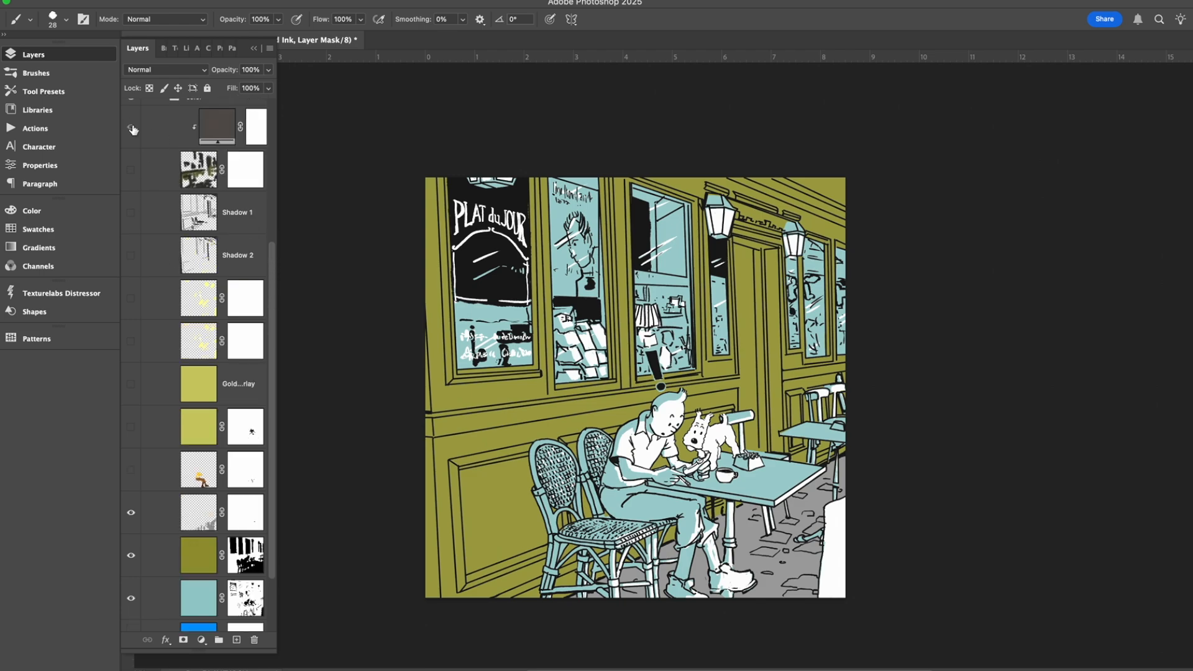
left_click(131, 168)
left_click(131, 127)
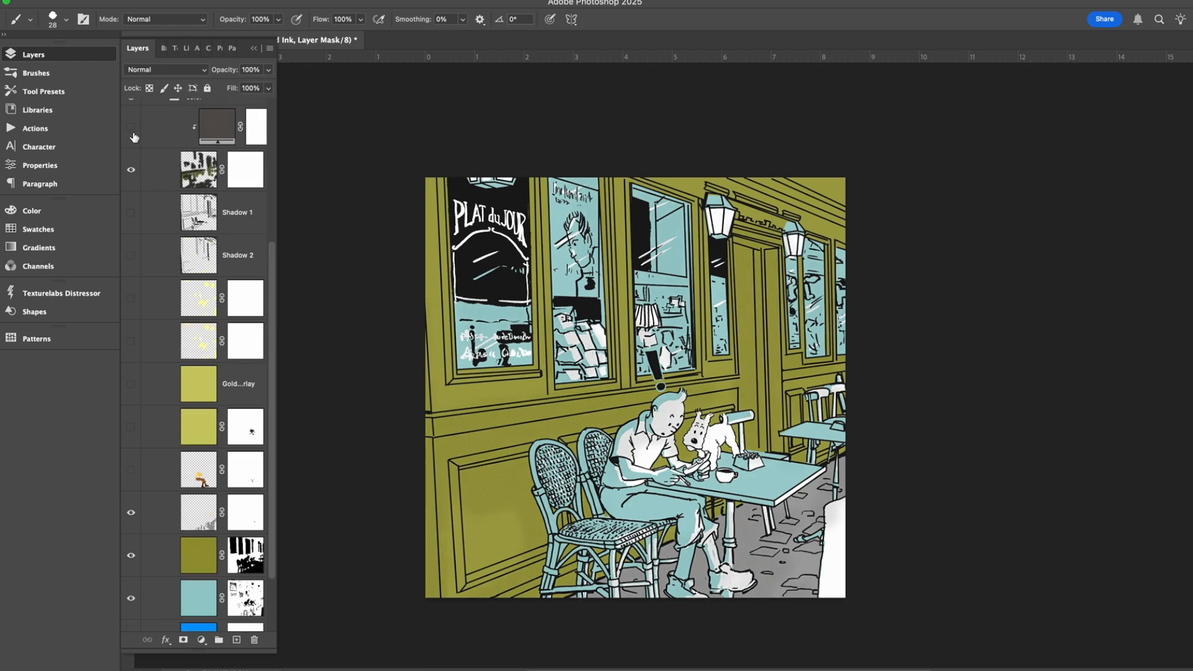
left_click(131, 169)
Hide the olive, teal and gray floor layers, keep the DRAWING group hidden, and show only the figure color layer under the inks.
left_click_drag(272, 298, 277, 377)
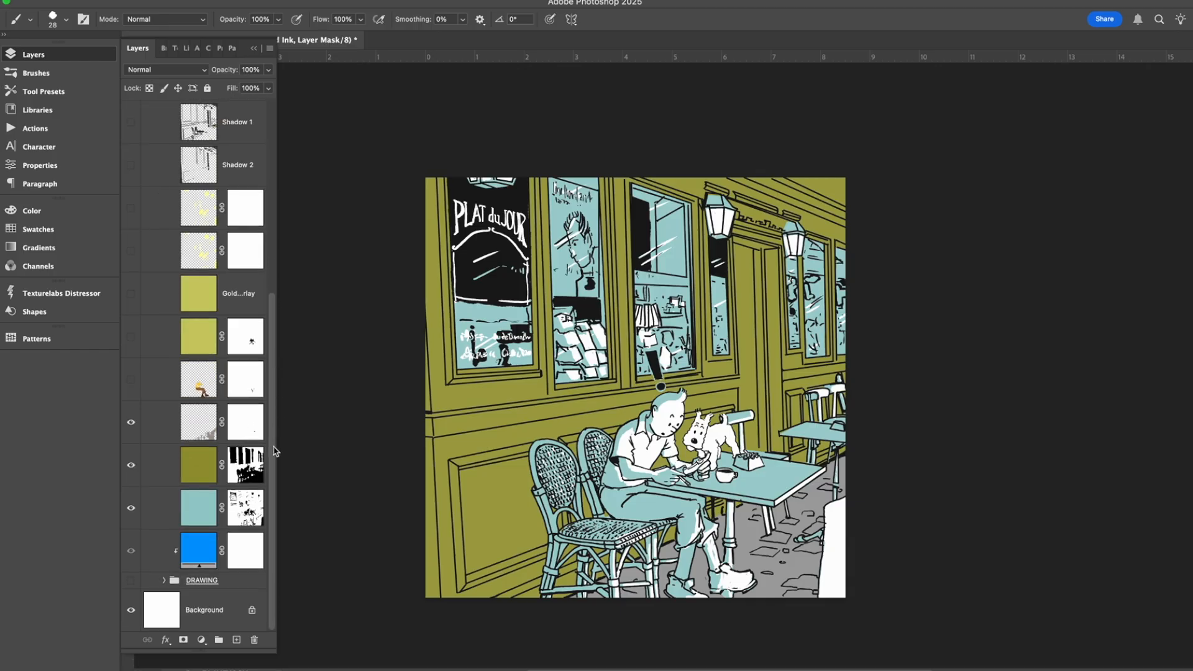
left_click(130, 464)
left_click(131, 508)
left_click(130, 551)
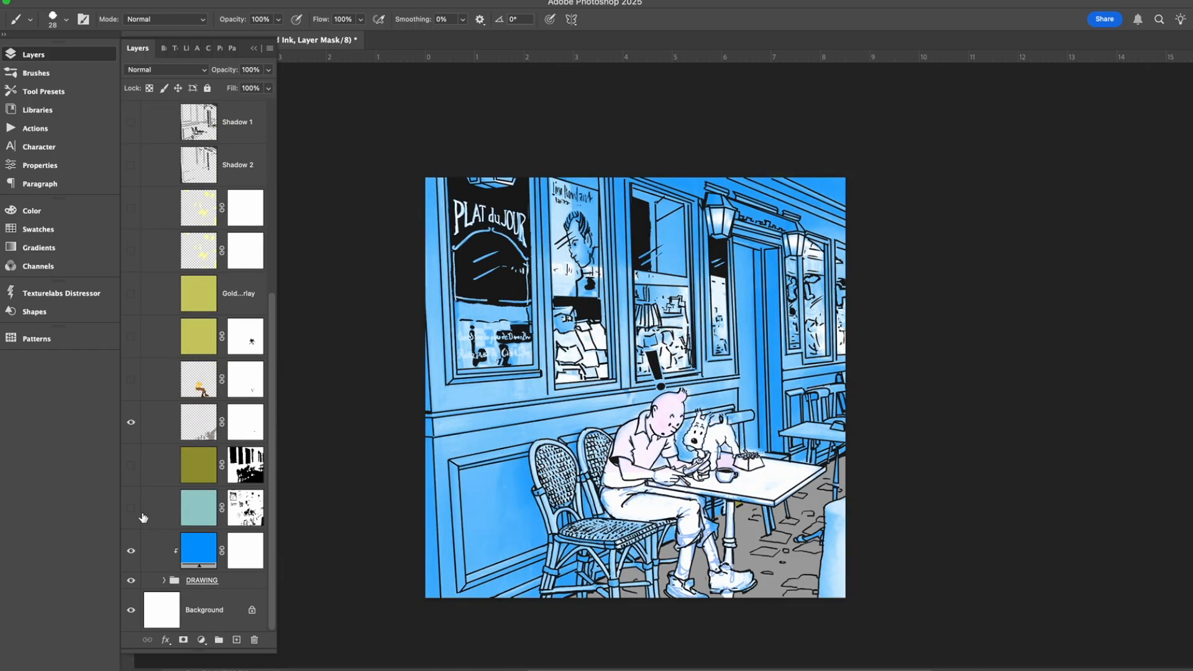
left_click(131, 551)
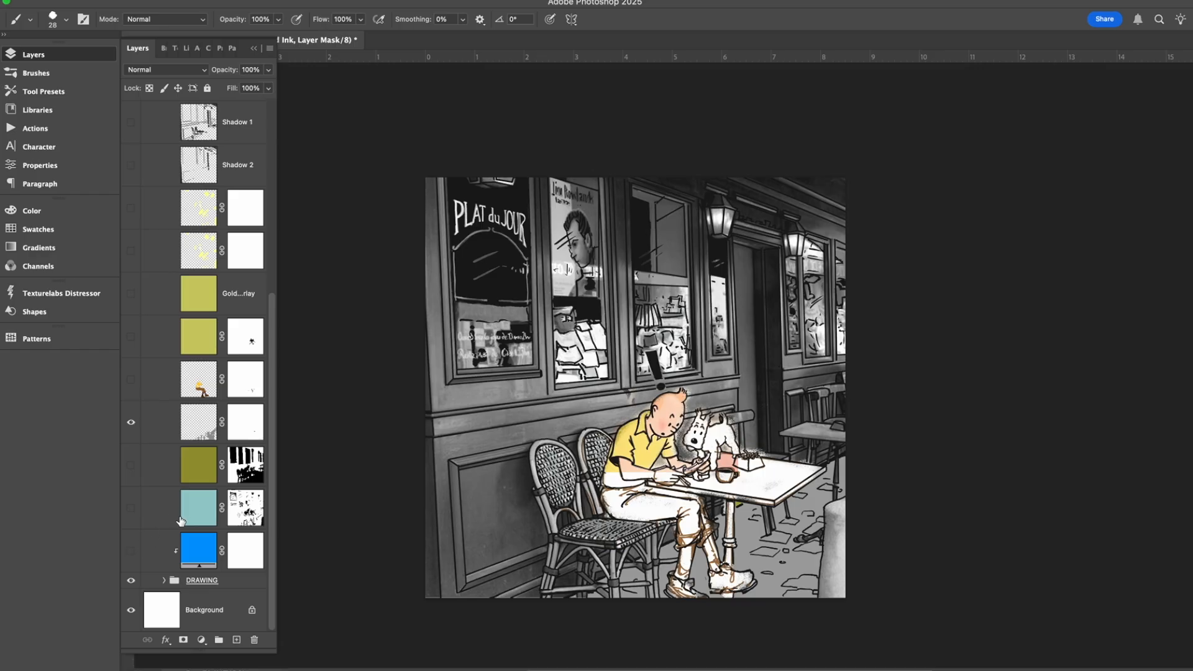
left_click(131, 581)
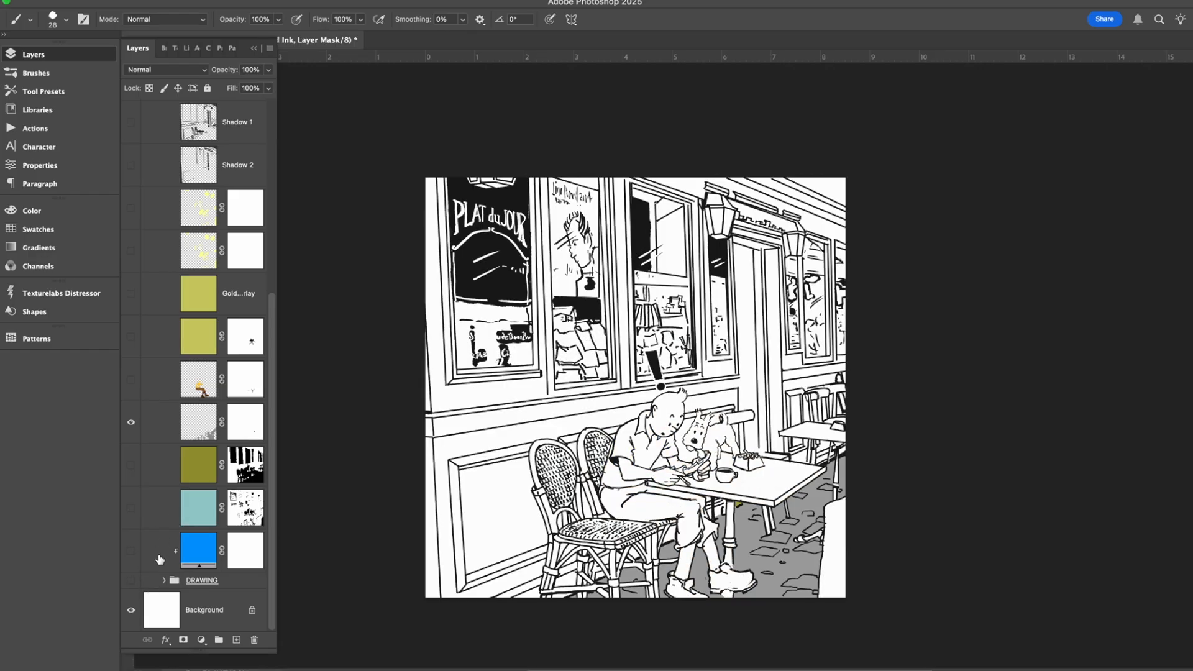
left_click(131, 422)
left_click(131, 379)
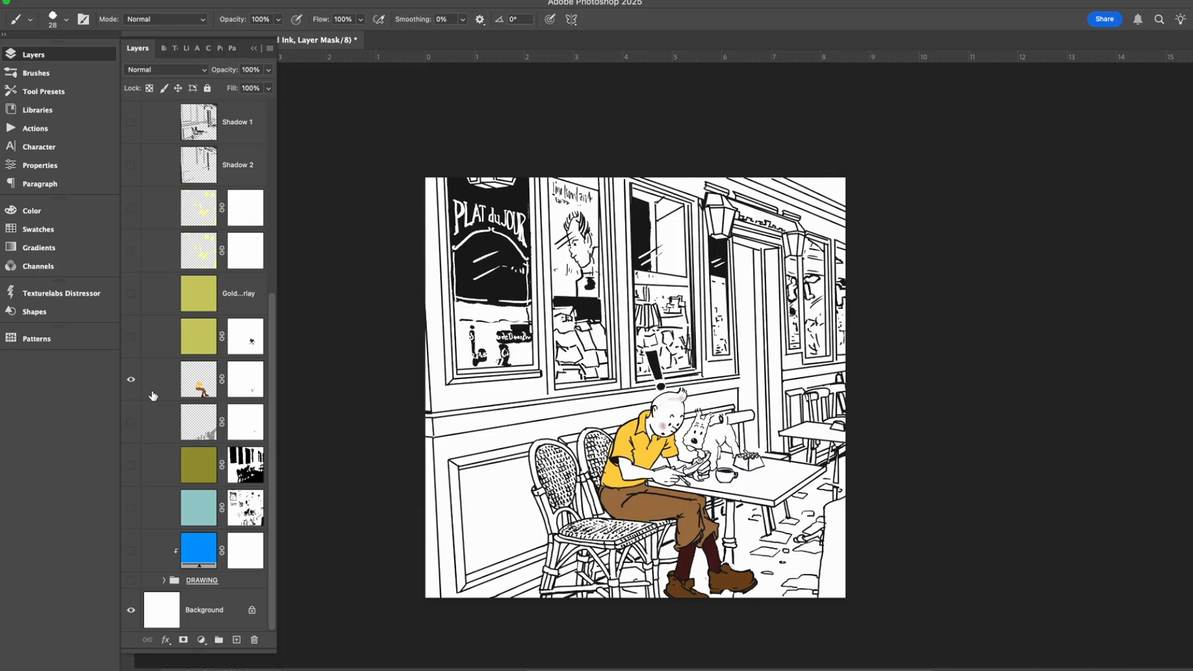
Compare the foreground color picker's range with Only Web Colors on and off, leaving the color unchanged.
left_click(2, 471)
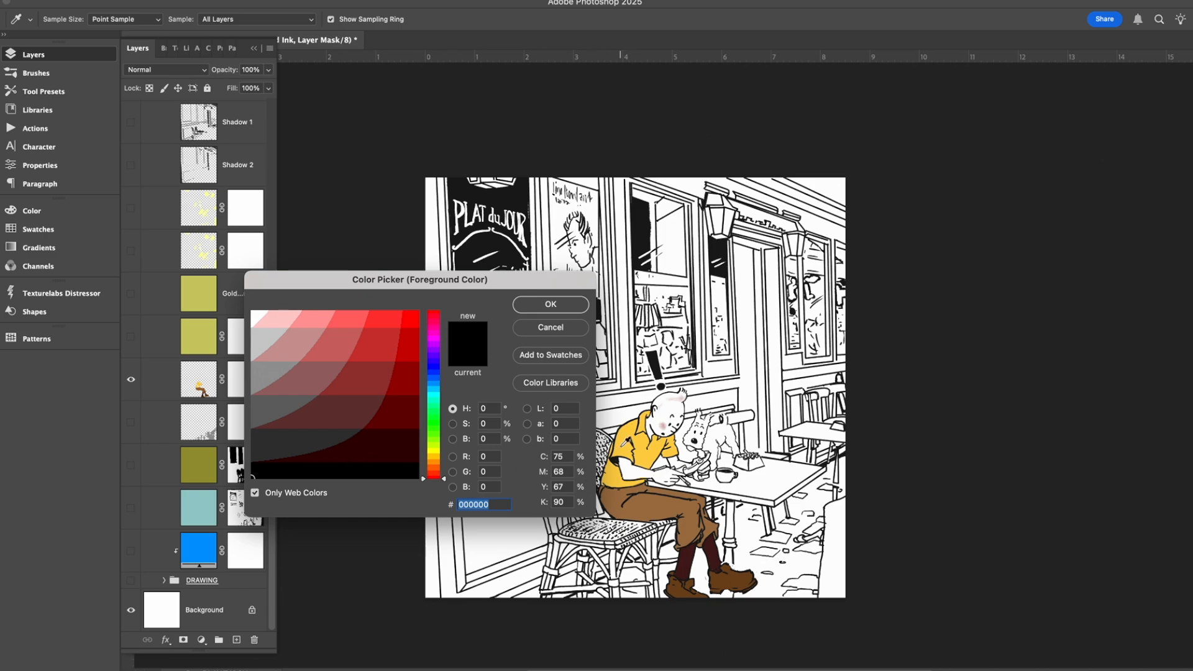
left_click(550, 327)
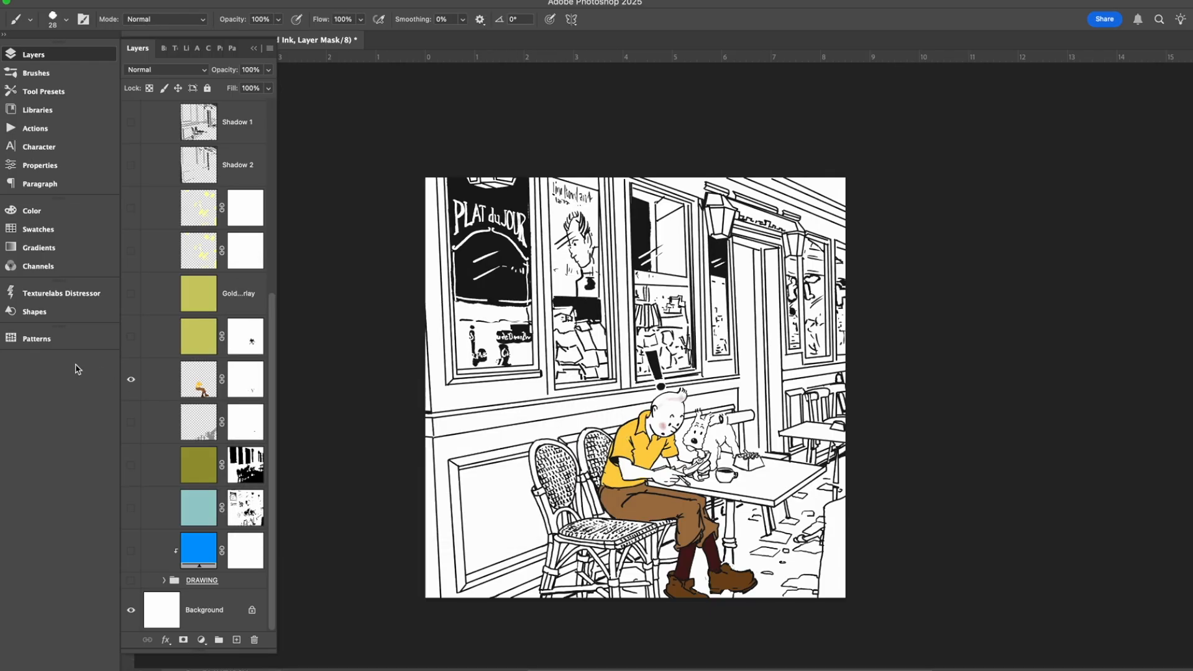
left_click(2, 448)
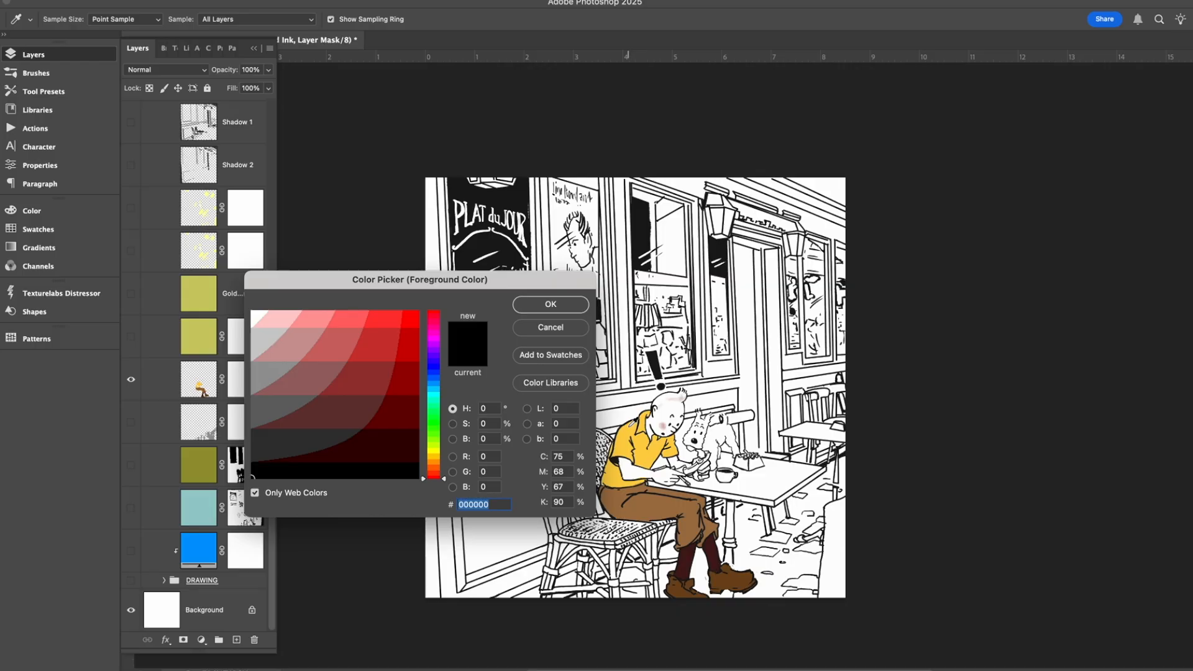
left_click(294, 493)
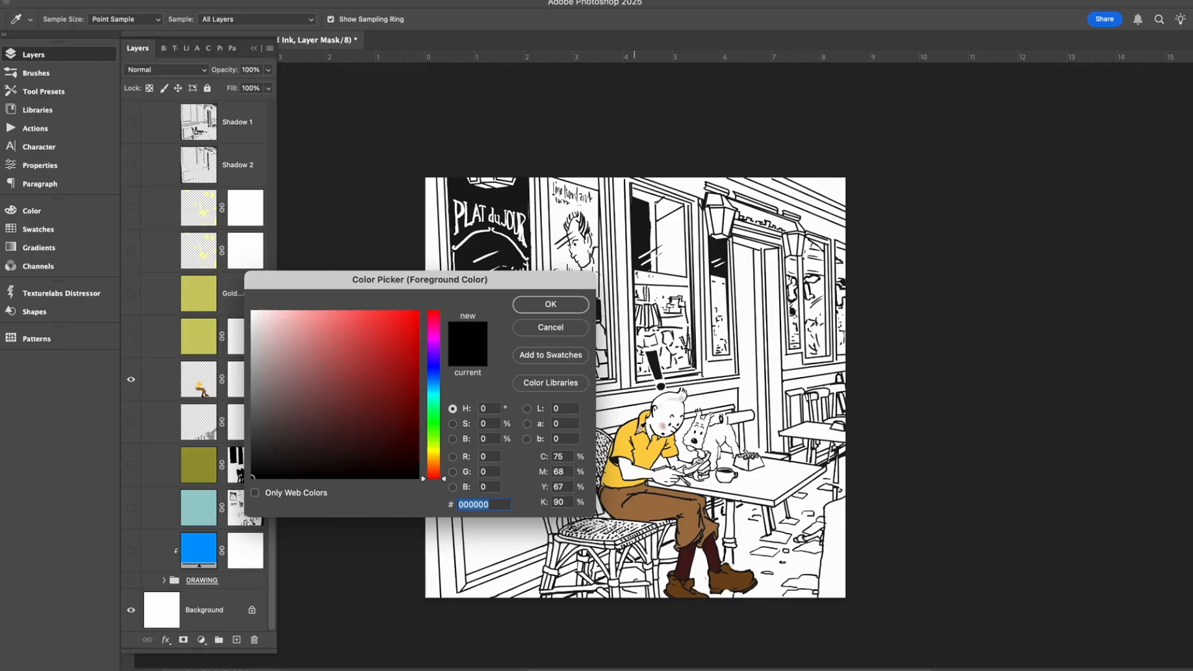
left_click(538, 327)
Select the figure color layer and sample the shirt's yellow for the foreground color, comparing it with Only Web Colors off and on.
left_click(196, 389)
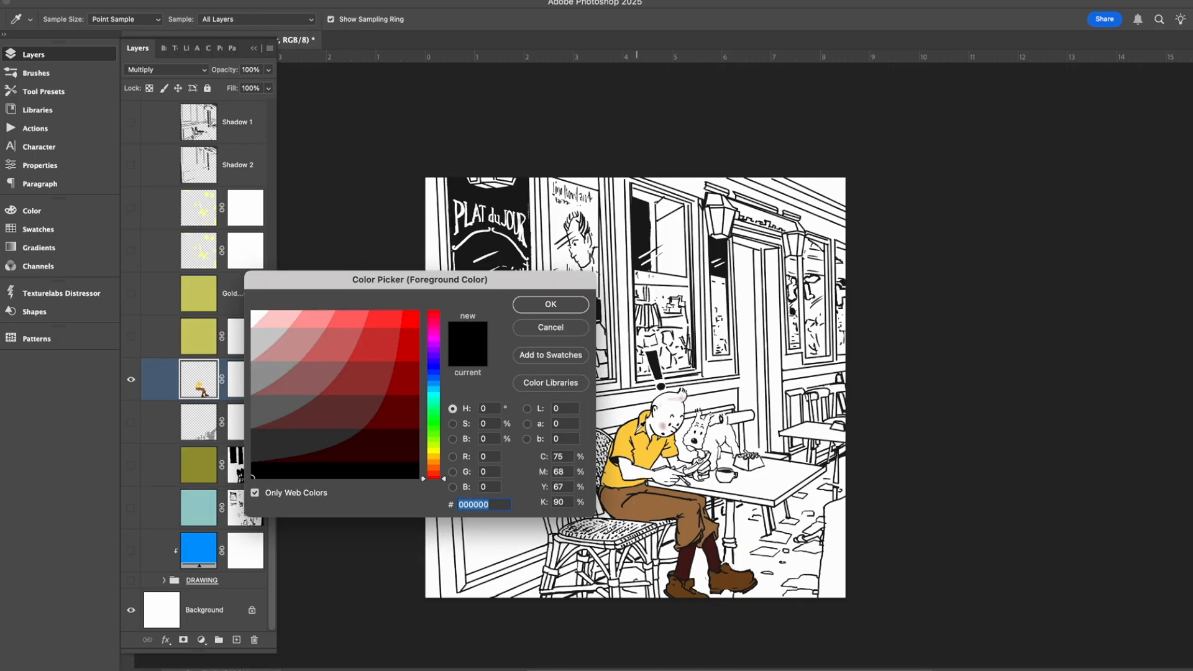
left_click(638, 422)
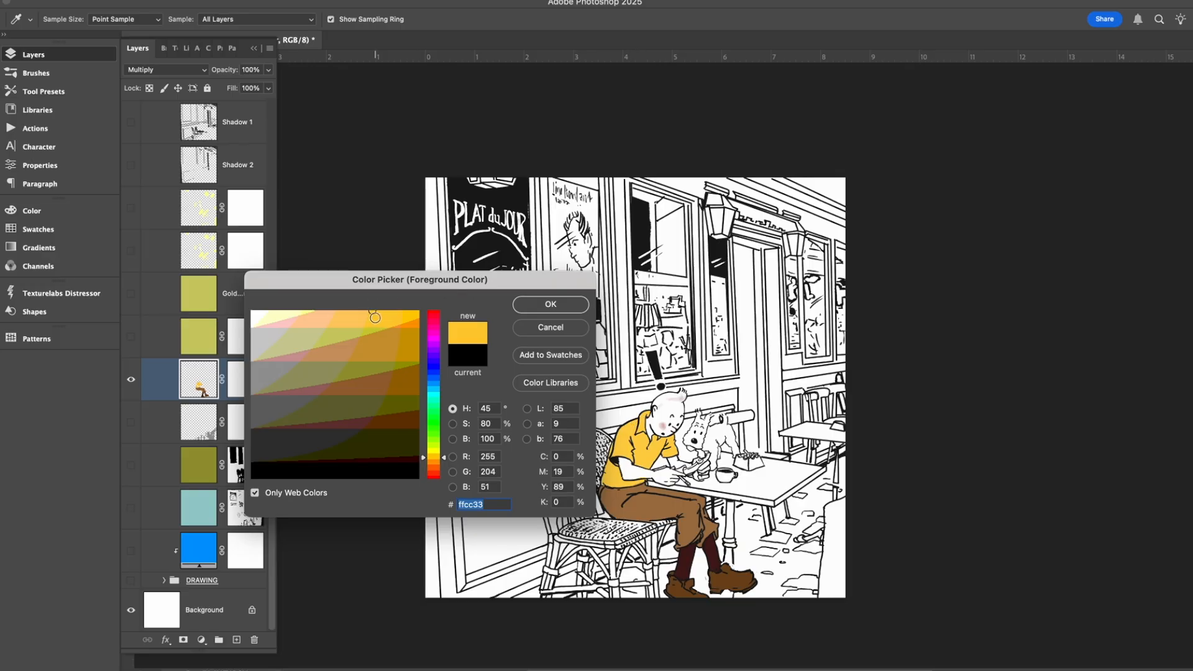
left_click(255, 493)
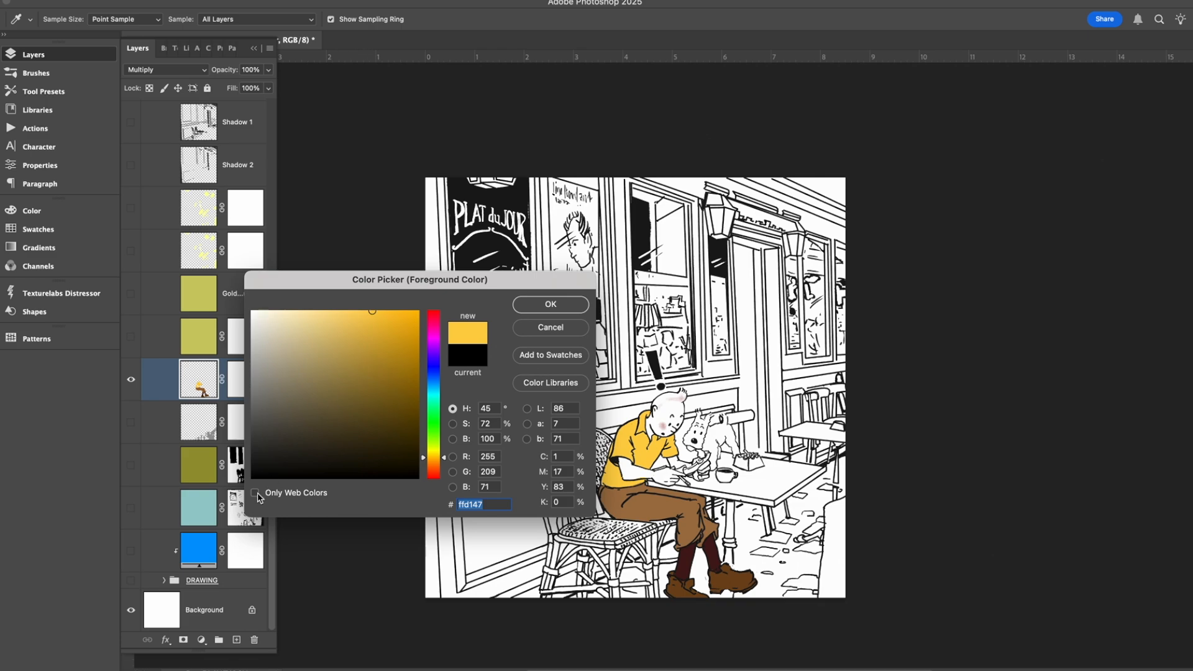
left_click(254, 495)
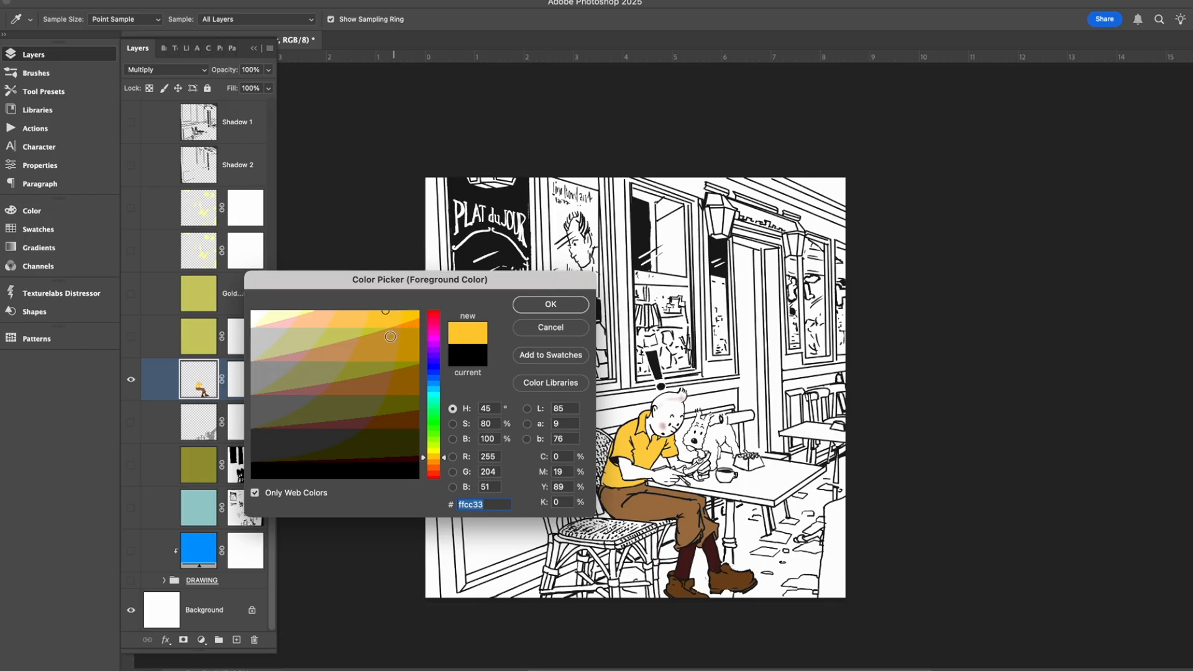
Sample the trousers' #996633, the socks' #330000 and the shoes' #663300 in the color picker, trying shifted hues such as 60°.
left_click(613, 497)
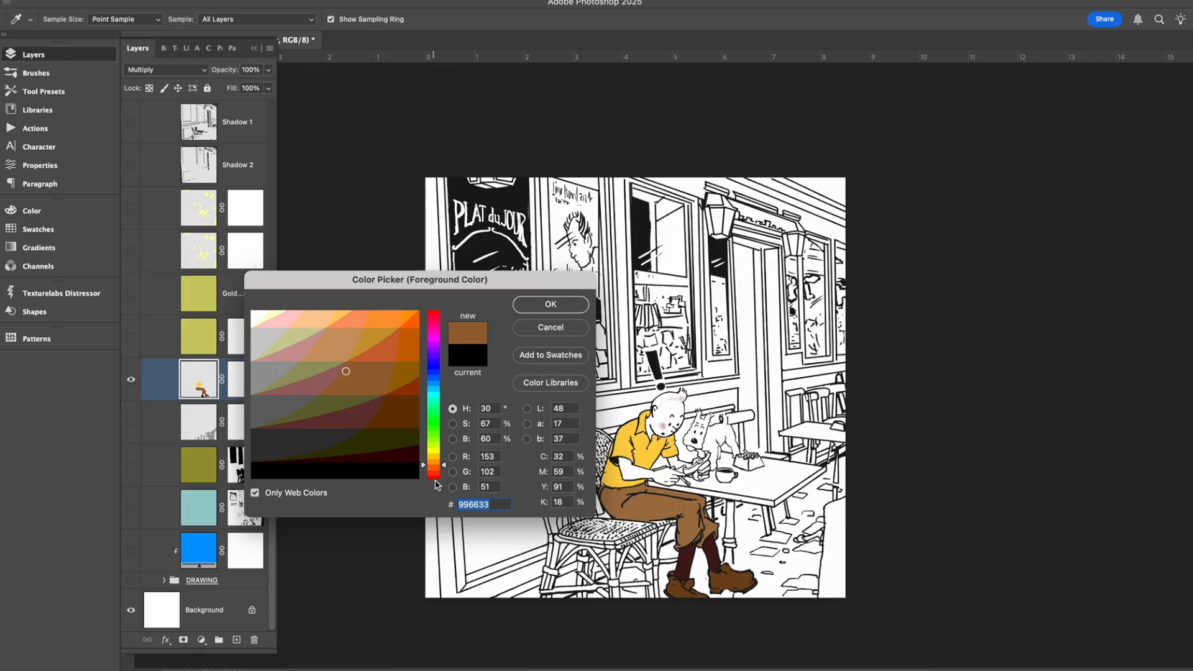
left_click(445, 463)
left_click_drag(445, 463, 444, 455)
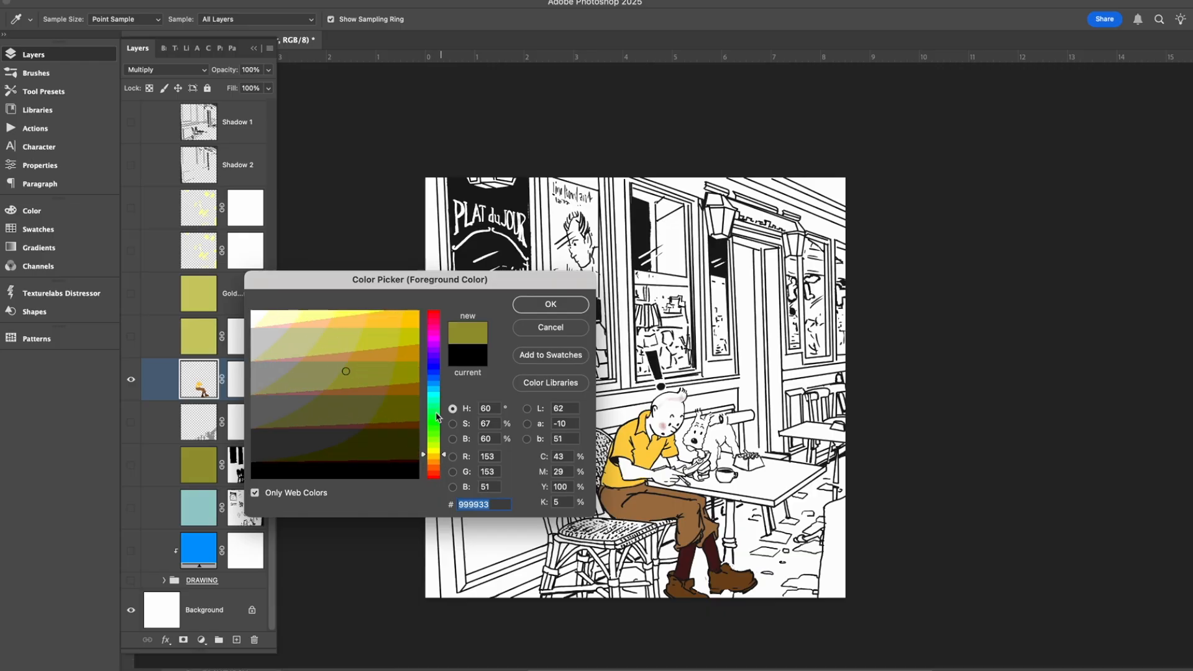
left_click(444, 464)
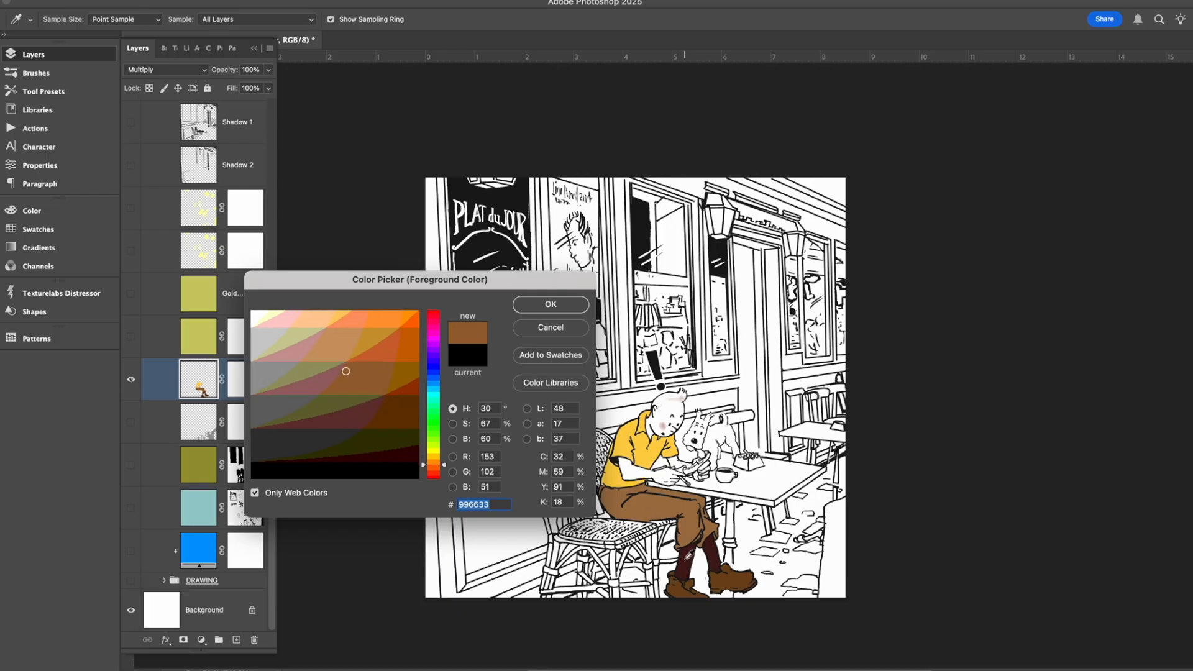
left_click(693, 554)
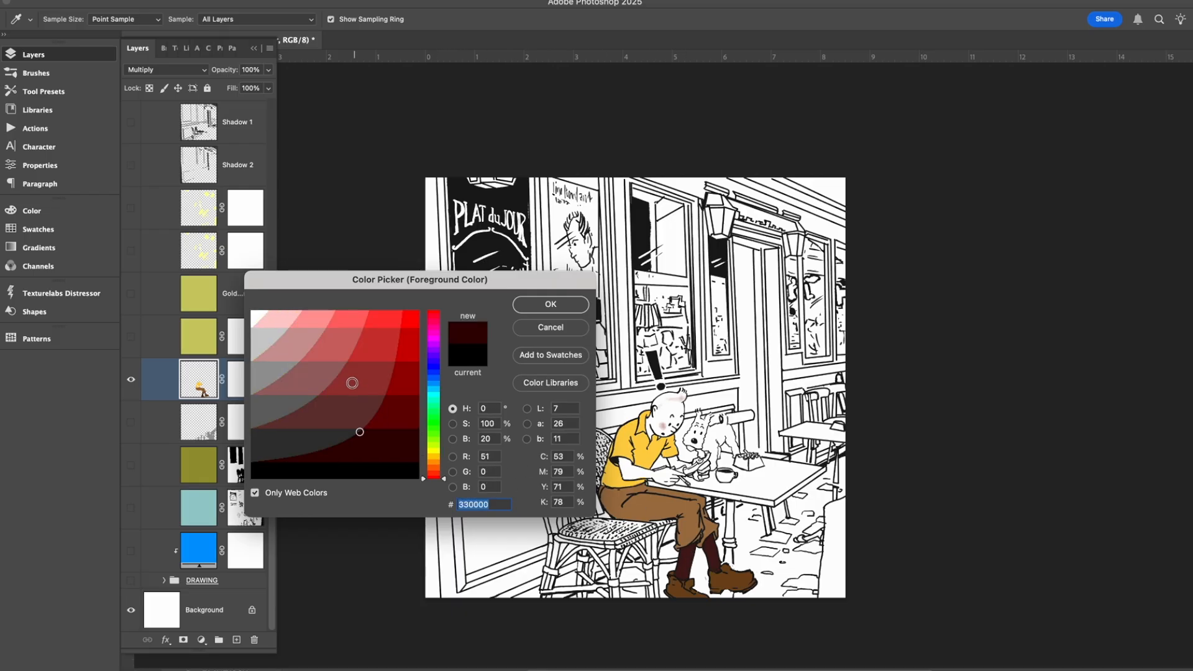
left_click_drag(446, 482, 443, 467)
left_click(682, 582)
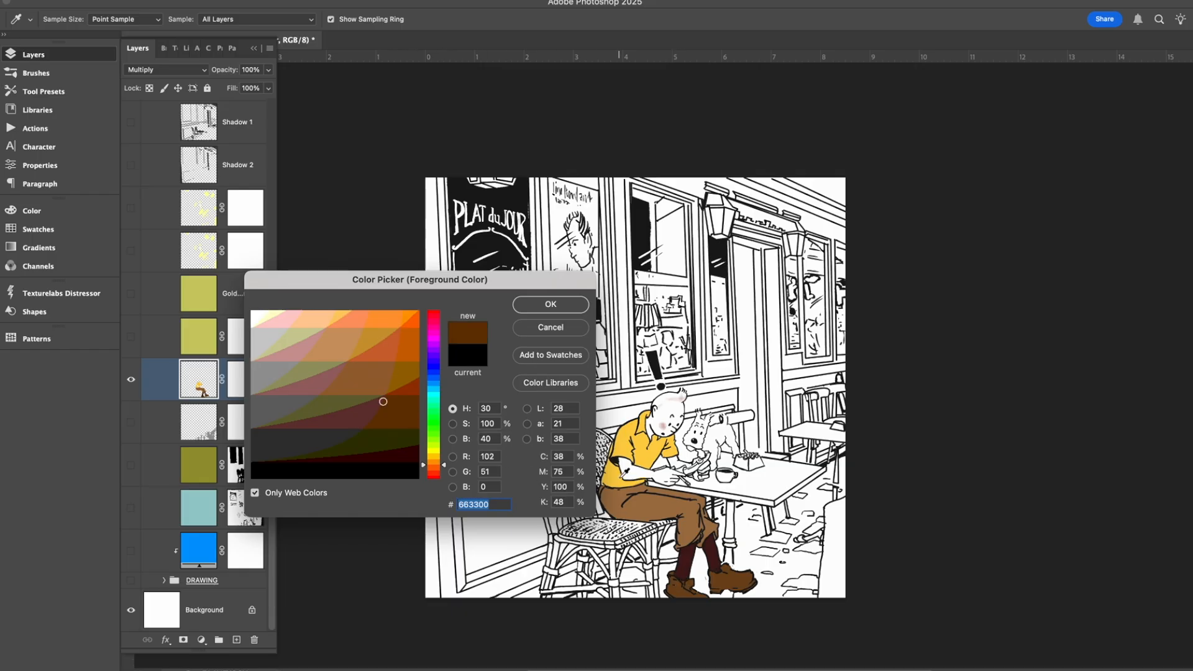
Set the foreground color to the shirt's yellow, #ffcc33.
left_click(617, 470)
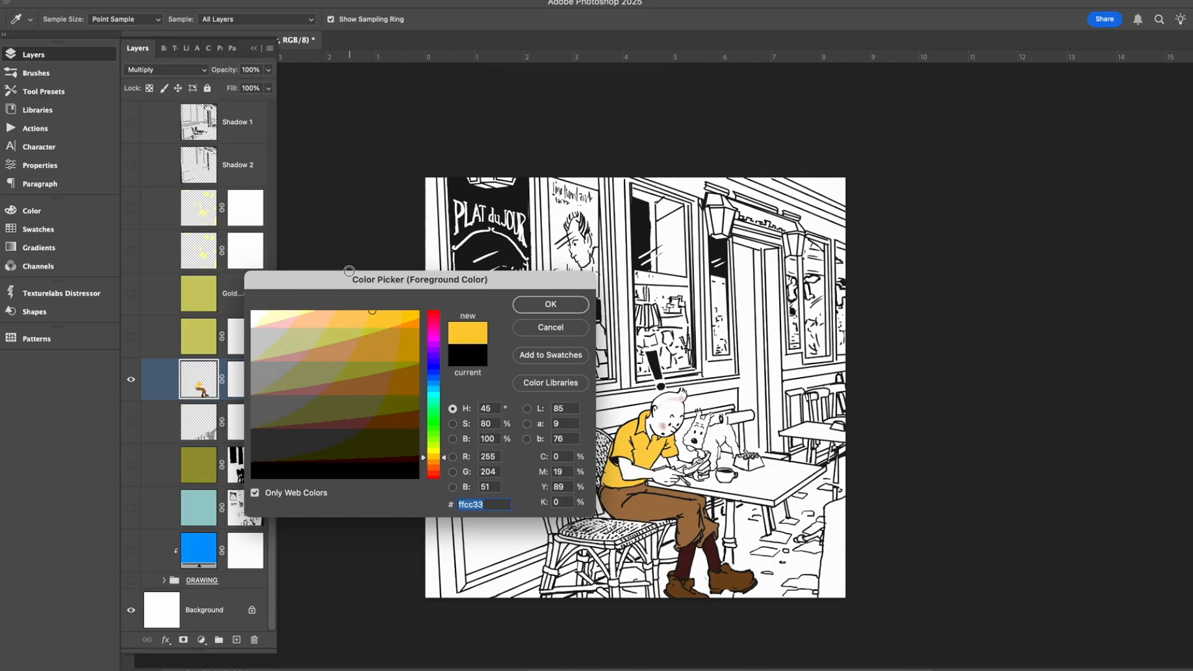
left_click(566, 305)
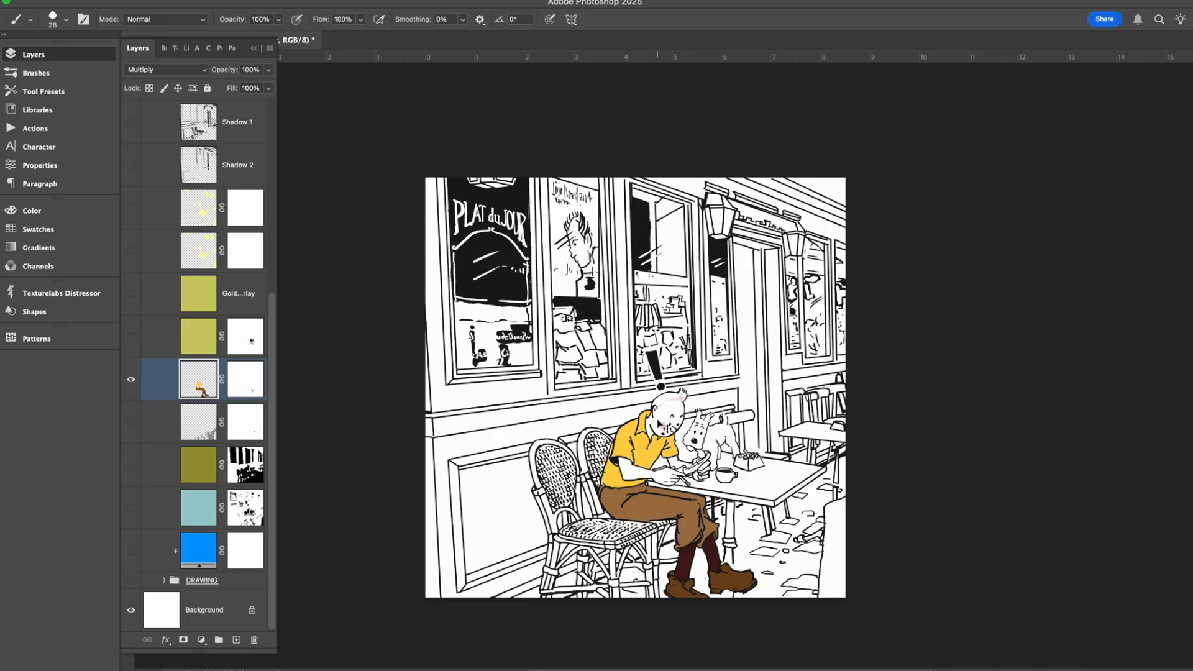
Try cleaning up the yellow spill along the forearm on the figure color layer's mask, and undo the strokes.
scroll(658, 423, "up", 10)
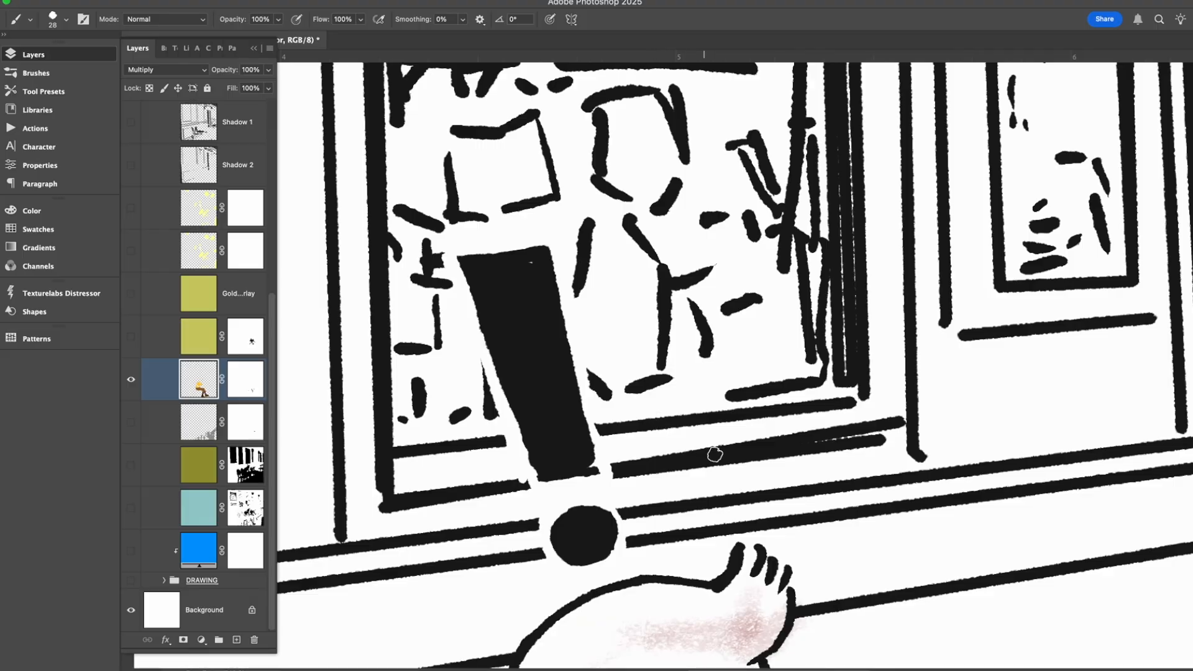
left_click_drag(705, 466, 715, 210)
mouse_move(635, 422)
left_mouse_down()
mouse_move(655, 343)
mouse_move(736, 161)
left_mouse_up()
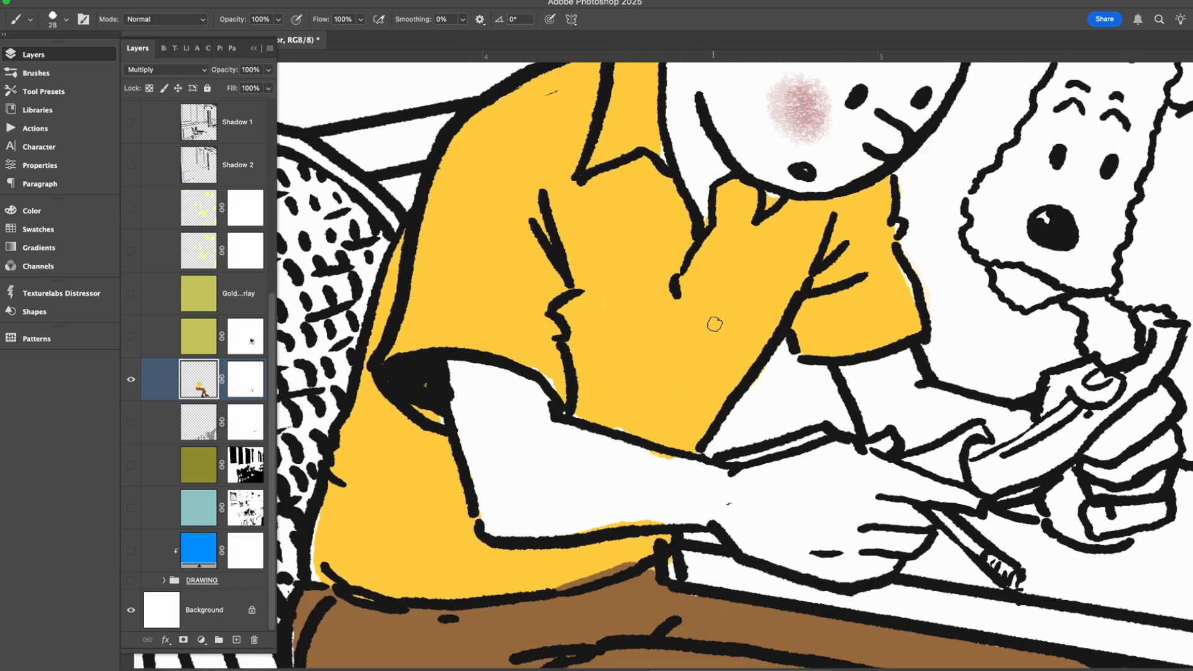
left_click(247, 380)
left_click_drag(645, 453, 675, 464)
left_click_drag(637, 522, 660, 522)
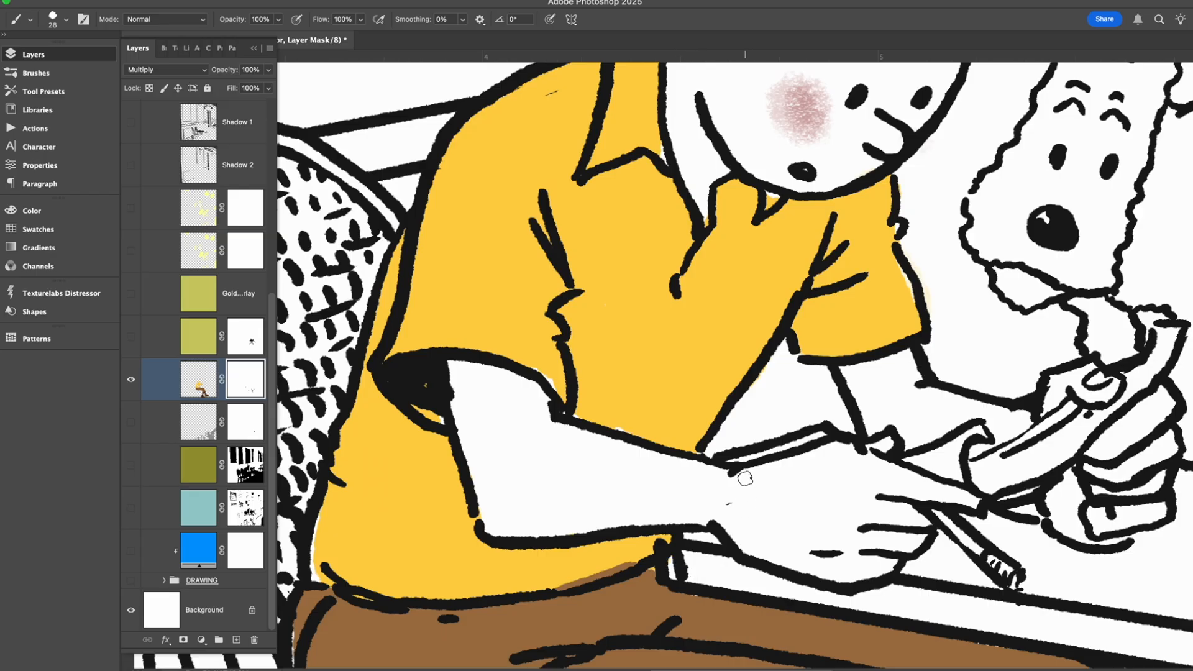
key("super+z")
key("super+z")
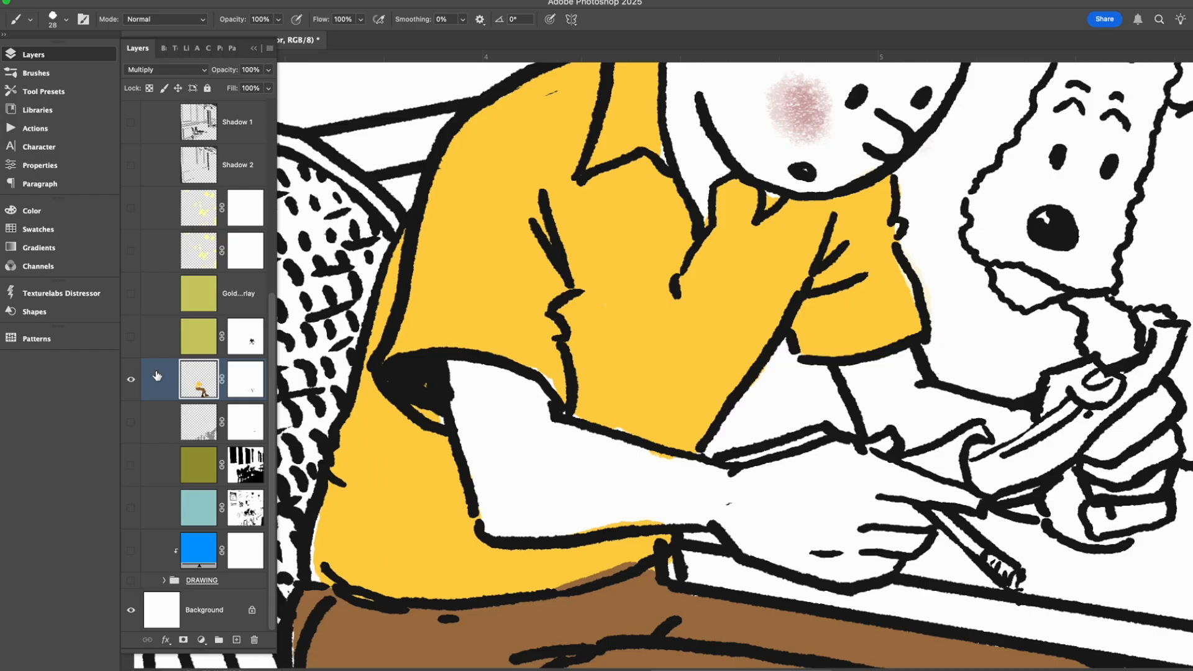
Show the olive background painting layer behind the colored figure and view the whole illustration.
key("super+minus")
key("super+minus")
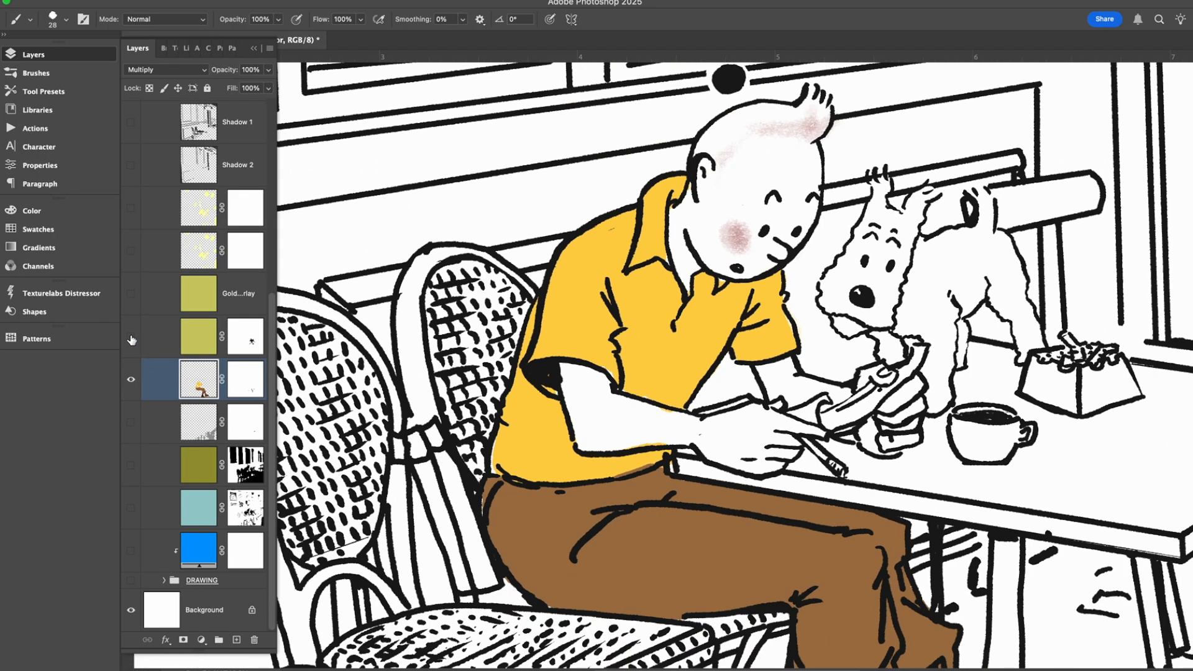
left_click(131, 466)
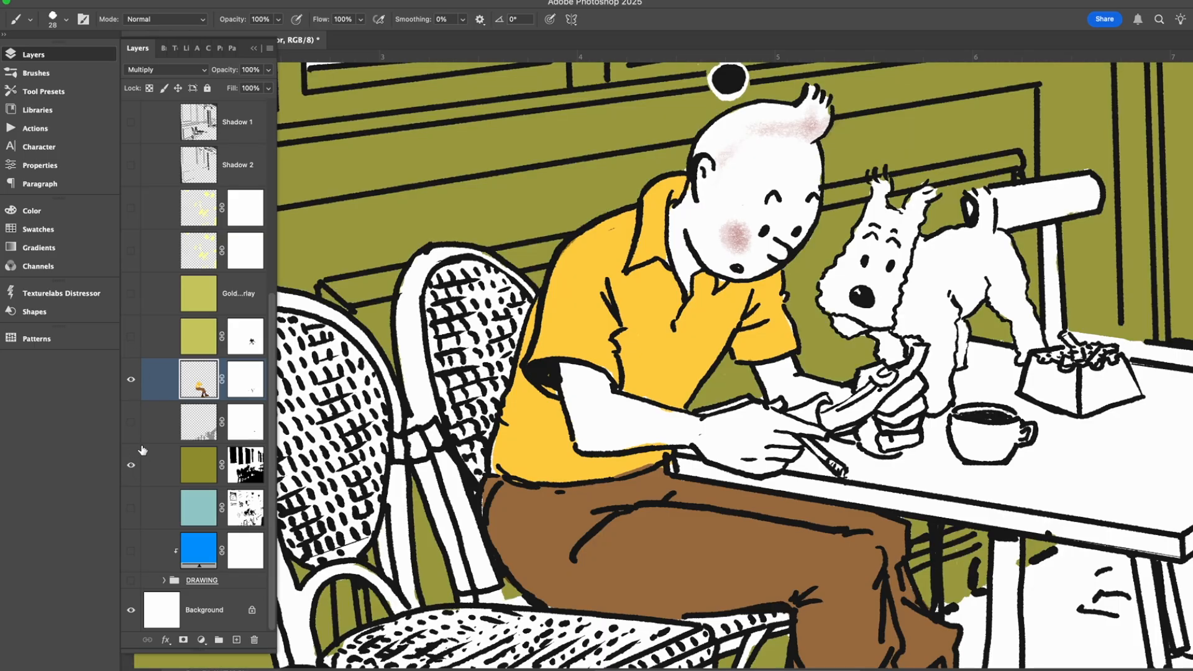
key("super+minus")
key("super+minus")
key("super+minus")
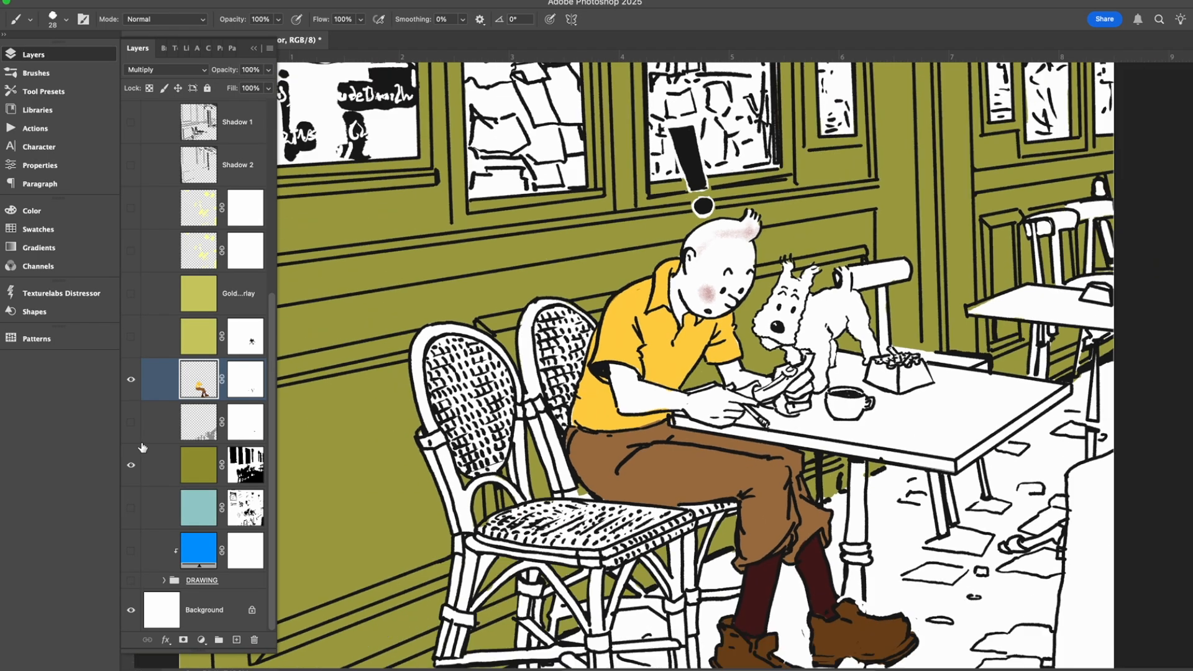
key("super+minus")
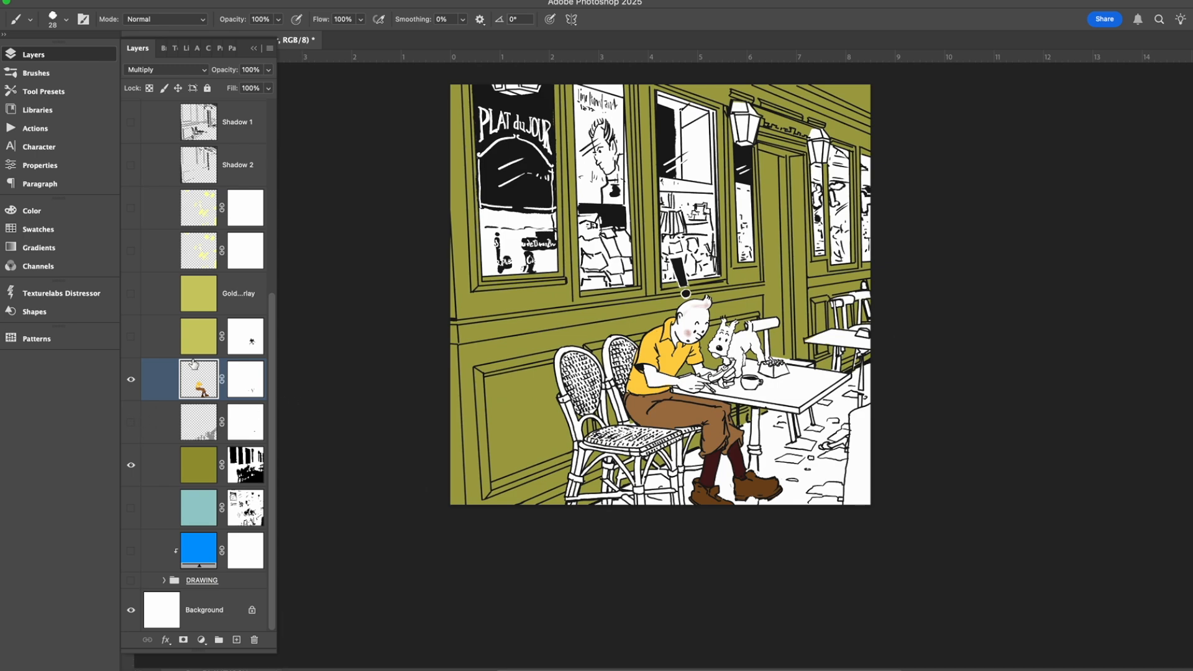
Select the olive background layer and sample the café wall's #999933 as the foreground color.
left_click(218, 466)
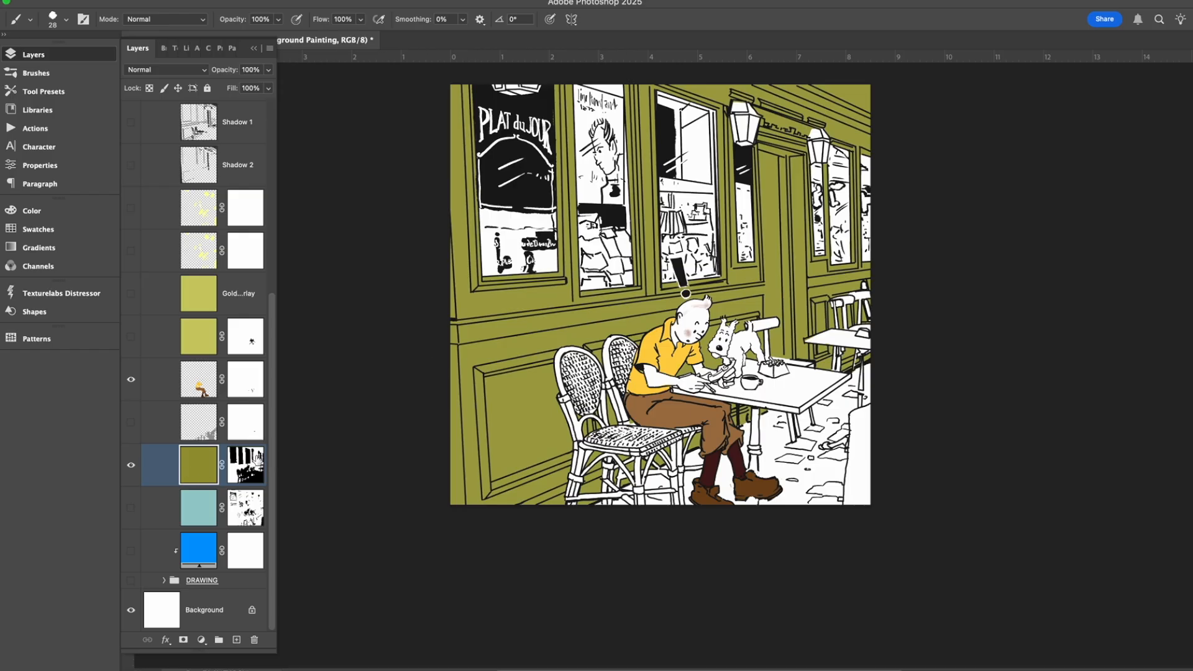
left_click(2, 463)
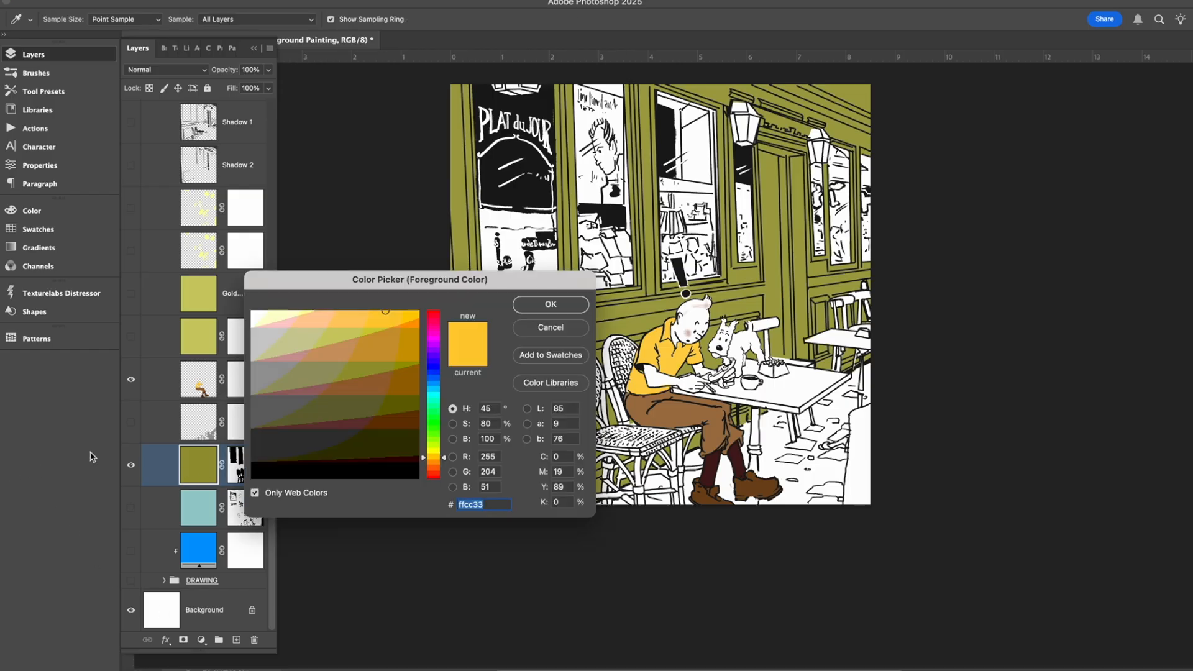
left_click(643, 305)
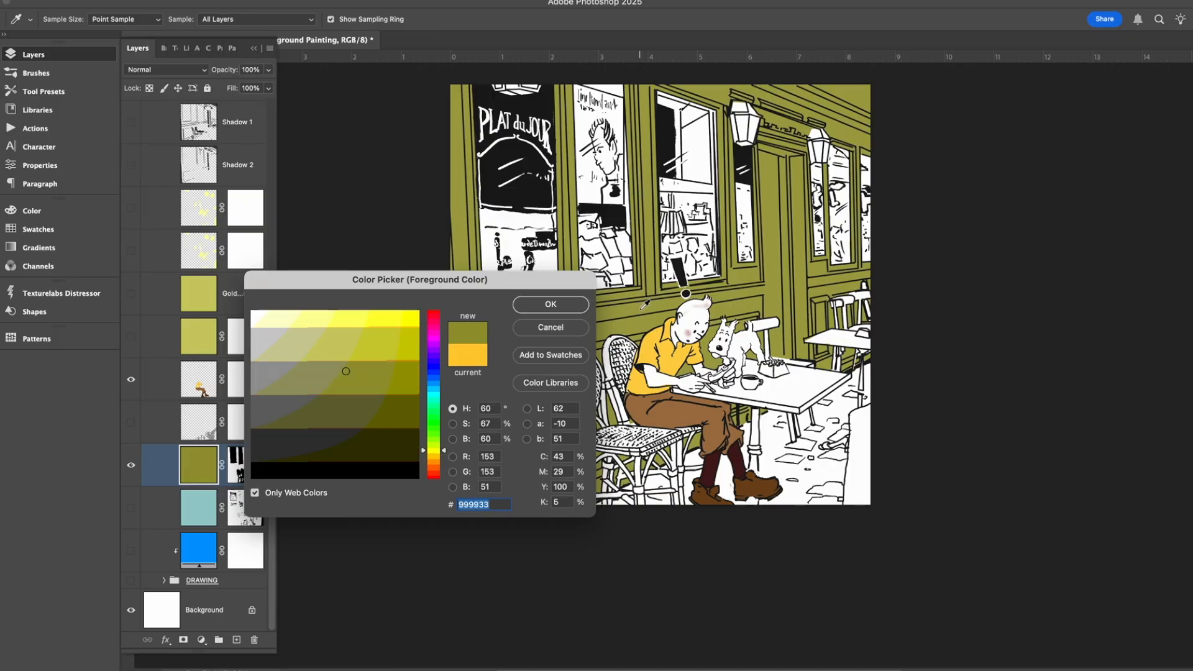
left_click(550, 305)
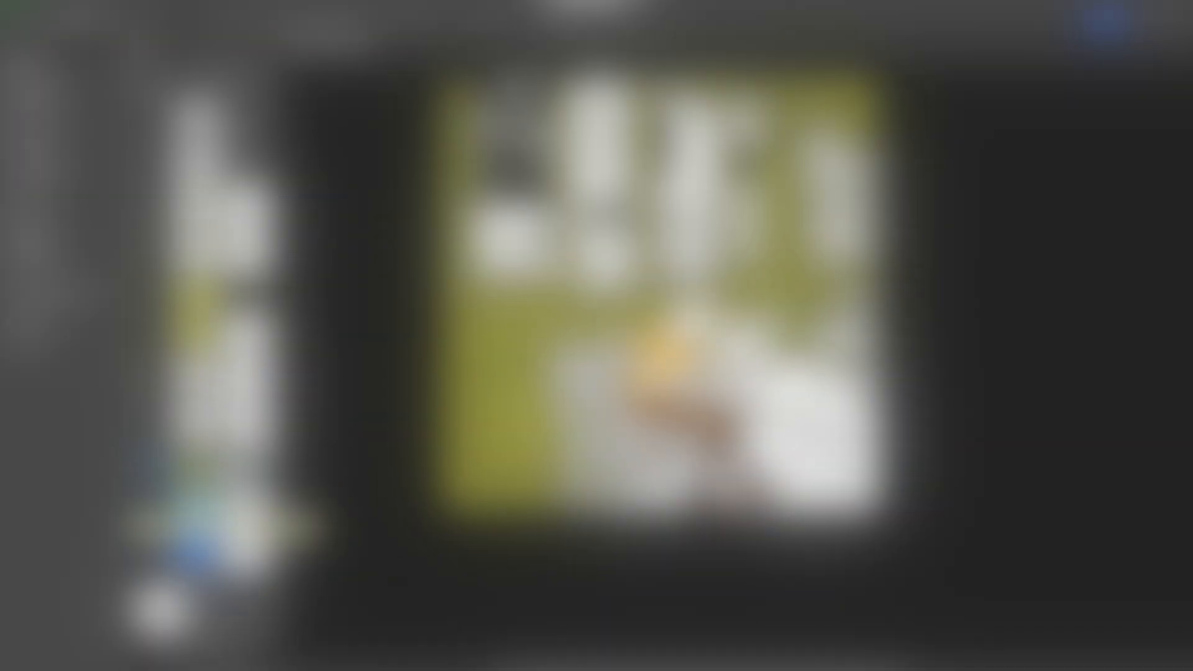
Preview the teal underpainting layer beneath the olive walls and hide it again.
scroll(137, 514, "up", 5)
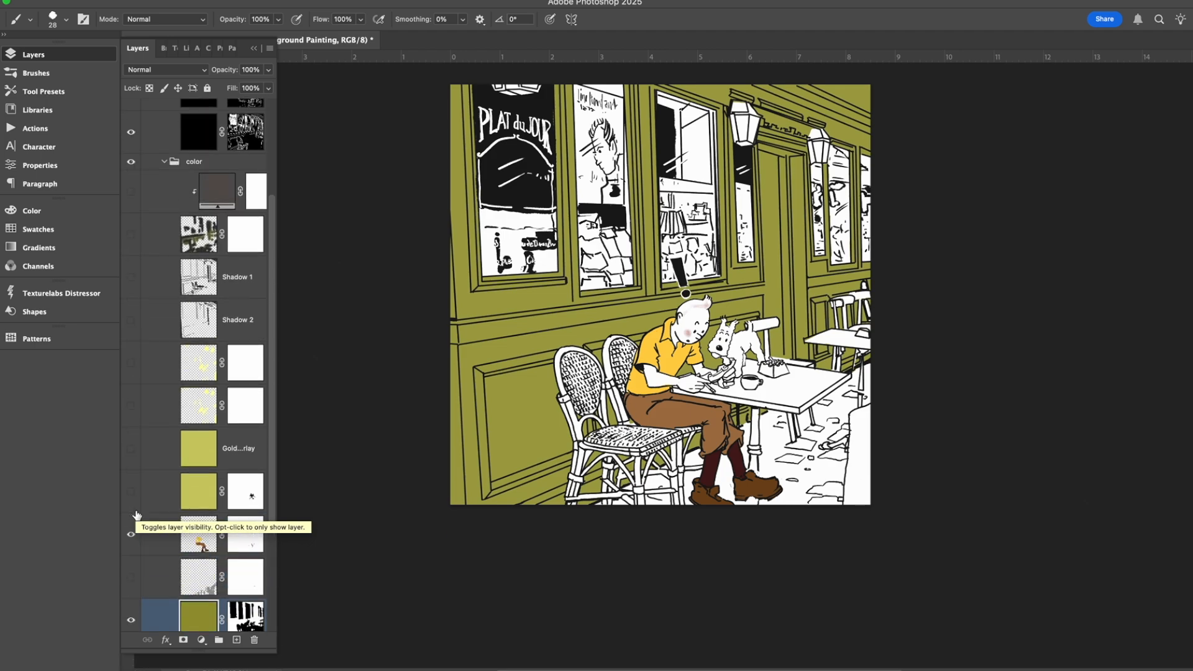
scroll(137, 514, "down", 4)
scroll(137, 514, "up", 1)
left_click(131, 559)
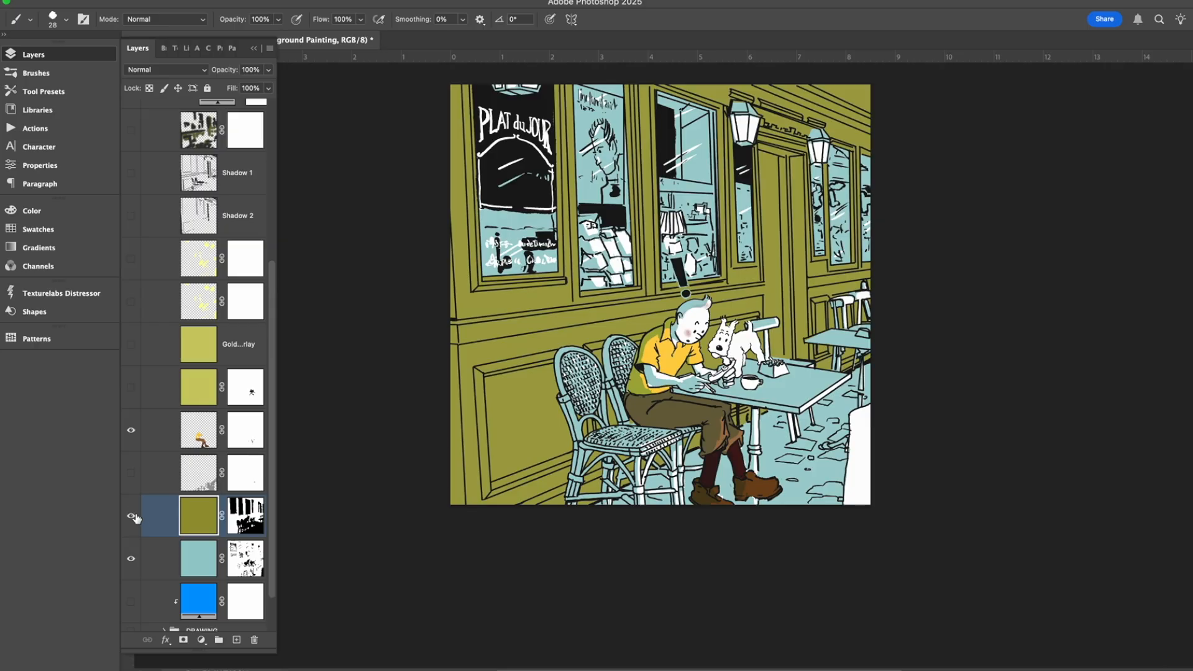
left_click(131, 560)
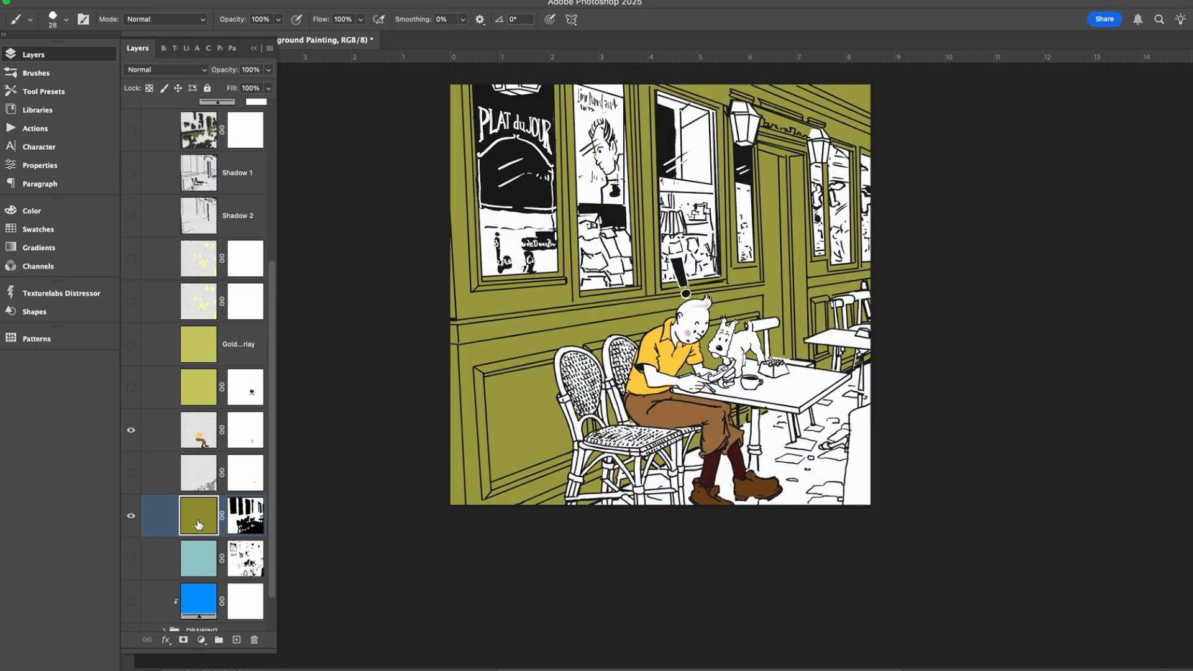
Shift the foreground color's hue to 180° for the web-safe teal #339999 and return to the Brush tool.
left_click(2, 459)
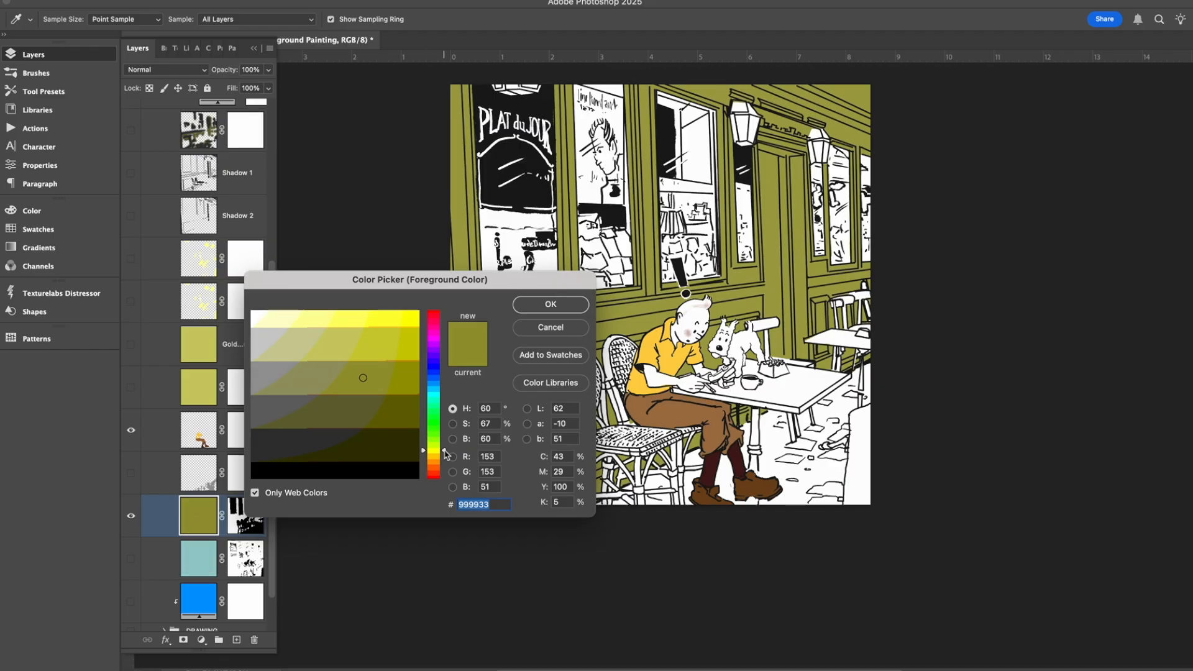
left_click_drag(445, 449, 447, 394)
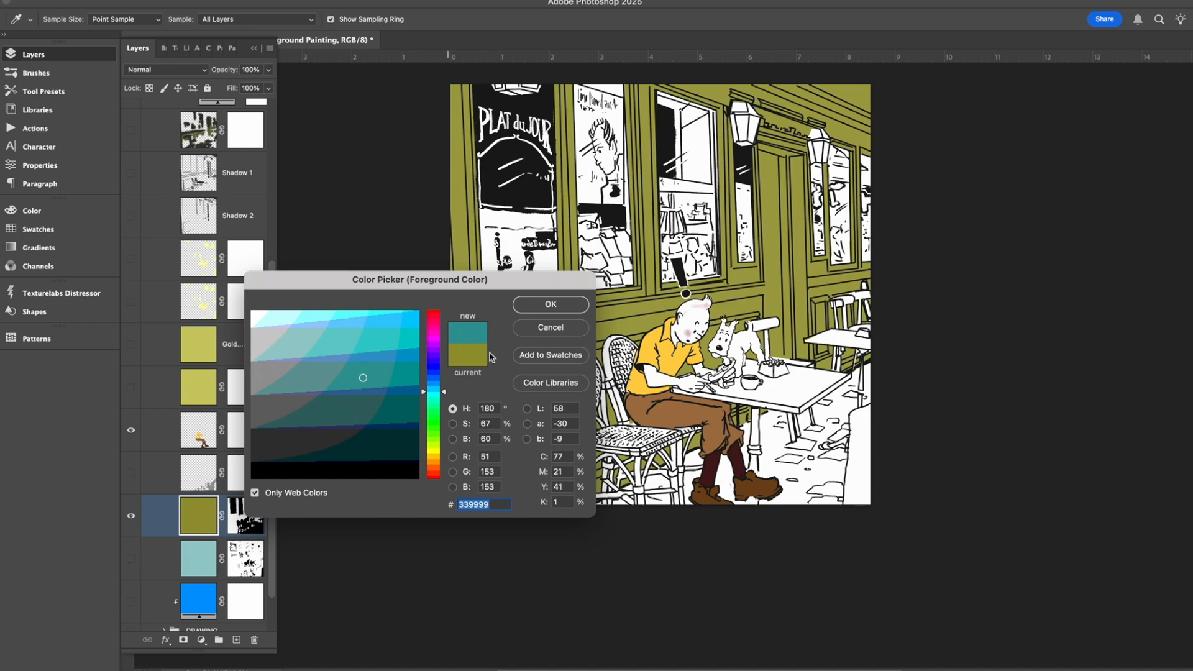
key("Return")
key("b")
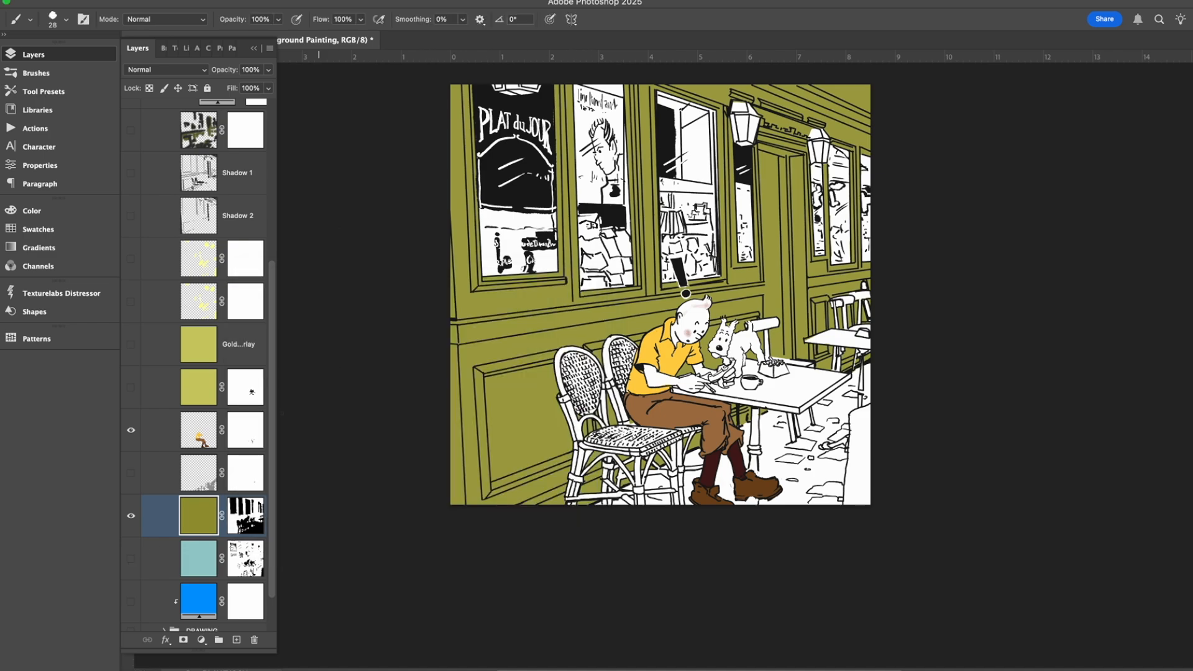
Show the teal underpainting layer without the olive background layer and disable the teal layer's mask.
left_click(132, 561)
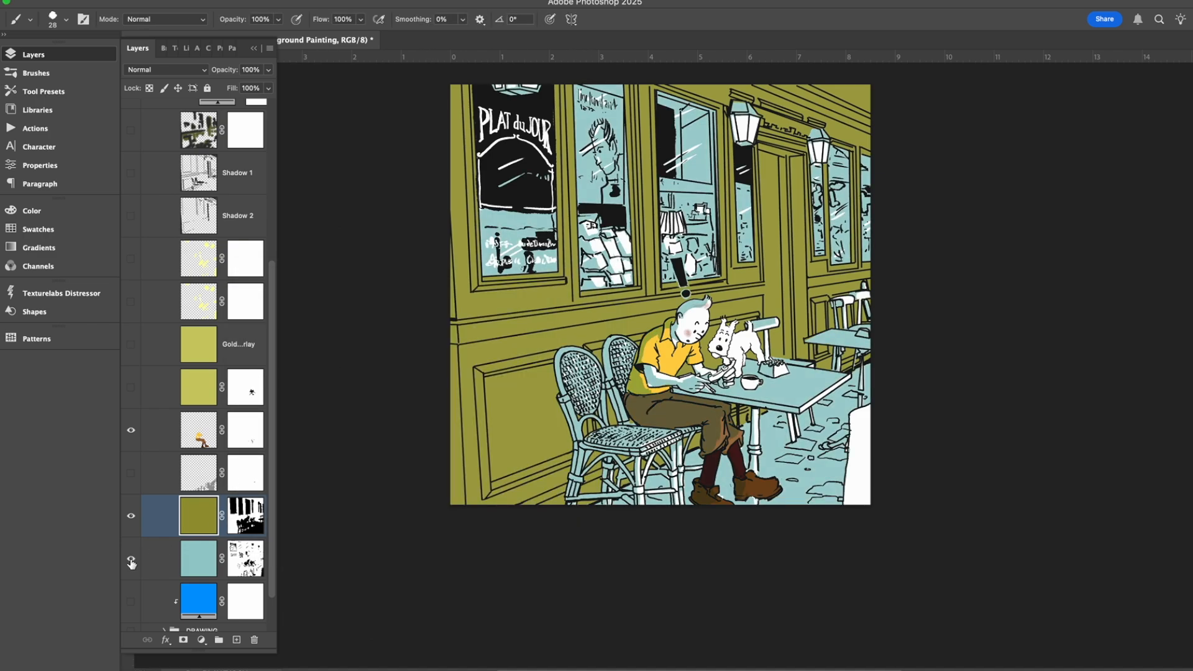
left_click(131, 516)
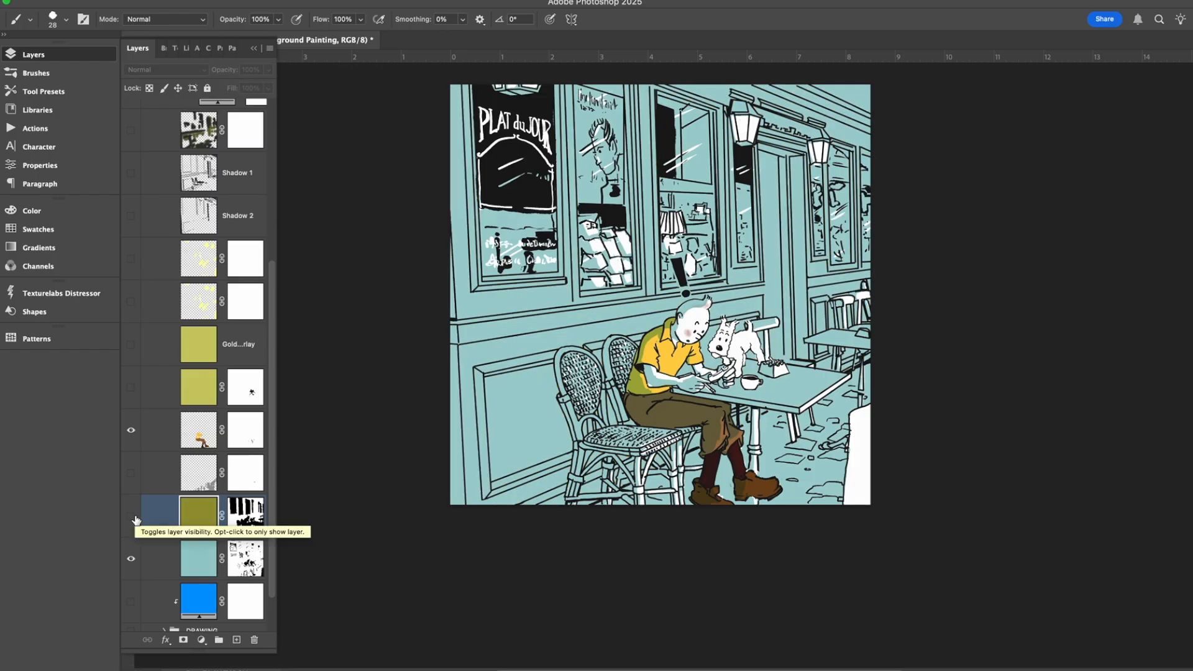
right_click(241, 553)
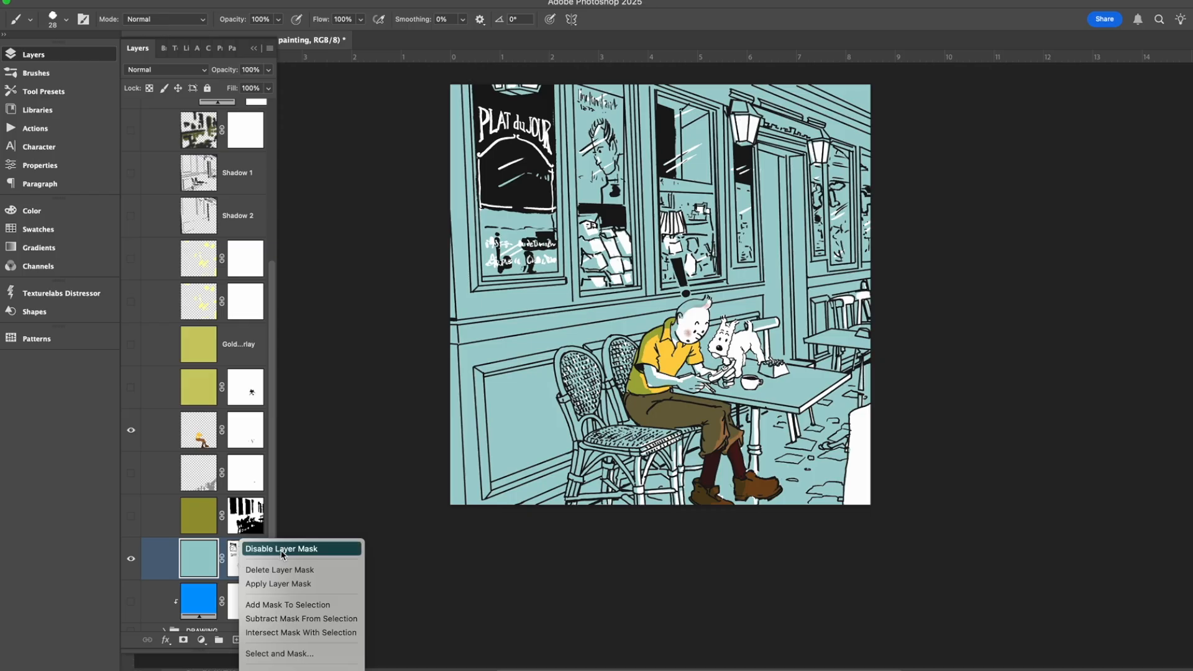
left_click(292, 549)
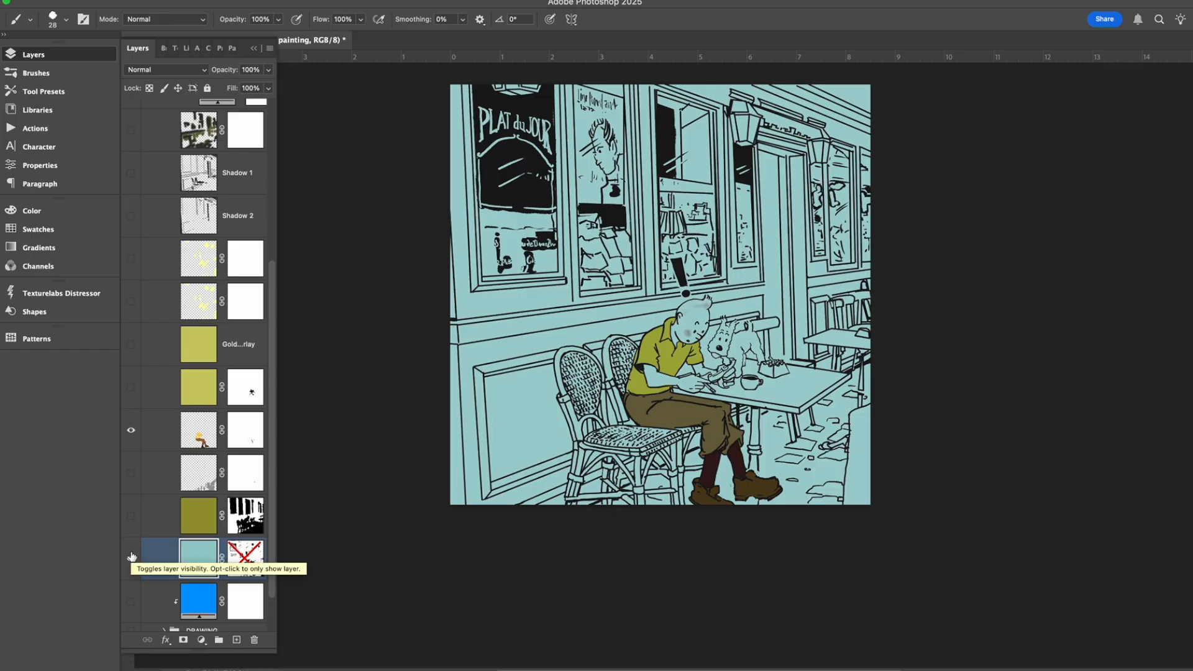
Show the olive background layer over the flat teal and enable the teal layer's mask again.
left_click(131, 516)
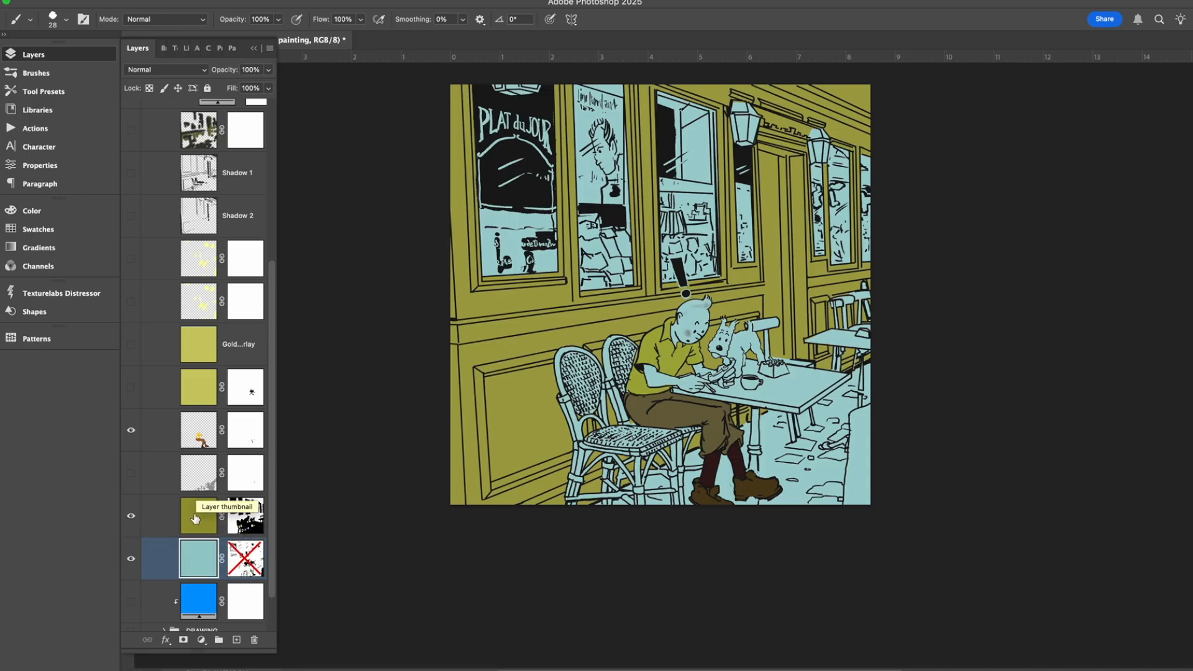
right_click(260, 554)
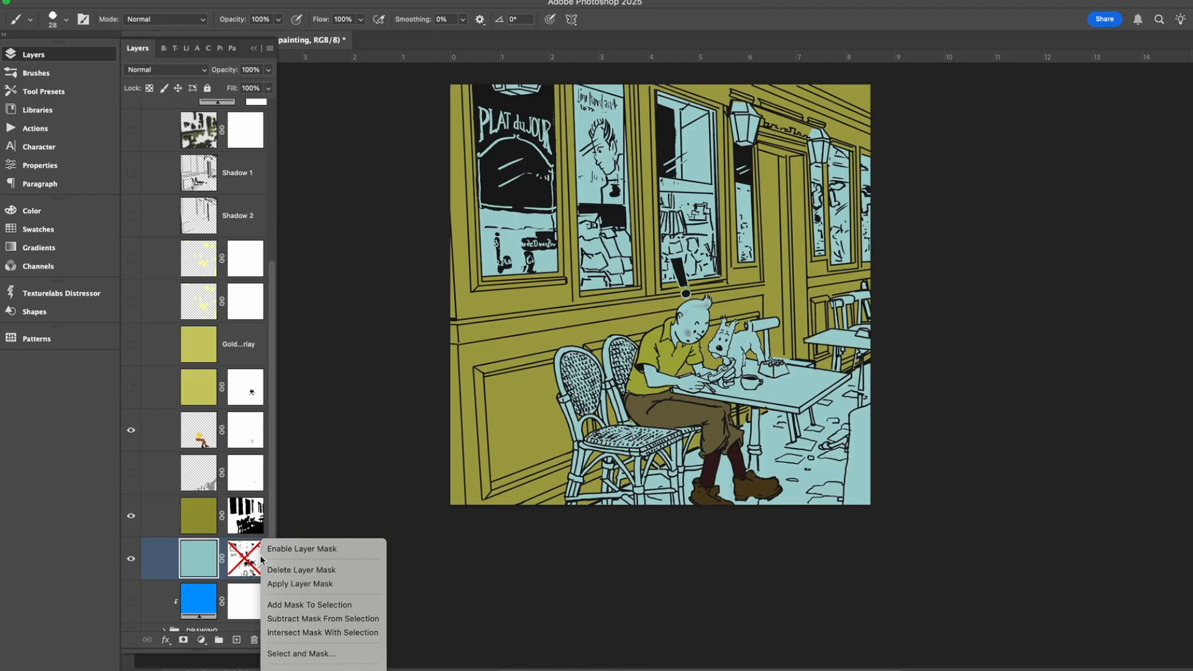
left_click(308, 549)
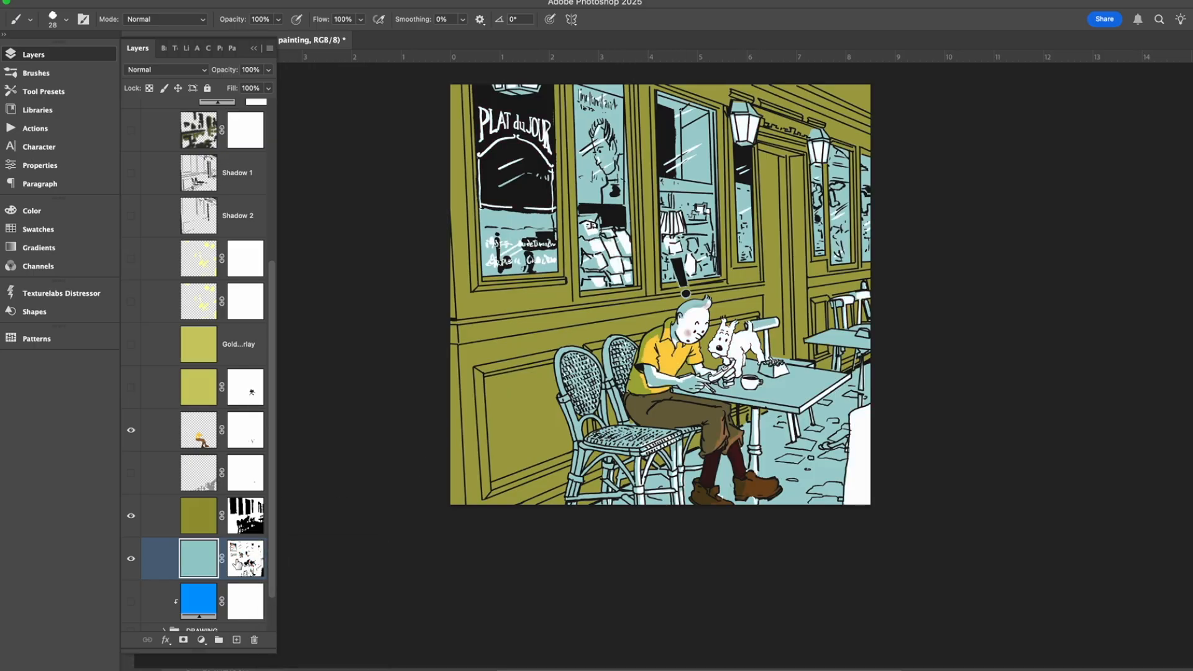
Hide the olive background layer and compare the teal underpainting with the figure color layer off and on.
left_click(131, 516)
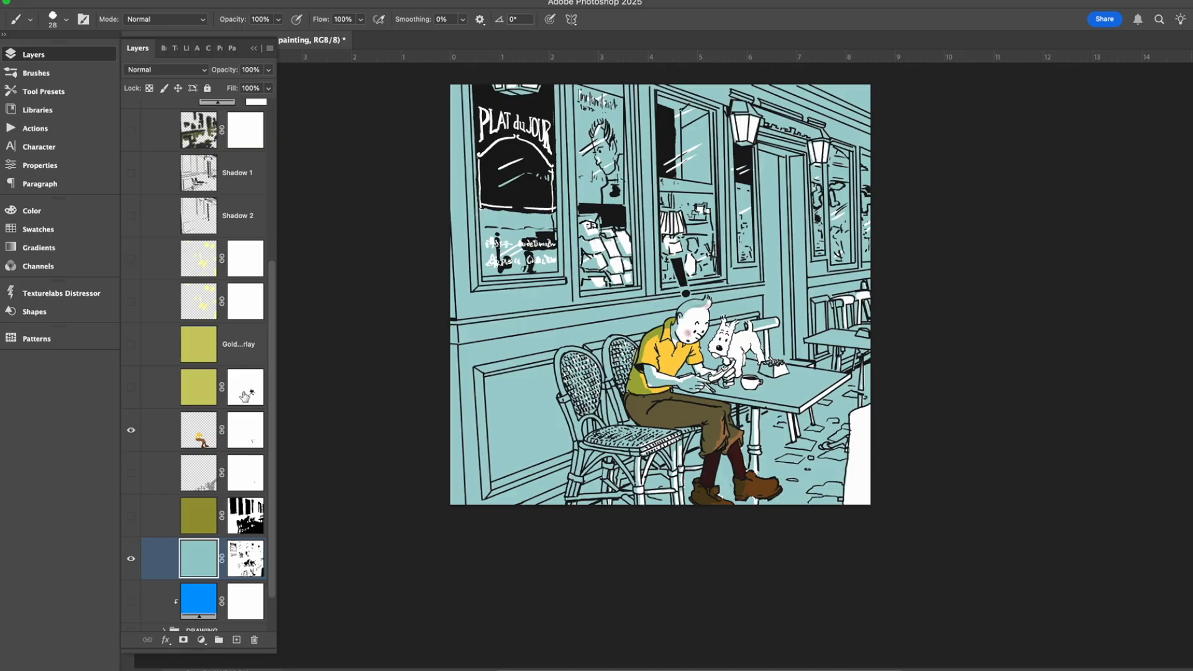
left_click(131, 433)
left_click(131, 433)
left_click(132, 434)
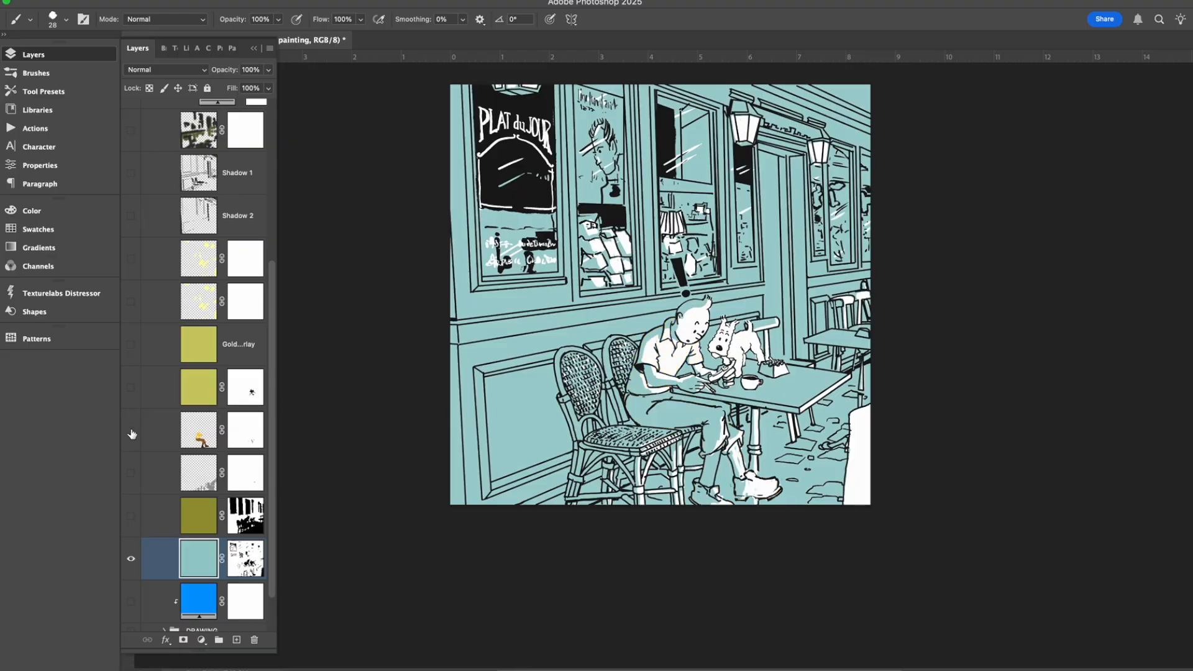
left_click(131, 433)
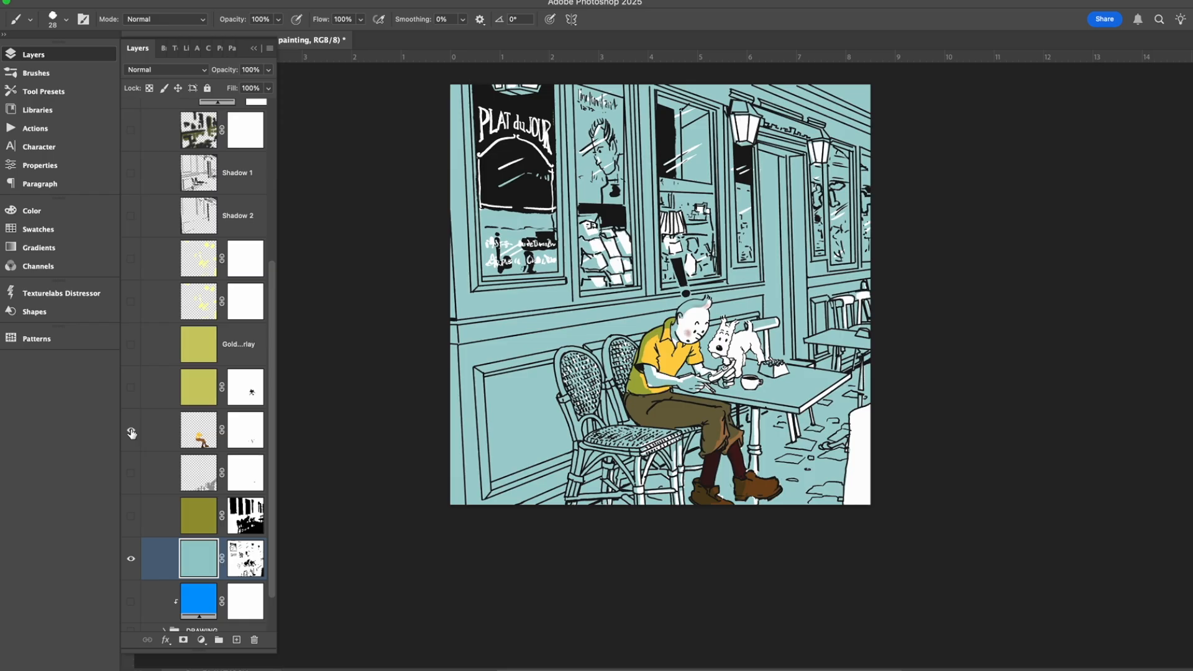
left_click(131, 432)
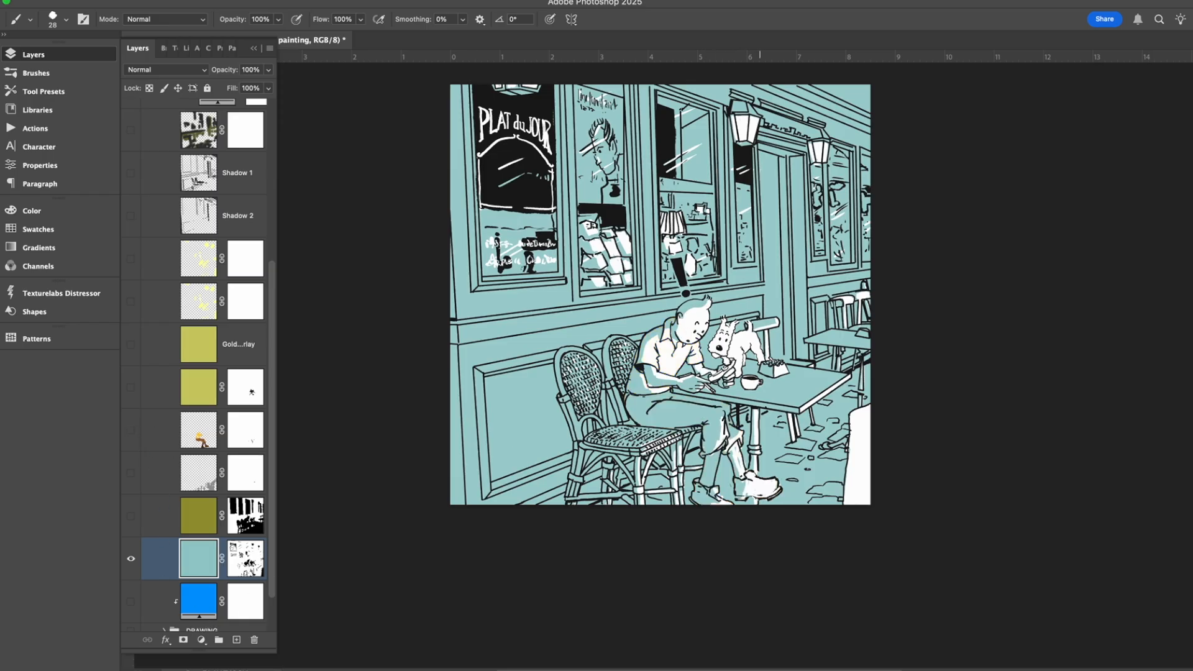
left_click(132, 430)
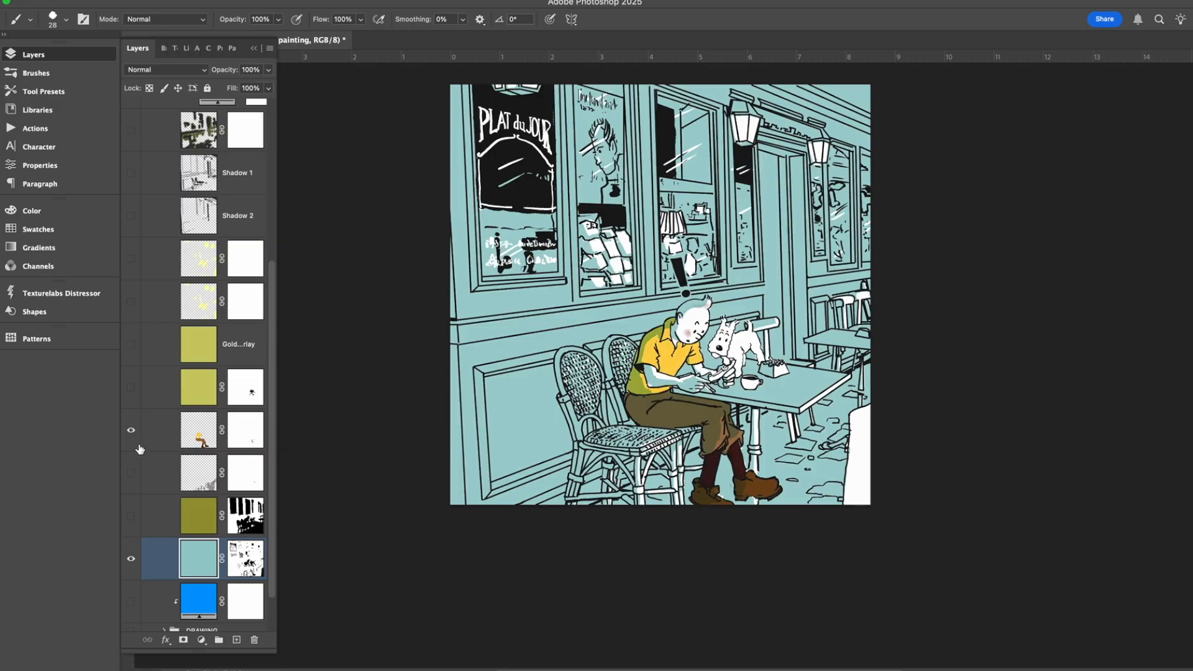
Show the olive background layer and the gray paving stones layer, and select the stones layer.
left_click(131, 516)
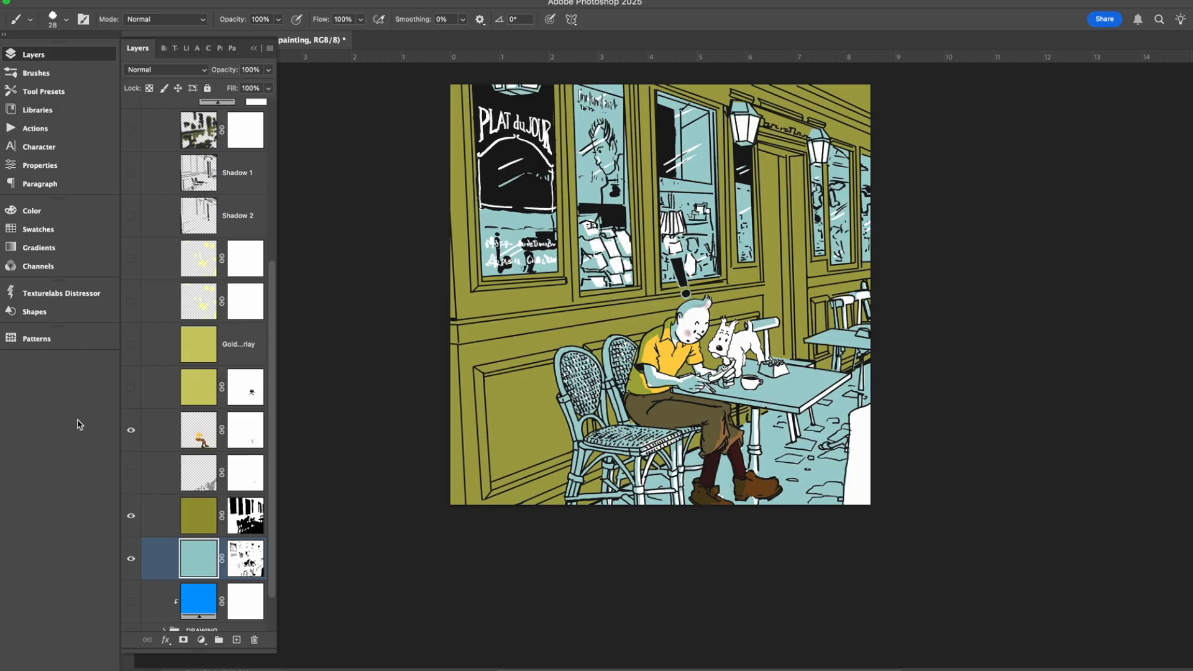
left_click(132, 473)
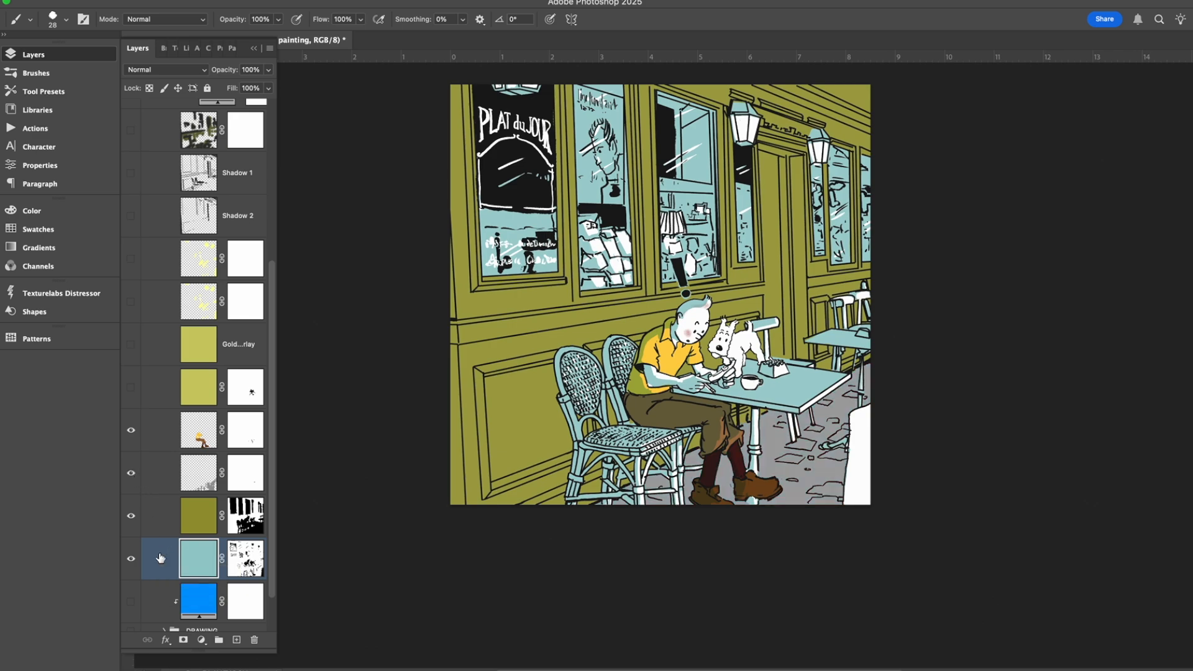
left_click(168, 520)
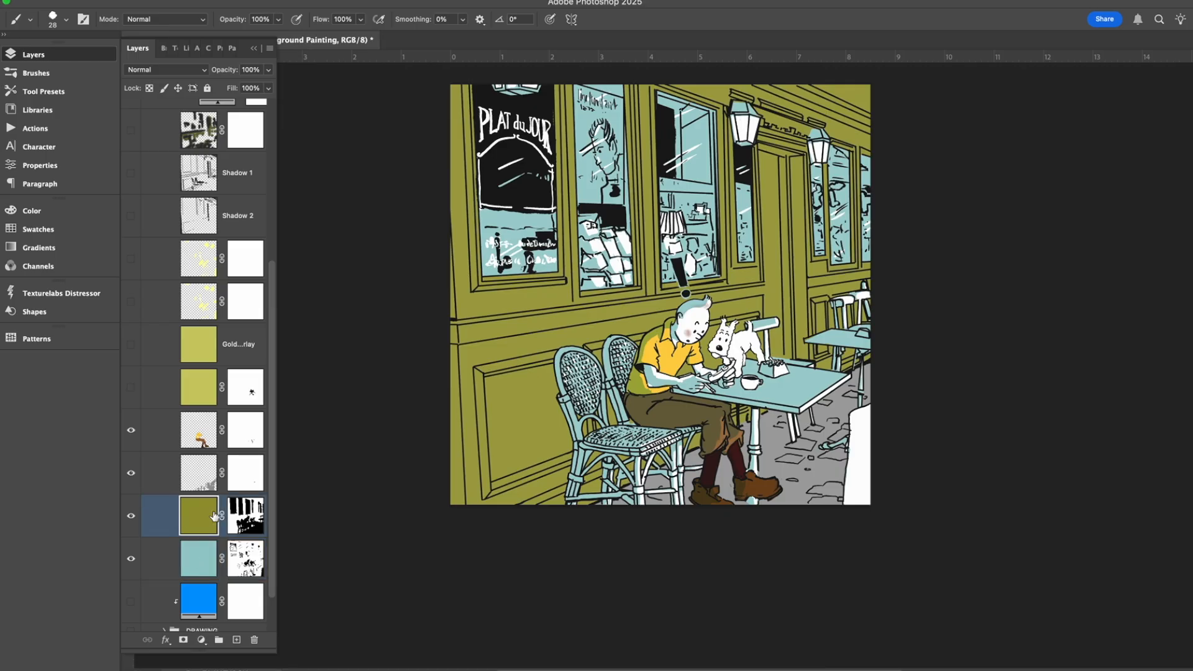
left_click(215, 471)
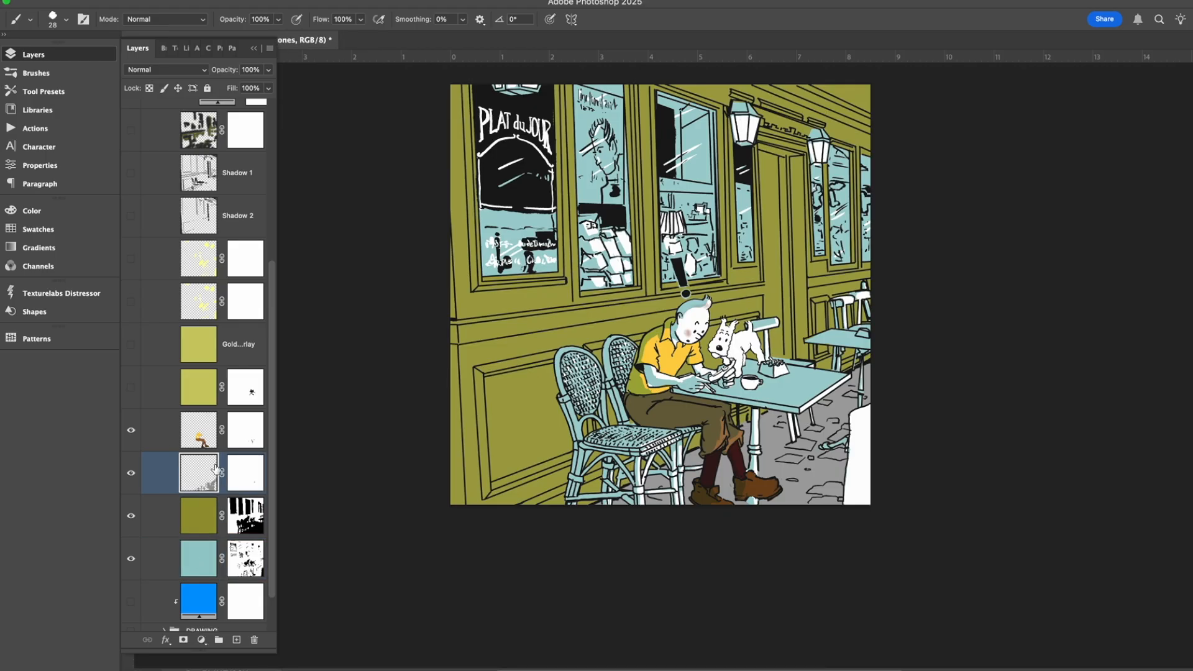
Compare the scene with the gray paving stones layer hidden and shown.
left_click(131, 474)
left_click(131, 474)
left_click(133, 474)
left_click(135, 475)
scroll(583, 310, "up", 3)
scroll(583, 311, "down", 1)
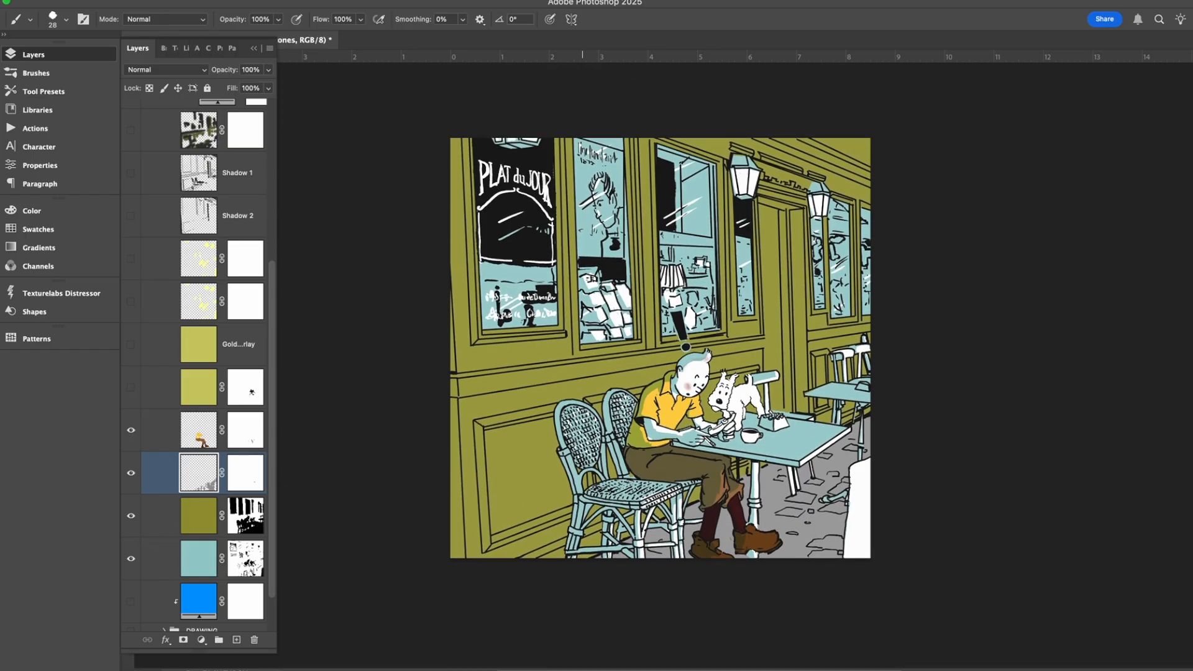
Compare the scene with the Gold Underpainting layer shown and hidden.
left_click(131, 389)
left_click(131, 390)
left_click(131, 389)
left_click(131, 390)
Show and select the Gold Overlay layer, widen the layer list to reveal full names, and compare the overlay off and on.
left_click(130, 347)
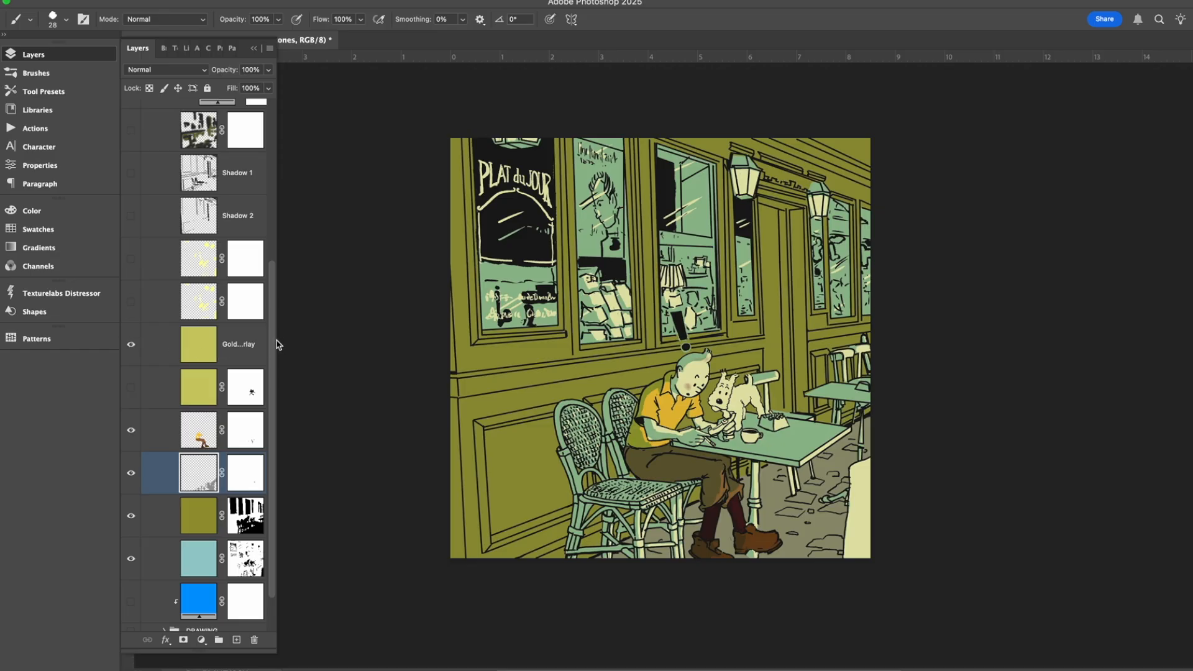
left_click_drag(277, 345, 398, 348)
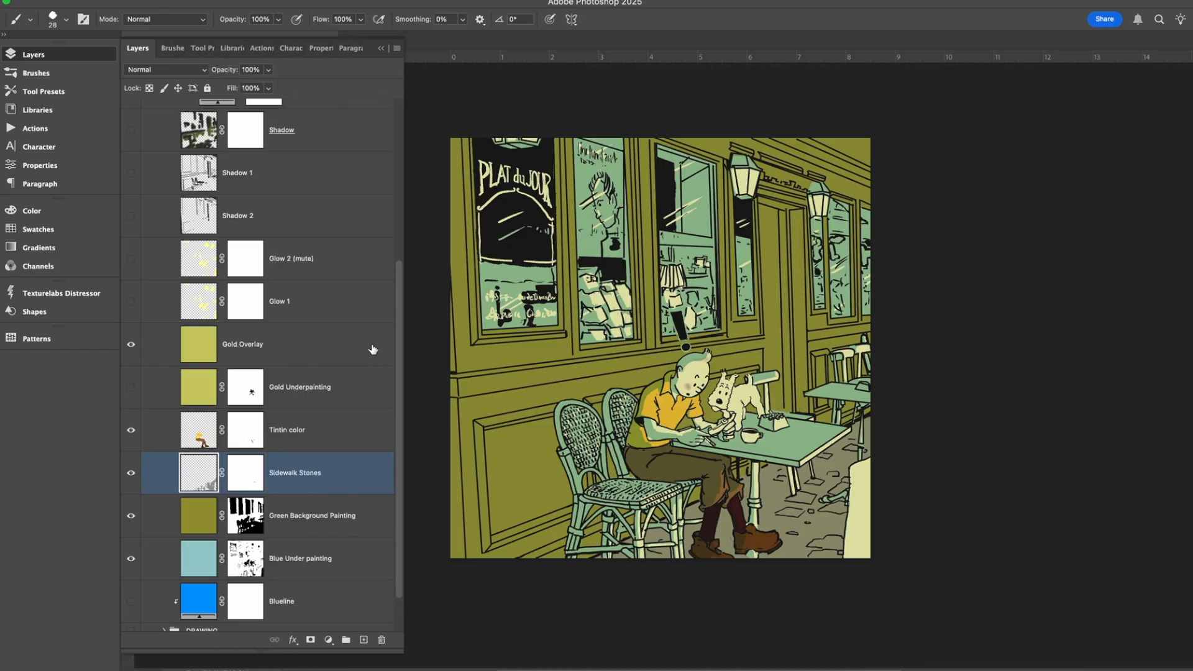
left_click(308, 353)
left_click(131, 348)
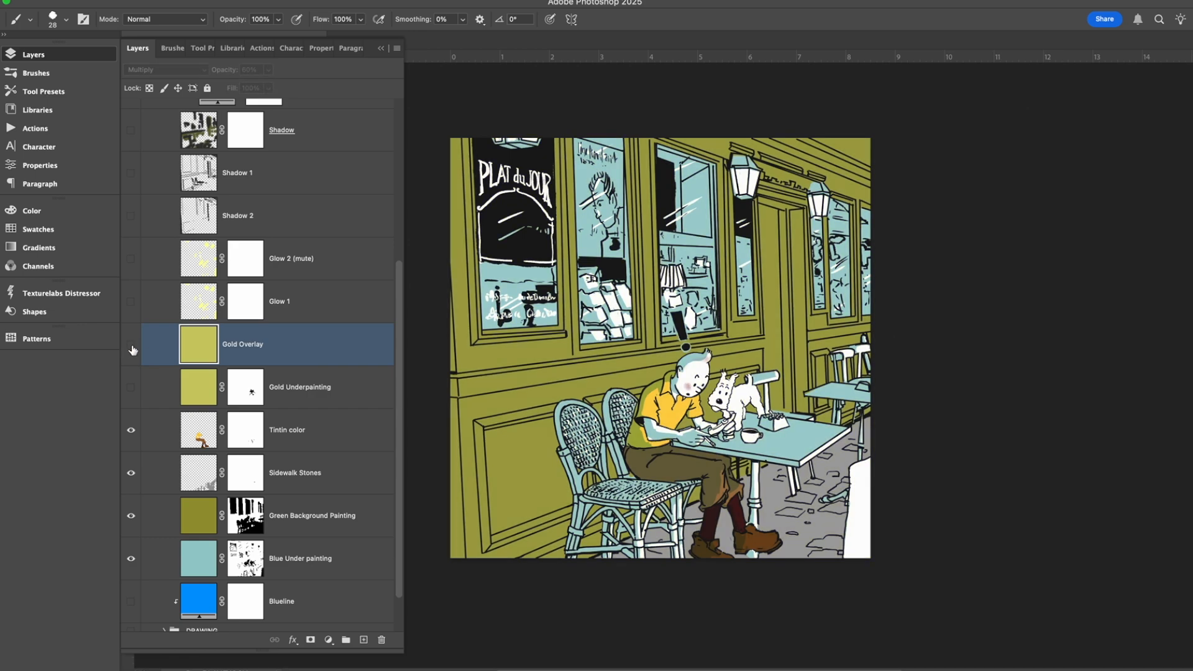
left_click(131, 346)
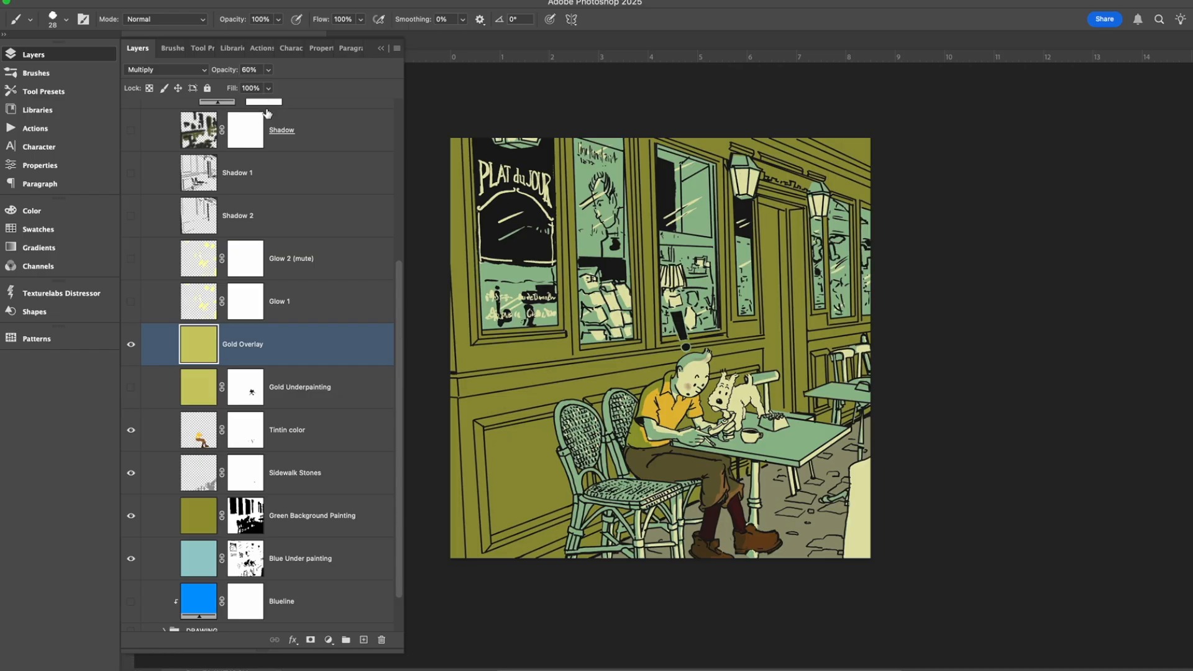
Try the Gold Overlay layer at 100% opacity, and bring it back down to about 60%.
left_click(268, 70)
left_click_drag(269, 86, 322, 87)
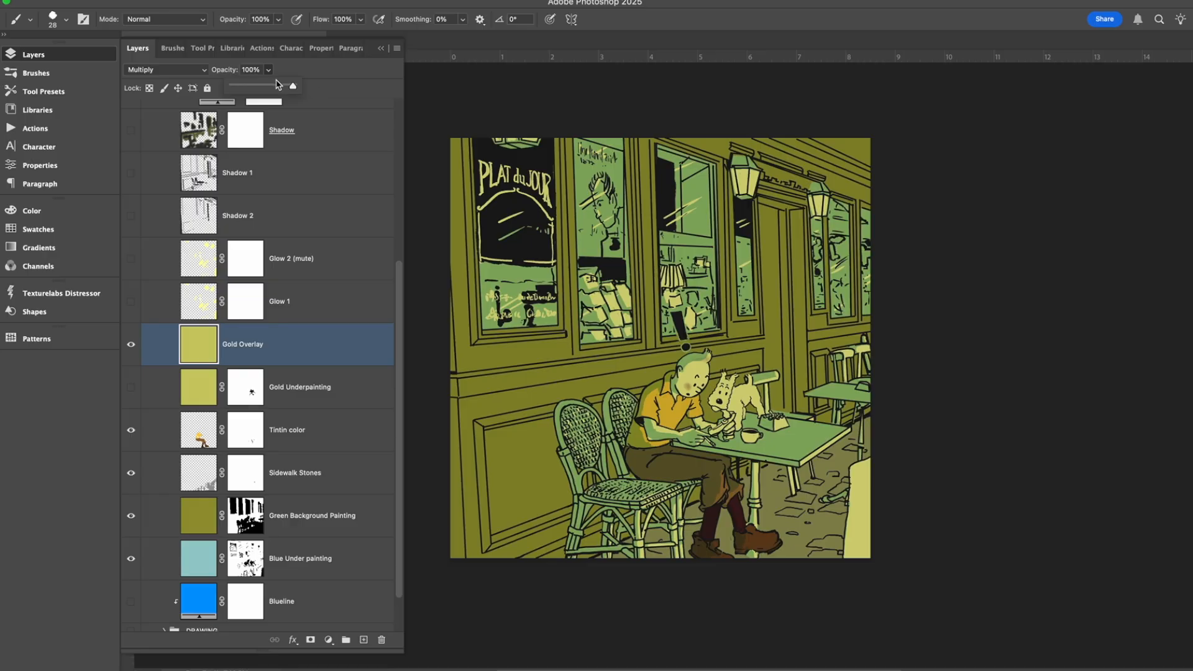
left_click_drag(296, 88, 268, 90)
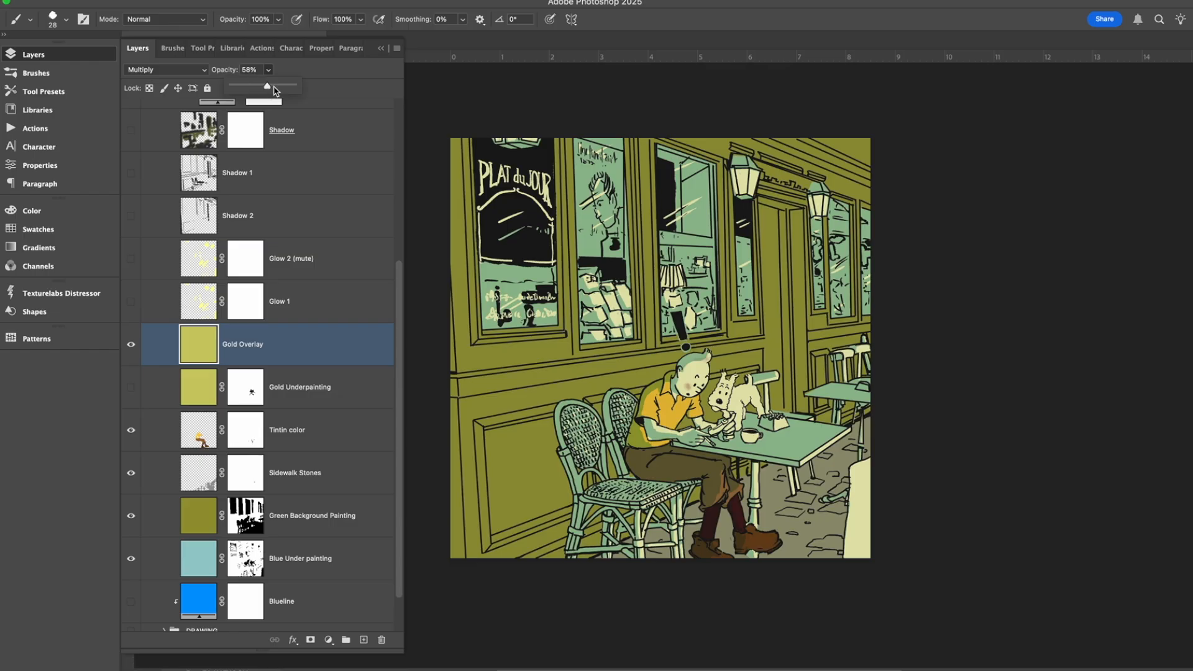
left_click(300, 121)
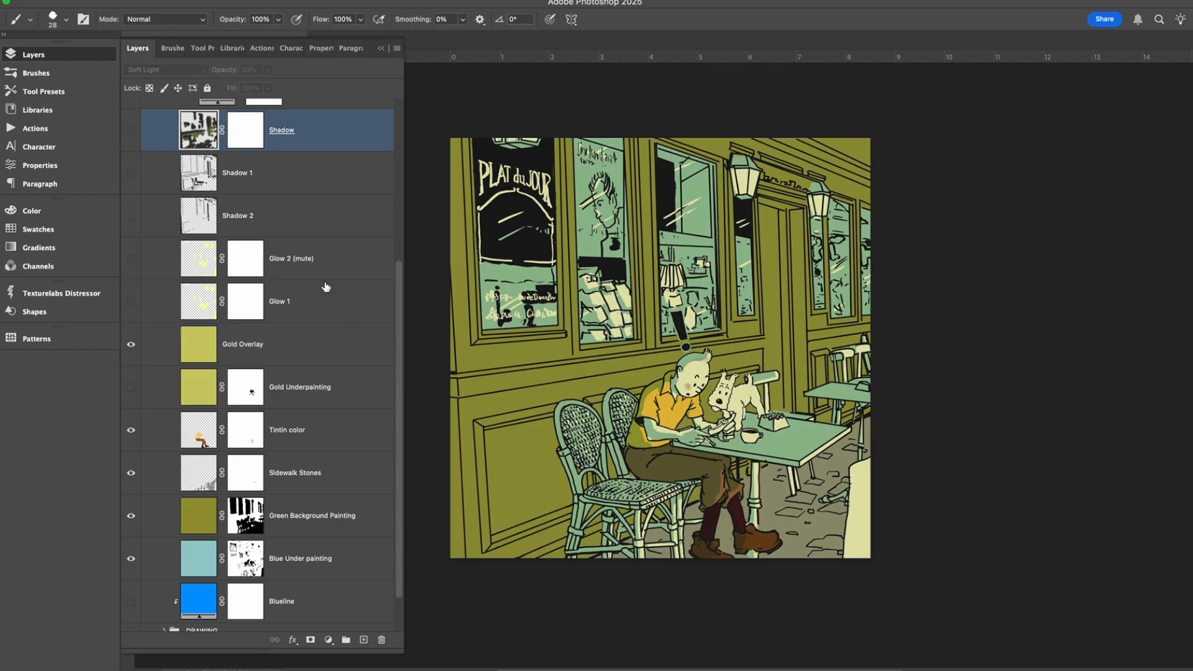
Show the Gold Underpainting layer and check its blend settings against those of the Gold Overlay layer.
left_click(251, 382)
left_click(131, 388)
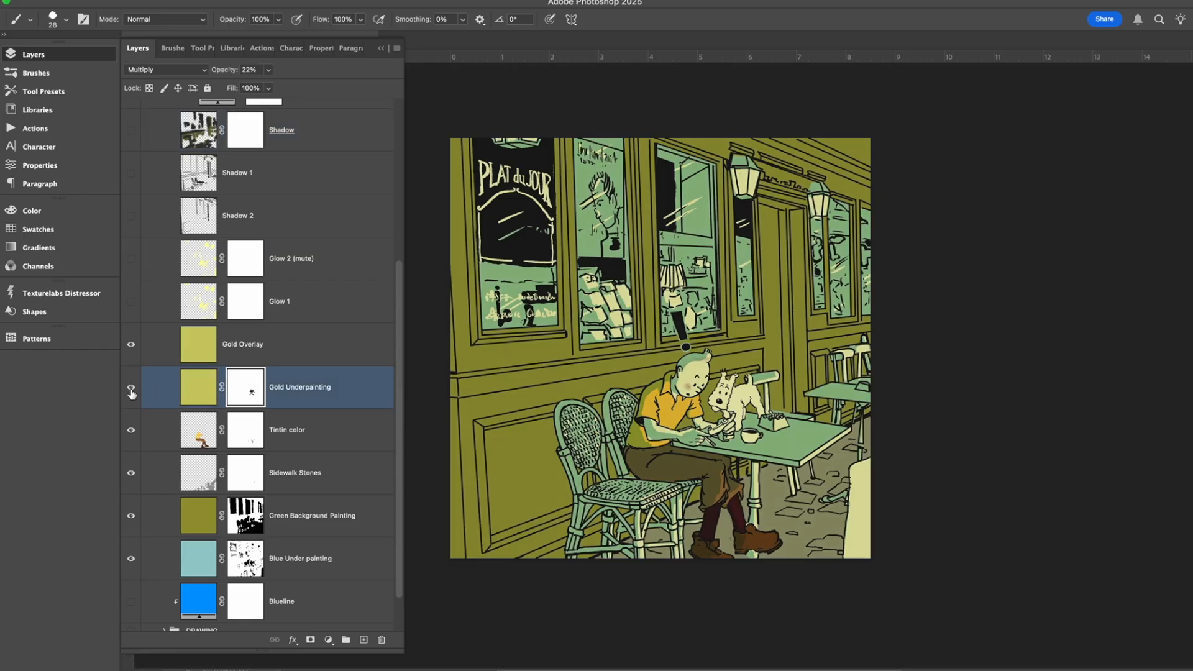
left_click(131, 389)
left_click(297, 359)
left_click(354, 393)
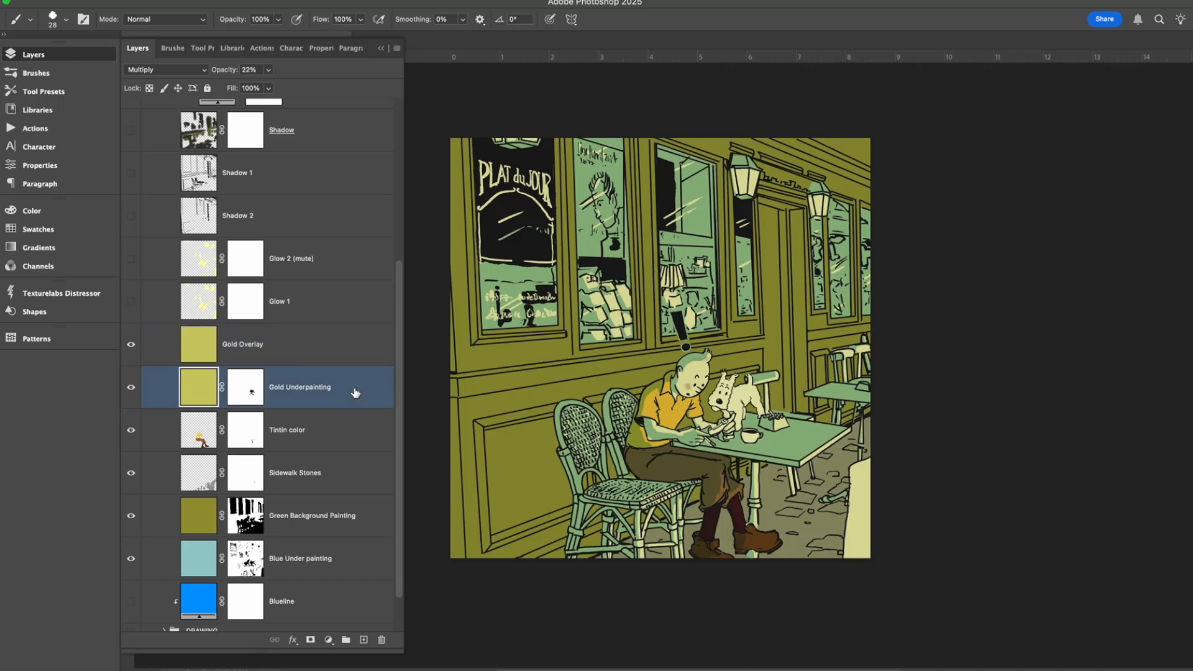
left_click(320, 348)
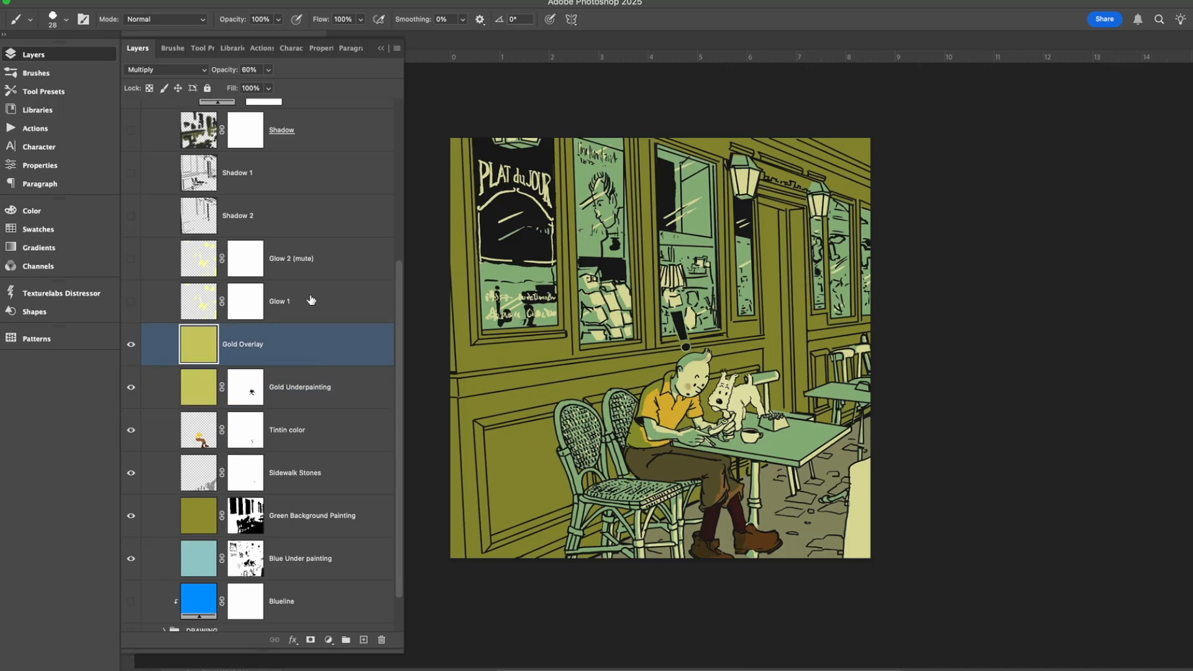
left_click(330, 398)
Disable the Gold Underpainting layer's mask to preview the figure without it, and enable the mask again.
right_click(246, 394)
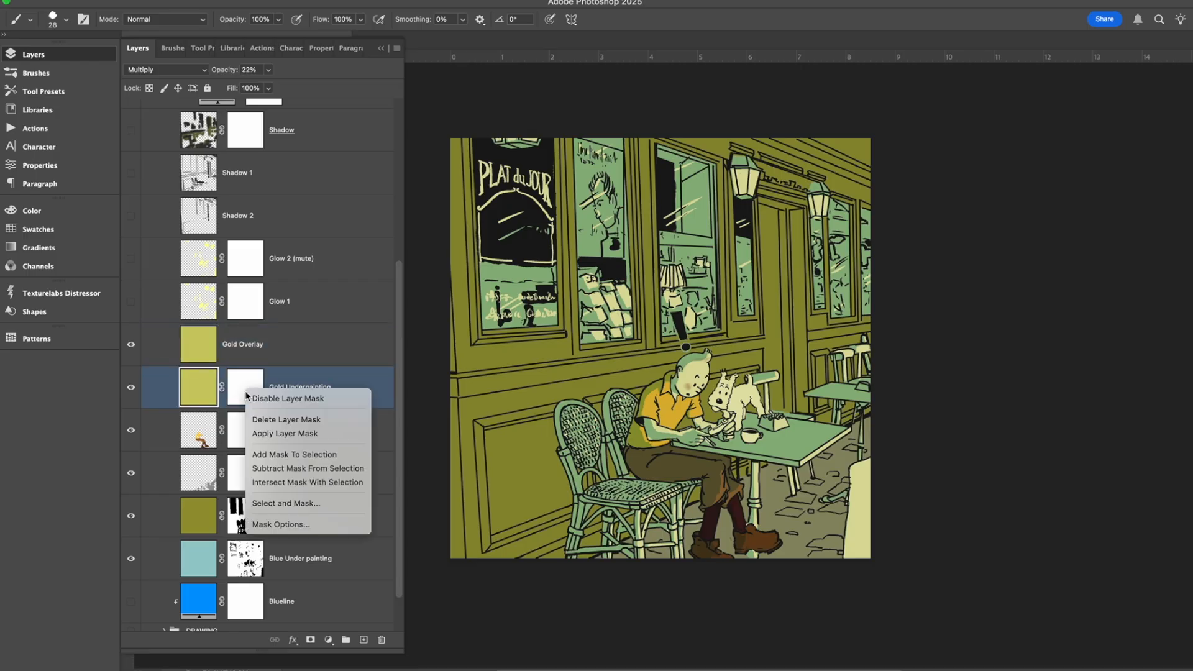
left_click(299, 399)
left_click(239, 401)
right_click(257, 393)
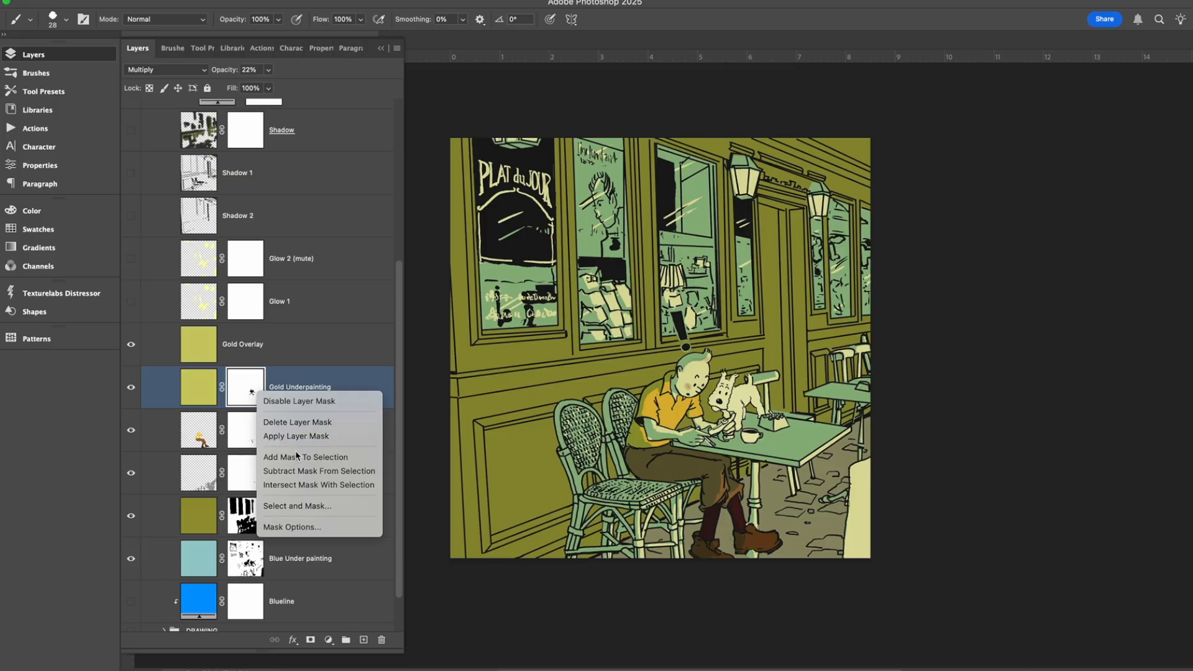
left_click(305, 407)
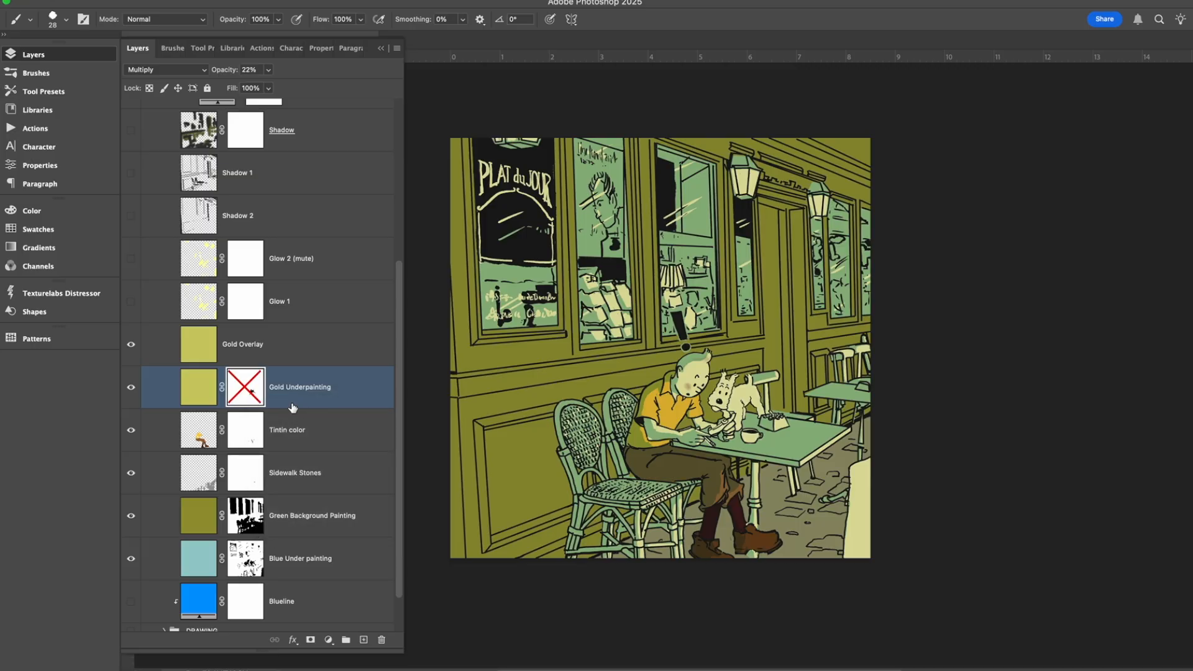
left_click(243, 402, "shift")
Hide the gold overlay, gold underpainting, figure color, sidewalk stones, green background and blue underpainting layers, leaving only the line art.
left_click(130, 345)
left_click(131, 387)
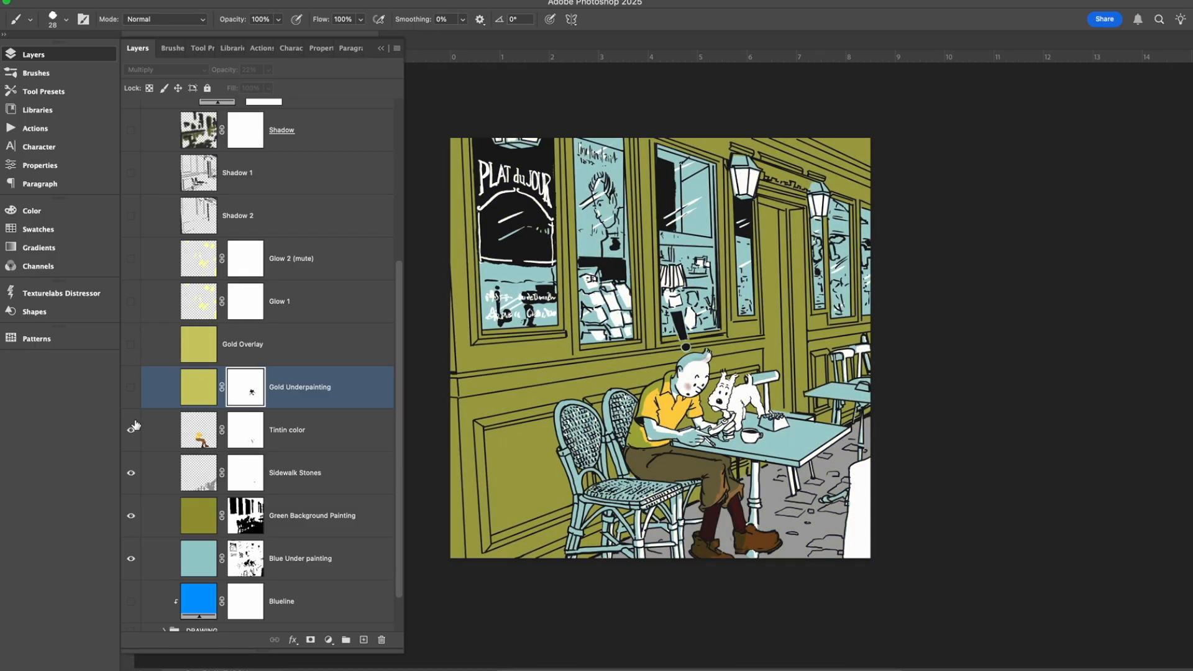
left_click(130, 429)
left_click(130, 472)
left_click(131, 515)
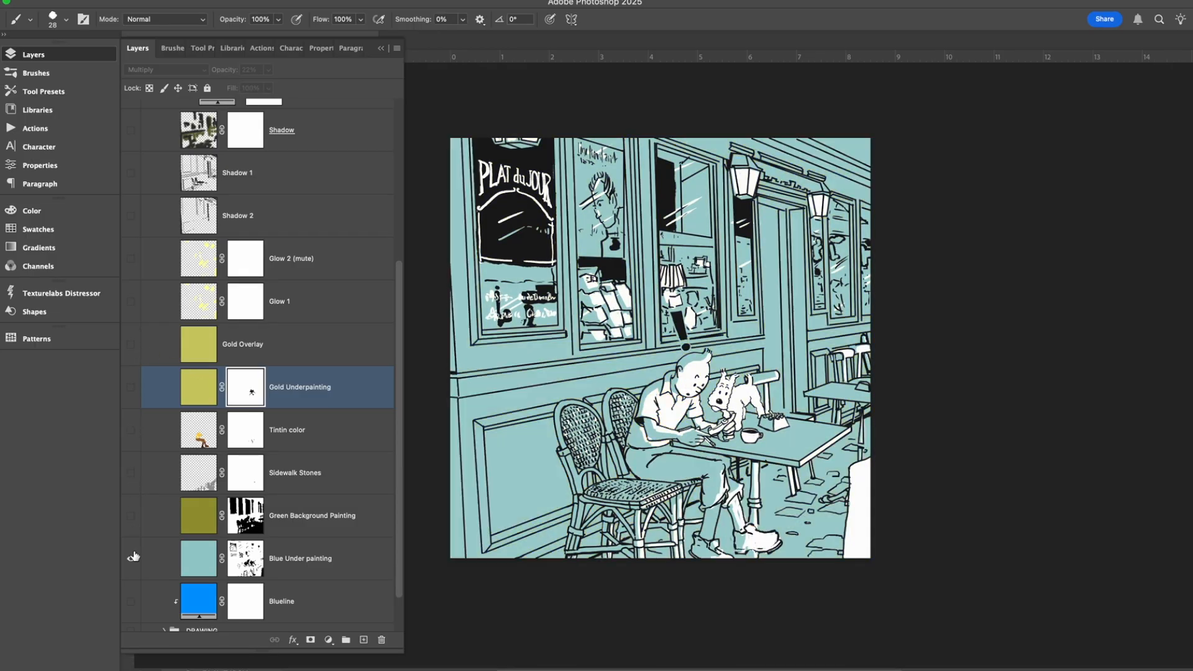
left_click(132, 558)
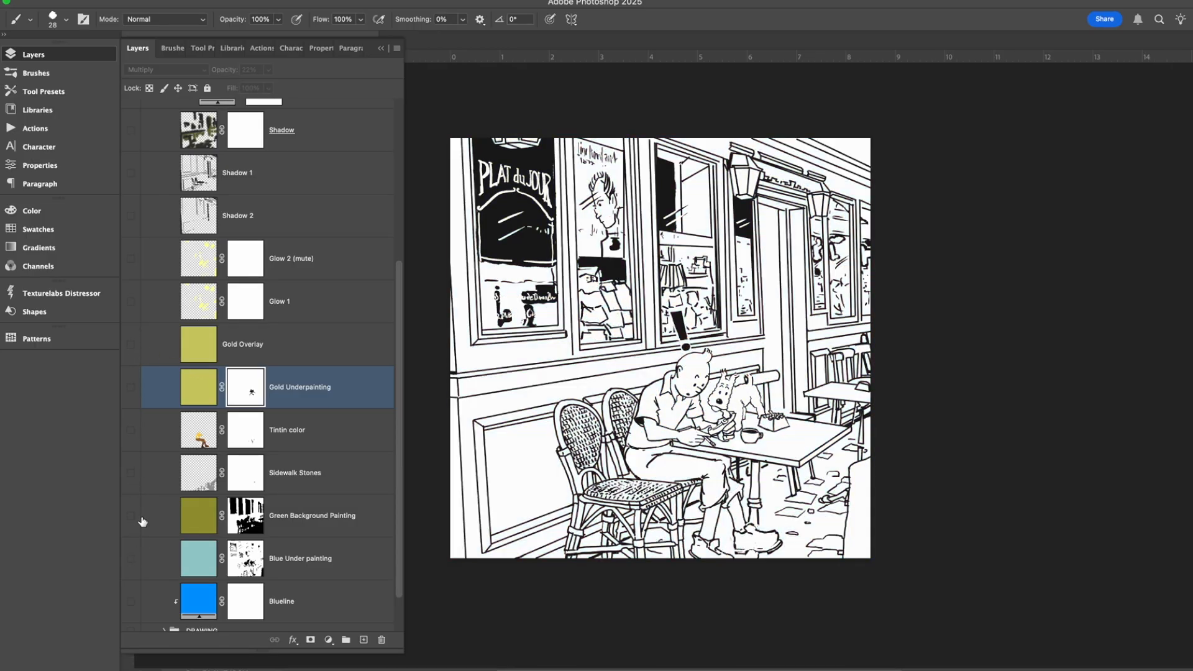
Show the Gold Overlay layer over the line art and preview the Glow 1 and Glow 2 (mute) layers on and off.
left_click(131, 302)
left_click(131, 343)
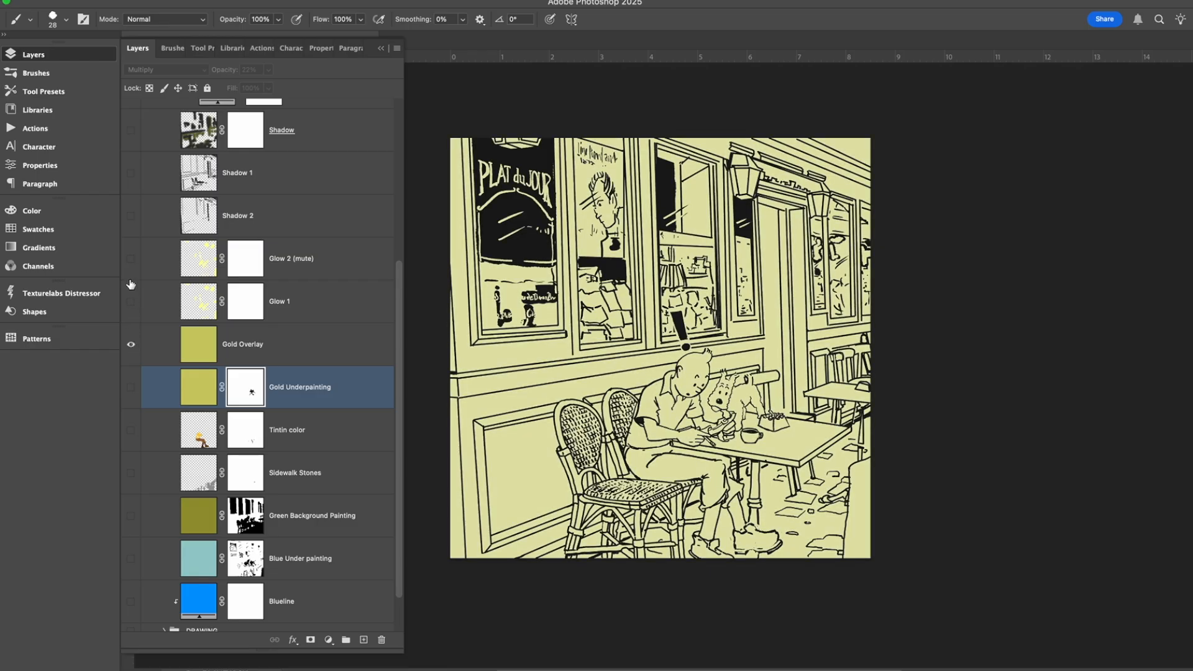
left_click(131, 303)
left_click(131, 302)
left_click(132, 258)
left_click(131, 258)
left_click(131, 258)
left_click(132, 258)
left_click(132, 258)
left_click(132, 257)
Show the Gold Underpainting, Tintin color, Sidewalk Stones, Green Background Painting and Blue Under painting layers again.
left_click(130, 387)
left_click(131, 429)
left_click(131, 473)
left_click(135, 515)
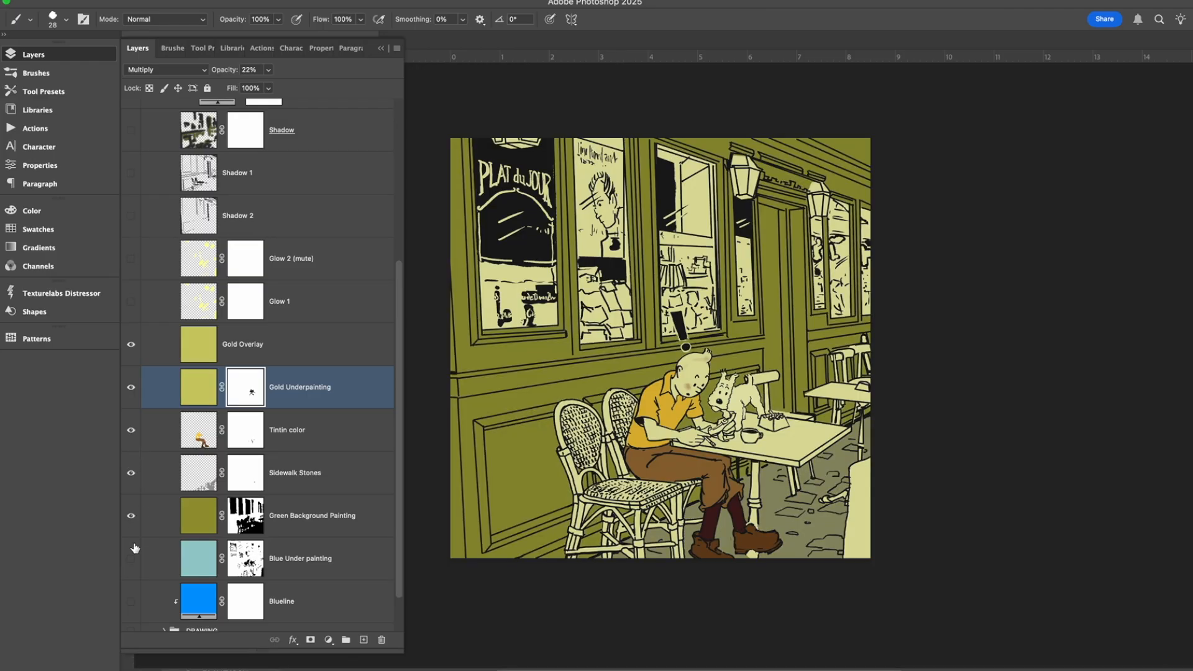
left_click(132, 558)
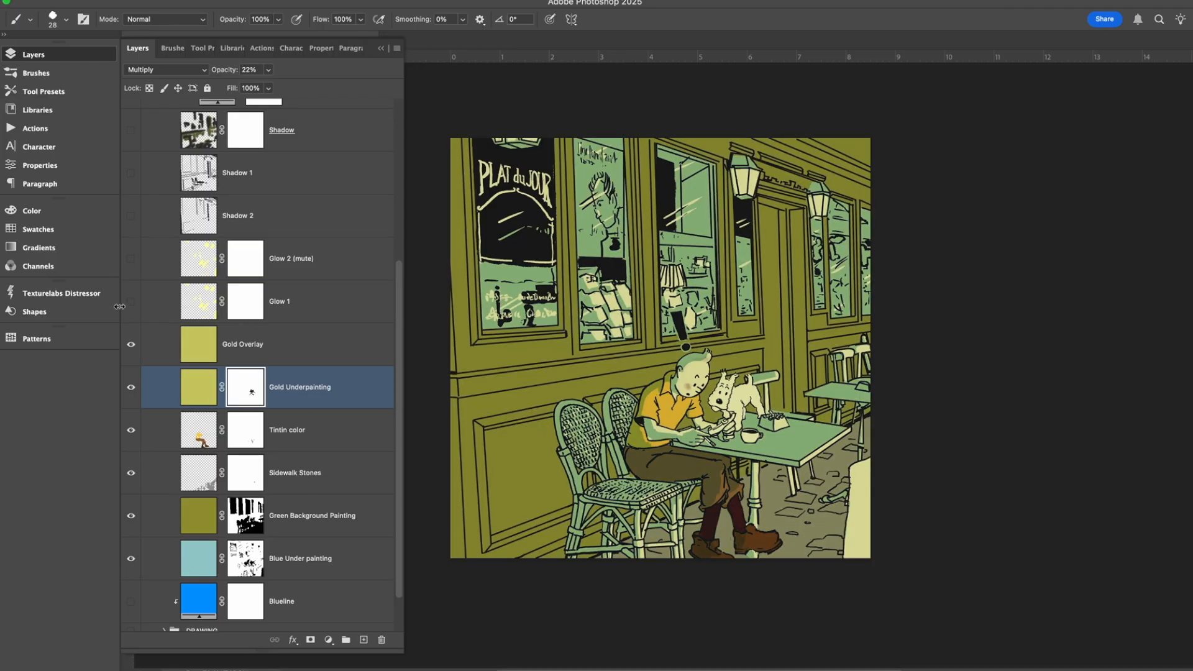
Select the Glow 1 layer and choose the Soft Round brush at a size of 2545 px.
left_click(351, 304)
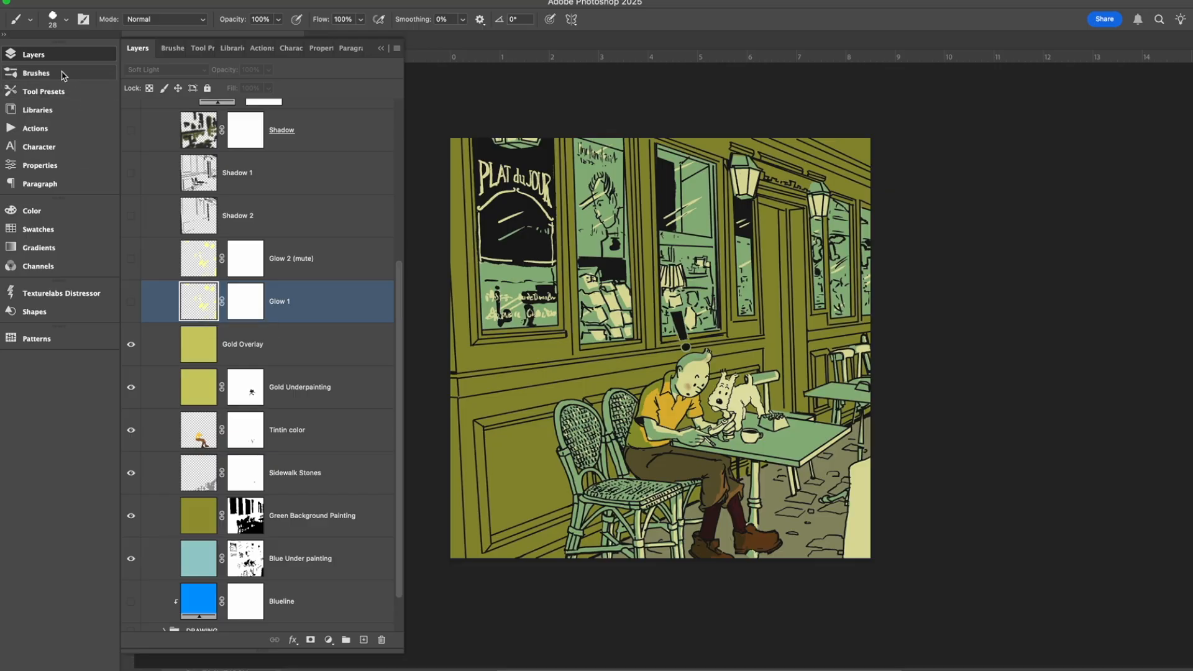
left_click(34, 73)
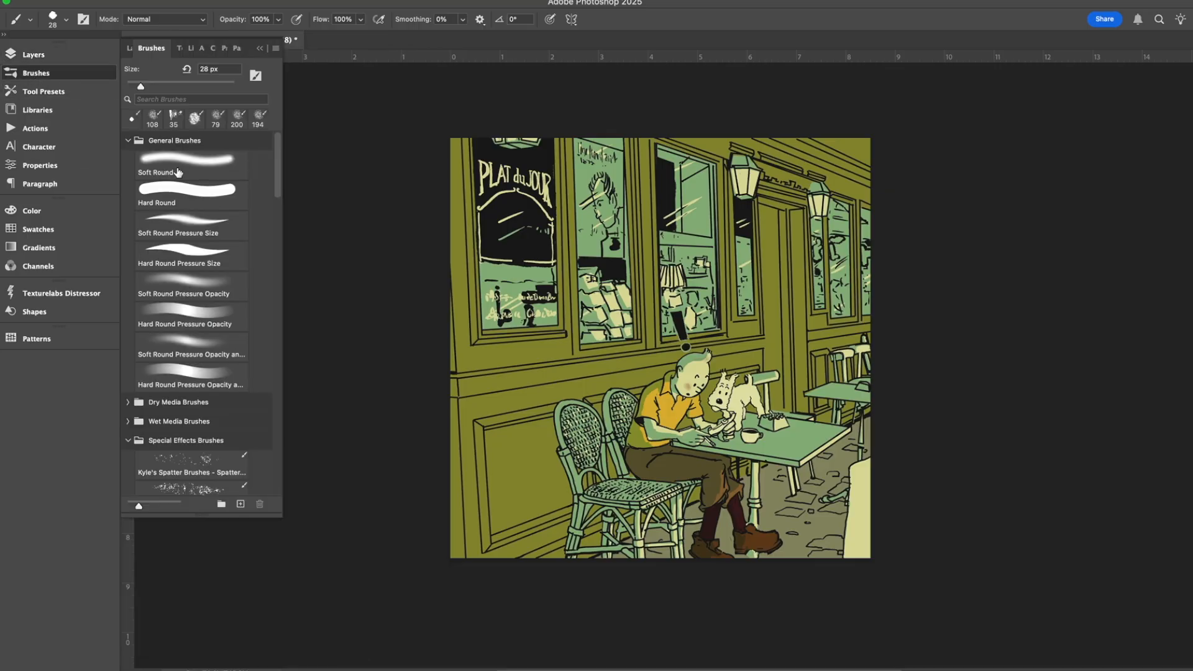
left_click(218, 87)
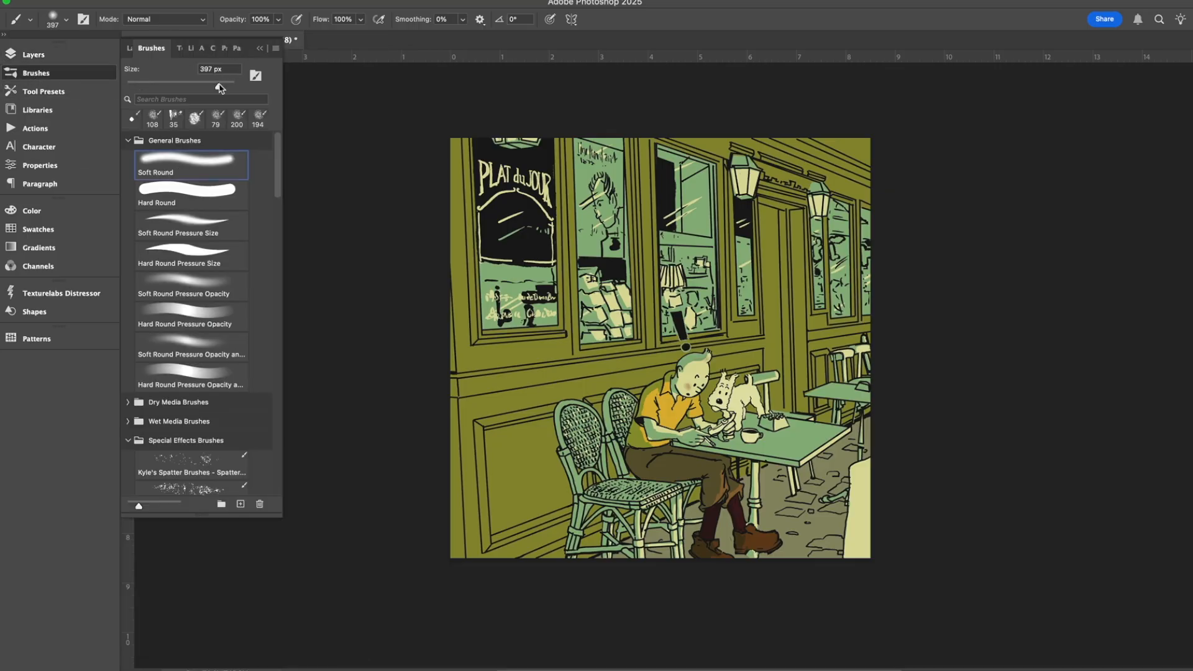
left_click(229, 86)
left_click(33, 55)
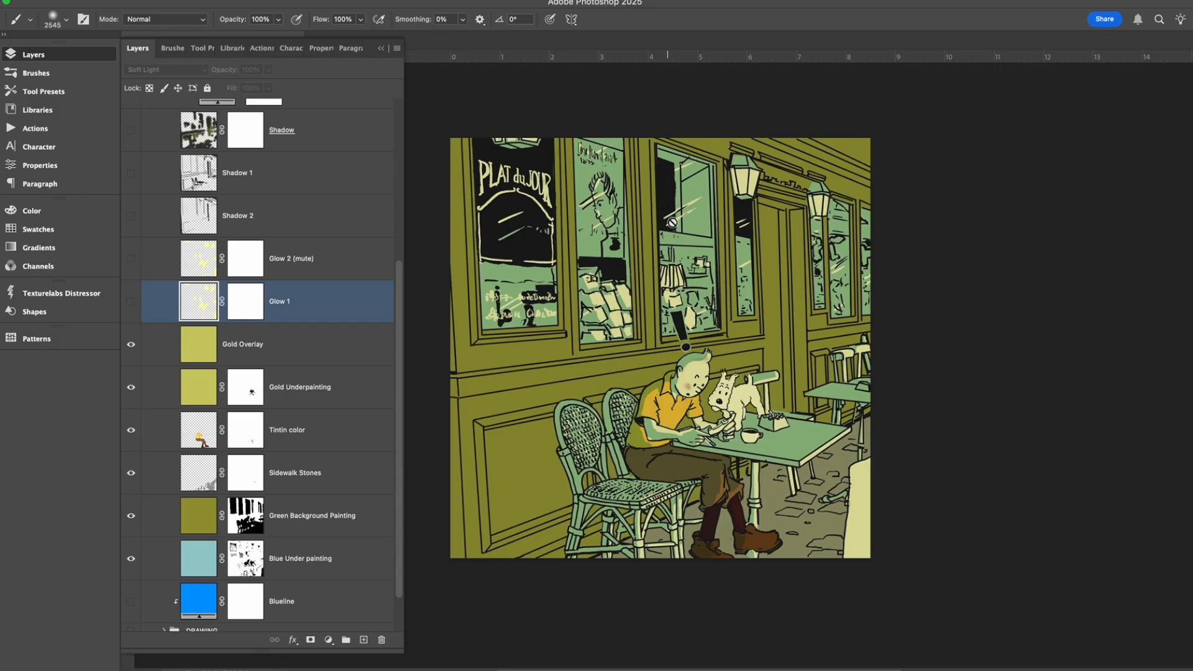
Show the Glow 1 layer over the café scene.
left_click(727, 241)
left_click(599, 259)
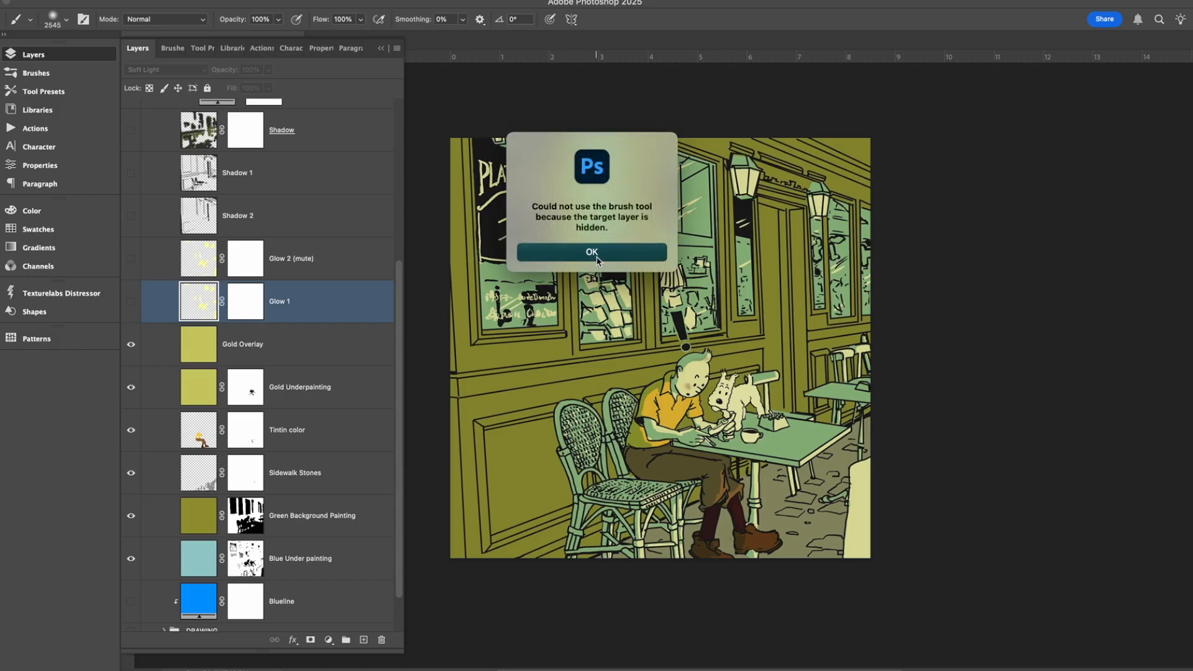
left_click(131, 303)
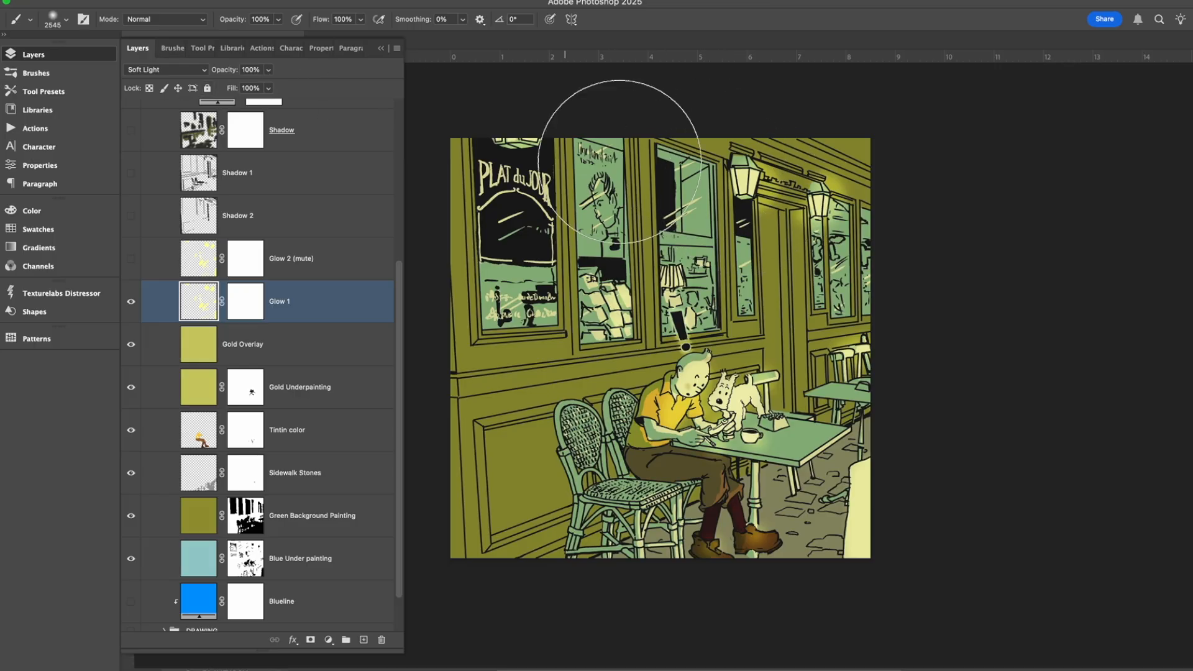
Reduce the Soft Round brush size to 428 px.
left_click(55, 20)
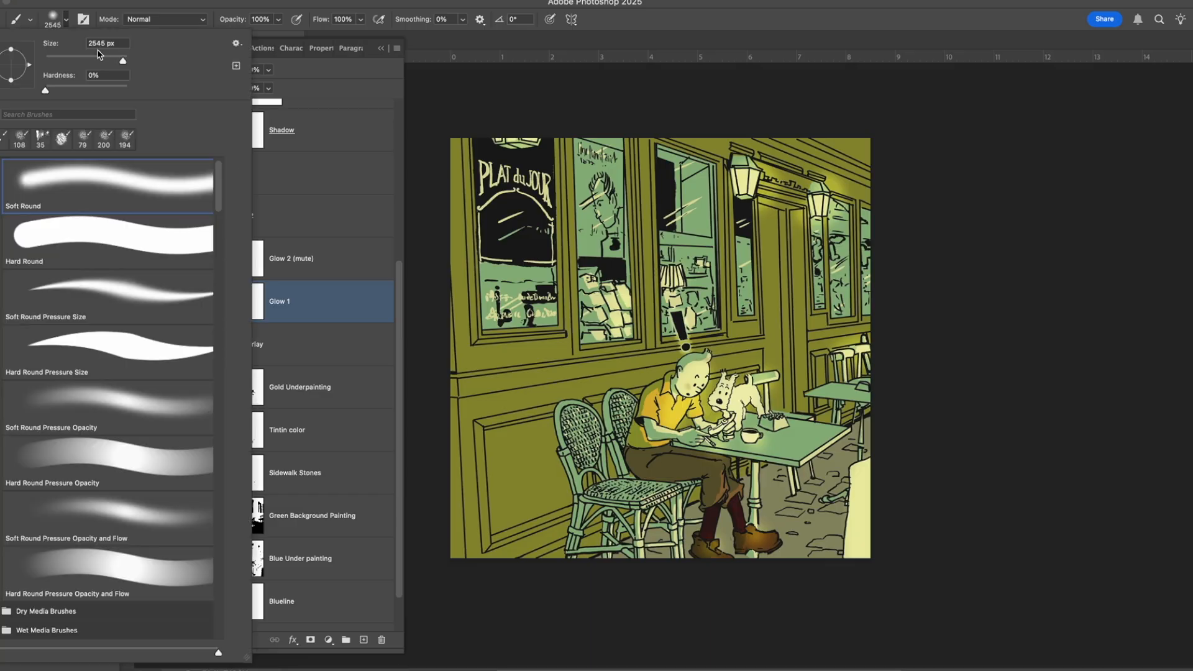
left_click_drag(107, 61, 100, 61)
left_click_drag(107, 60, 124, 60)
left_click(357, 83)
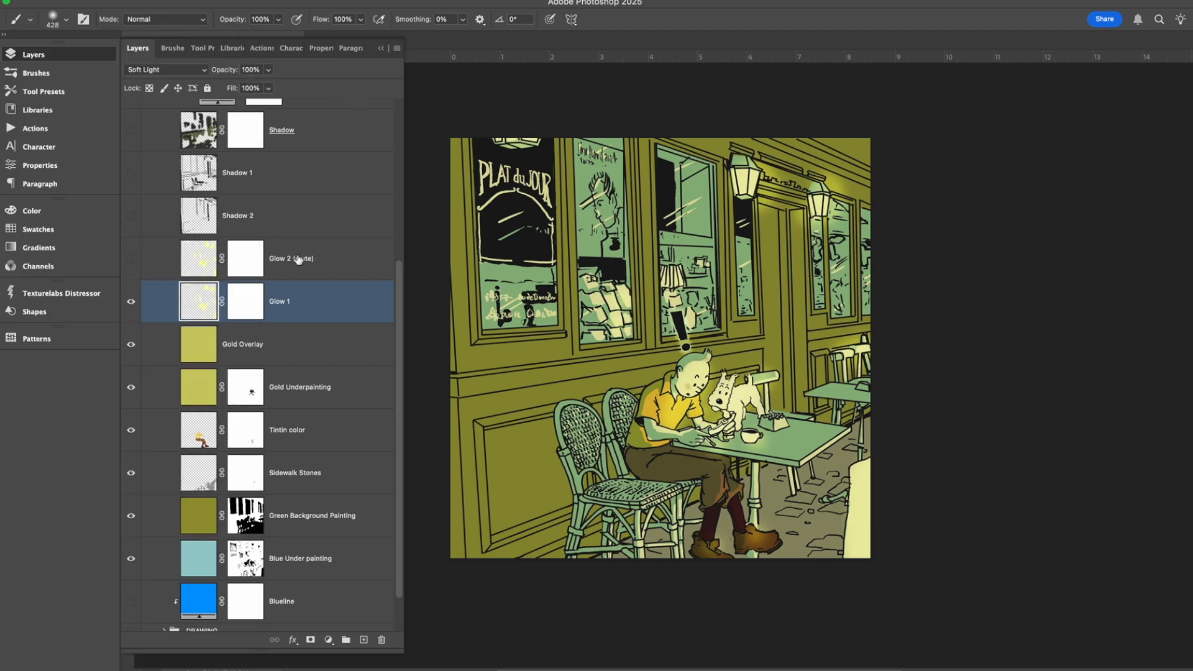
Compare the scene with the Glow 2 (mute) layer hidden and shown, leaving it on.
left_click(128, 262)
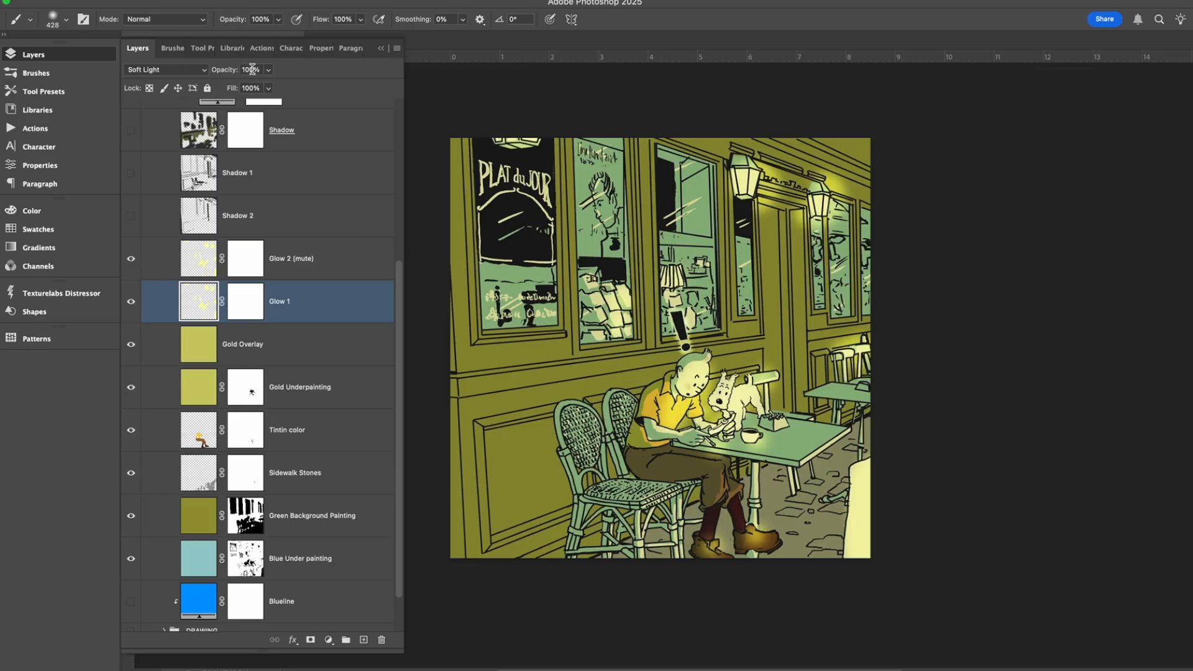
left_click(133, 260)
left_click(131, 261)
Show the Shadow 2 and Shadow 1 layers, selecting each one to check its blend settings.
left_click(131, 215)
left_click(293, 215)
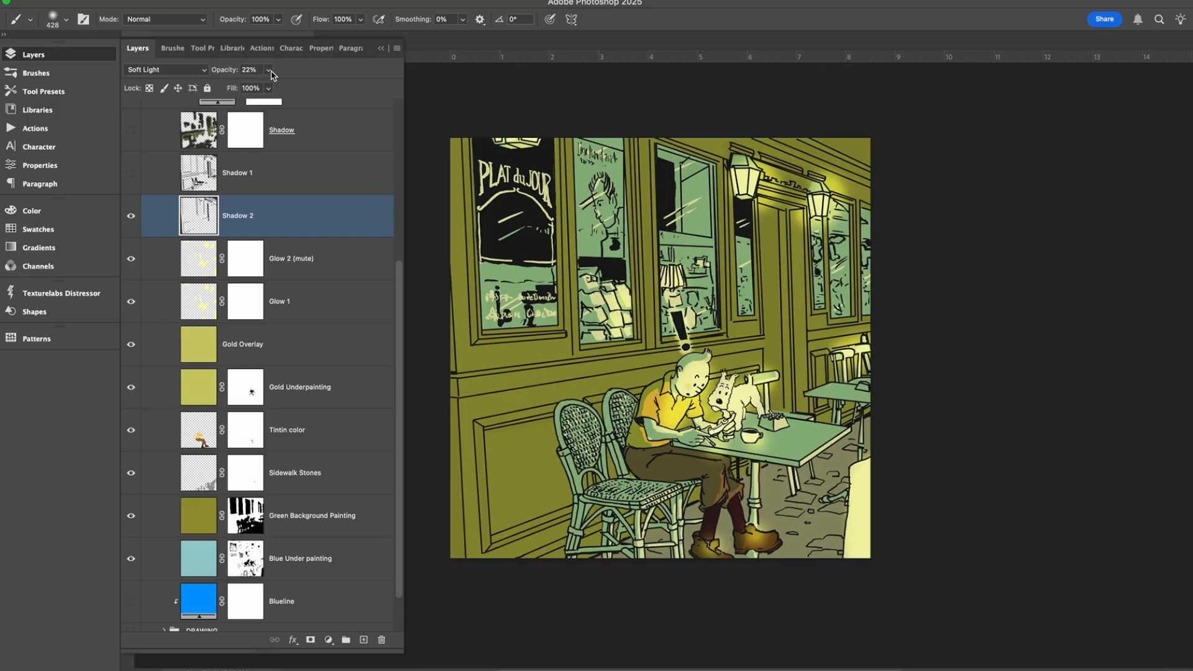
left_click(151, 183)
left_click(132, 175)
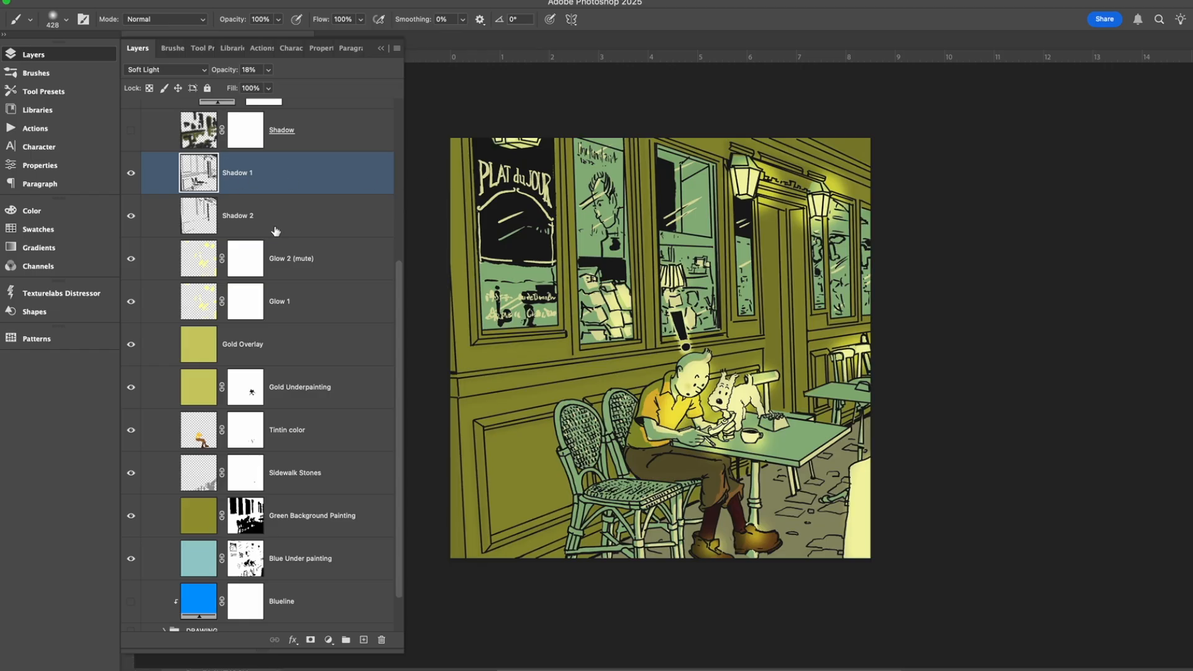
Select the Shadow layer, compare the scene with it off and on, and leave it shown.
left_click(161, 130)
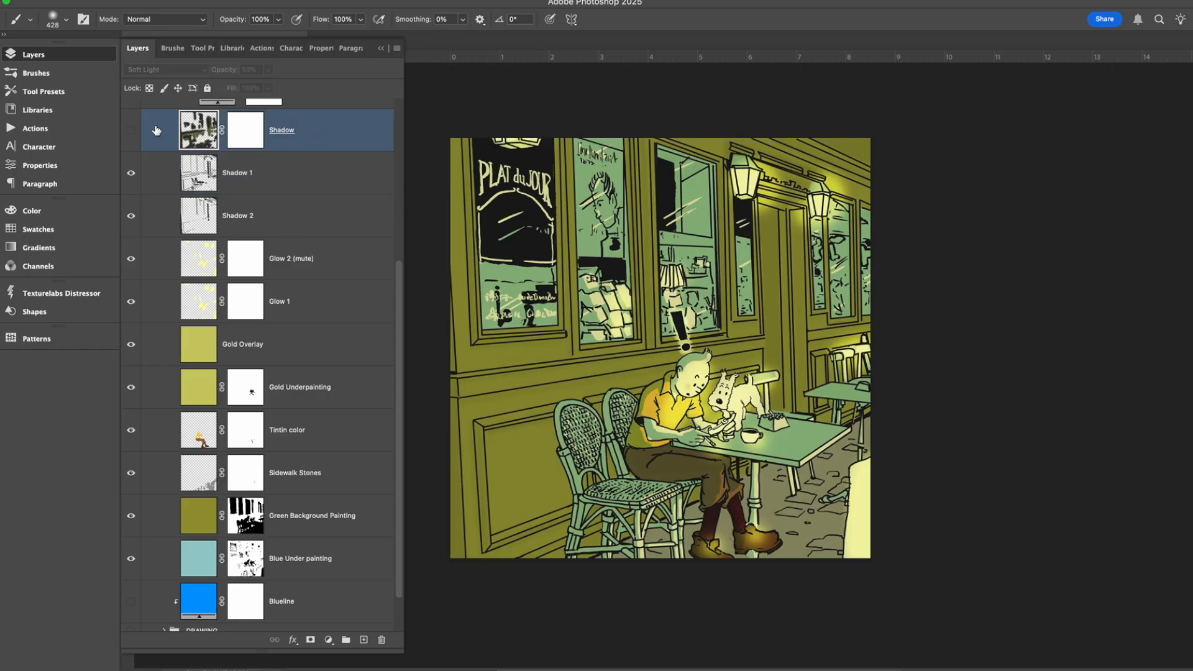
left_click(131, 133)
left_click(131, 133)
left_click(131, 133)
left_click(131, 133)
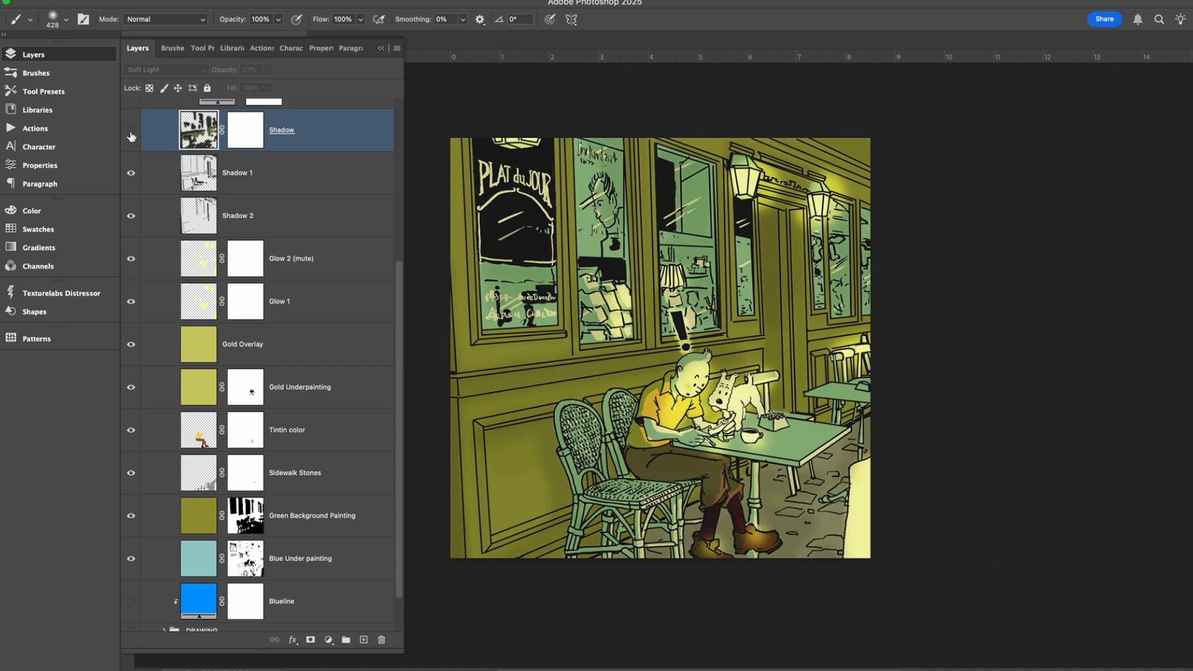
left_click(131, 133)
Switch between the Shadow layer's artwork and its mask, leaving the mask selected.
left_click(241, 137)
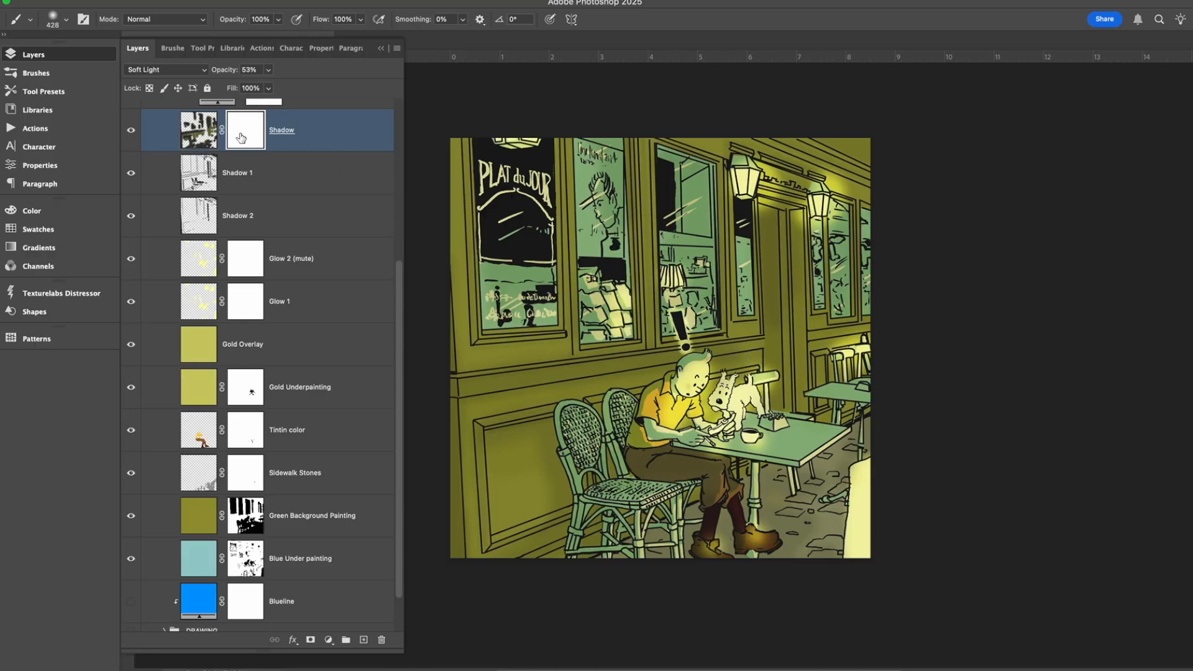
left_click(194, 141)
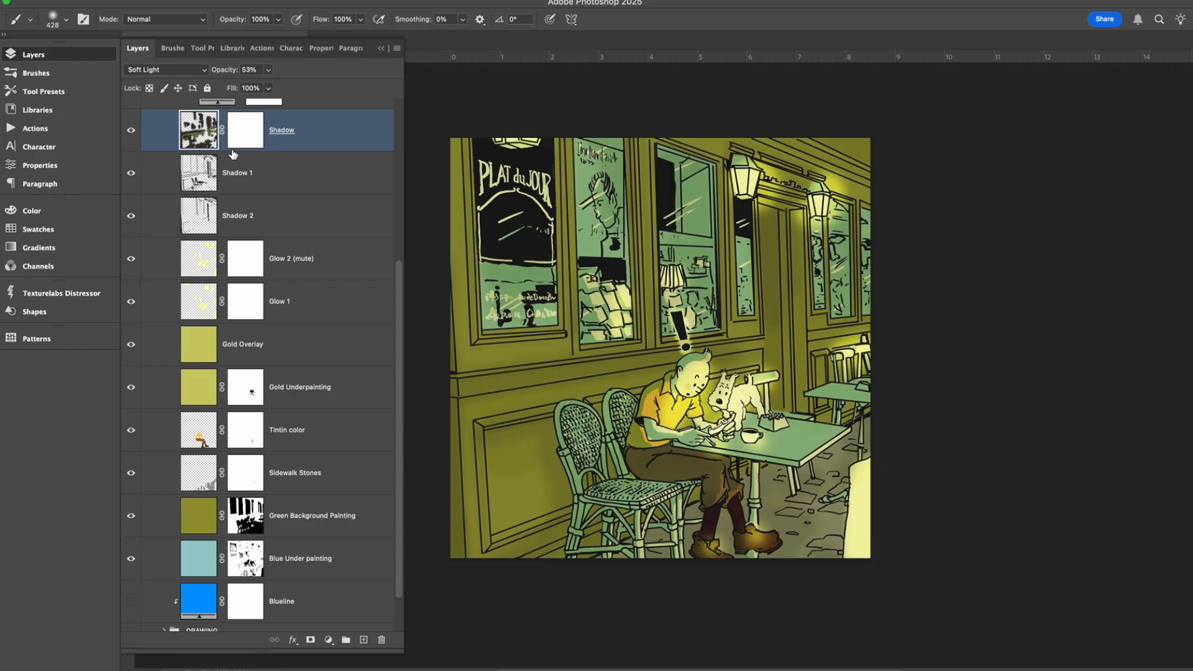
left_click(202, 181)
left_click(238, 136)
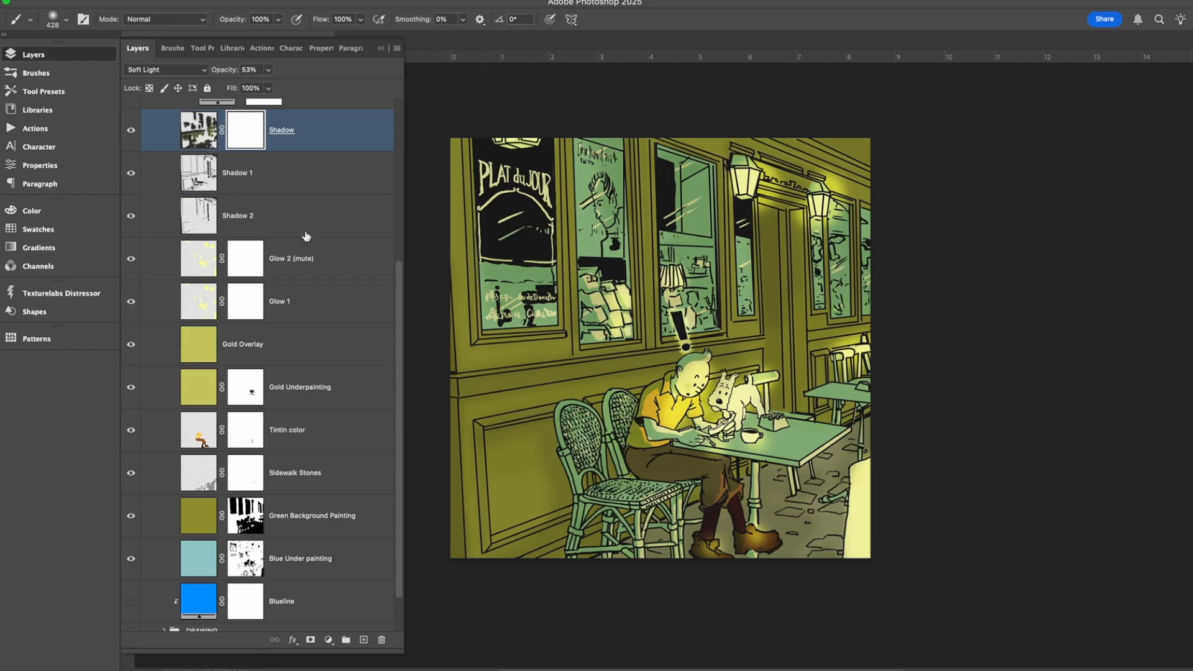
Select the Wall pattern halftone layer at the head of the color group.
scroll(306, 237, "up", 4)
scroll(267, 274, "up", 1)
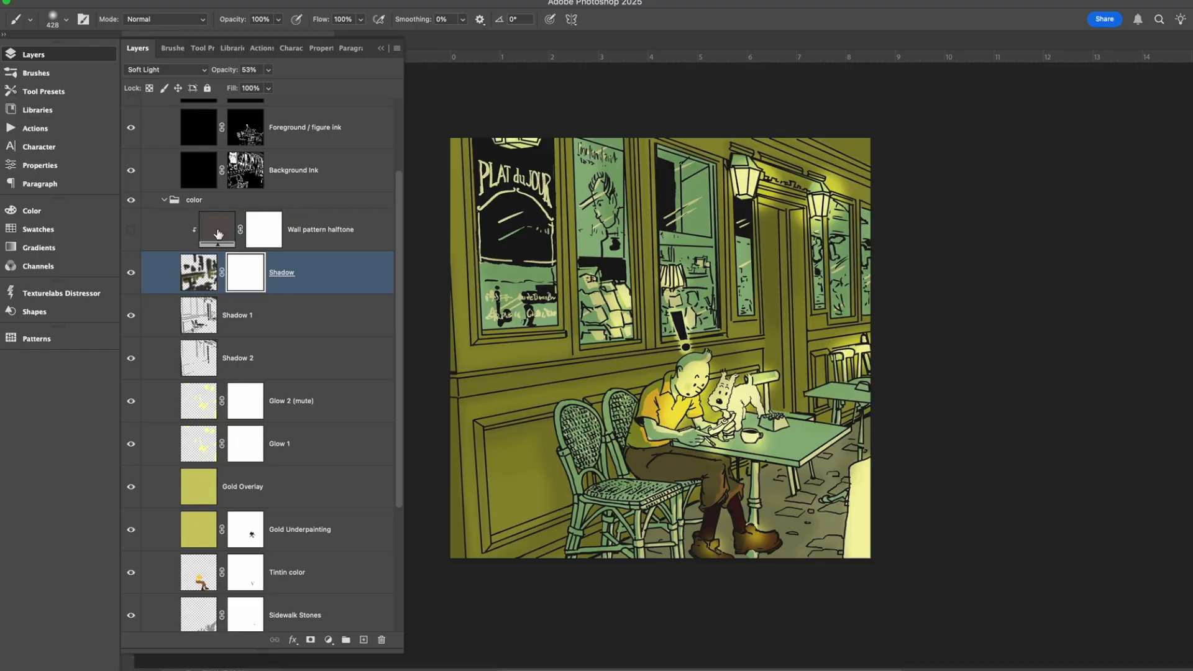
left_click(161, 240)
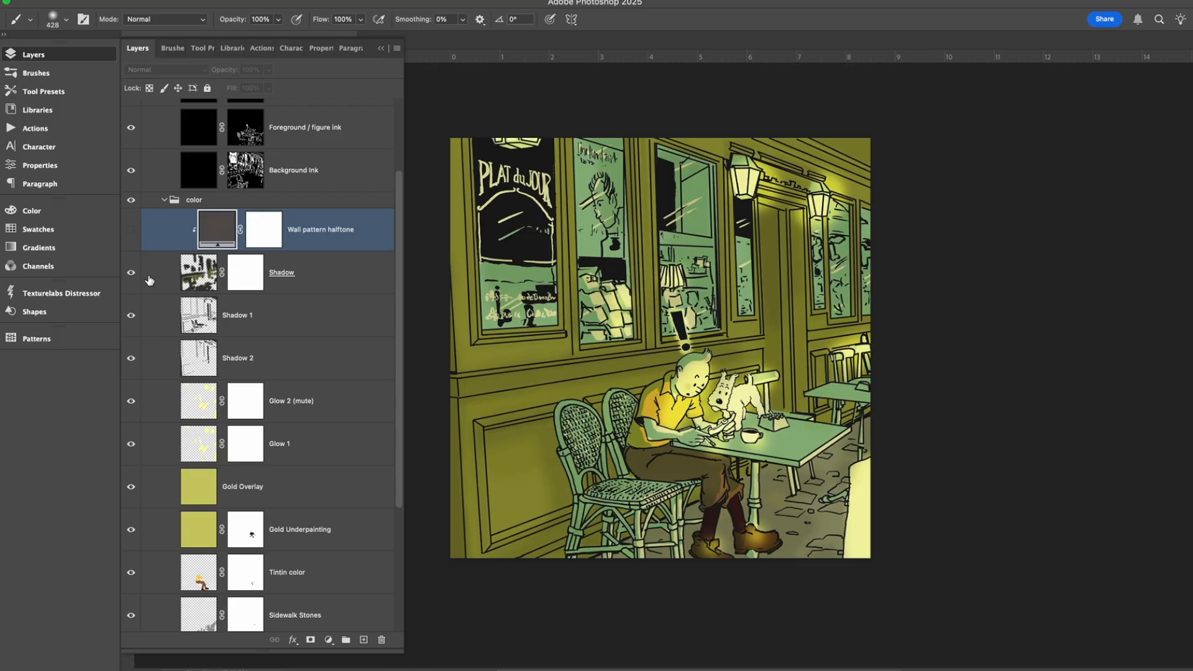
Select the Shadow layer, preview it at 100% opacity, and return its opacity to 53%.
left_click(350, 283)
left_click(268, 71)
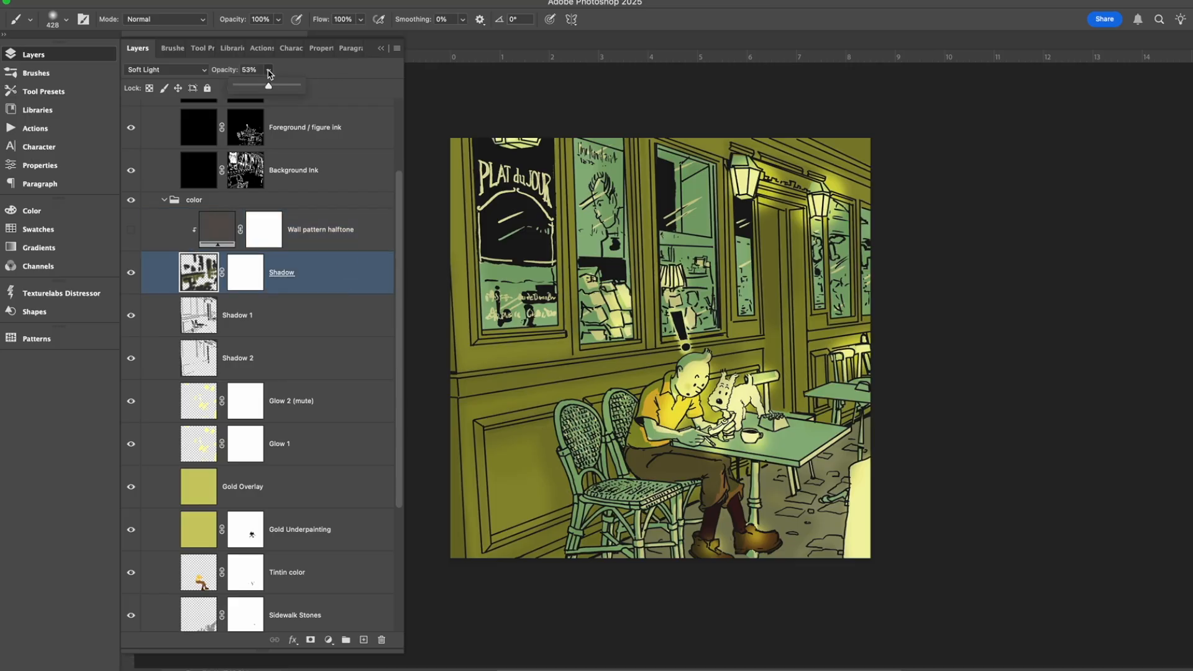
left_click_drag(267, 87, 330, 88)
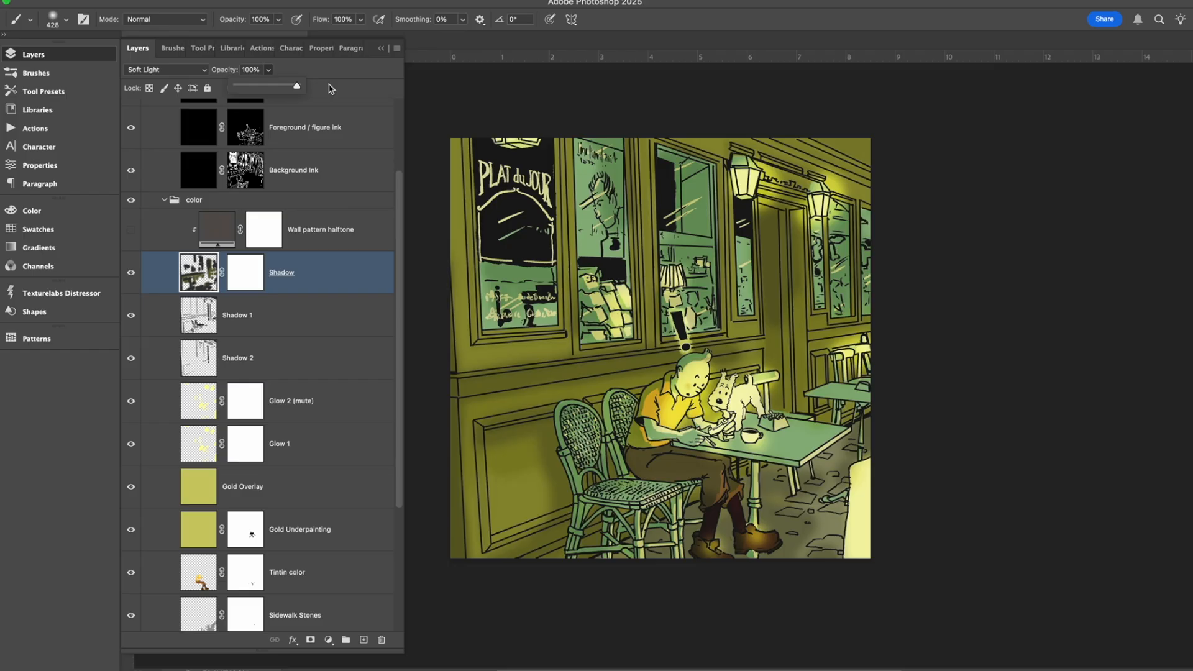
left_click_drag(328, 88, 269, 93)
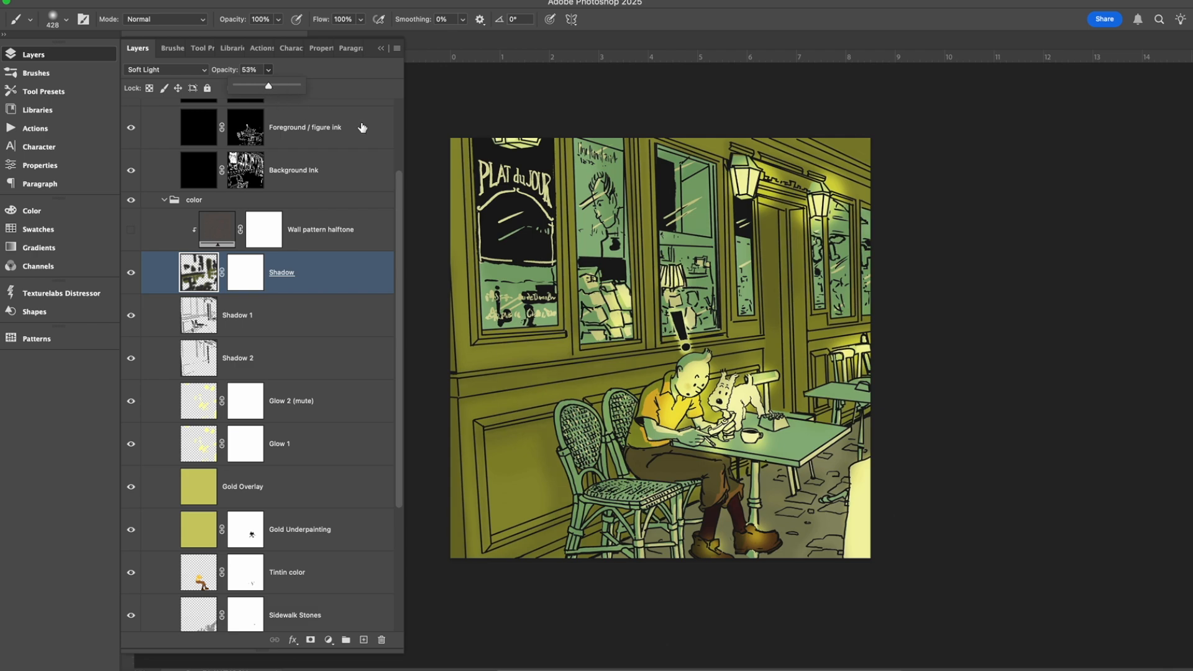
Select the Wall pattern halftone layer, compare the scene with it on and off, and leave it shown.
left_click(369, 243)
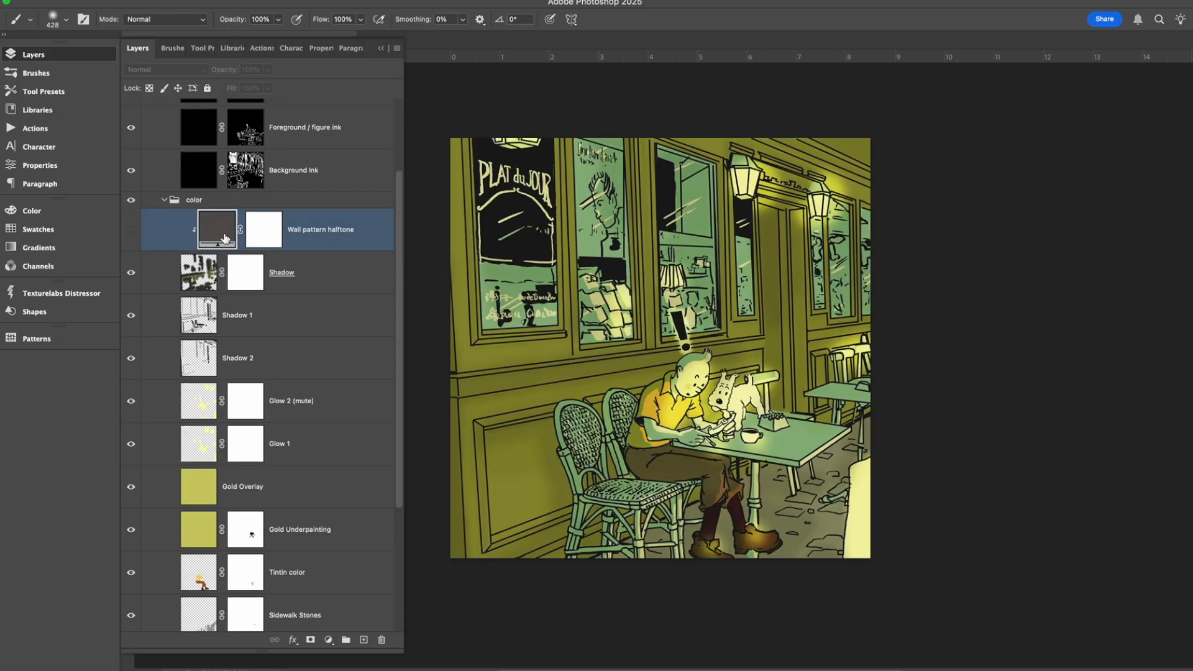
left_click(132, 229)
left_click(132, 229)
left_click(132, 229)
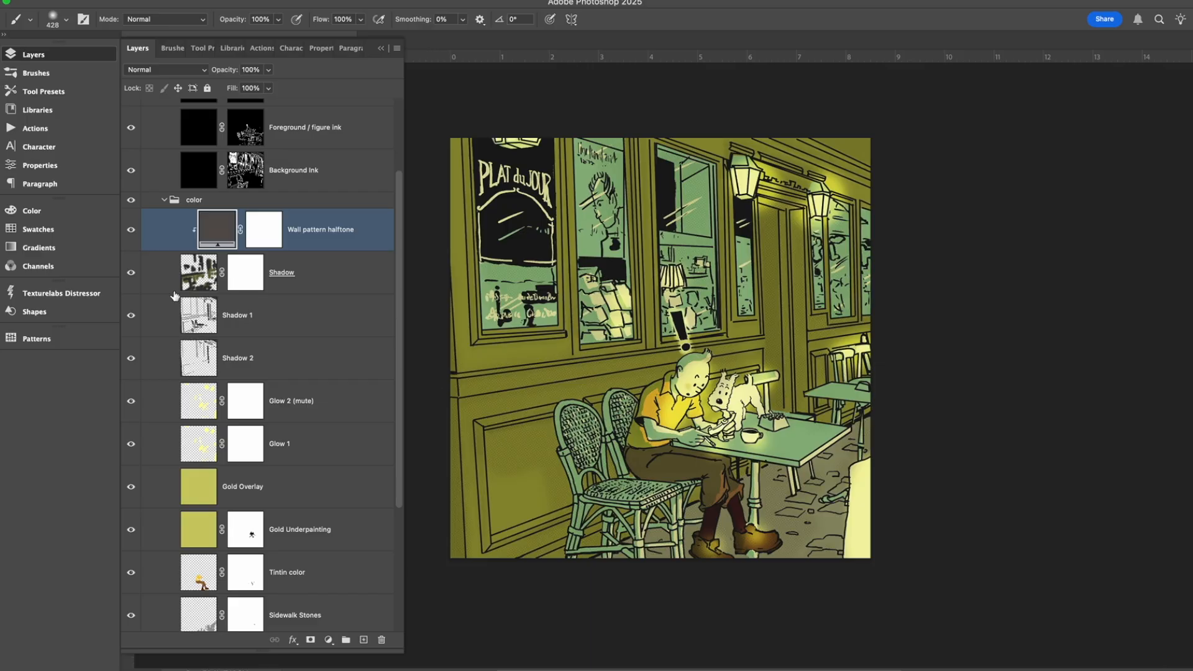
Browse the saved patterns down to the Texturelabs CMYK halftone set, and return to the layer list.
left_click(36, 341)
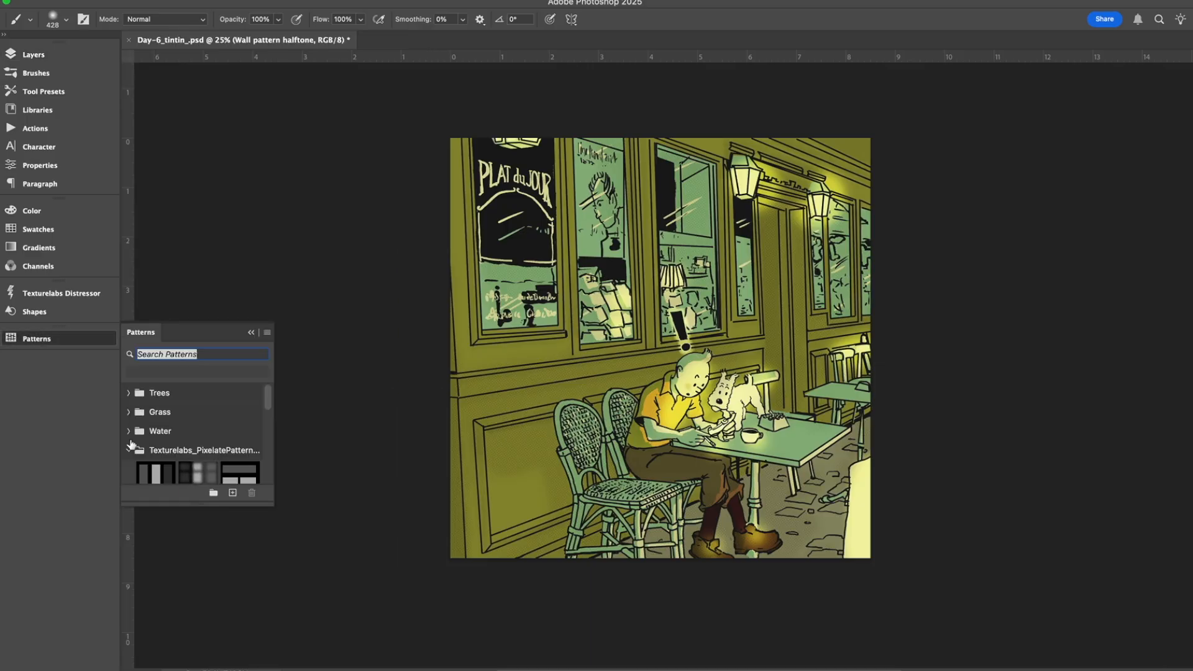
scroll(242, 456, "up", 5)
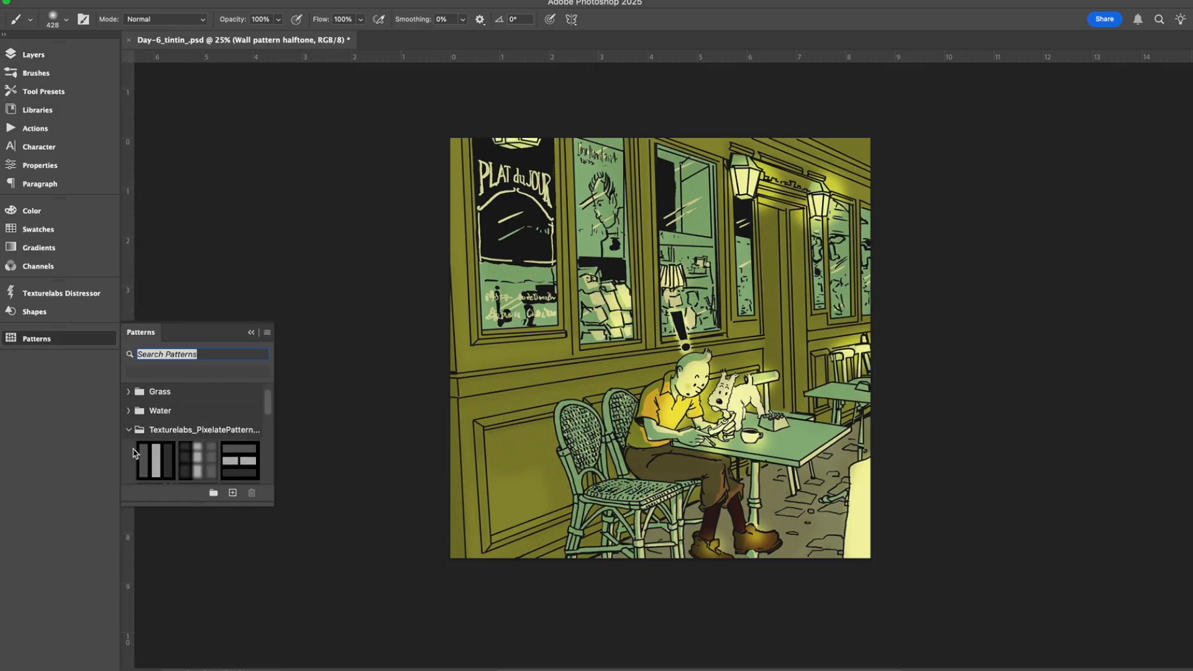
scroll(186, 441, "down", 5)
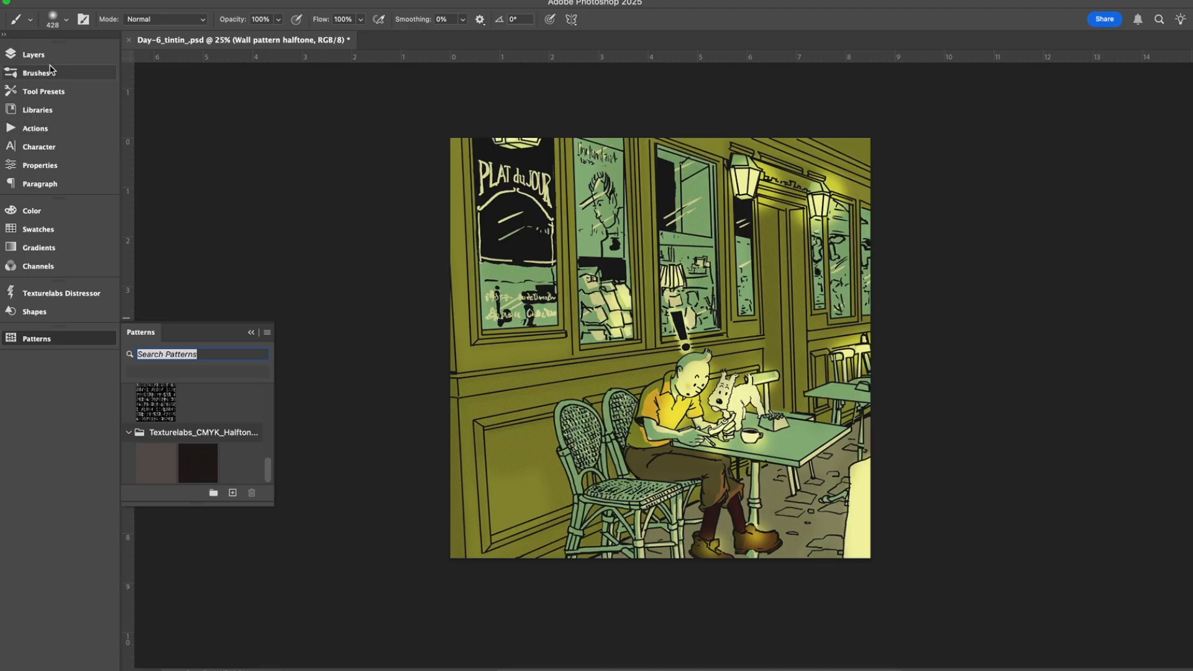
left_click(33, 54)
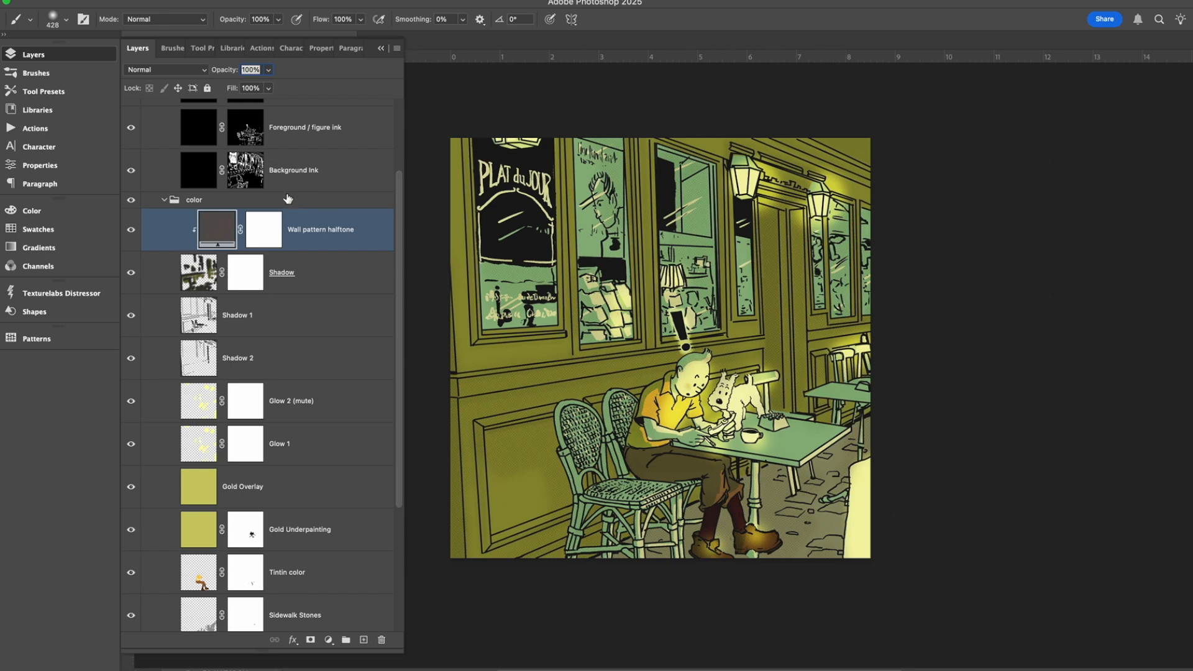
Try scaling the Wall pattern halftone fill up to 302%, and cancel the change.
double_click(207, 230)
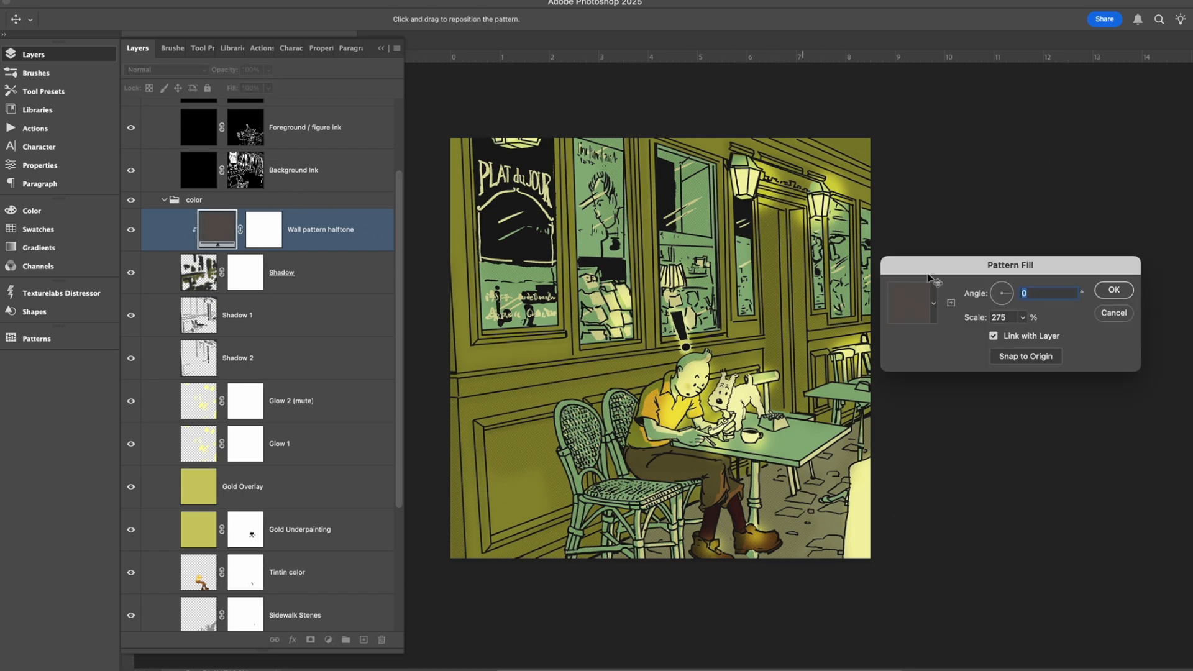
left_click(1009, 319)
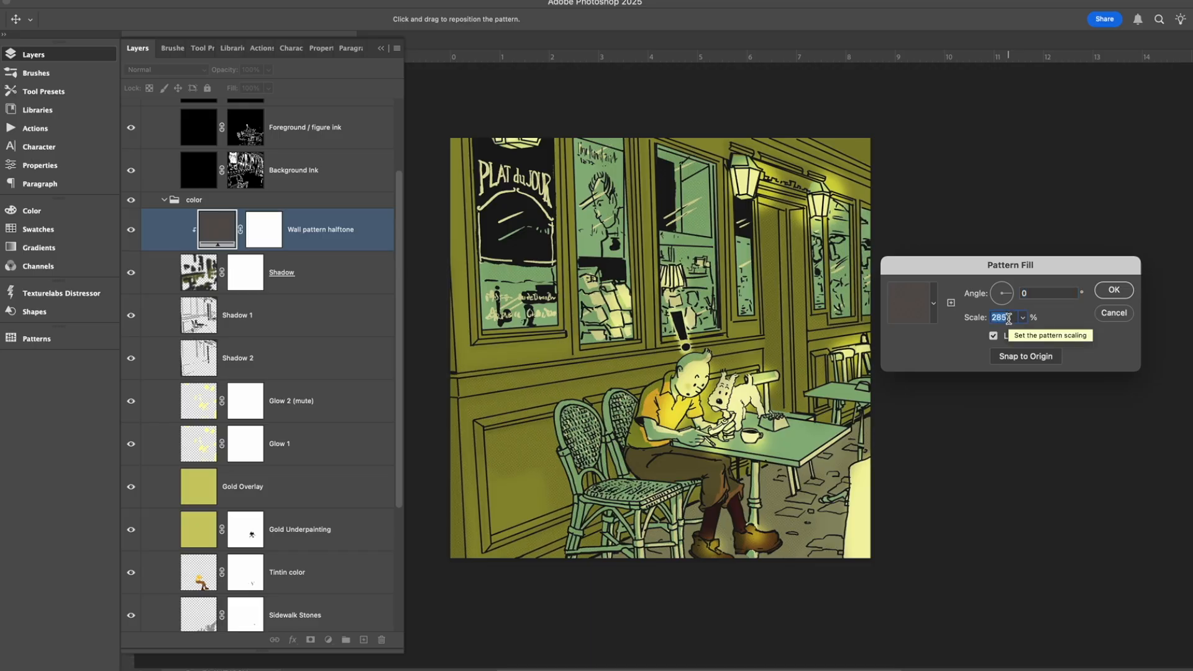
key("Up")
key("Up")
key("Up")
key("Up")
key("Up")
key("Up")
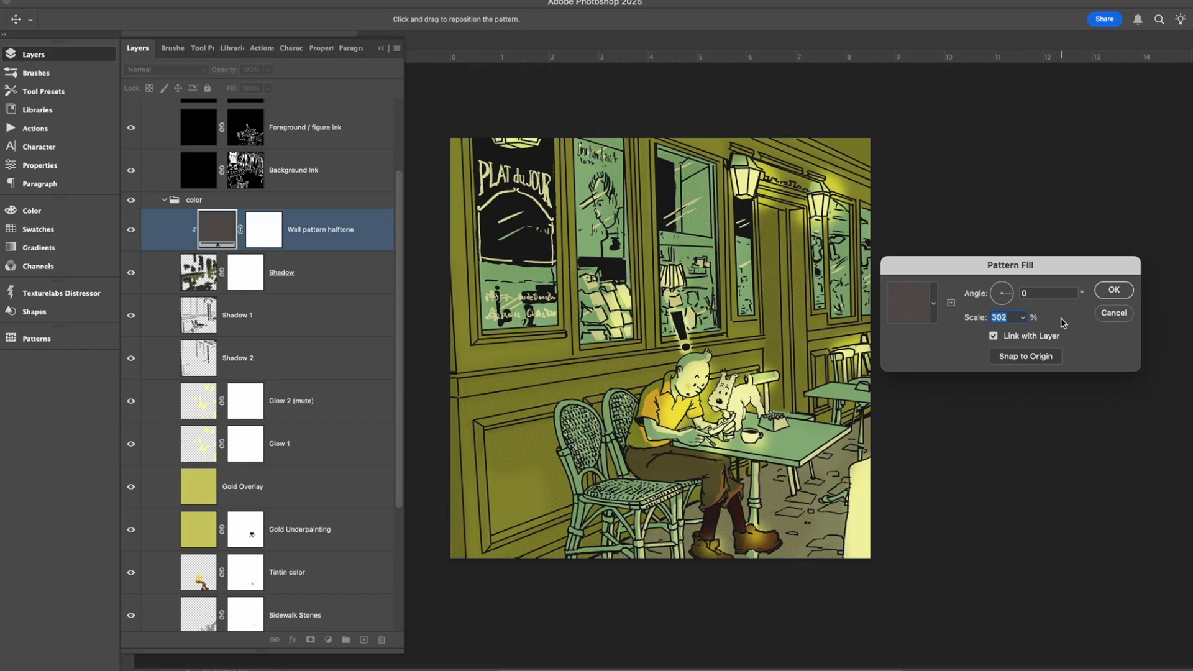
left_click(1108, 314)
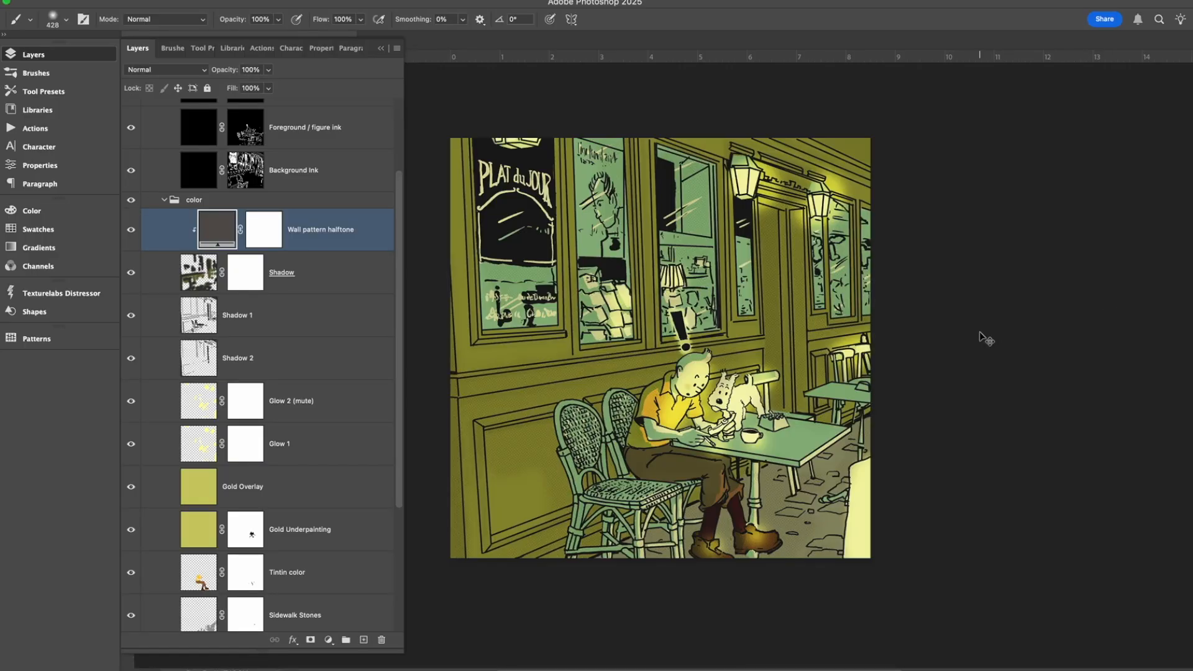
Hide and reshow the Wall pattern halftone layer, and check its pattern fill settings without changing them.
key("super+comma")
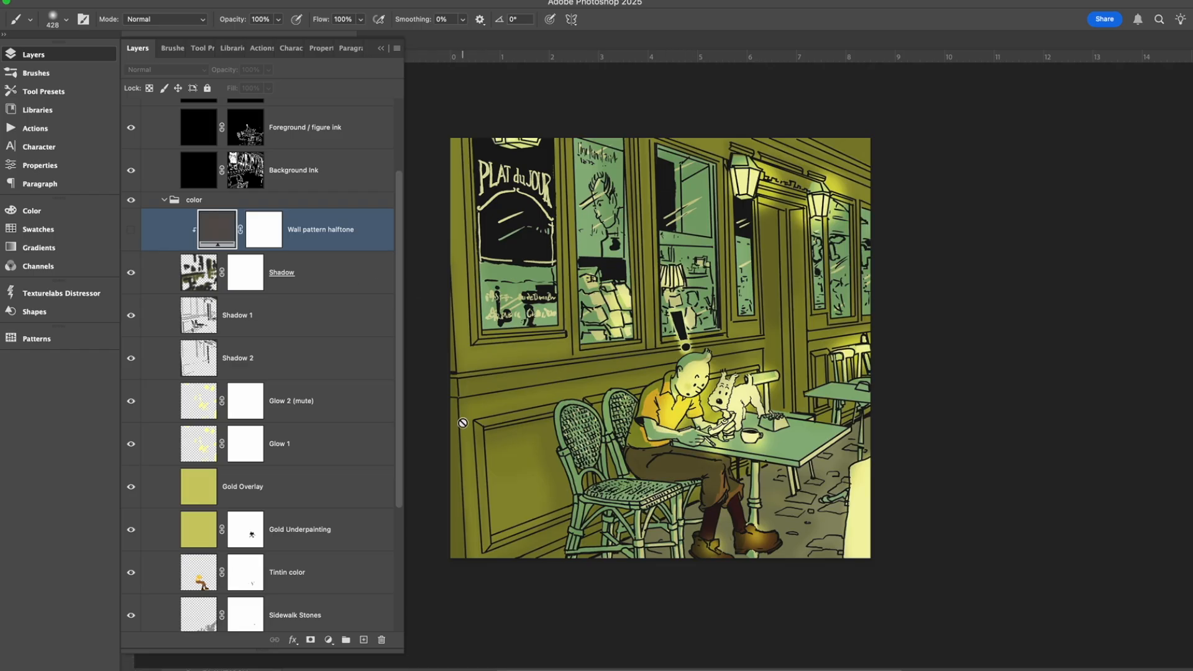
left_click(131, 230)
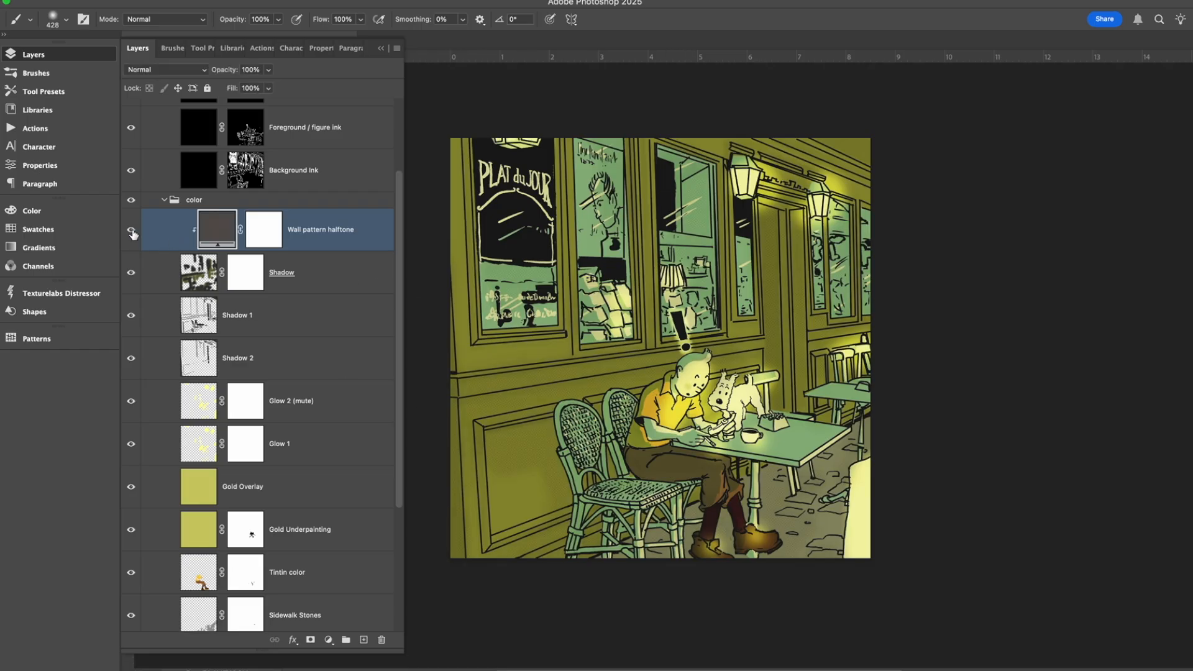
double_click(218, 231)
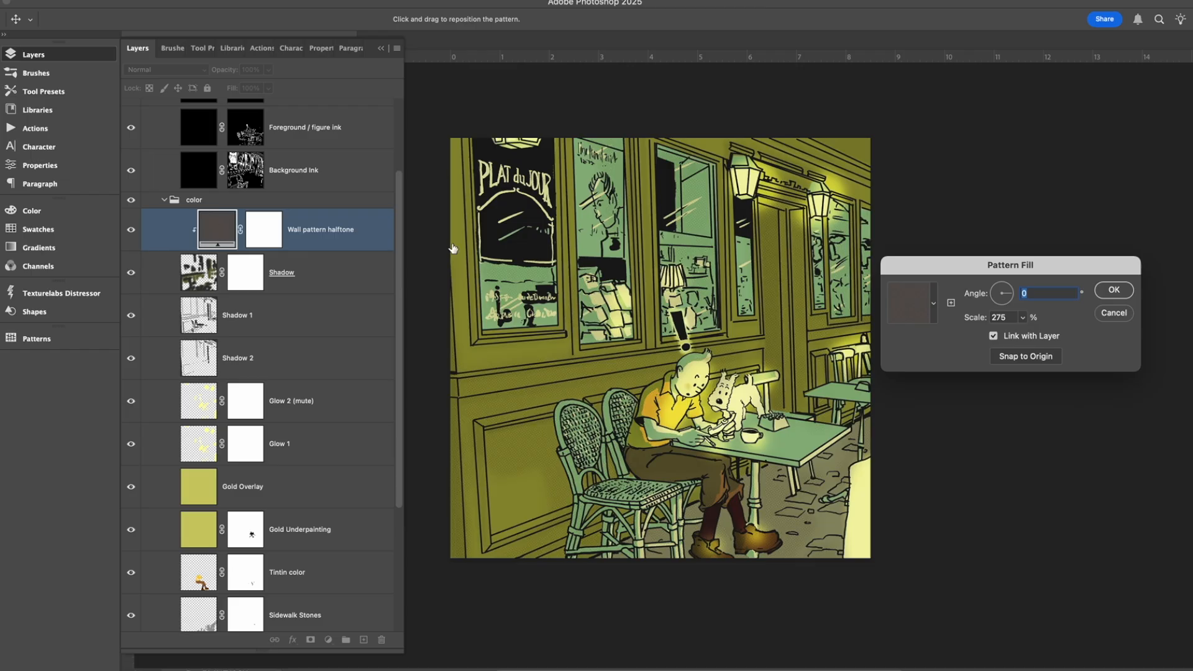
left_click(1123, 313)
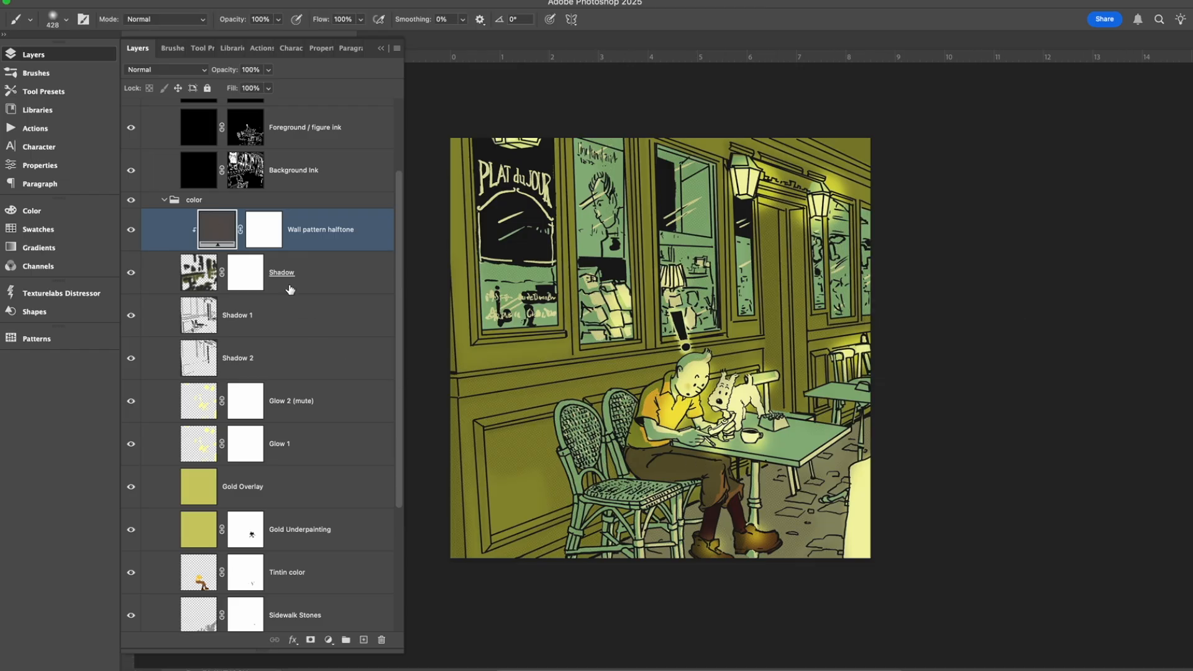
Release and restore the Wall pattern halftone layer's clipping to the Shadow layer several times, leaving it clipped.
scroll(289, 290, "up", 2)
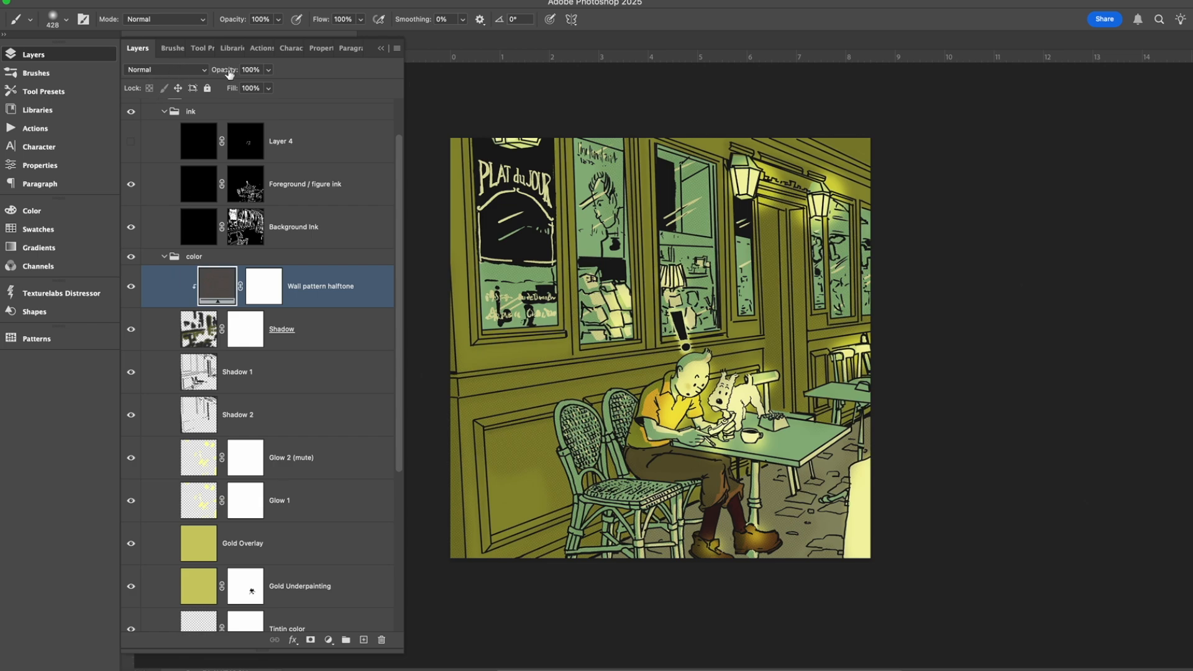
left_click(189, 303, "alt")
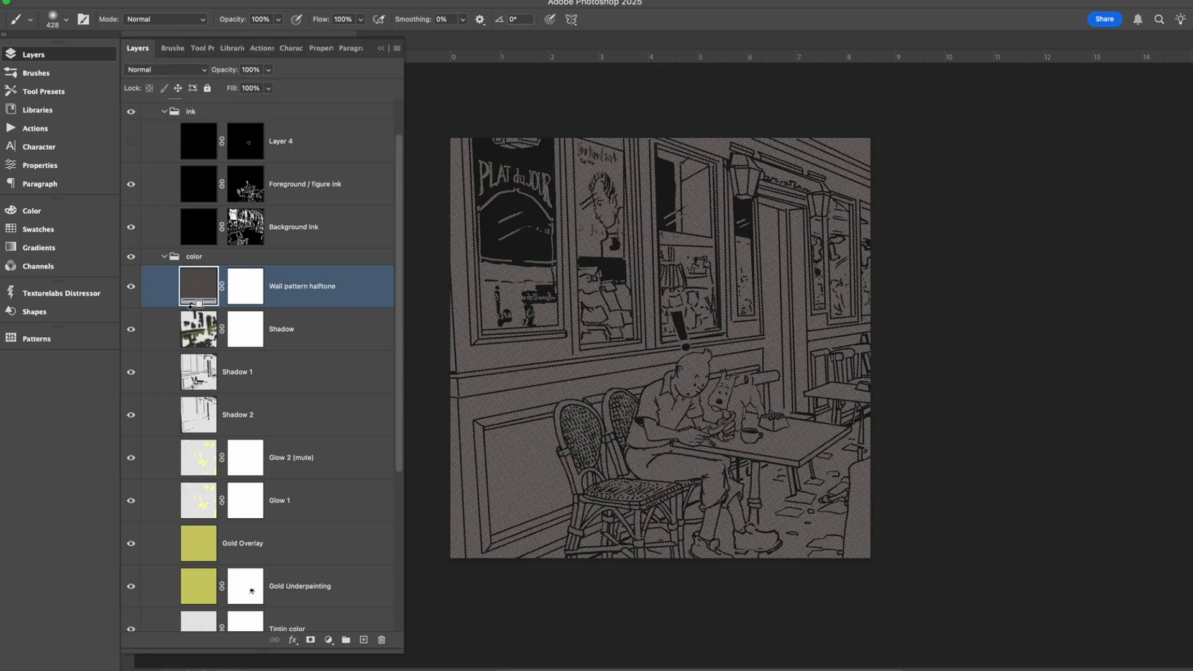
left_click(190, 305, "alt")
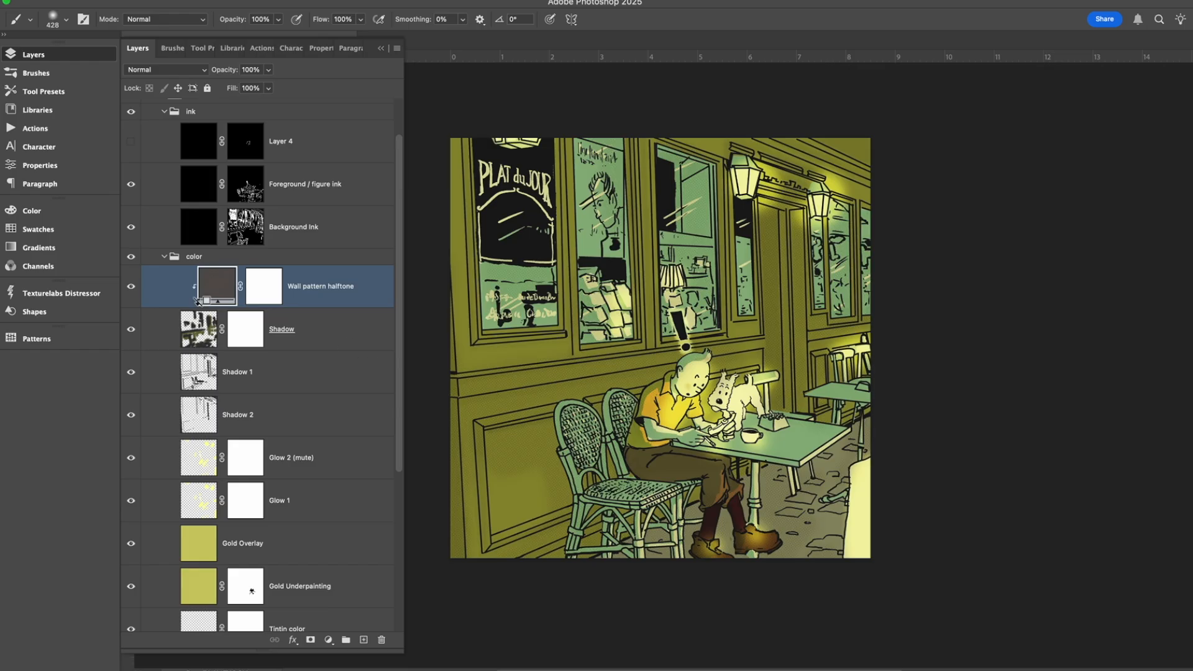
left_click(191, 304, "alt")
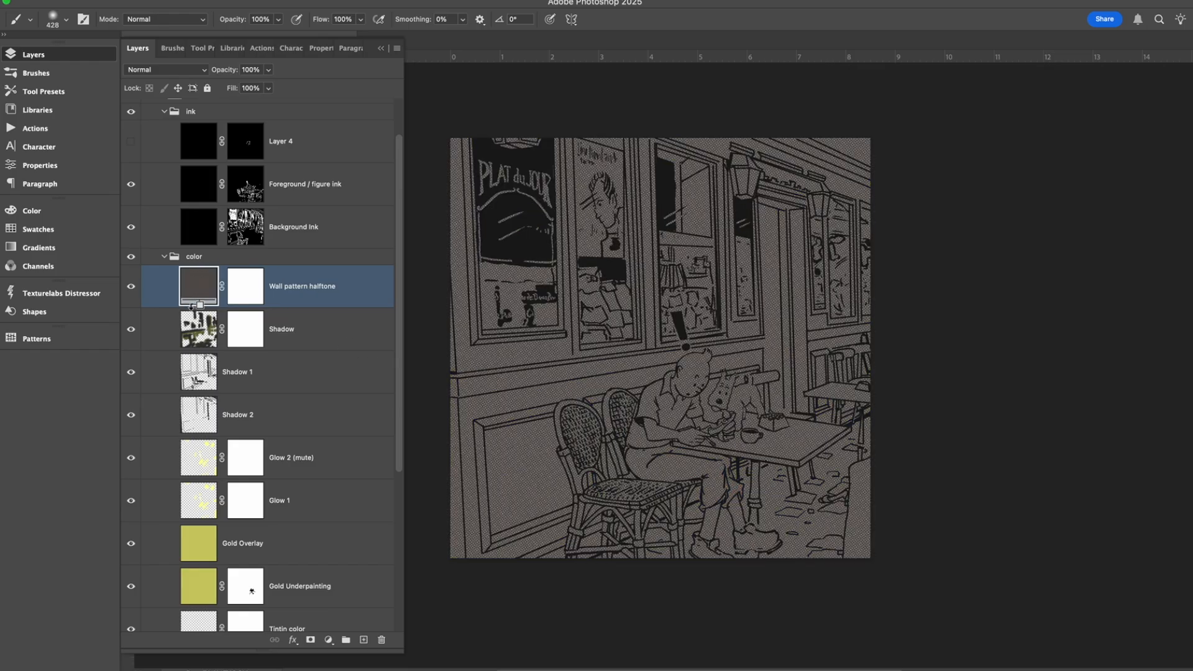
left_click(191, 306, "alt")
left_click(190, 306, "alt")
left_click(172, 305, "alt")
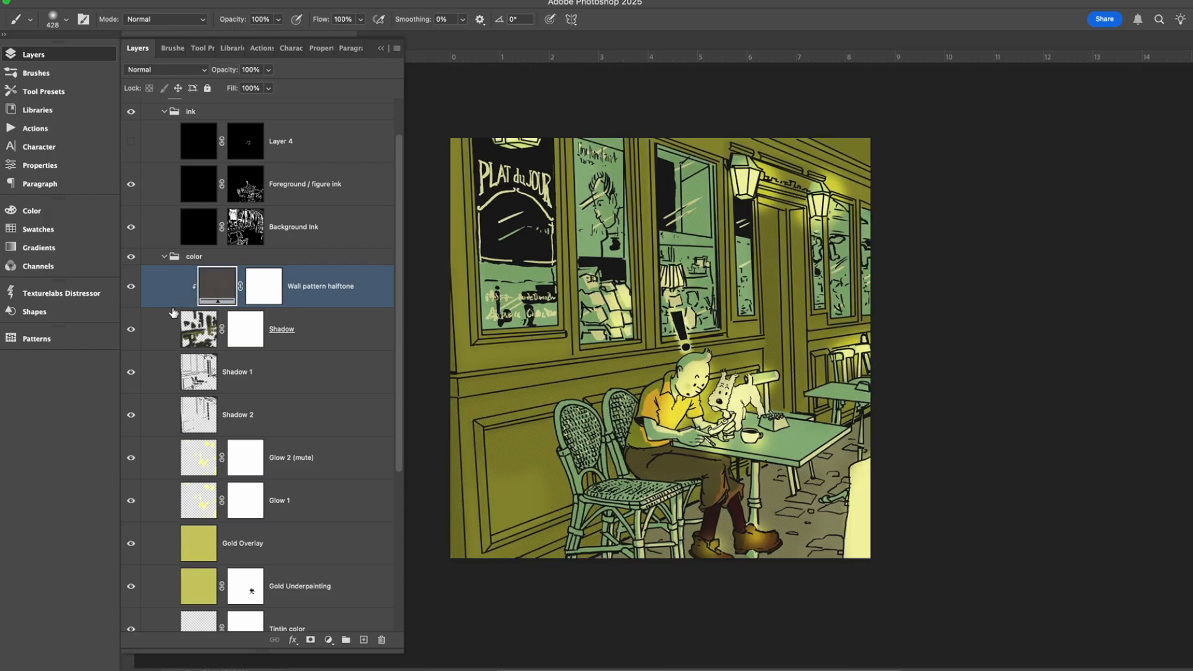
left_click(172, 305, "alt")
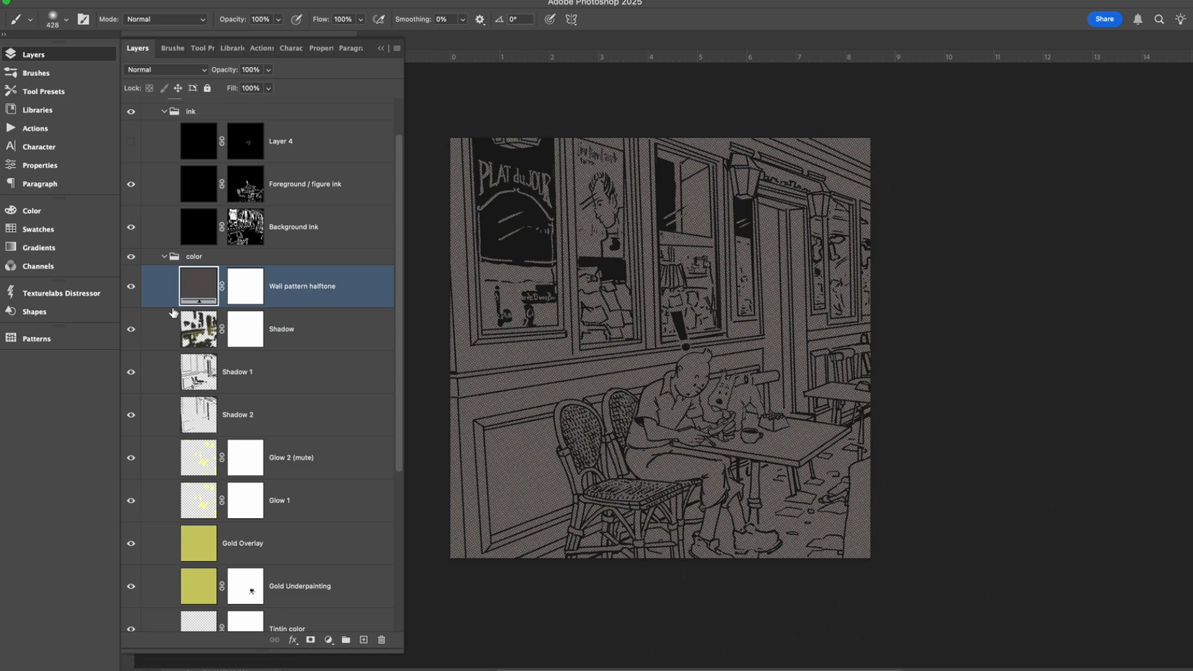
left_click(172, 305, "alt")
Show the DRAWING group beneath the colors and select the Blueline layer above it.
scroll(218, 390, "down", 5)
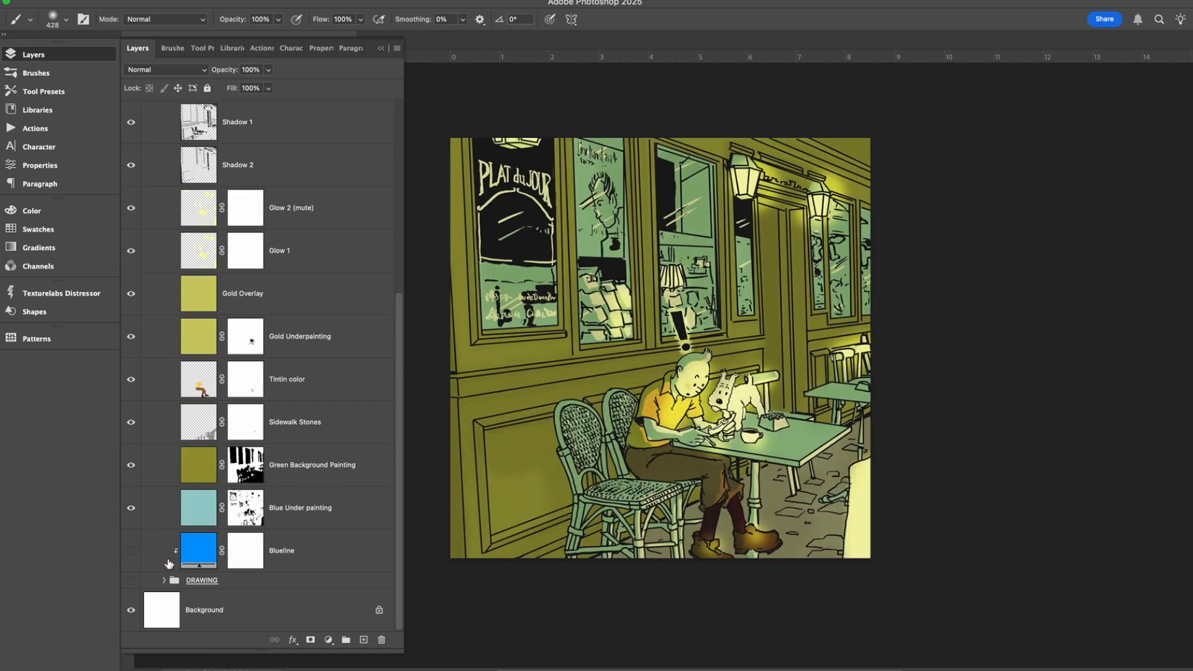
left_click(131, 580)
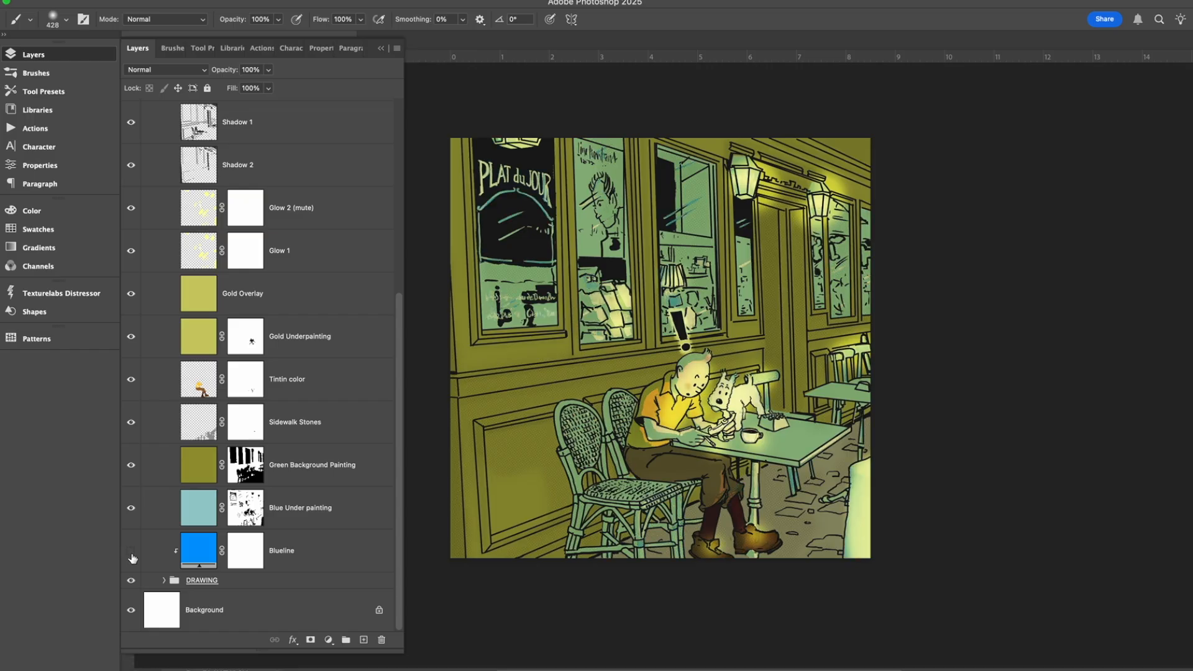
left_click(326, 555)
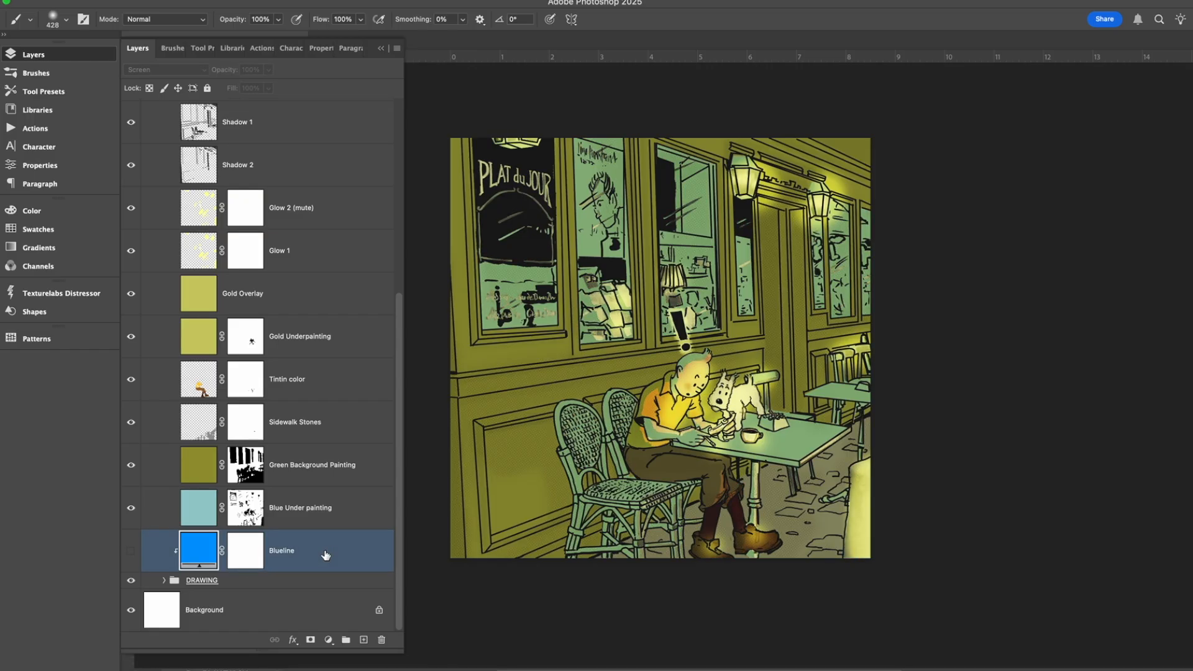
Collapse the color group and the whole ART group in the layer stack.
scroll(321, 552, "up", 5)
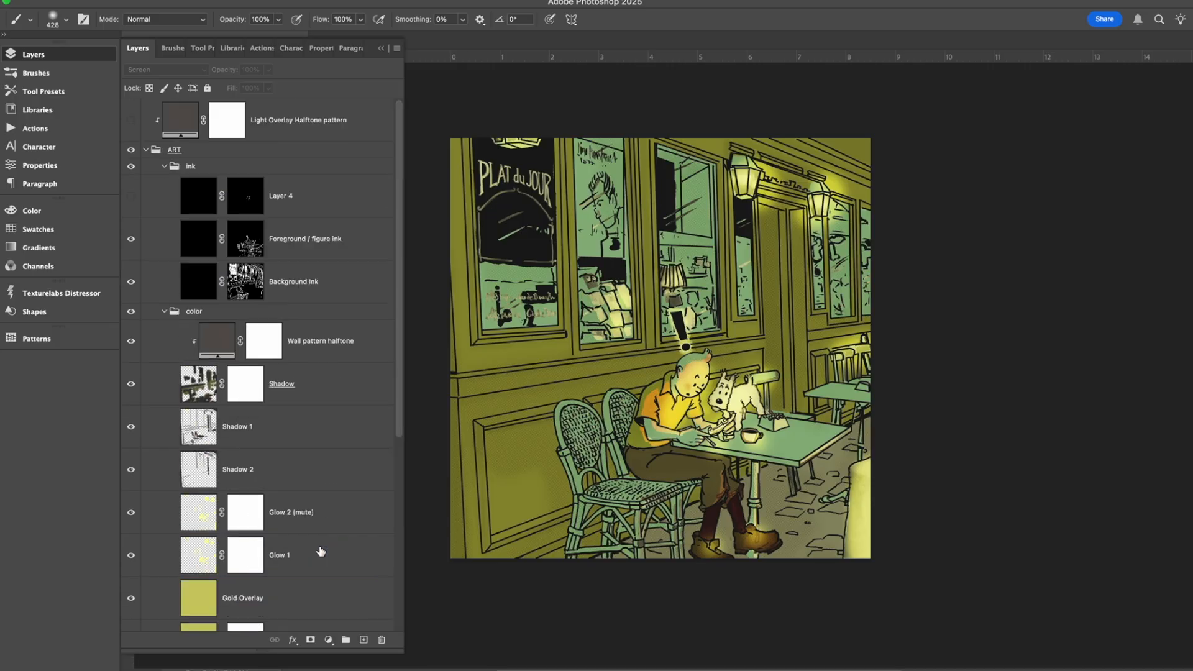
left_click(164, 310)
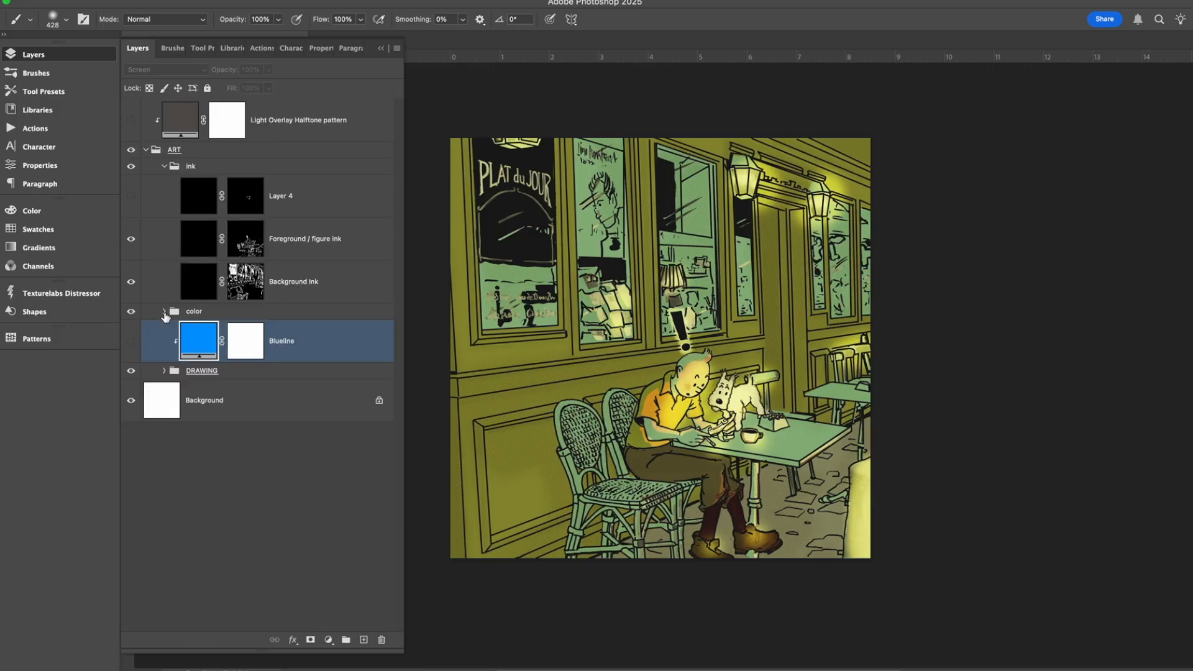
left_click(146, 151)
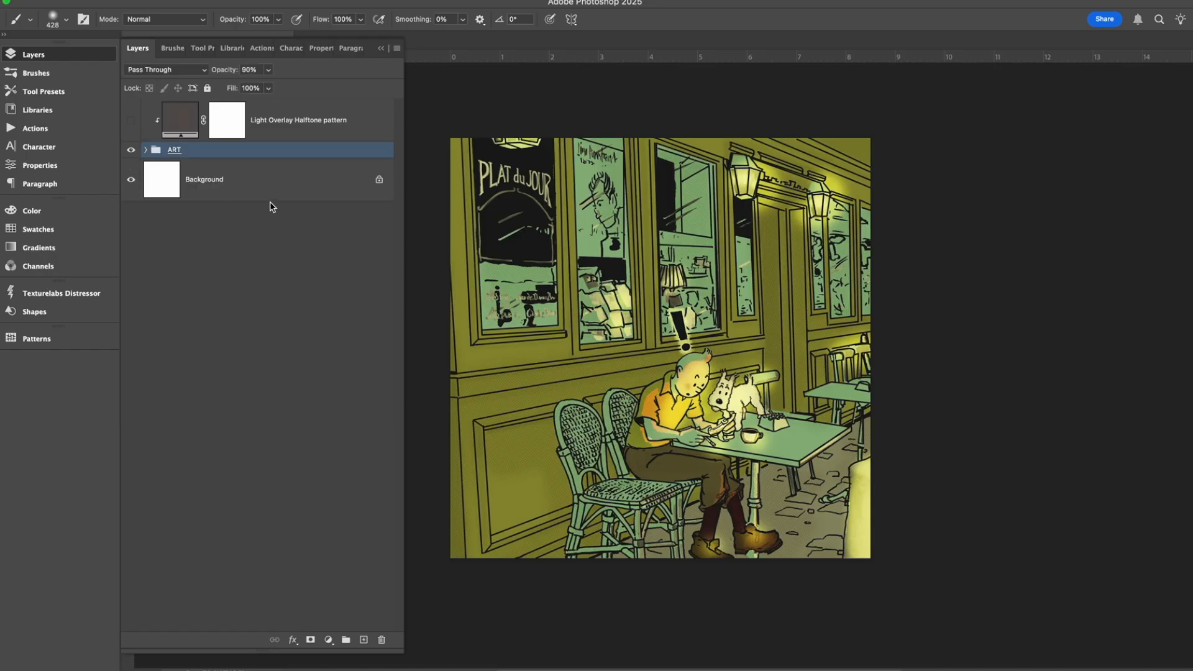
Select and show the Light Overlay Halftone pattern layer, and check its blend mode and opacity.
left_click(298, 132)
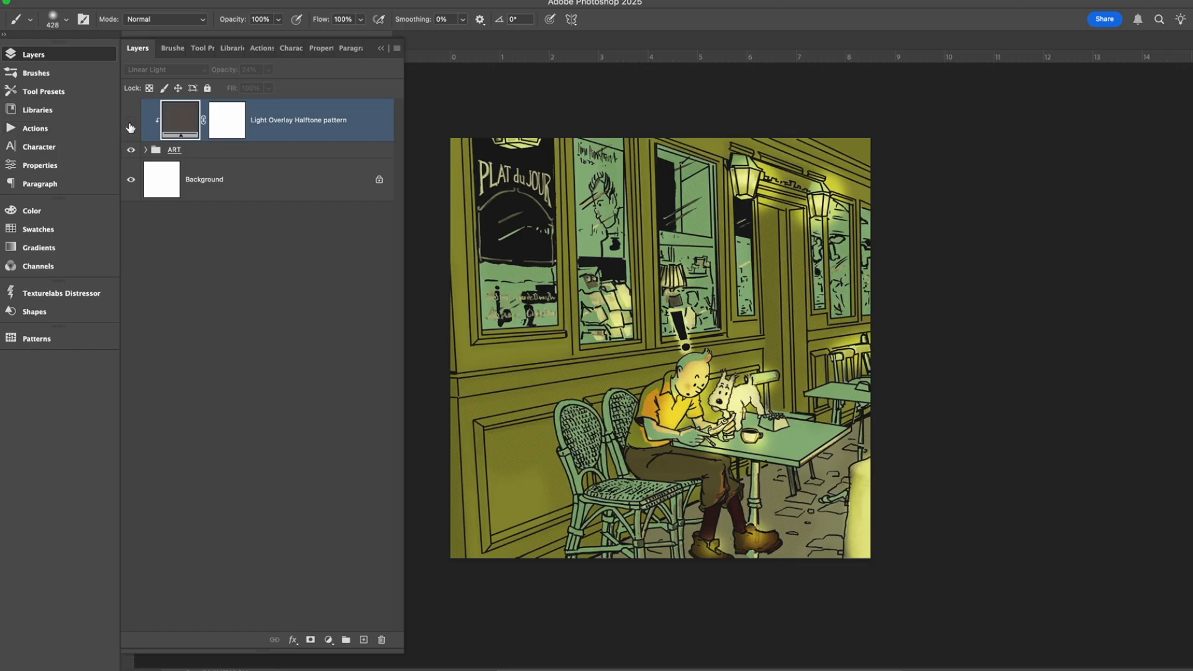
left_click(130, 123)
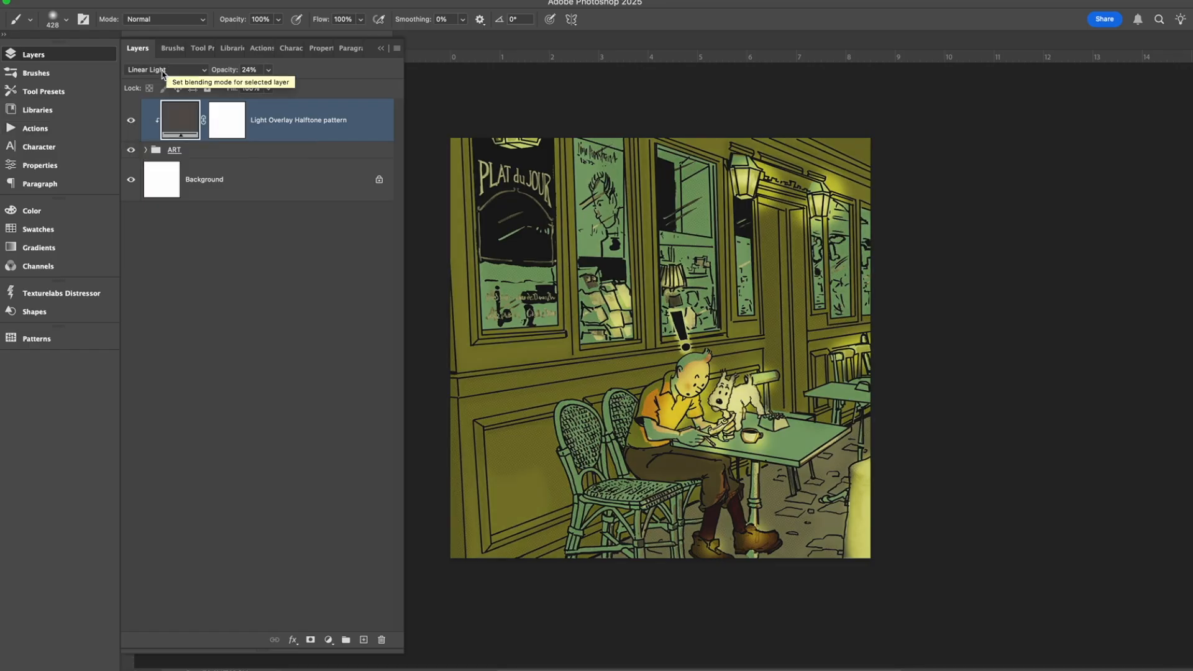
left_click(209, 69)
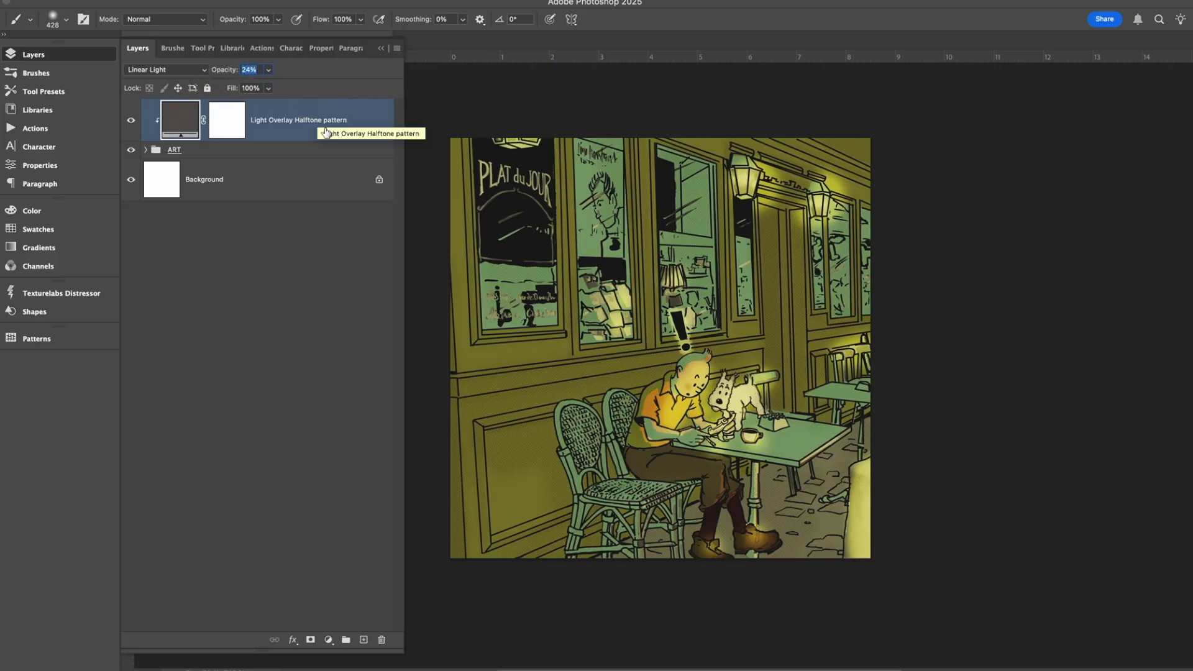
Preview the Light Overlay Halftone pattern layer at 100% opacity, and return its opacity to 24%.
left_click(271, 71)
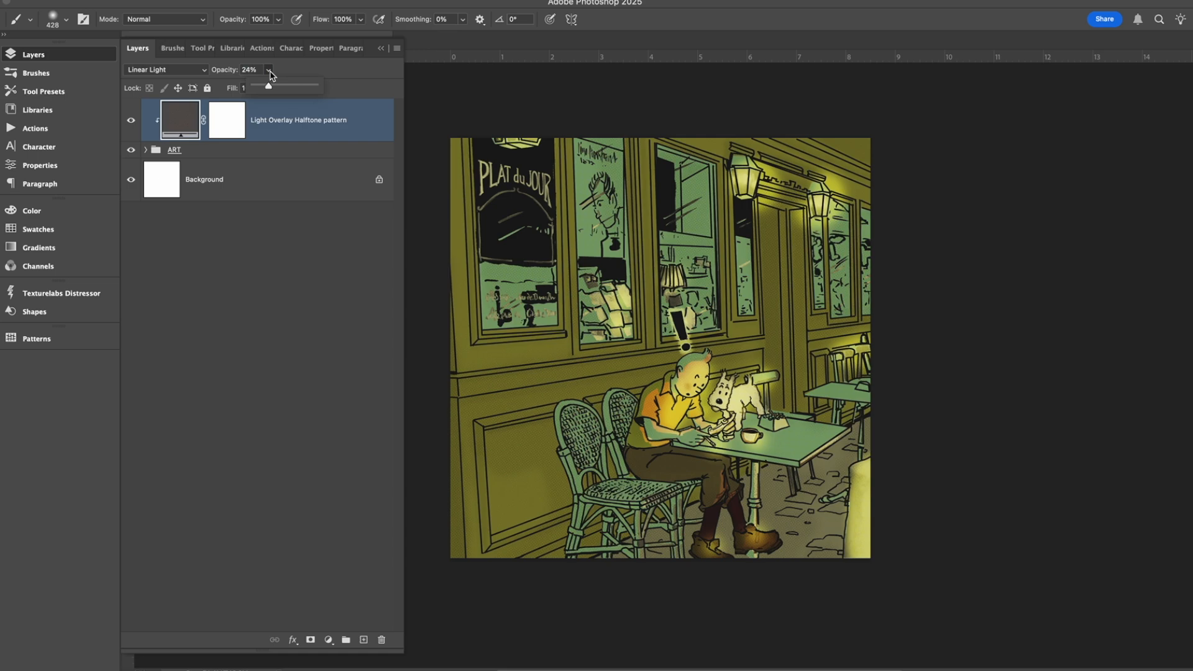
left_click_drag(268, 87, 375, 91)
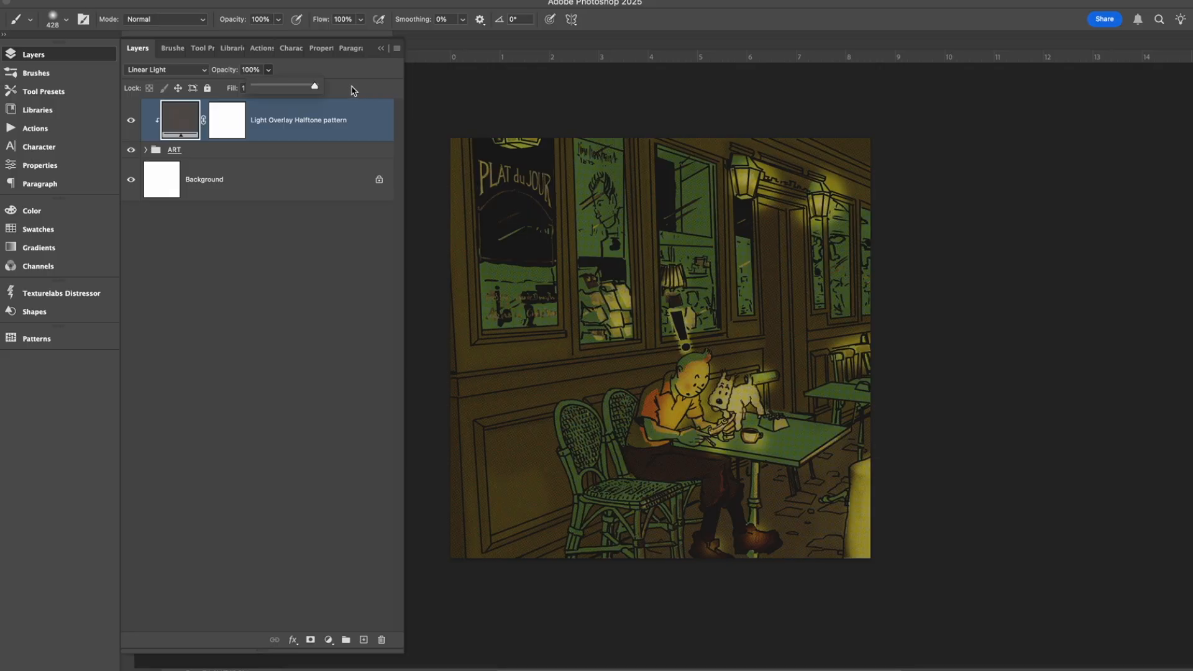
left_click_drag(315, 88, 267, 93)
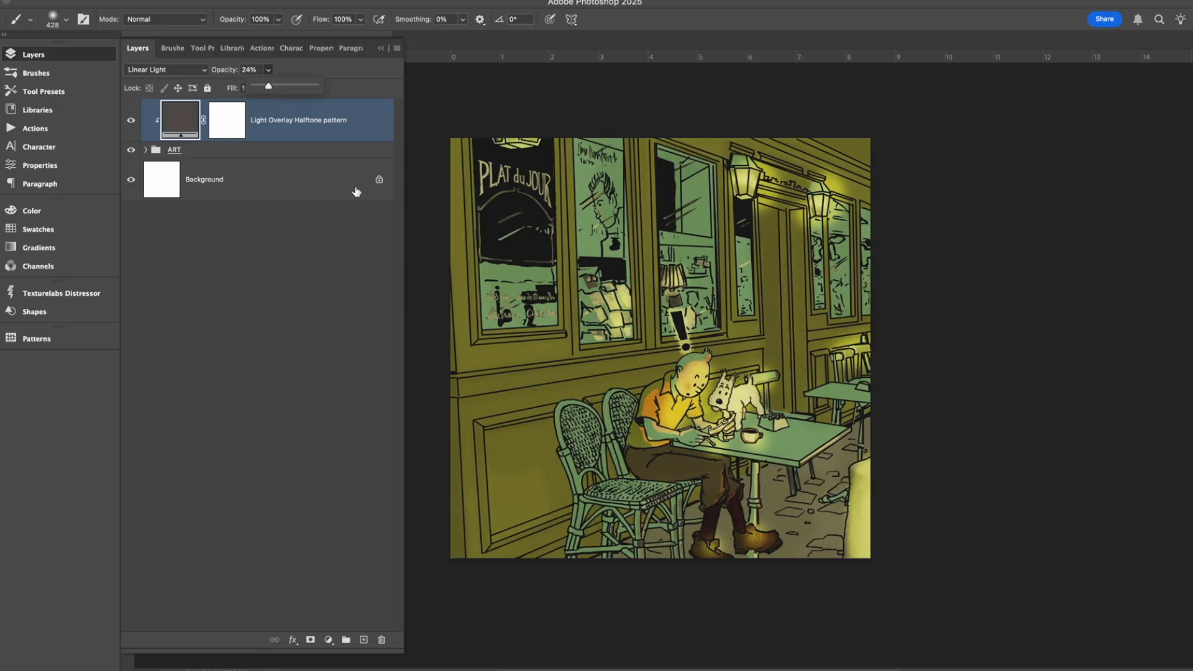
Deselect all layers and collapse the layer list to present the finished artwork.
left_click(266, 284)
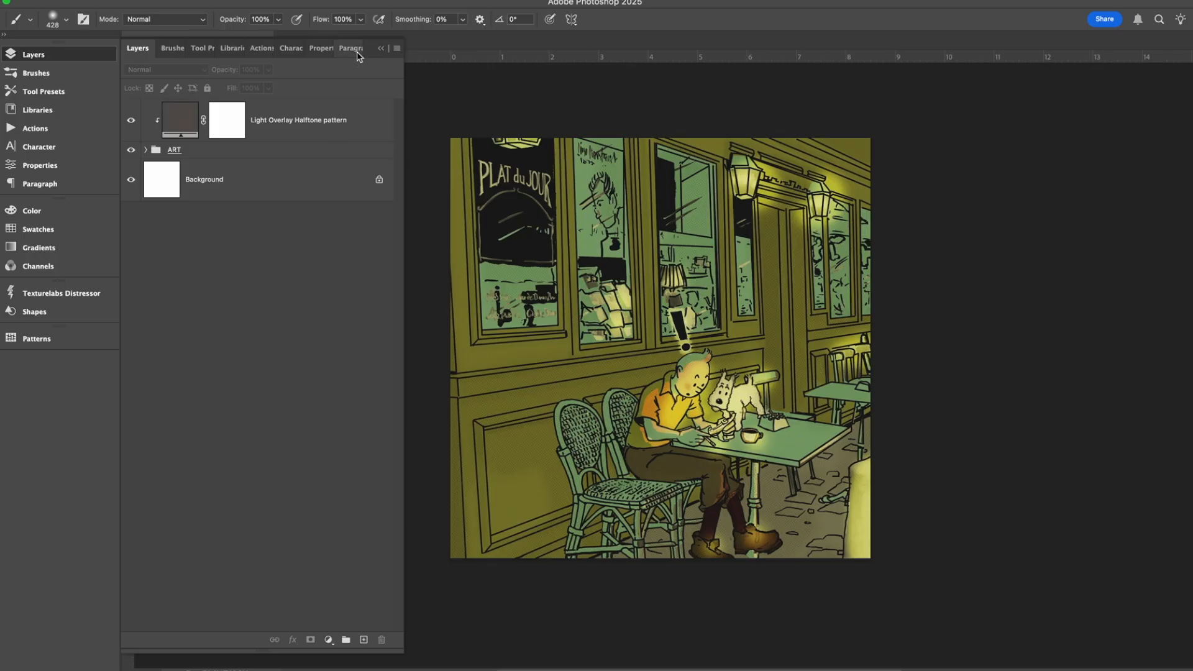
left_click(385, 50)
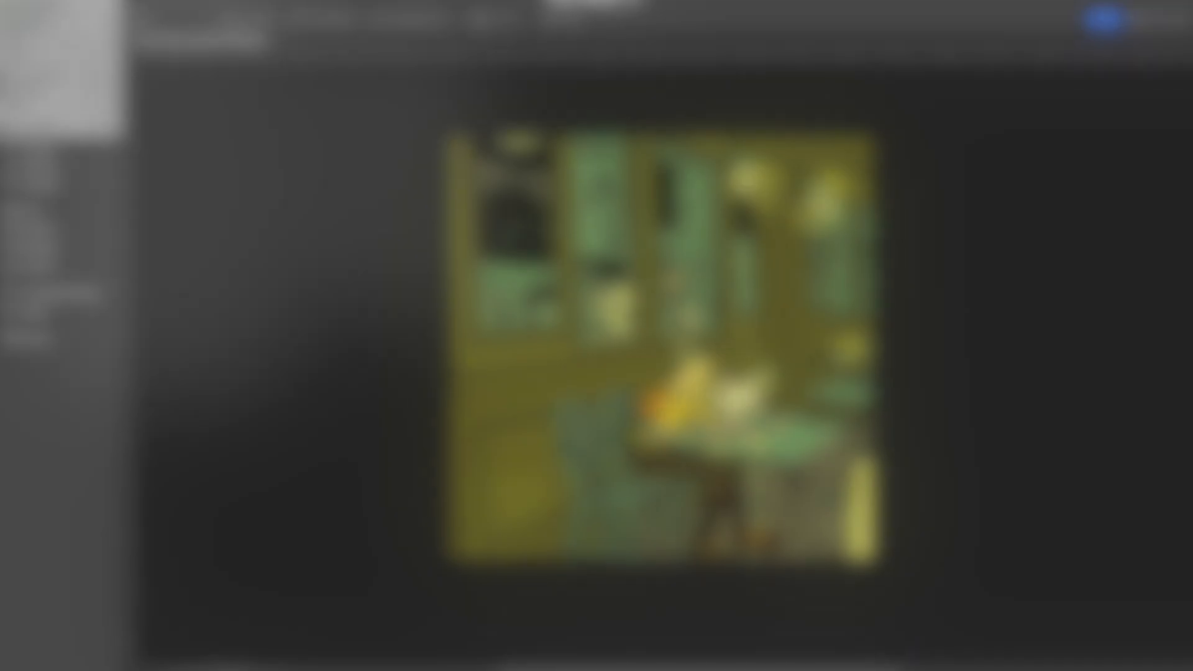
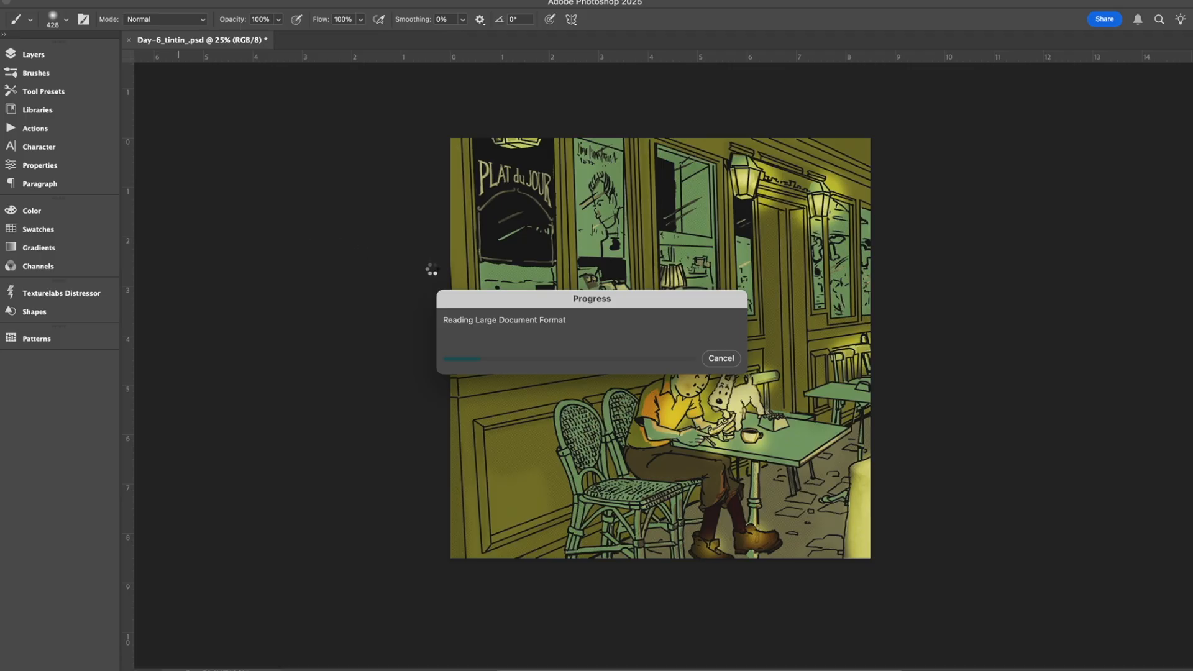
Open the layer list of _Kayfabetober_.psb and show the Day-6_tintin_ artwork layer on the paper page.
left_click_drag(589, 300, 331, 112)
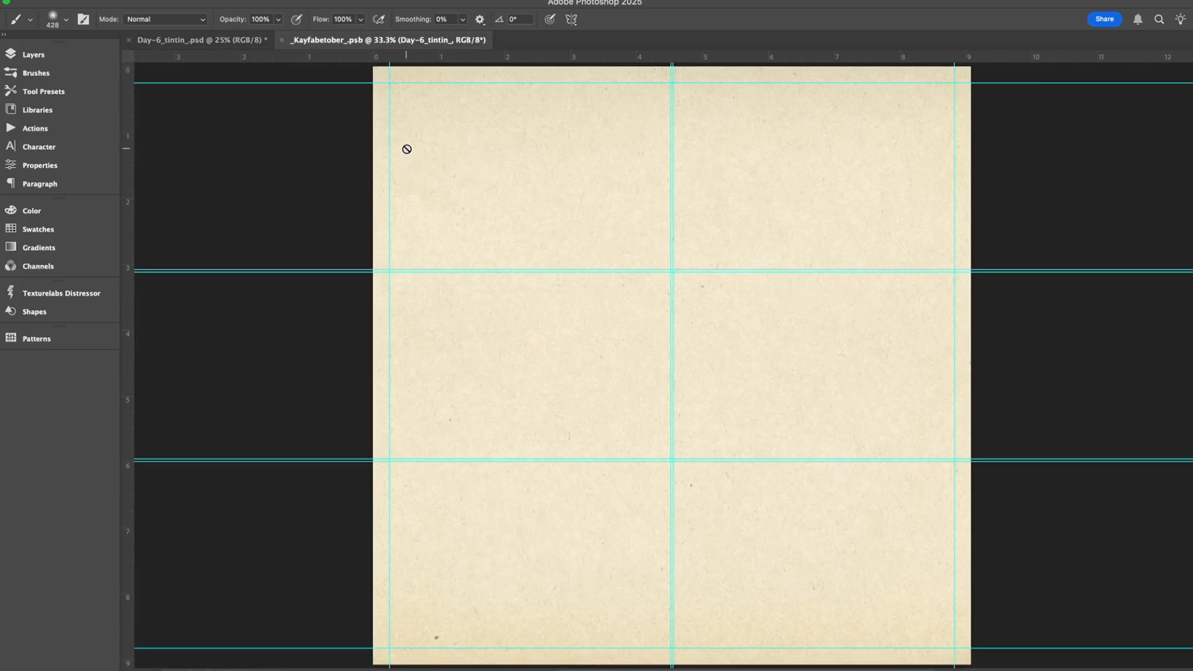
left_click(45, 54)
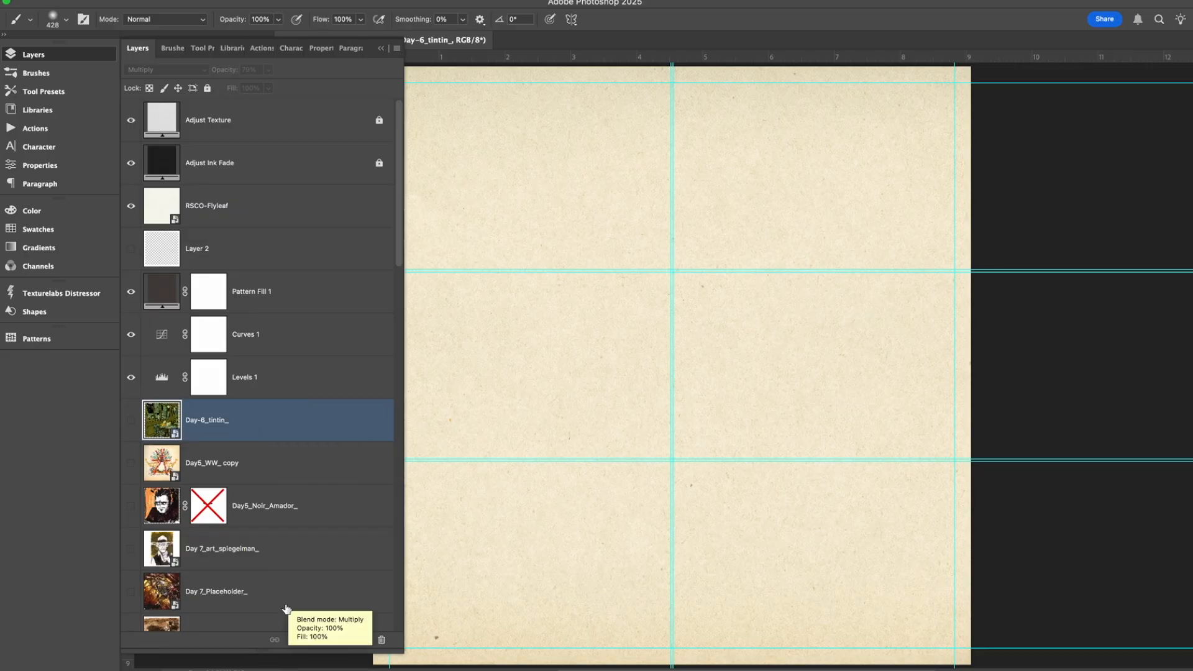
left_click(130, 421)
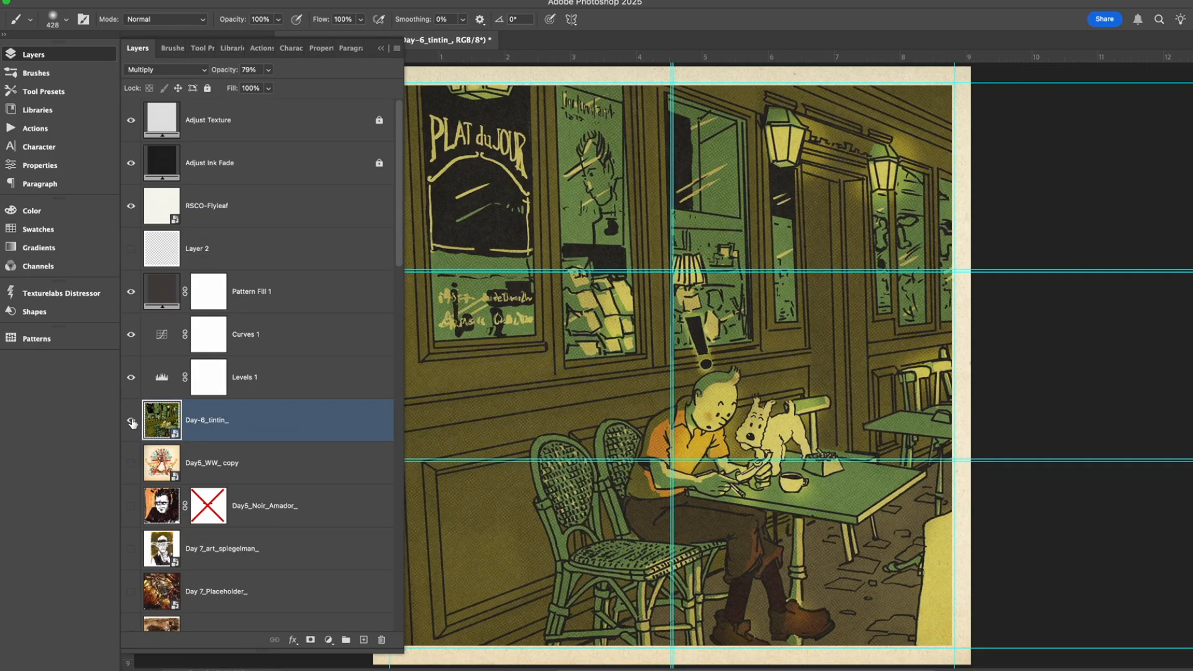
scroll(671, 395, "left", 3)
scroll(672, 395, "left", 2)
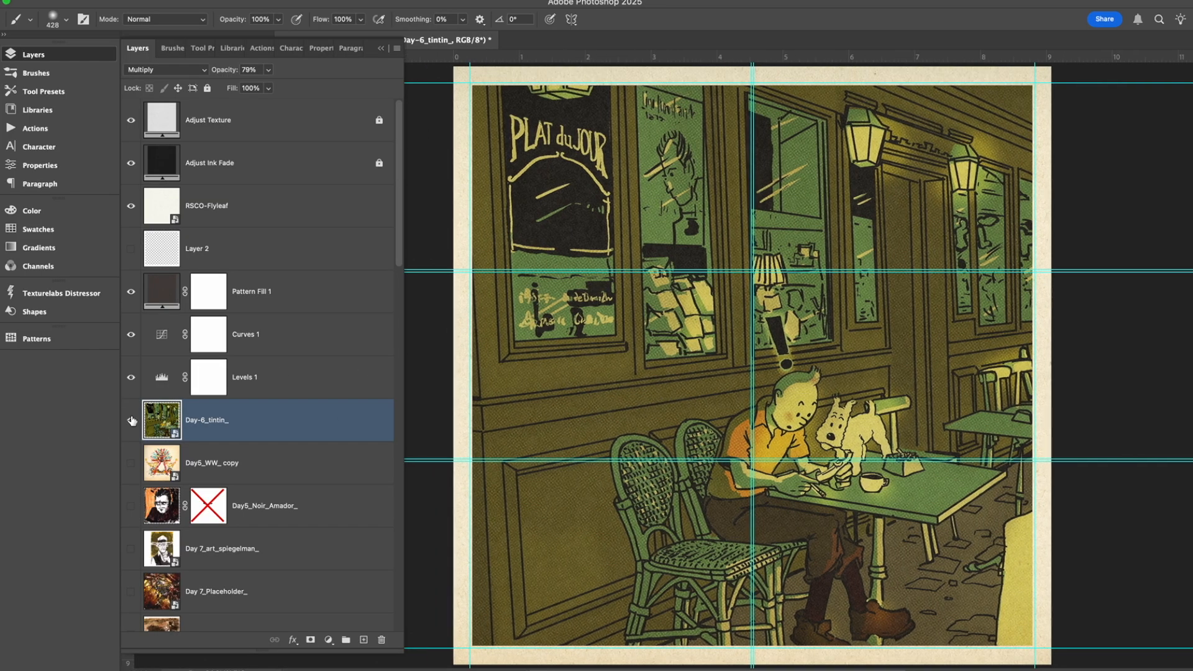
Select the Levels 1 adjustment, compare the artwork with and without it, and hide the Curves 1 adjustment.
left_click(131, 377)
left_click(131, 378)
left_click(299, 380)
left_click(132, 377)
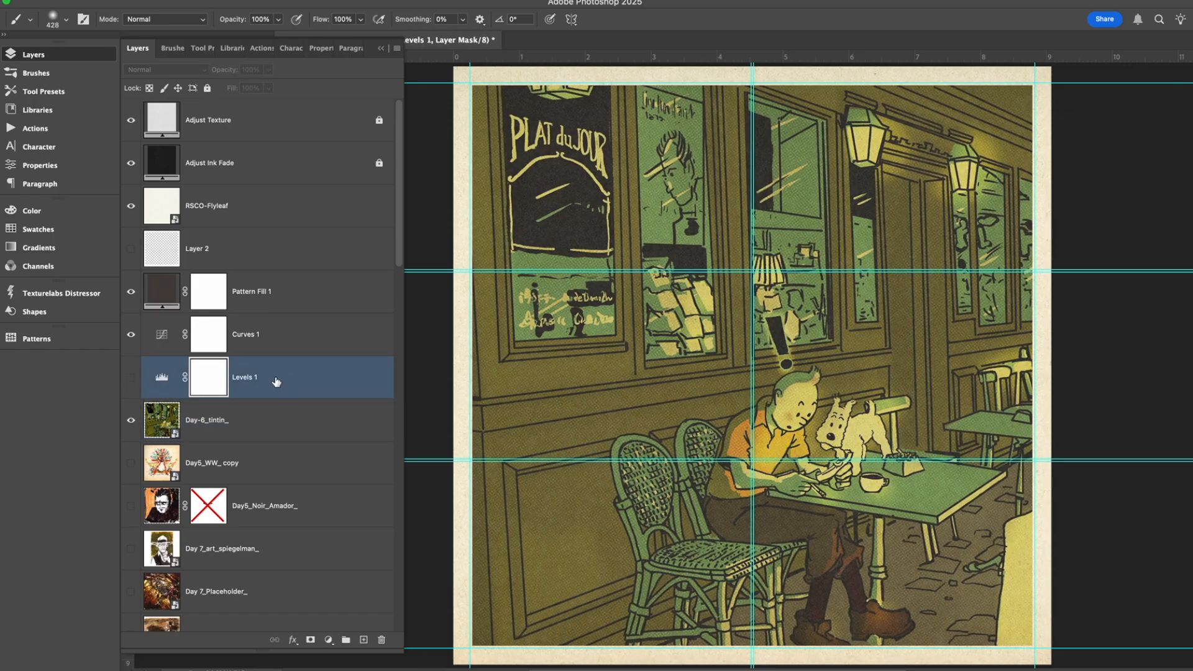
left_click(131, 377)
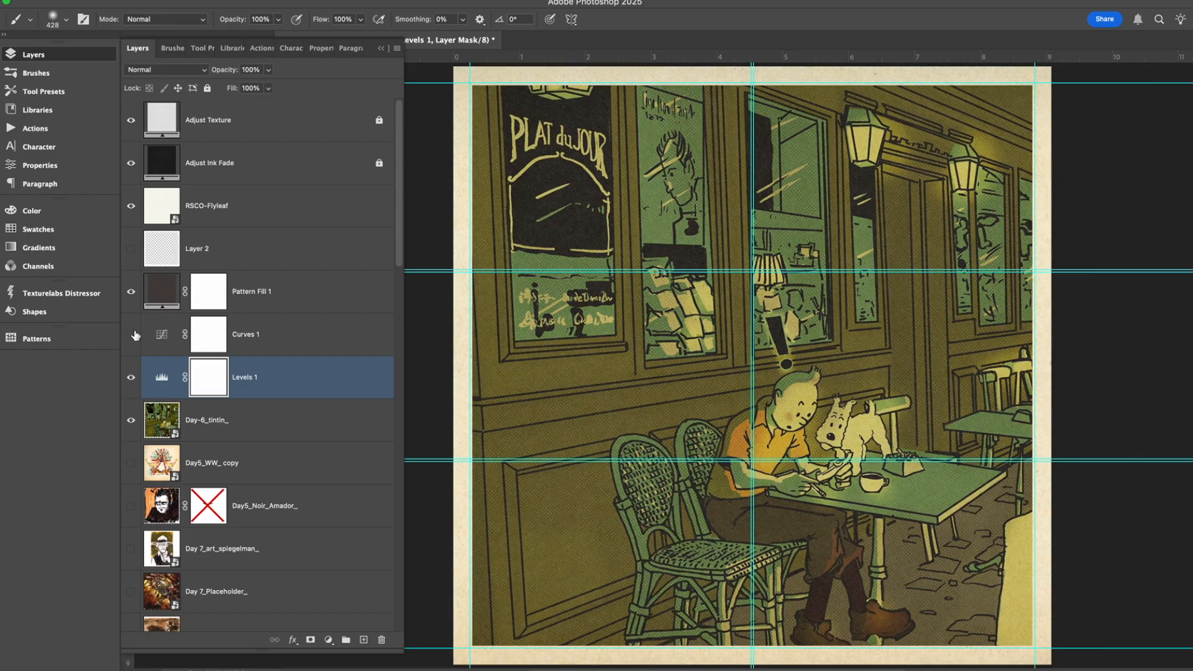
Inspect the settings of the Curves 1 and Levels 1 adjustments, and return to the layer list.
double_click(162, 334)
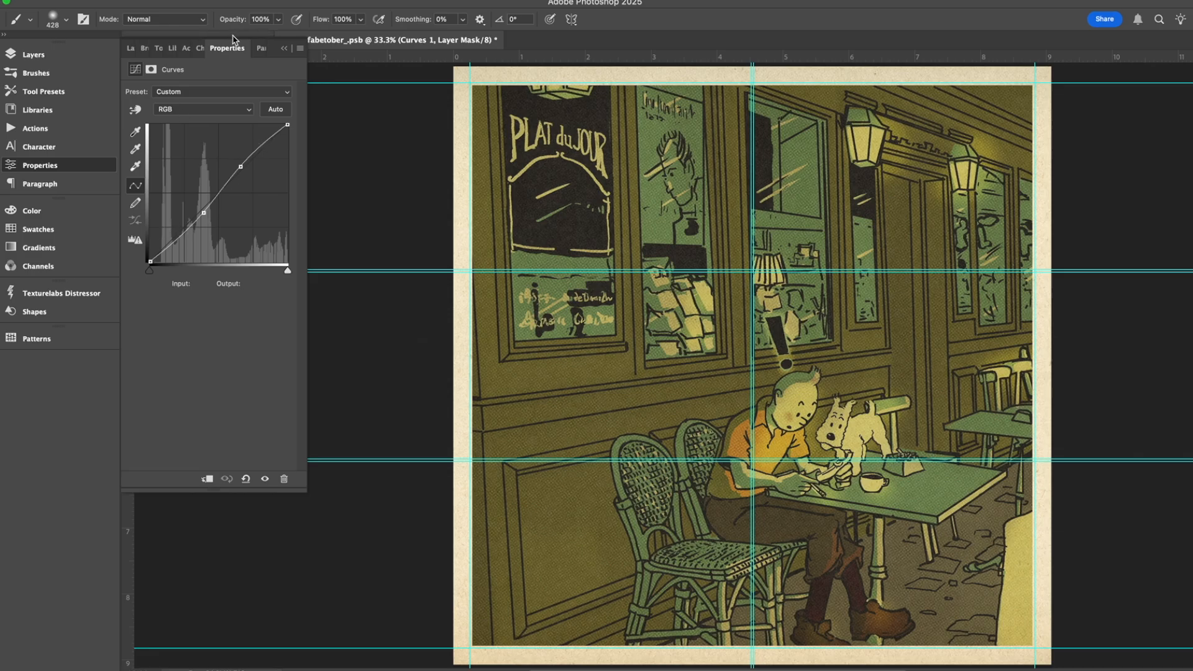
left_click(284, 49)
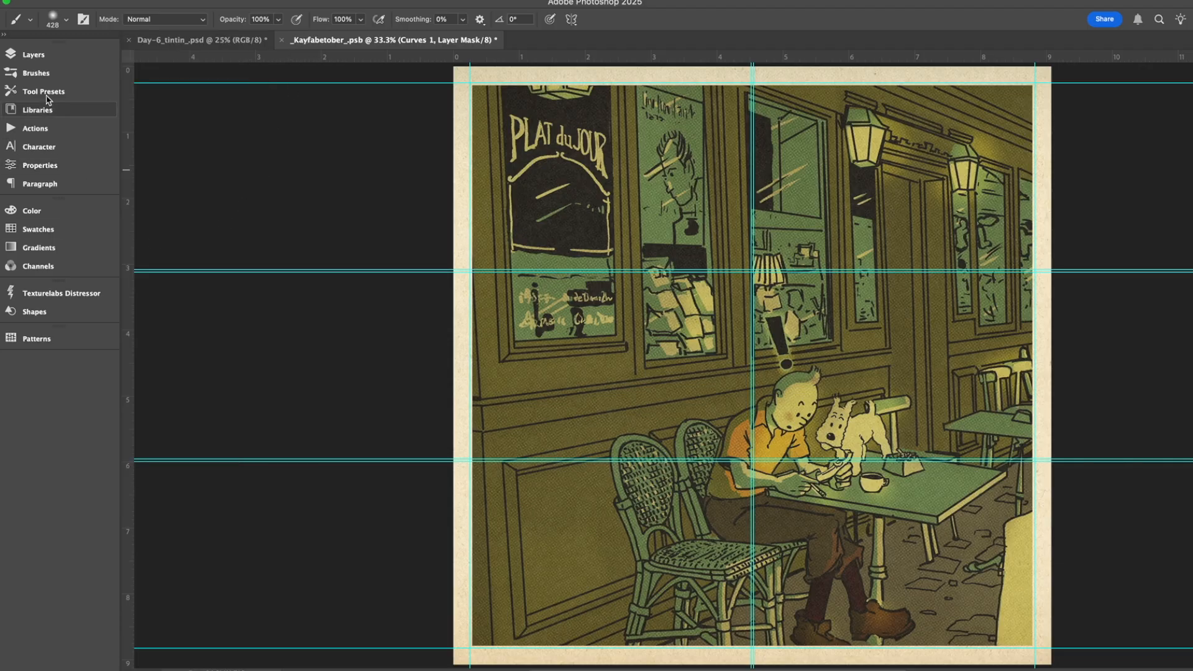
left_click(37, 54)
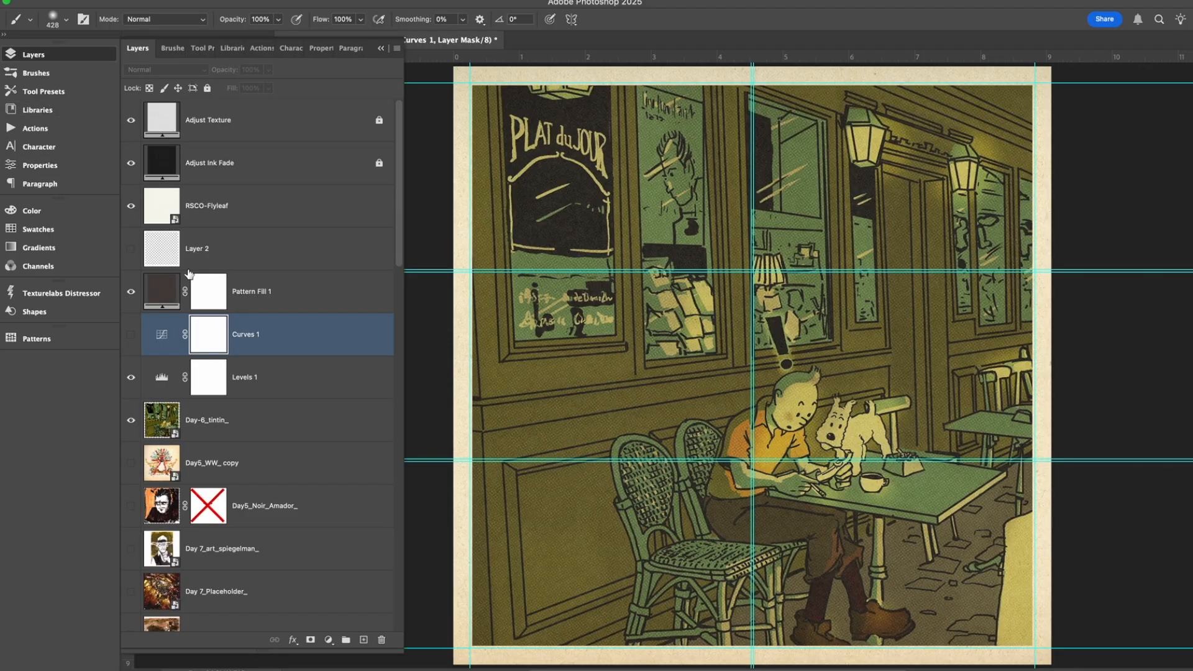
double_click(167, 378)
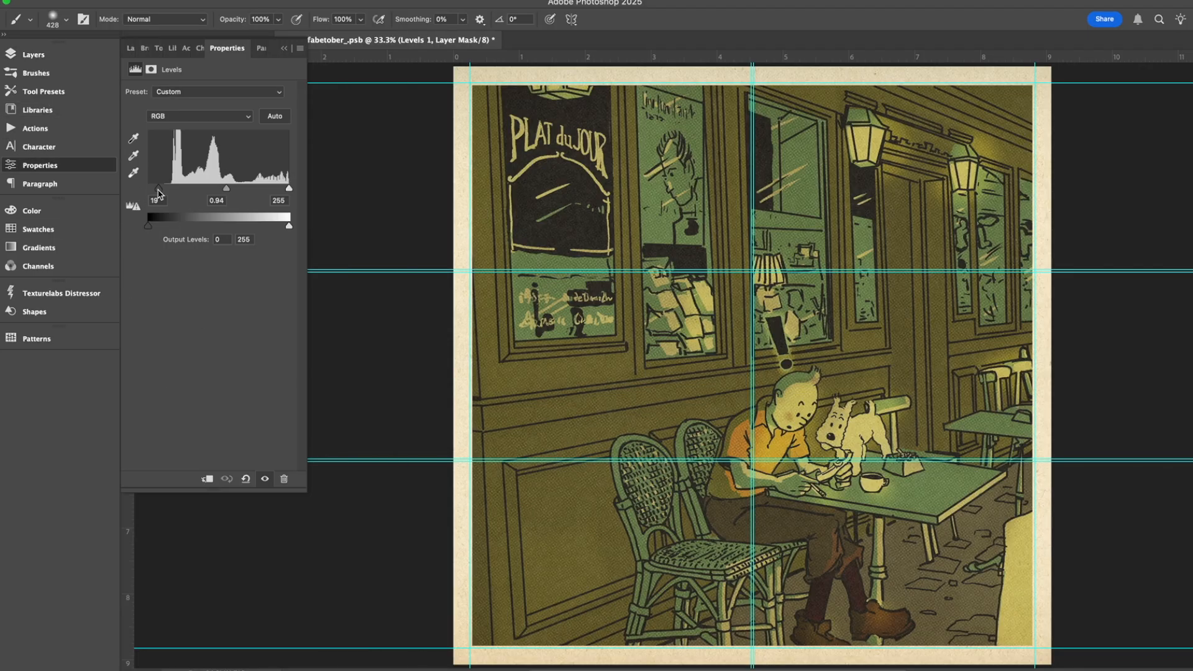
left_click_drag(156, 191, 157, 193)
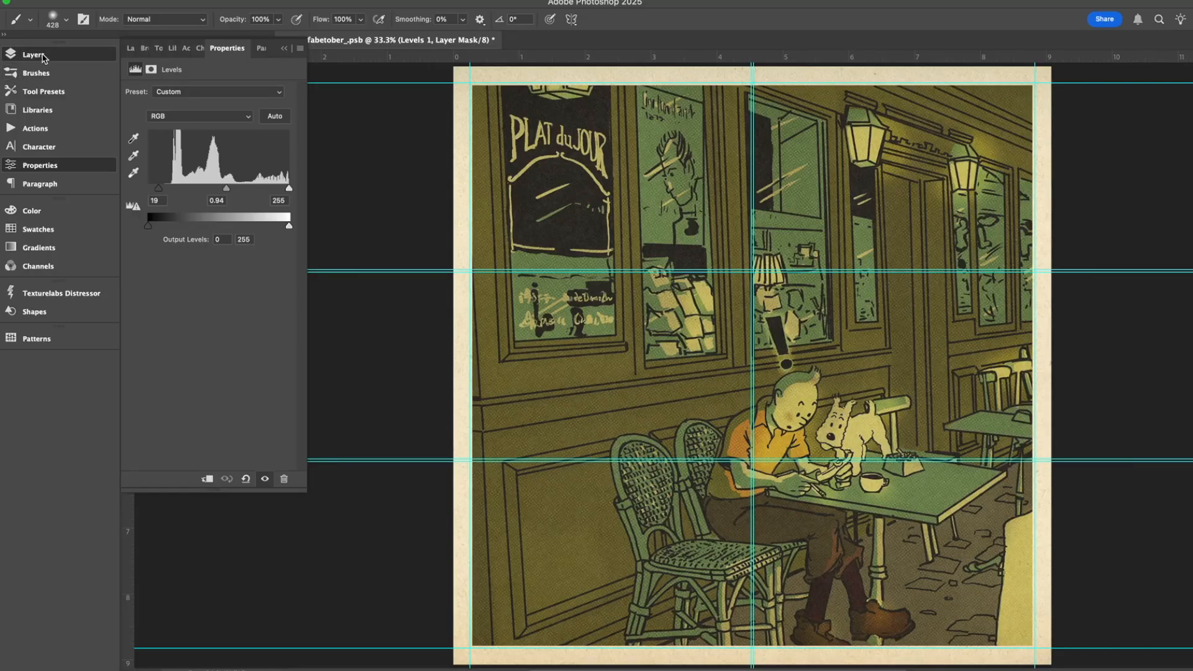
left_click(44, 58)
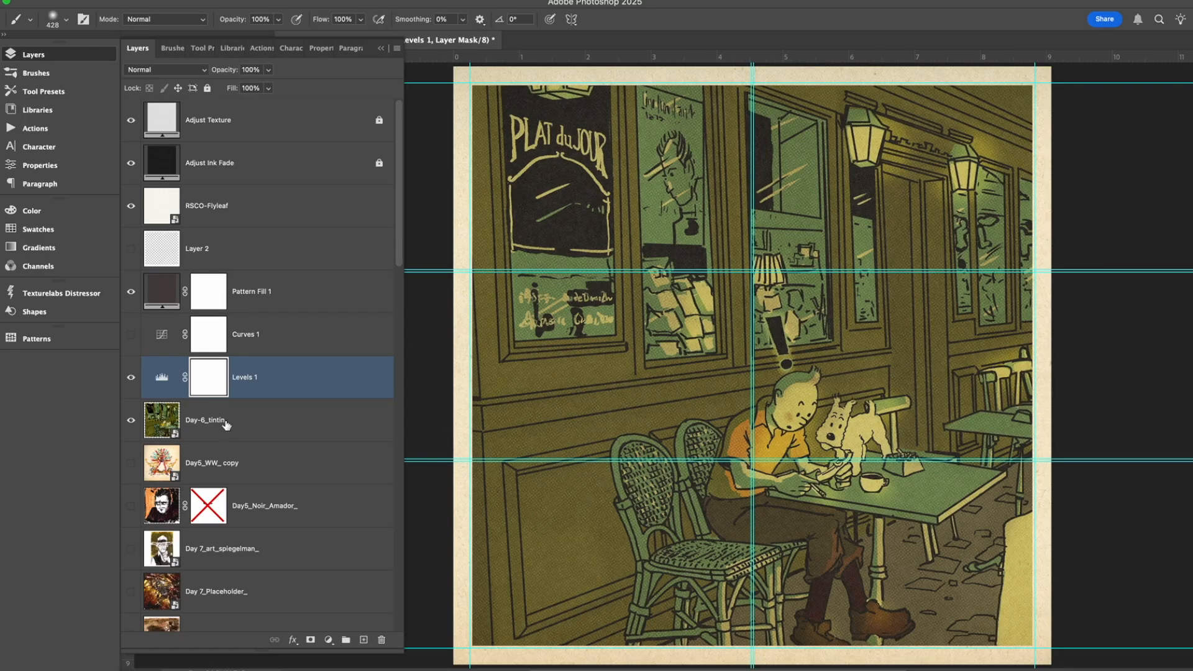
Look through the whole layer stack, and compare the page with and without the Day-6_tintin_ artwork.
scroll(226, 424, "down", 5)
scroll(226, 424, "up", 5)
scroll(205, 574, "down", 5)
scroll(208, 563, "down", 4)
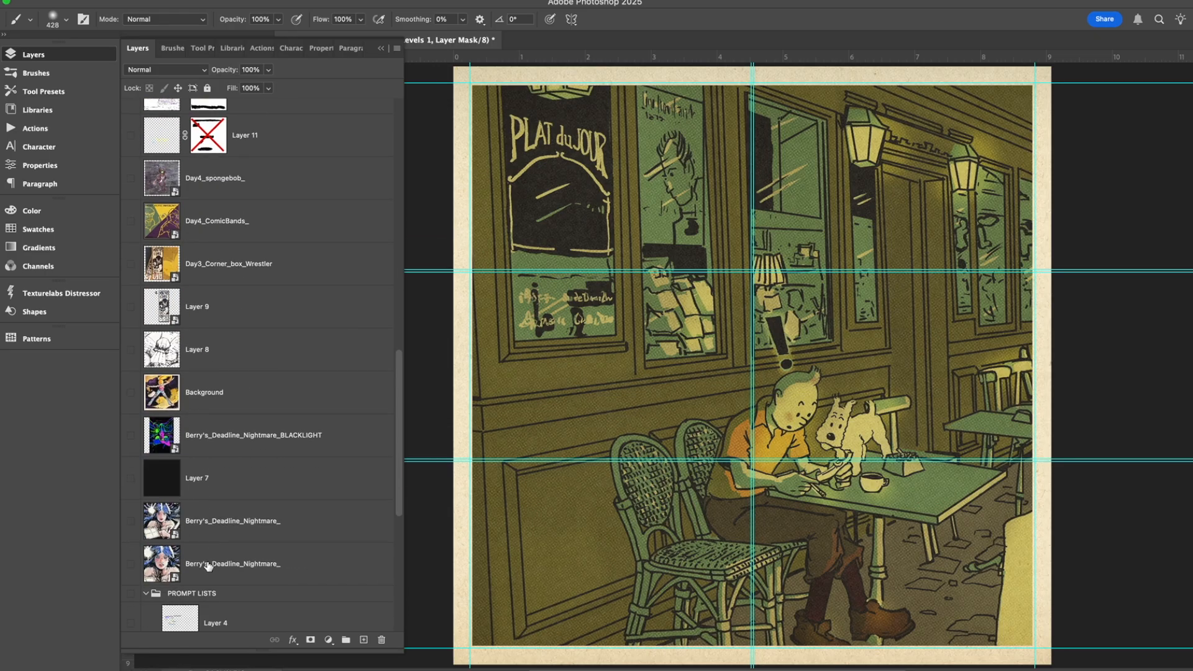
scroll(208, 562, "down", 5)
scroll(208, 562, "up", 15)
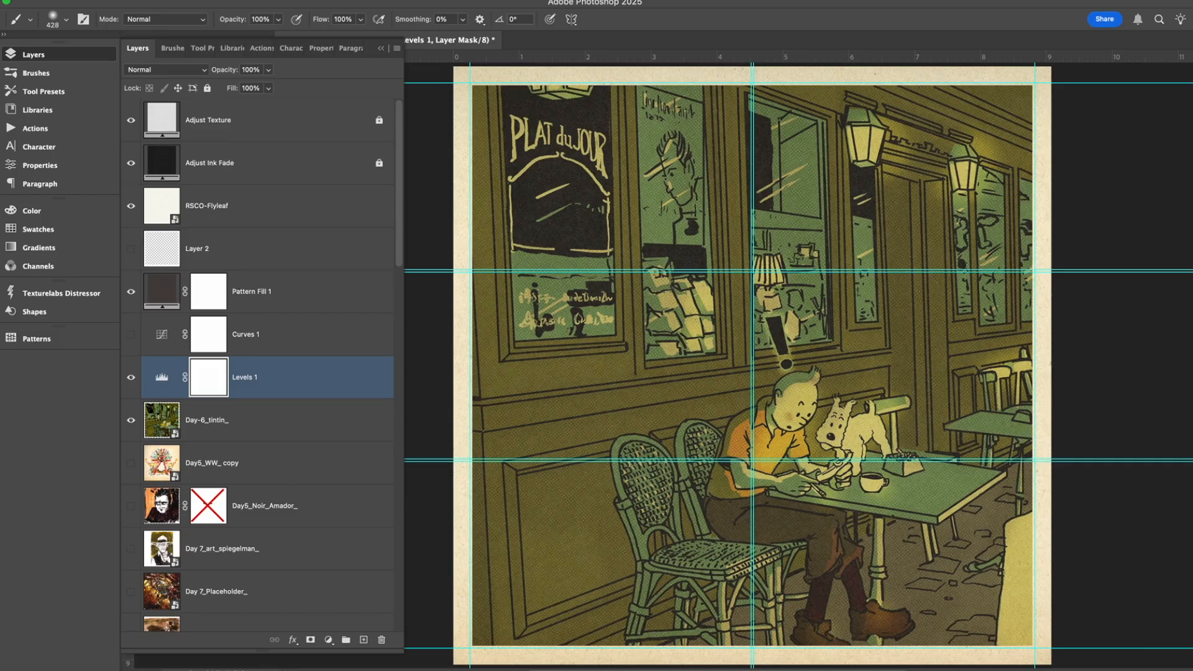
left_click(131, 420)
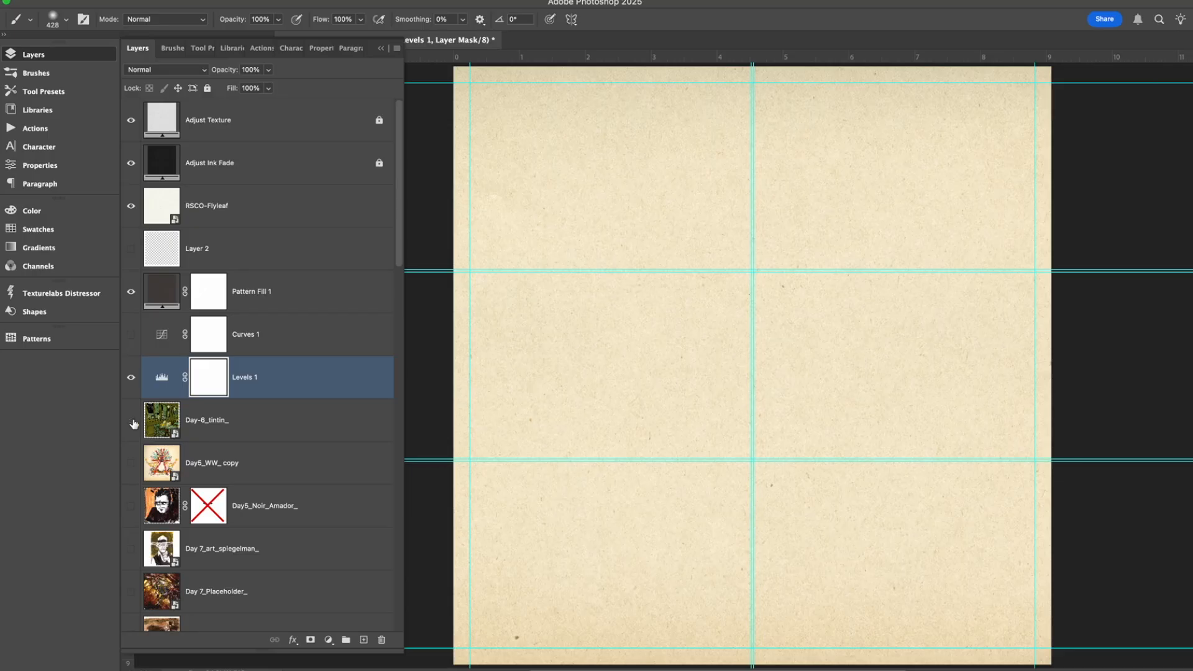
left_click(132, 420)
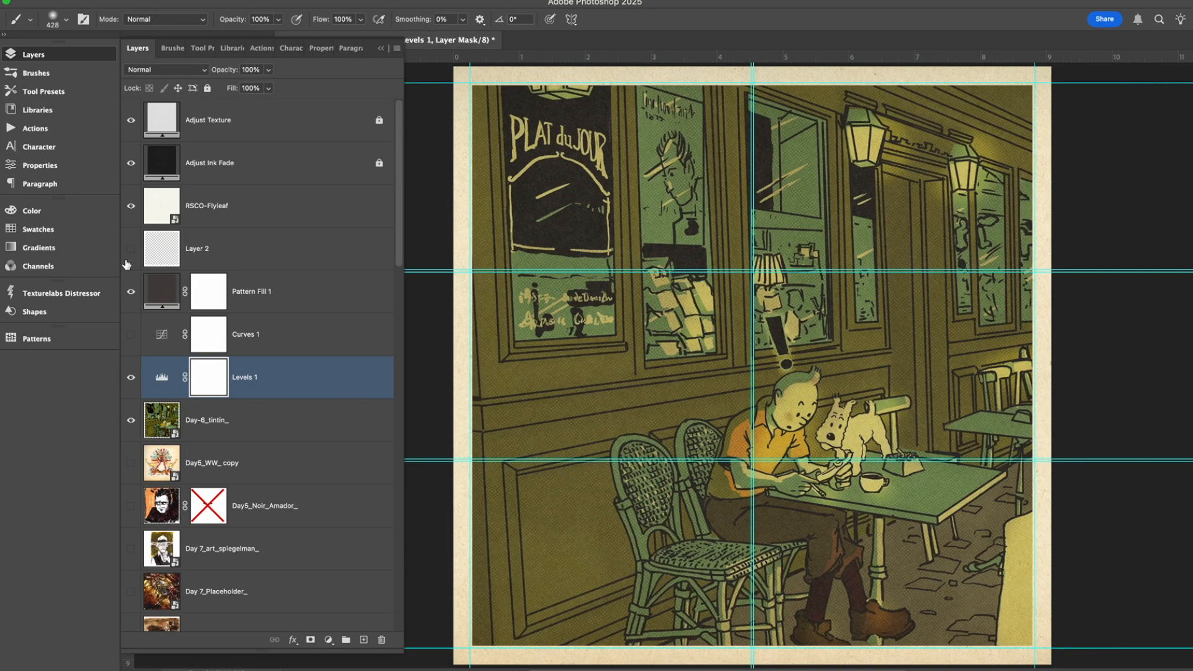
Hide the Pattern Fill 1 layer, and preview the Layer 2 page border before hiding it again.
left_click(131, 291)
left_click(130, 249)
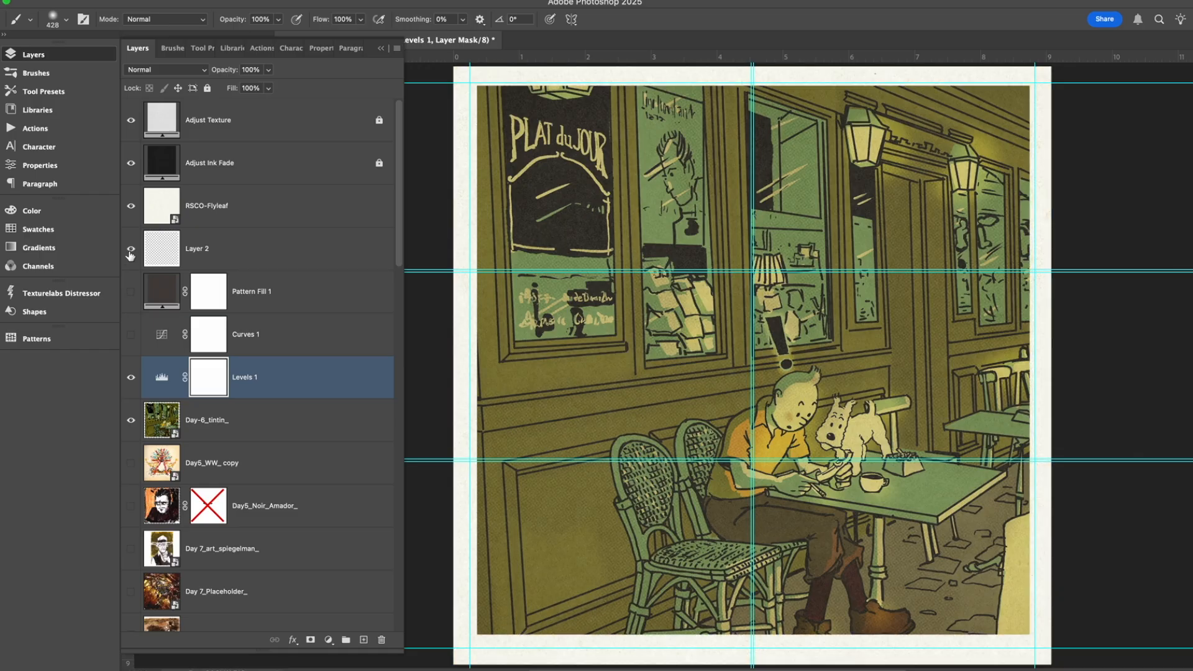
left_click(131, 254)
left_click(130, 249)
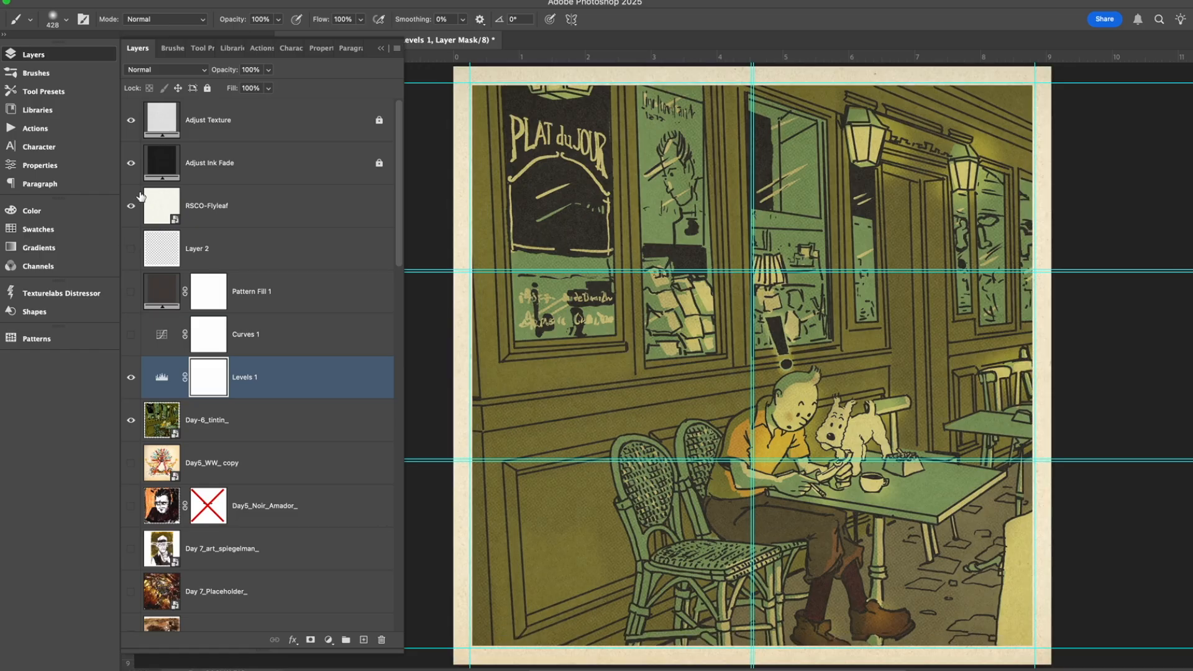
Compare the page with and without the RSCO-Flyleaf and Bonelli_02 paper texture layers.
left_click(131, 206)
left_click(265, 206)
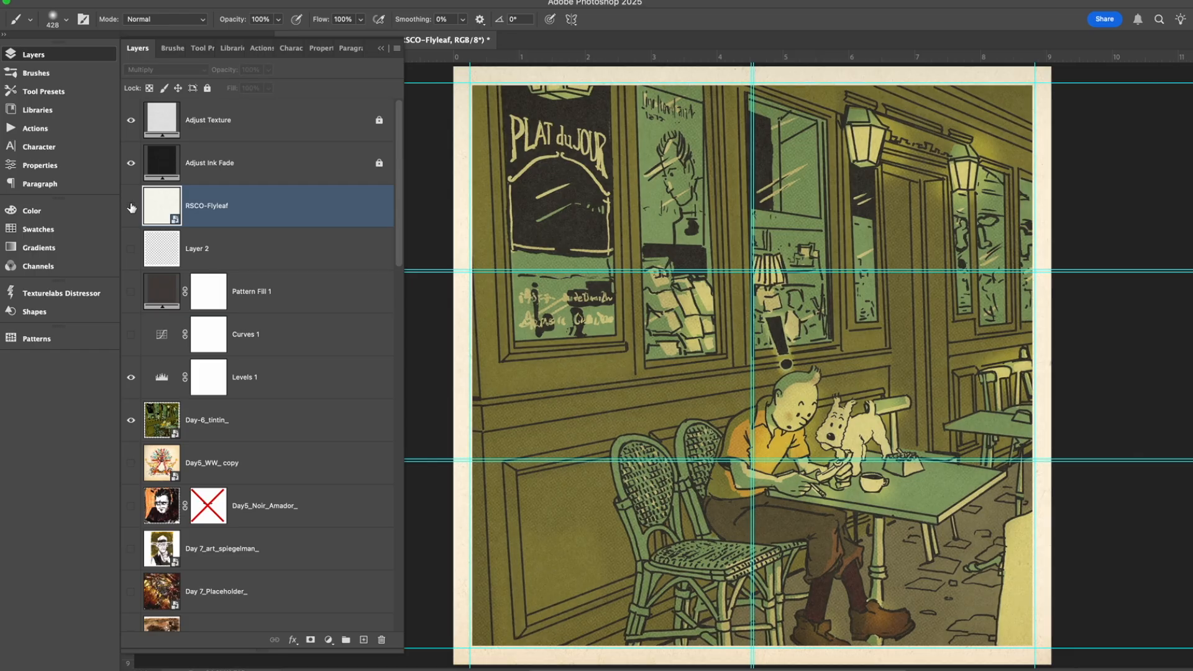
scroll(248, 215, "down", 15)
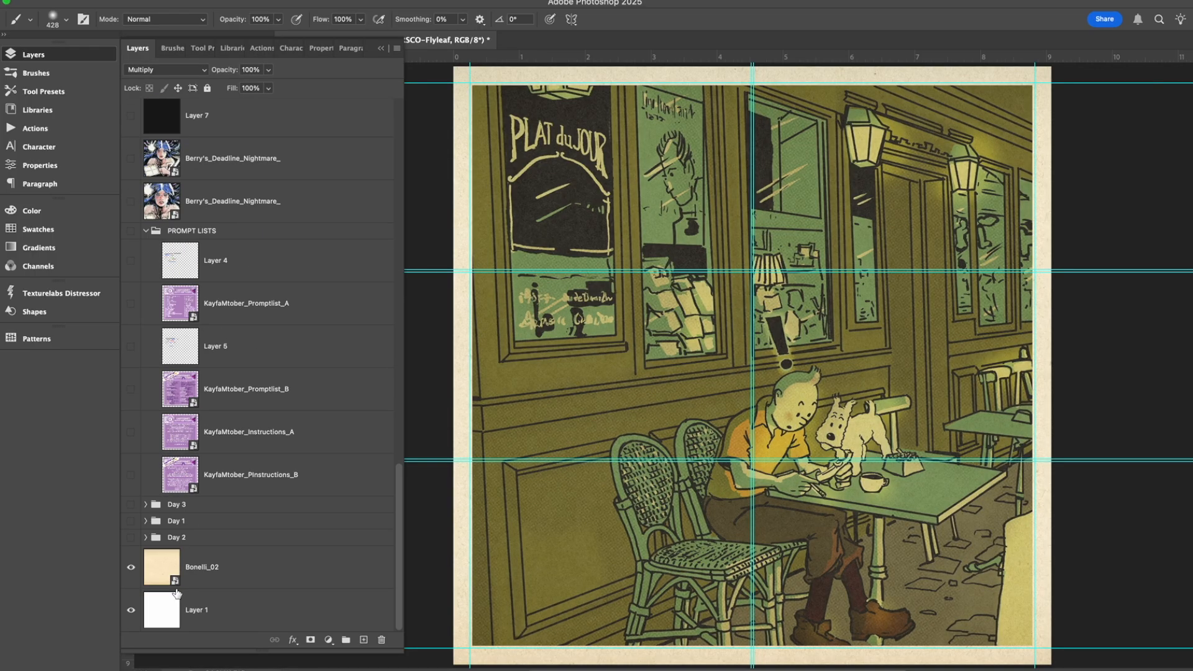
left_click(130, 571)
scroll(258, 568, "up", 15)
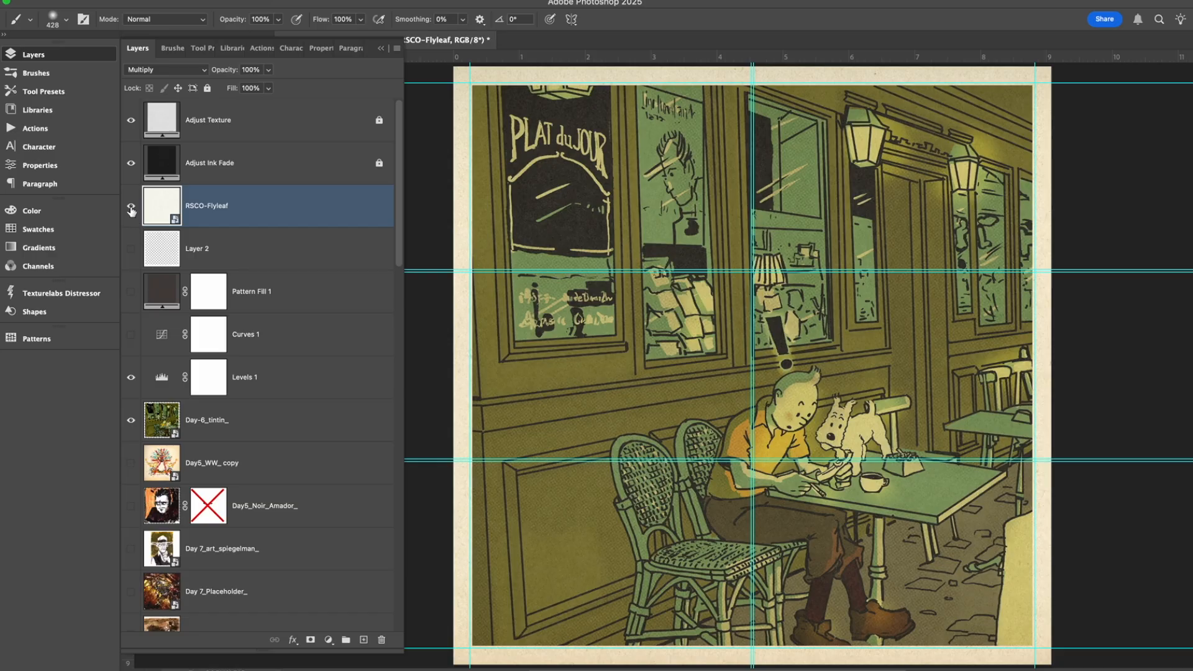
left_click(131, 208)
left_click(131, 208)
Unlock the Adjust Ink Fade layer, and open its Pattern Fill settings and cancel out of them.
left_click(270, 173)
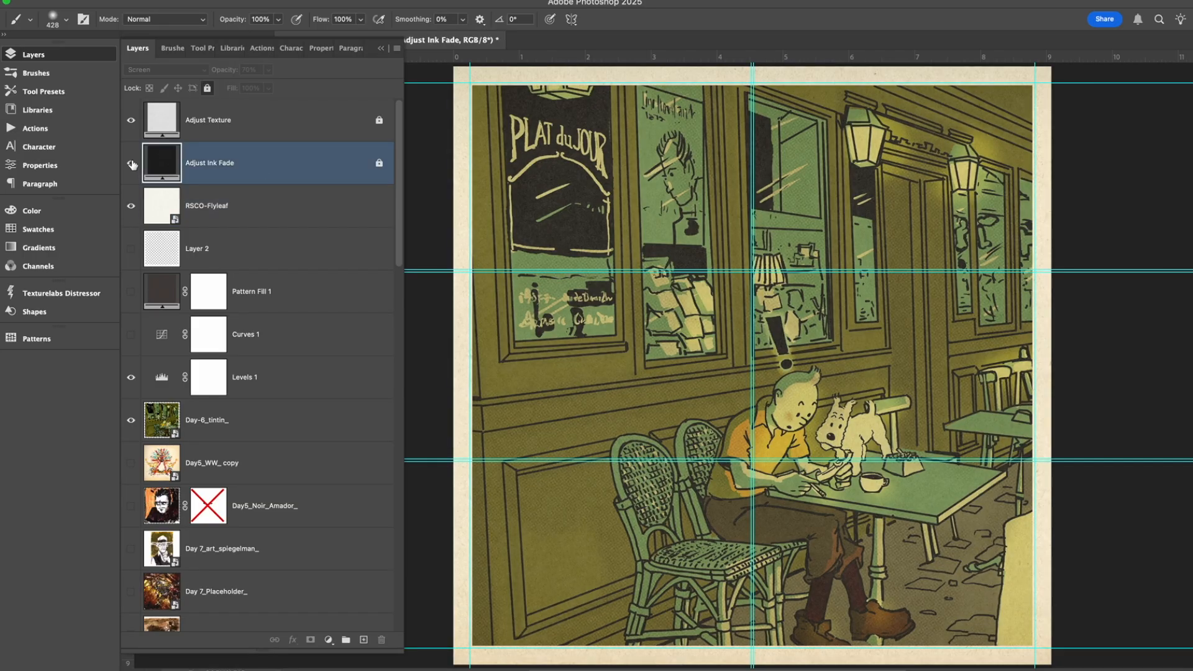
double_click(166, 159)
left_click(565, 245)
left_click(380, 166)
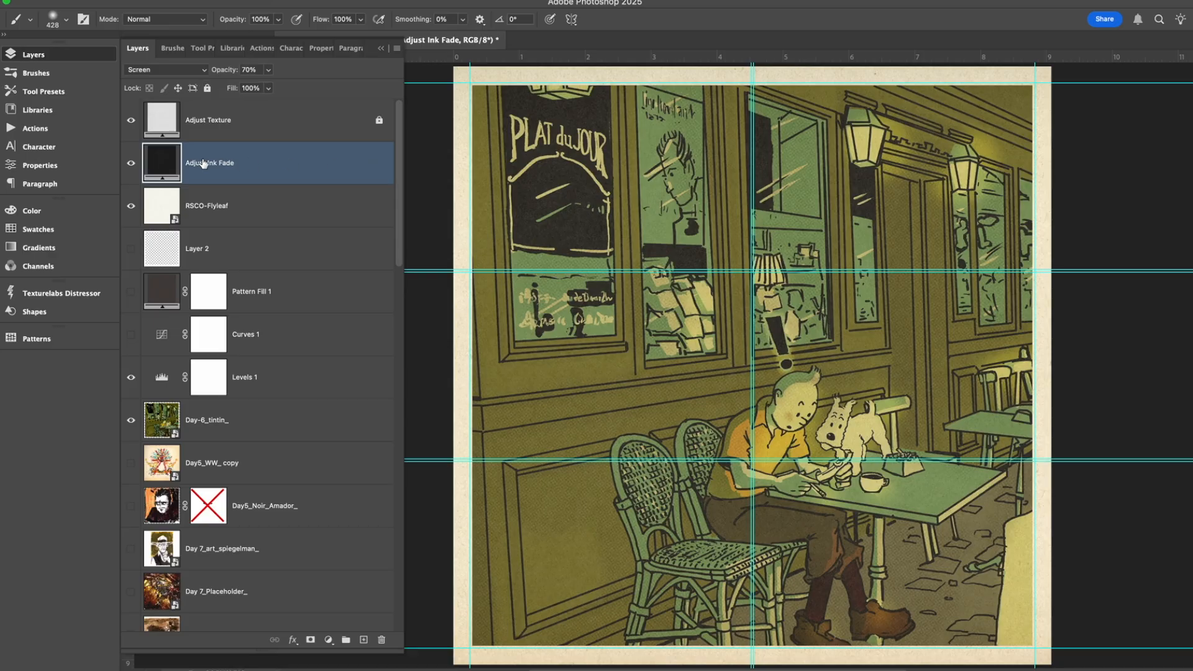
double_click(157, 166)
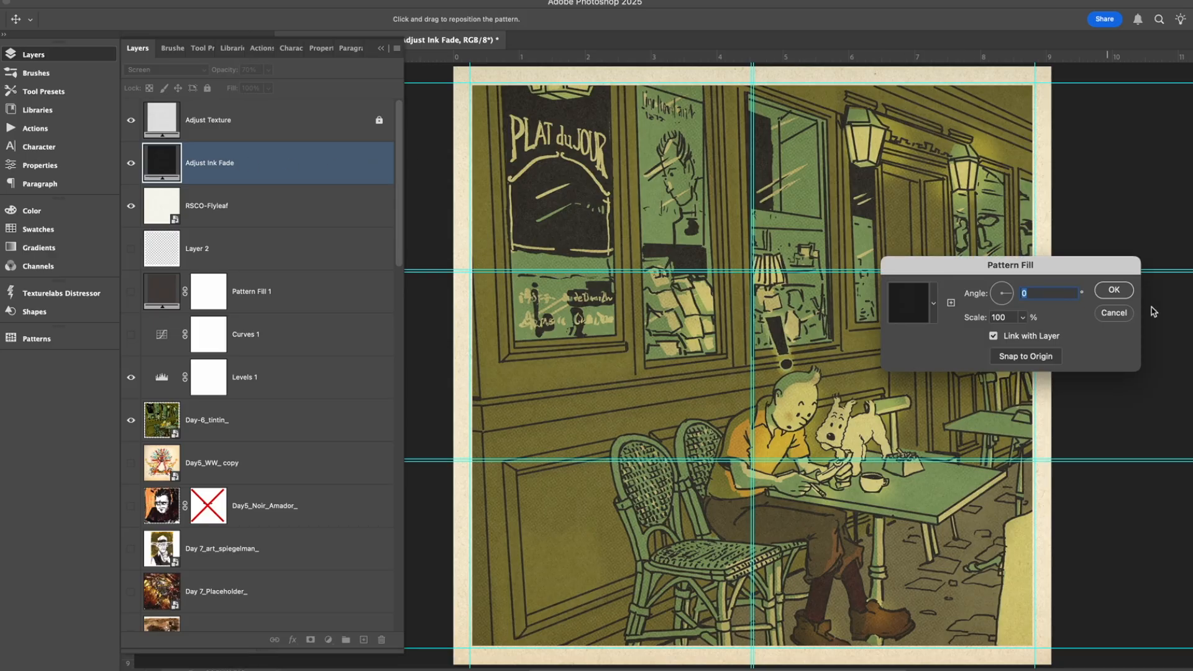
left_click(1112, 316)
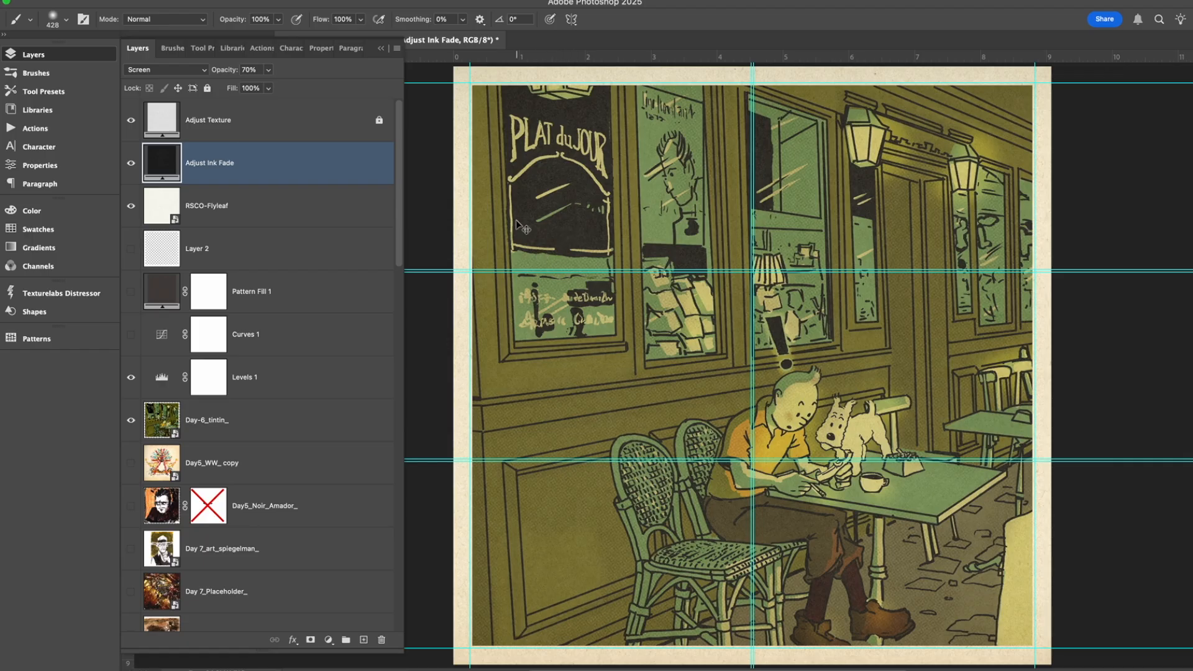
Examine the black areas of the PLAT du JOUR window up close with and without the Adjust Ink Fade layer.
key("super+plus")
key("super+plus")
key("super+plus")
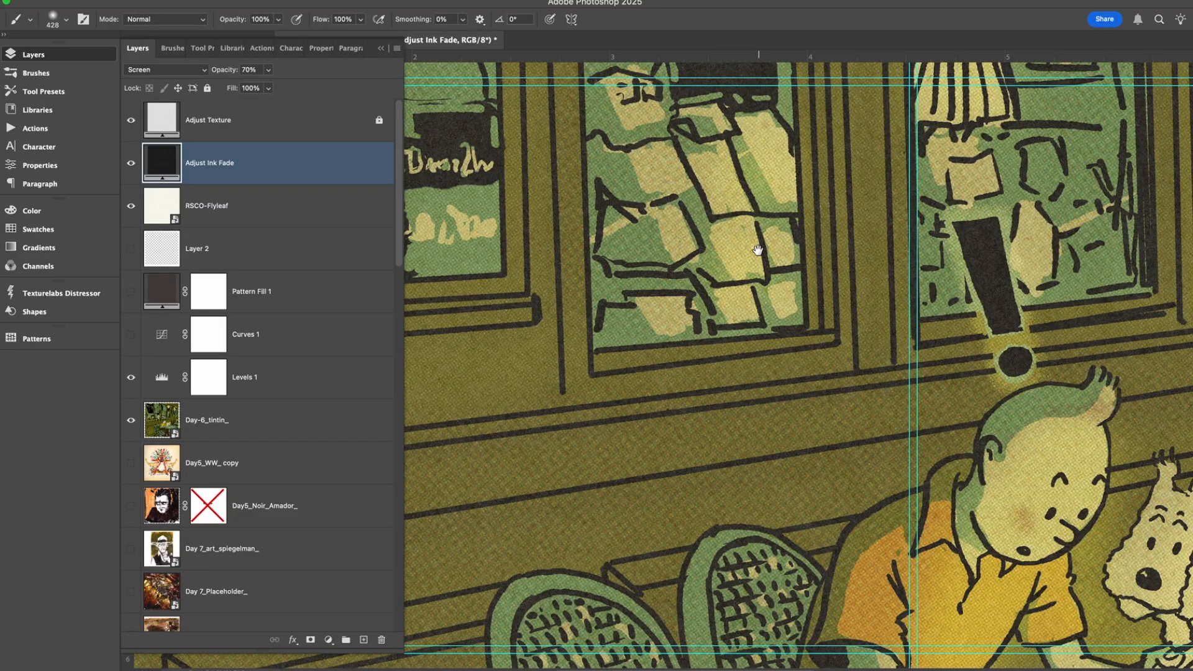
scroll(758, 250, "up", 10)
scroll(758, 251, "left", 5)
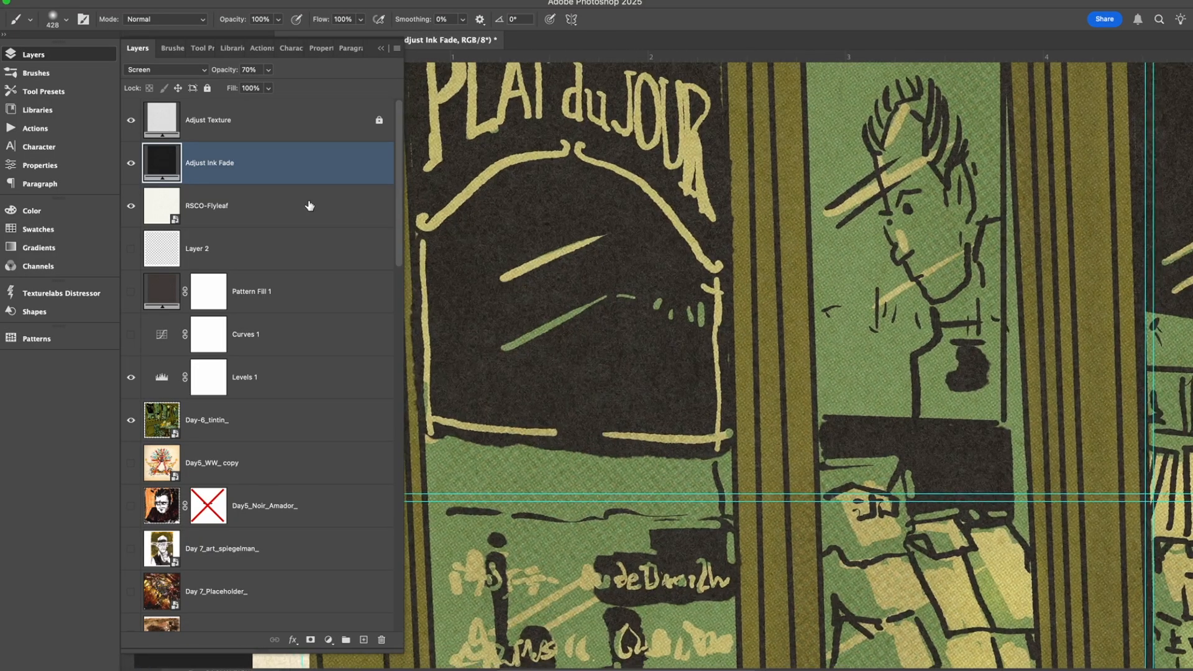
left_click(131, 163)
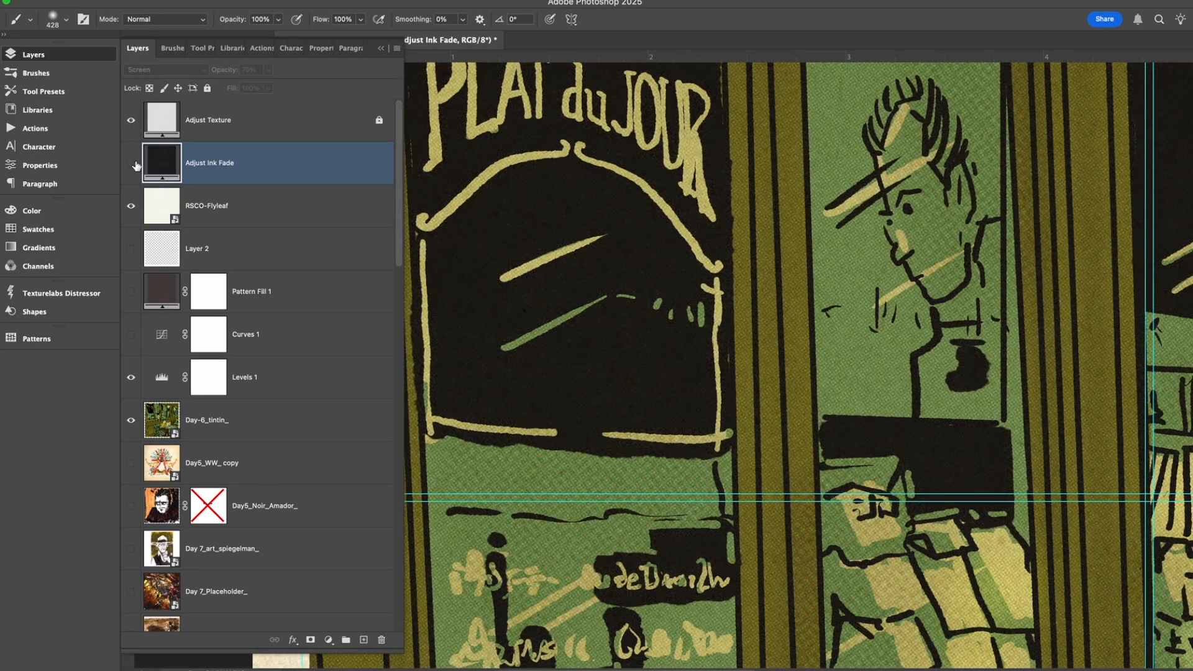
left_click(131, 164)
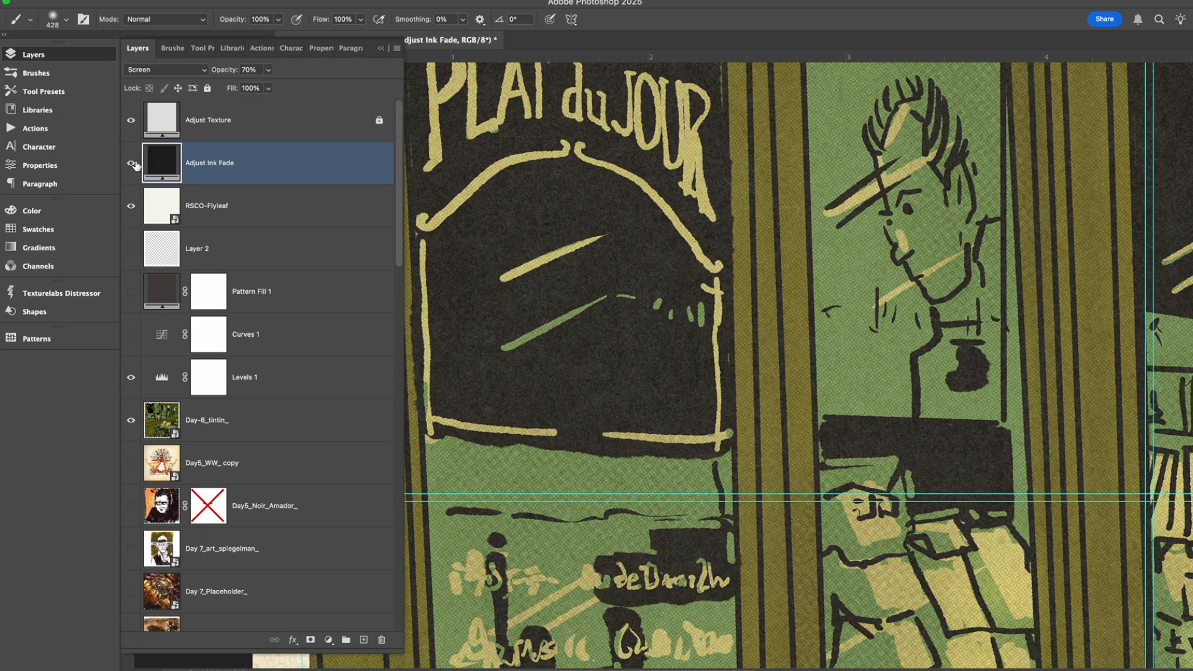
left_click(131, 164)
left_click(131, 163)
Select the Adjust Texture layer and compare the close-up of the inks with and without it.
left_click(287, 133)
left_click(129, 125)
left_click(128, 125)
left_click(129, 125)
left_click(128, 126)
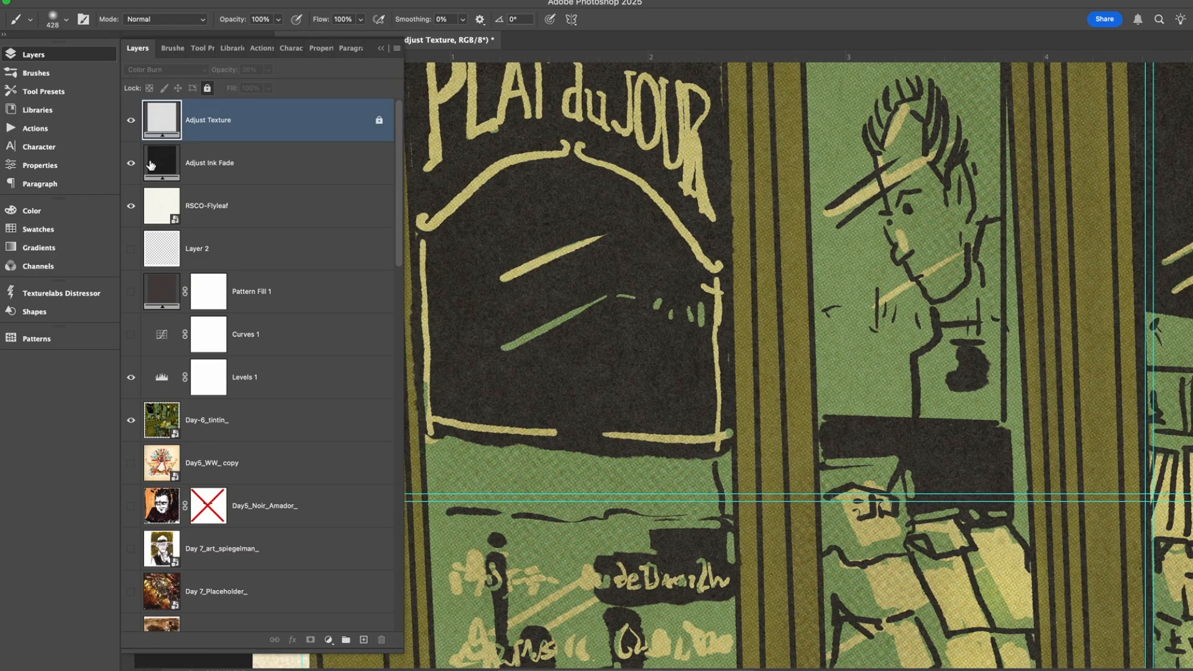
Hide and reshow the Adjust Ink Fade and Adjust Texture layers in turn to compare their effects.
left_click(132, 163)
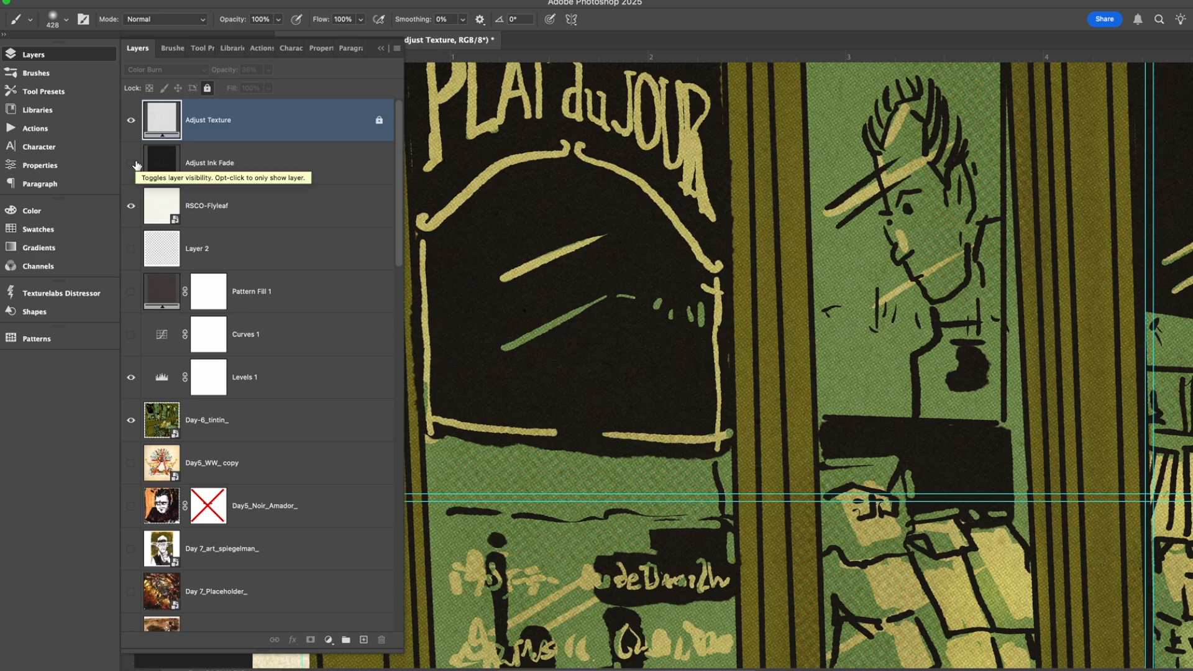
left_click(131, 120)
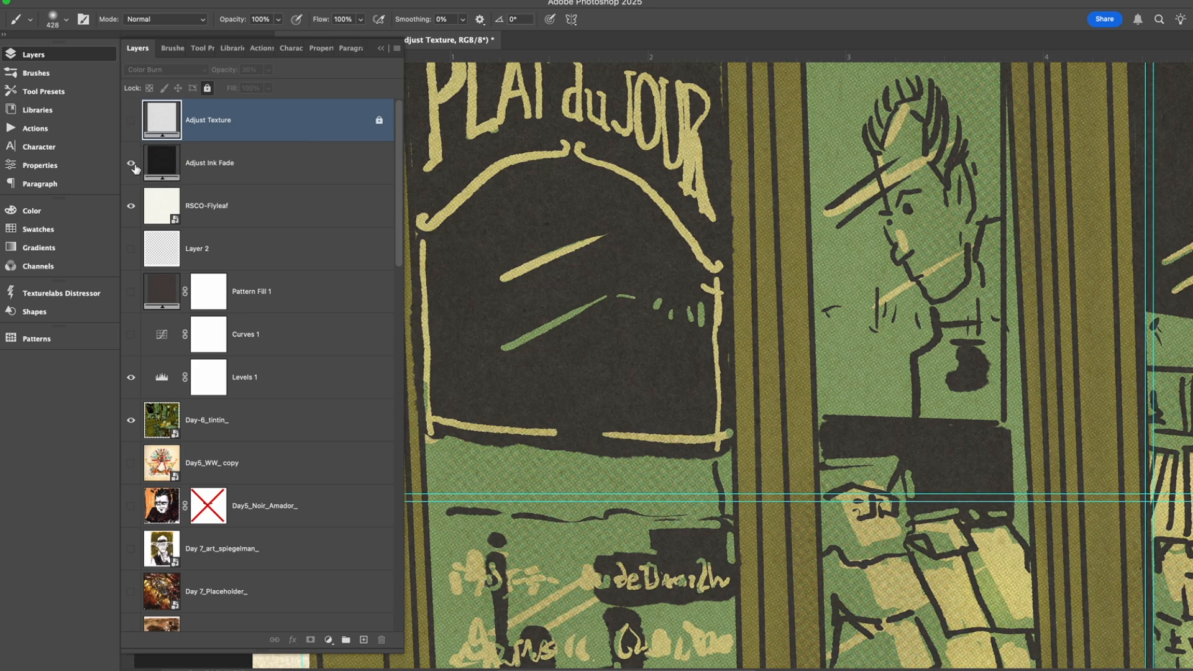
left_click(114, 125)
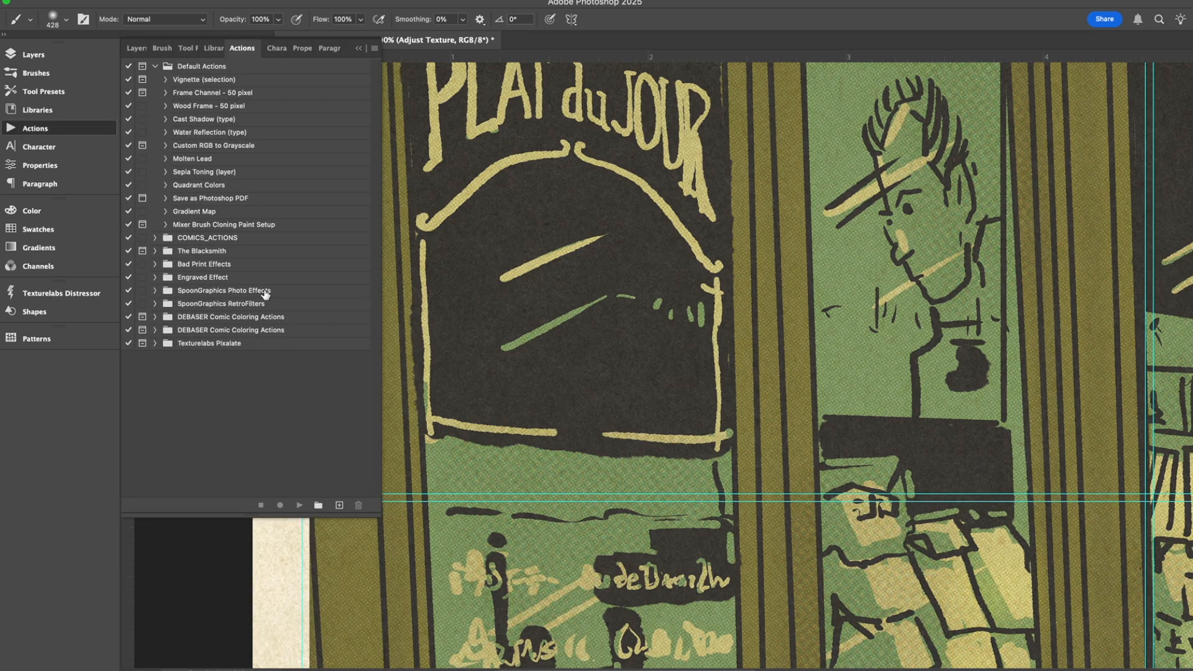
left_click(34, 55)
left_click(131, 120)
scroll(619, 226, "up", 3)
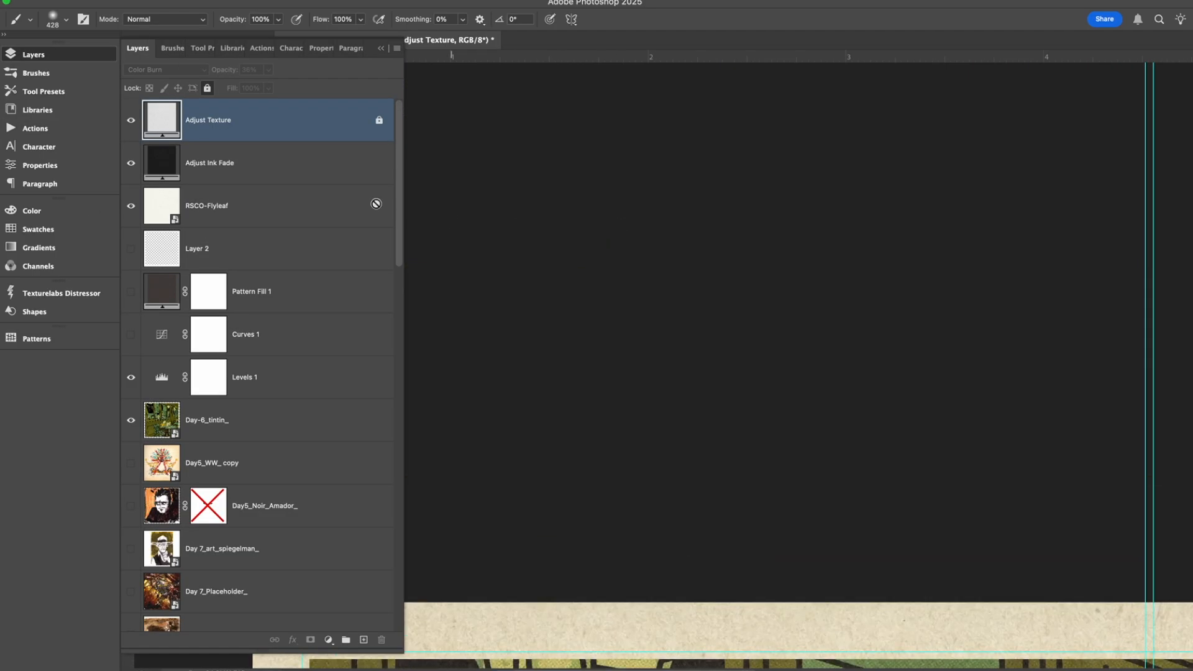
scroll(294, 126, "down", 3)
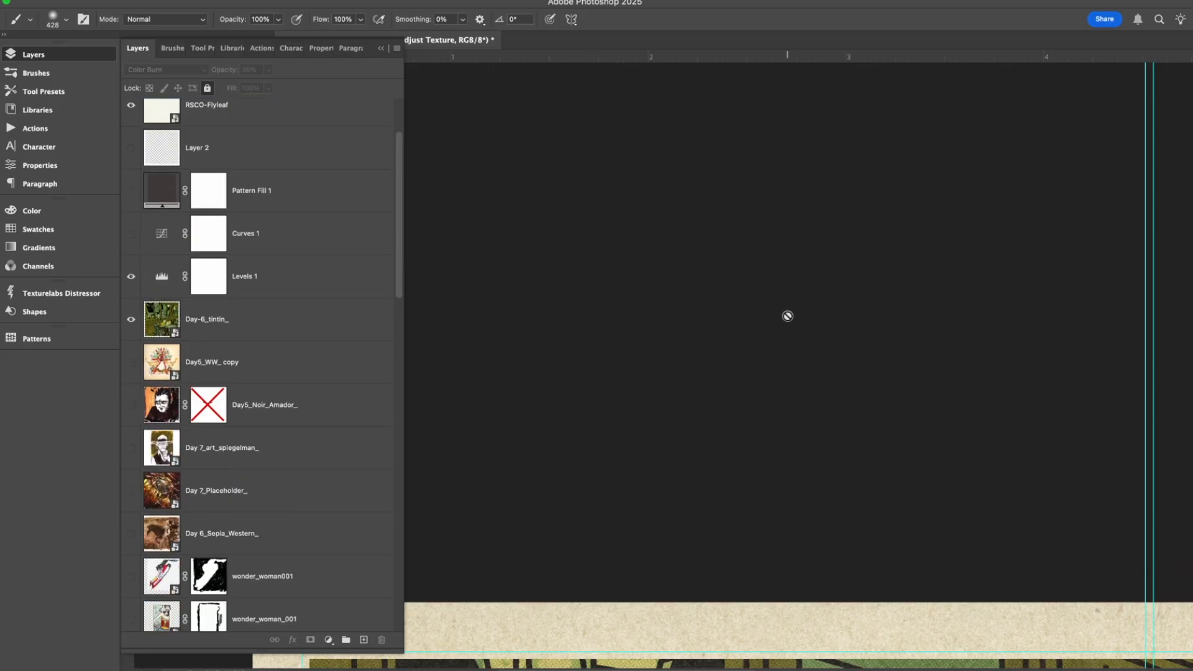
Examine close-ups of the café window, wall panels and wicker chairs to see the paper texture and halftones, ending on the full page.
scroll(785, 317, "down", 10)
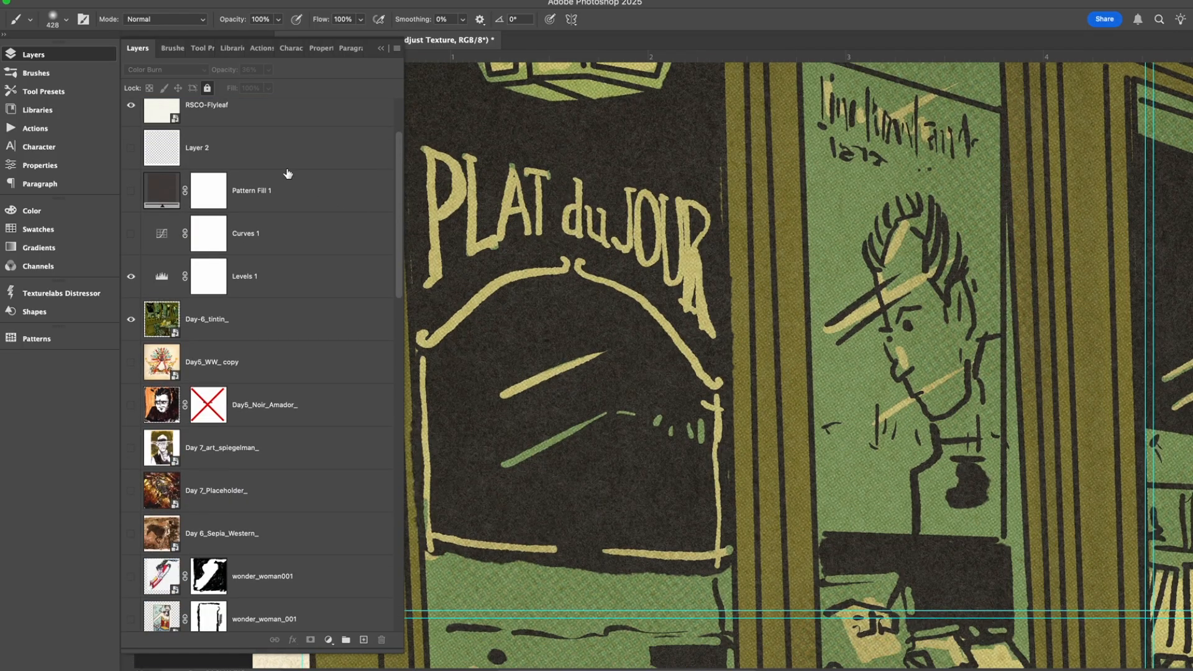
scroll(287, 173, "up", 2)
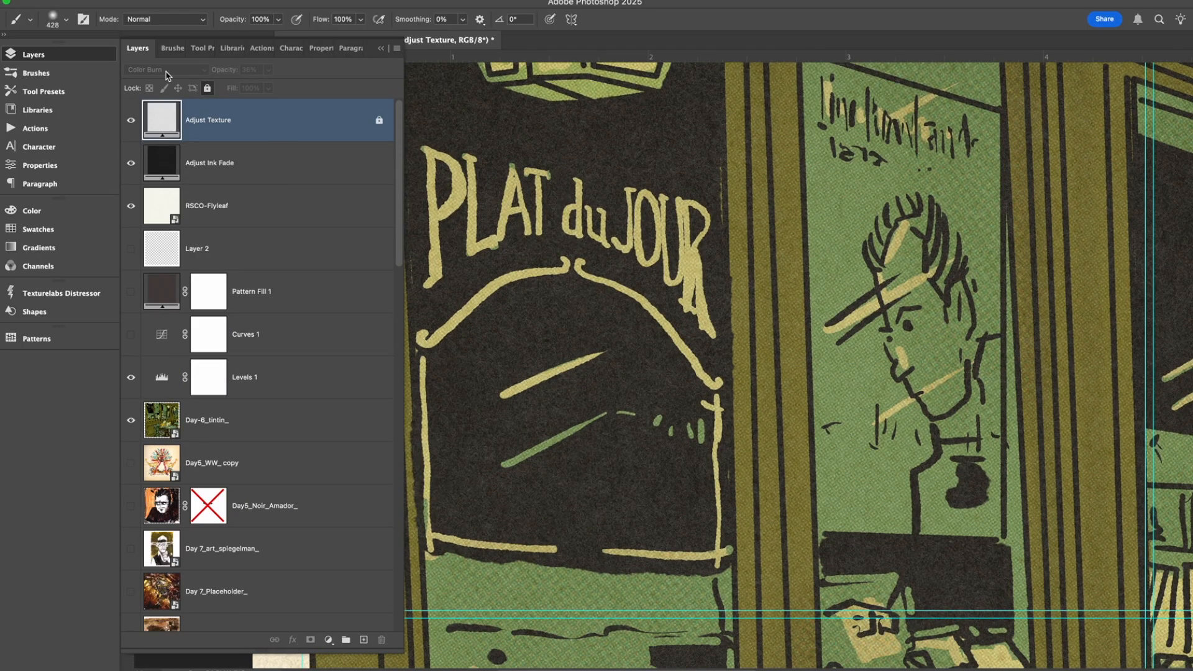
scroll(662, 241, "down", 6)
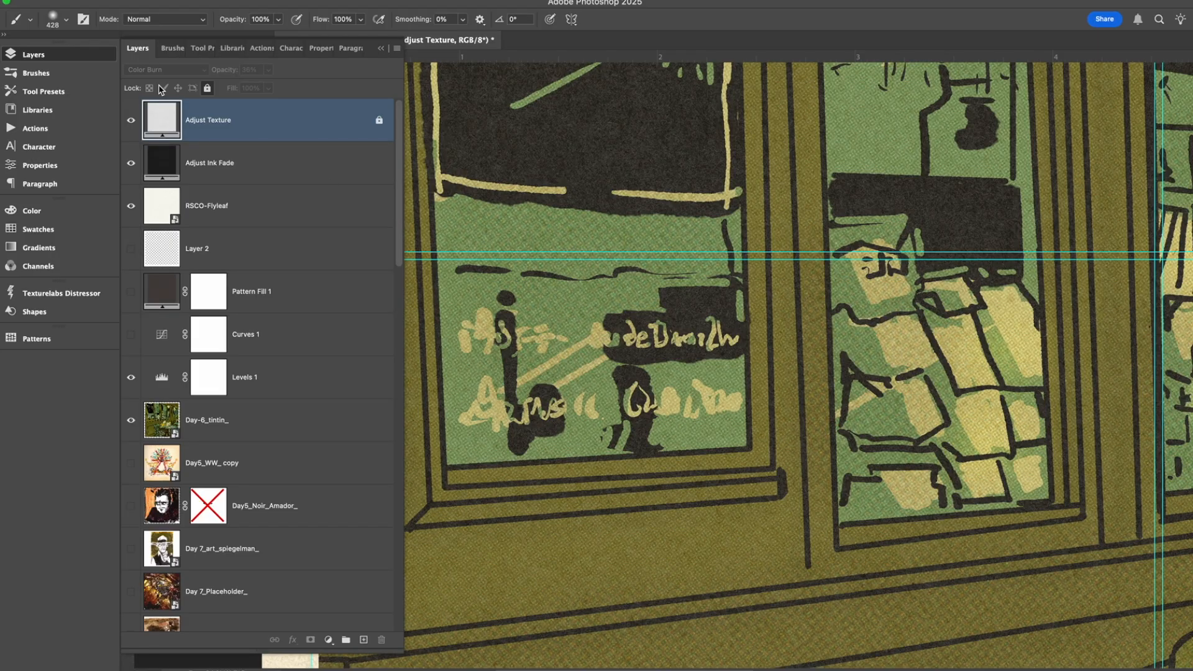
scroll(697, 299, "down", 8)
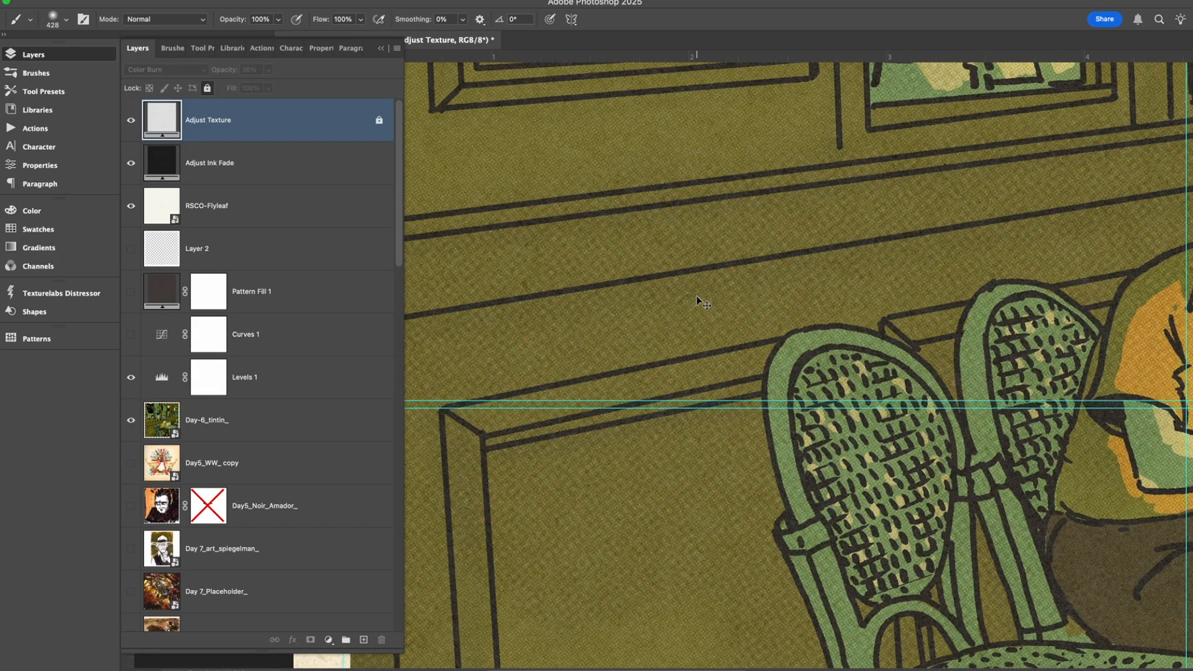
scroll(695, 296, "up", 4)
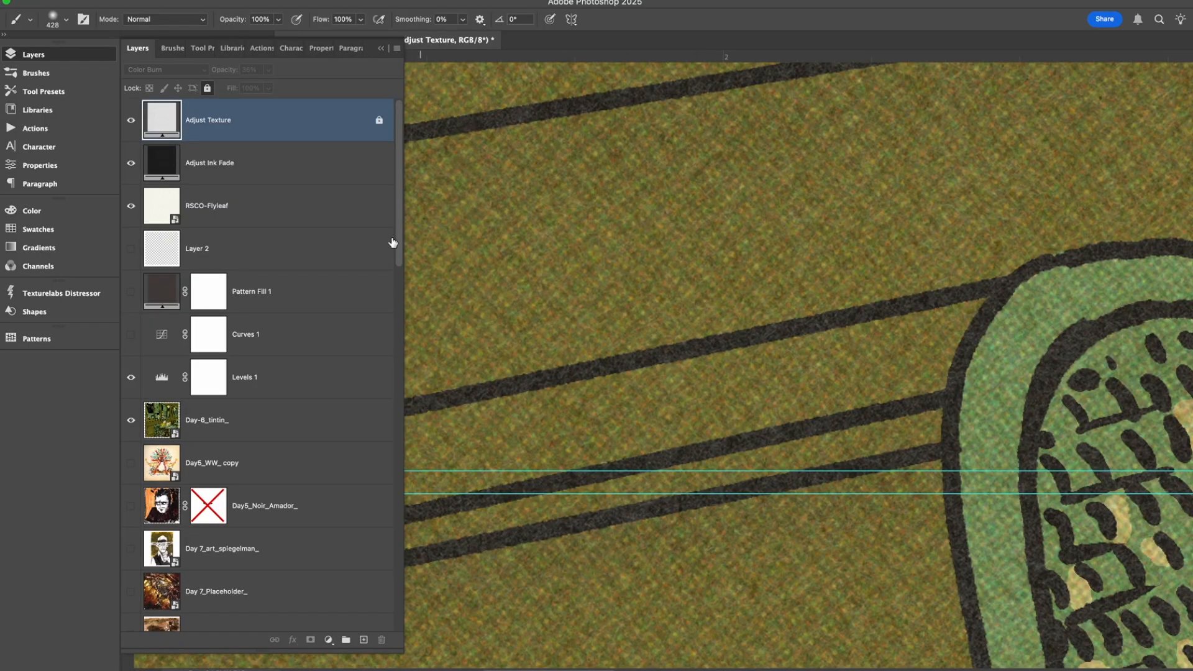
key("super+minus")
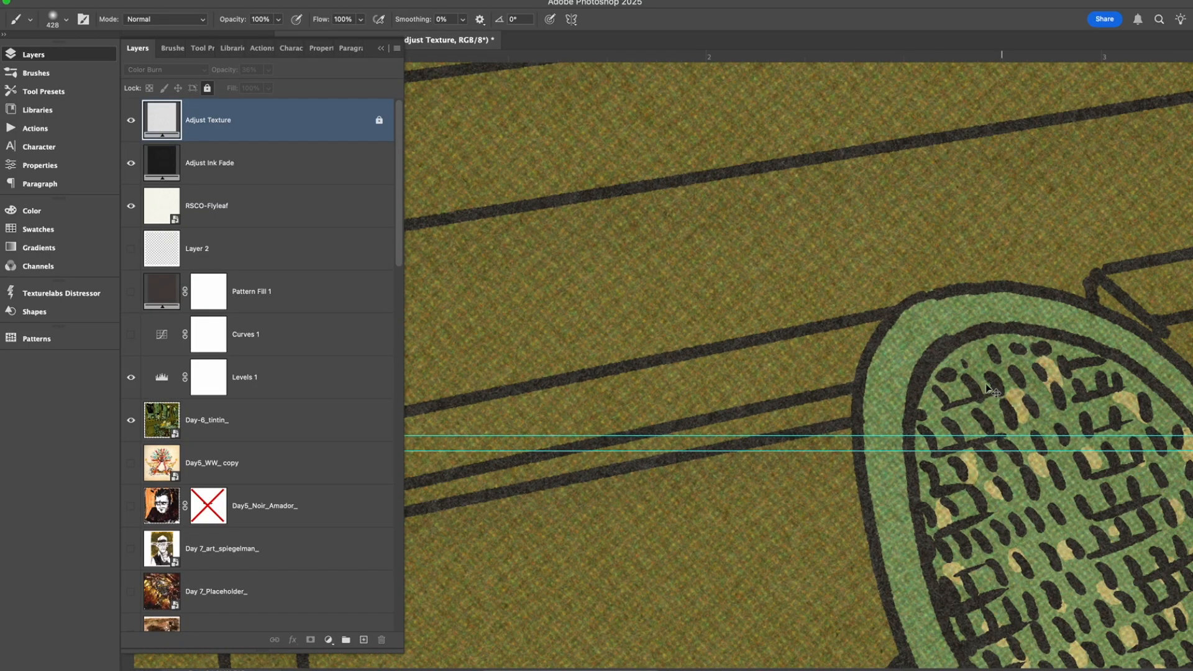
scroll(708, 309, "down", 10)
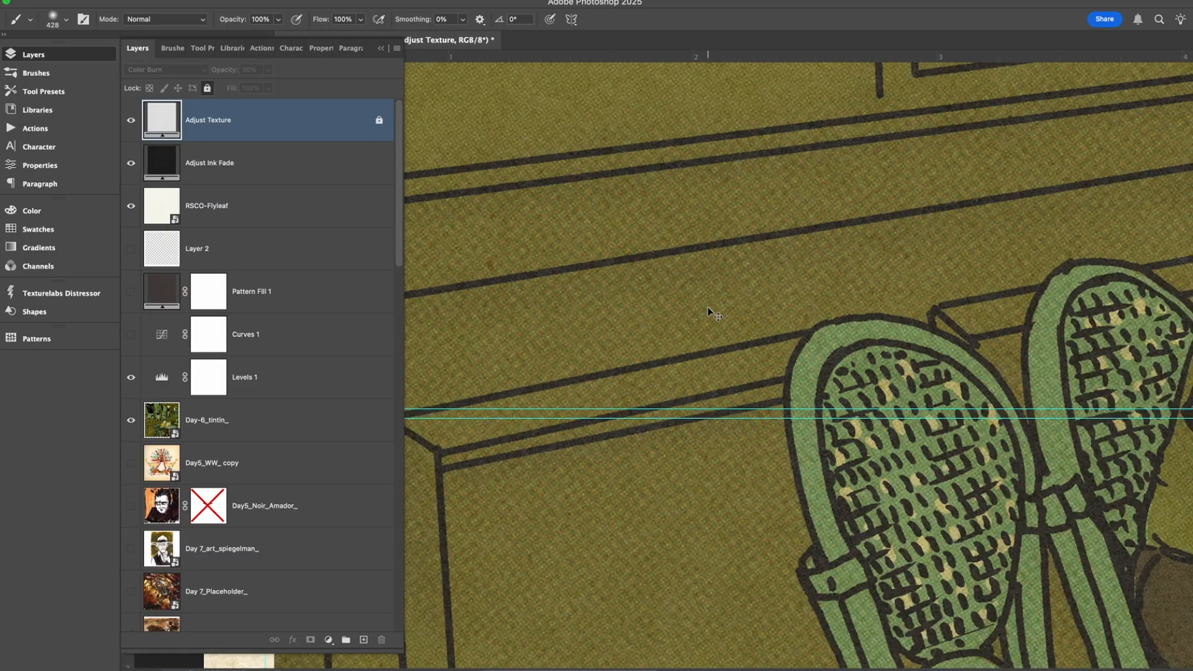
scroll(787, 441, "up", 3)
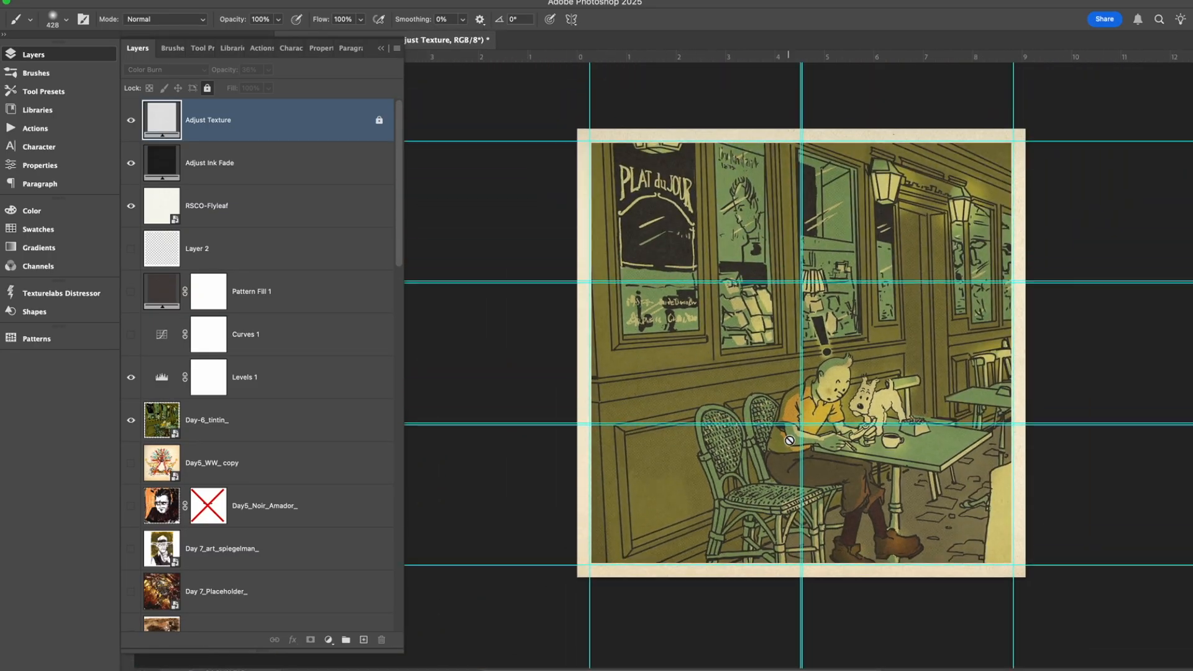
Hide the Day-6_tintin_ artwork, and briefly show the Day5_WW_ copy artwork under the same texture layers.
scroll(269, 349, "down", 5)
scroll(288, 332, "down", 5)
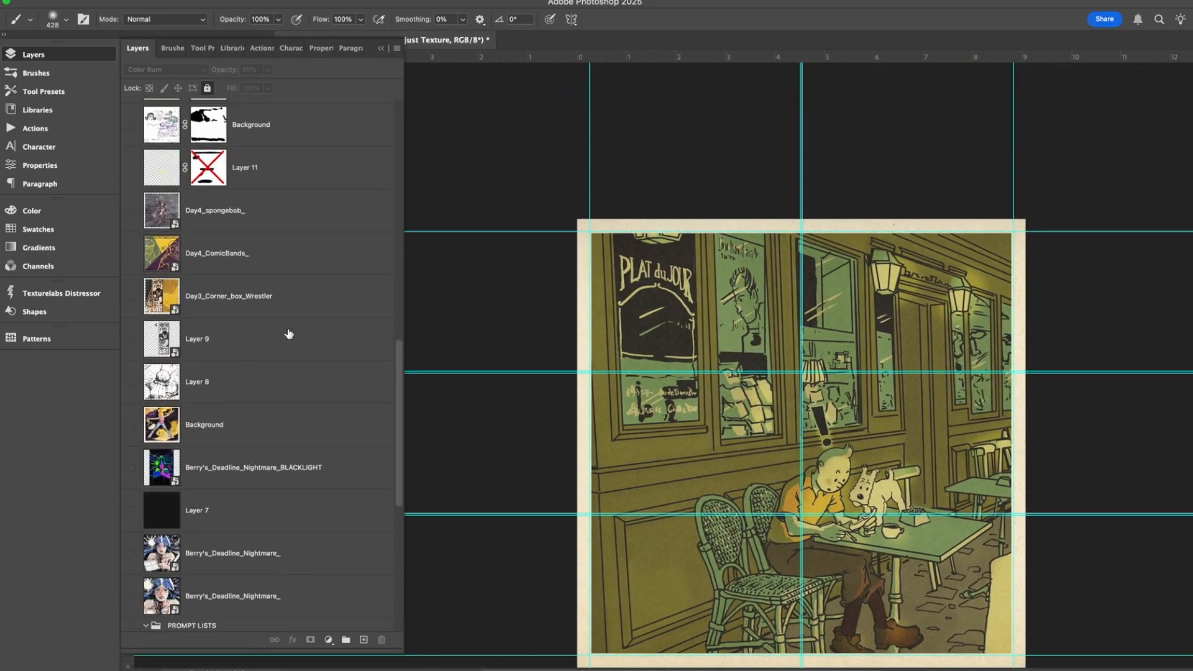
scroll(288, 333, "up", 15)
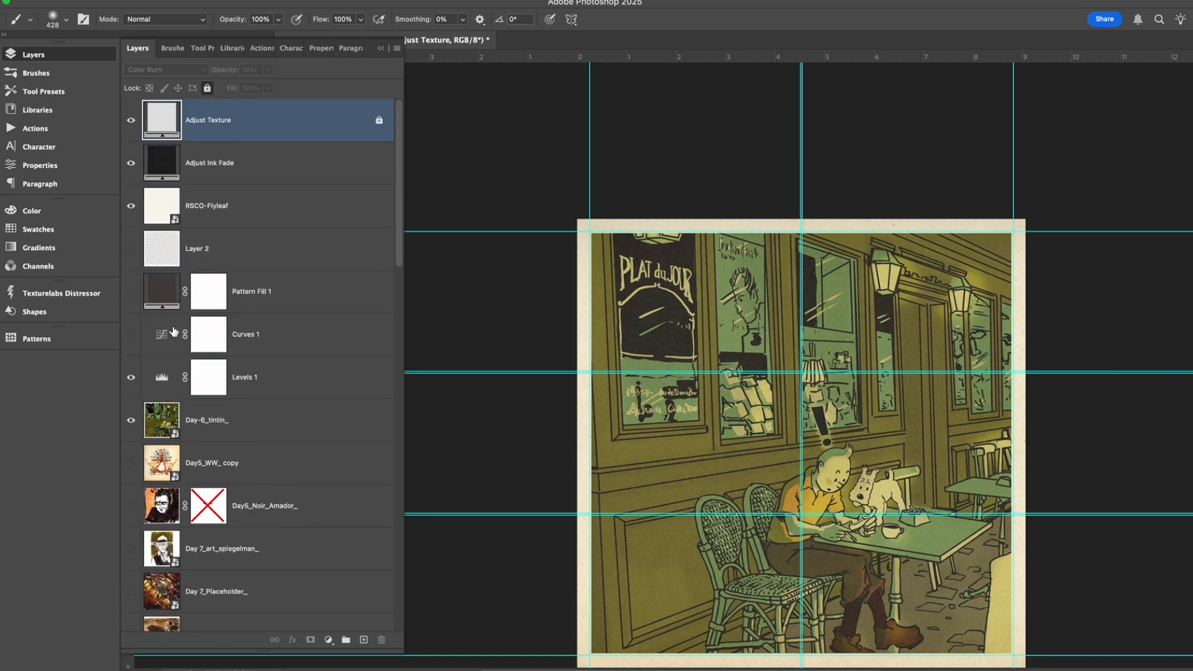
left_click(131, 420)
left_click(131, 463)
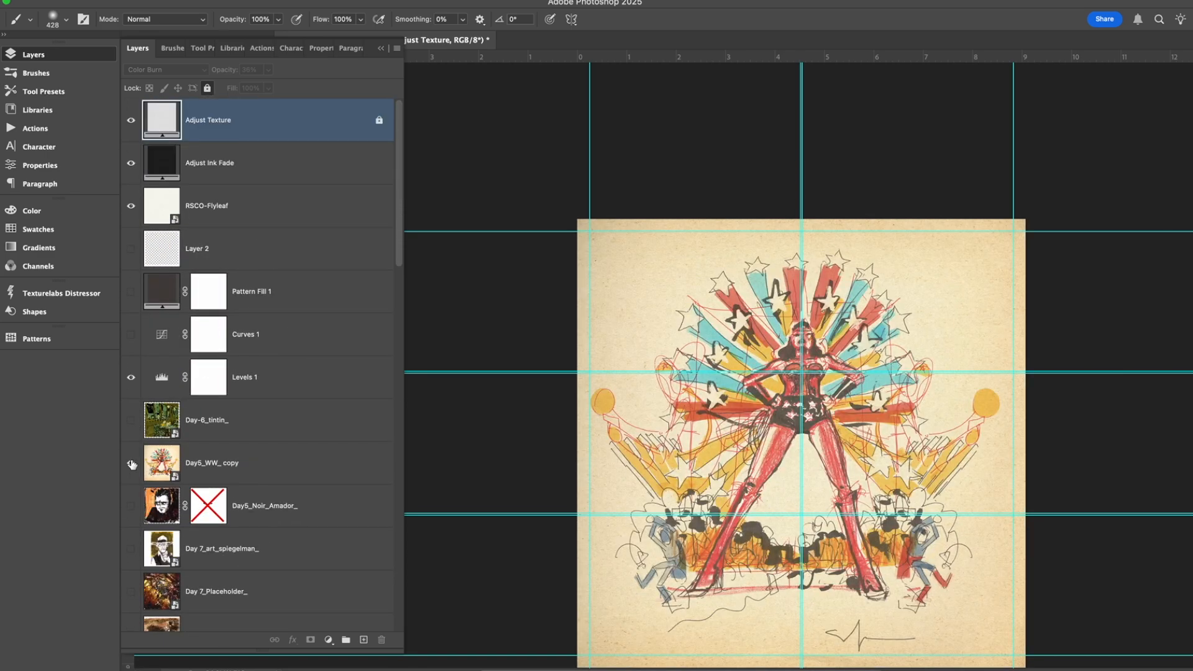
left_click(131, 462)
Show the Day5_Noir_Amador_ artwork on the textured page and select its layer.
scroll(133, 463, "down", 3)
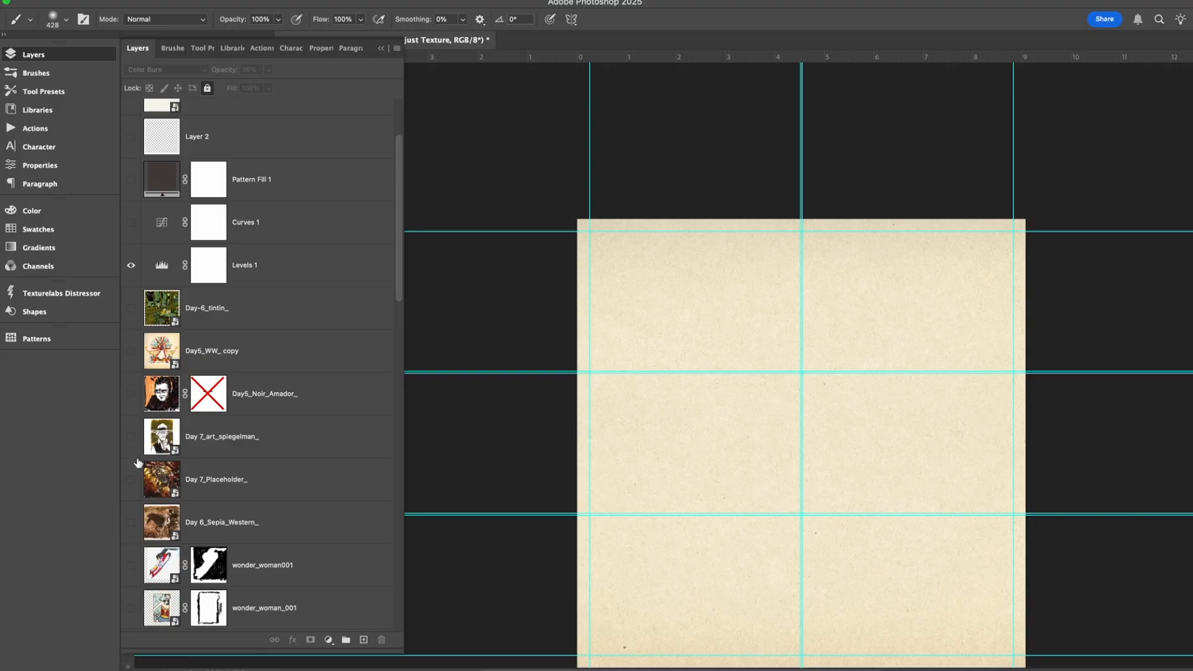
left_click(131, 393)
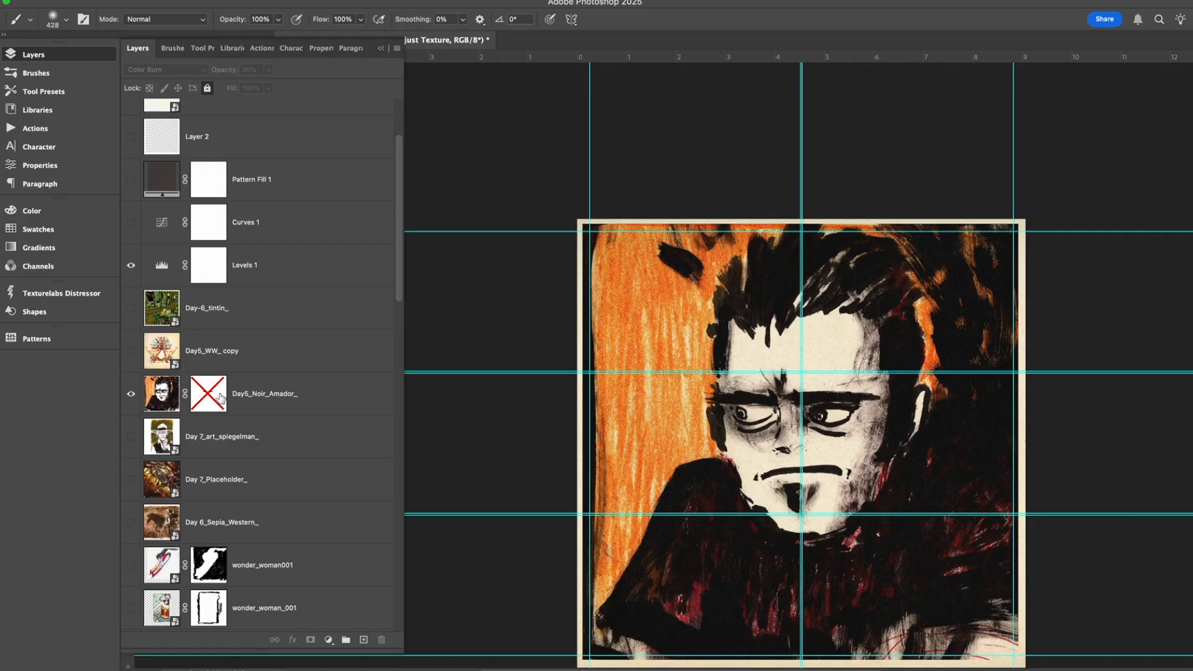
right_click(221, 398)
left_click(370, 357)
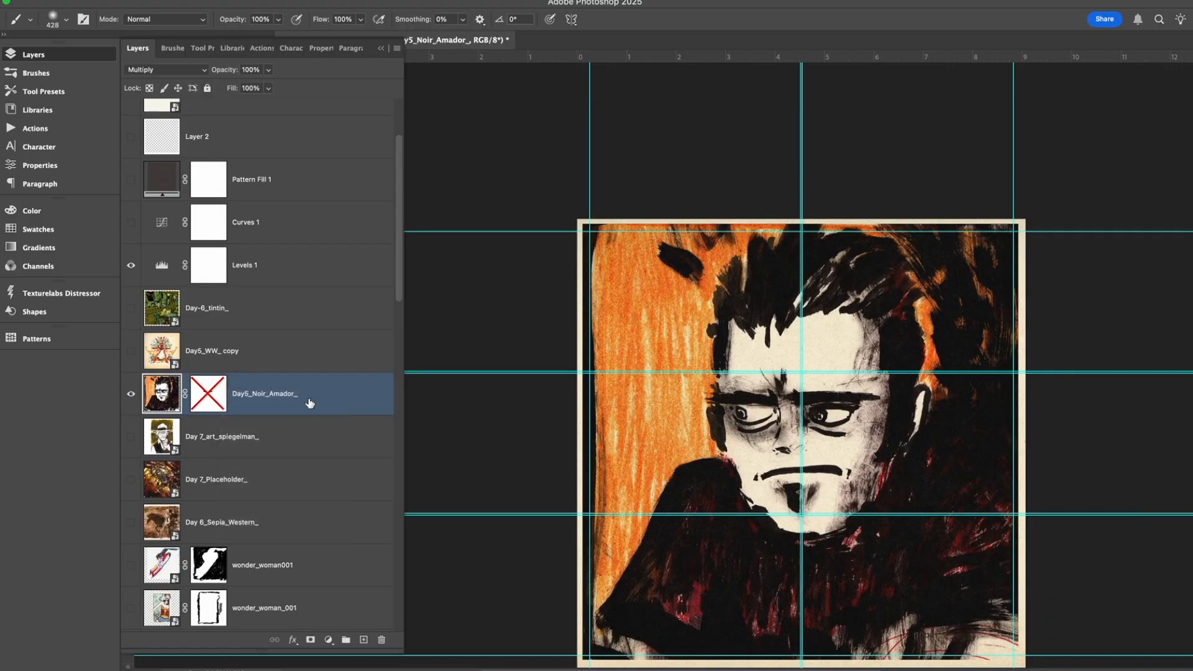
Try moving the Day5_Noir_Amador_ layer's mask onto the Bonelli_02 layer, undo the move, and hide the artwork.
left_click_drag(219, 398, 282, 568)
scroll(325, 479, "down", 10)
scroll(328, 471, "down", 8)
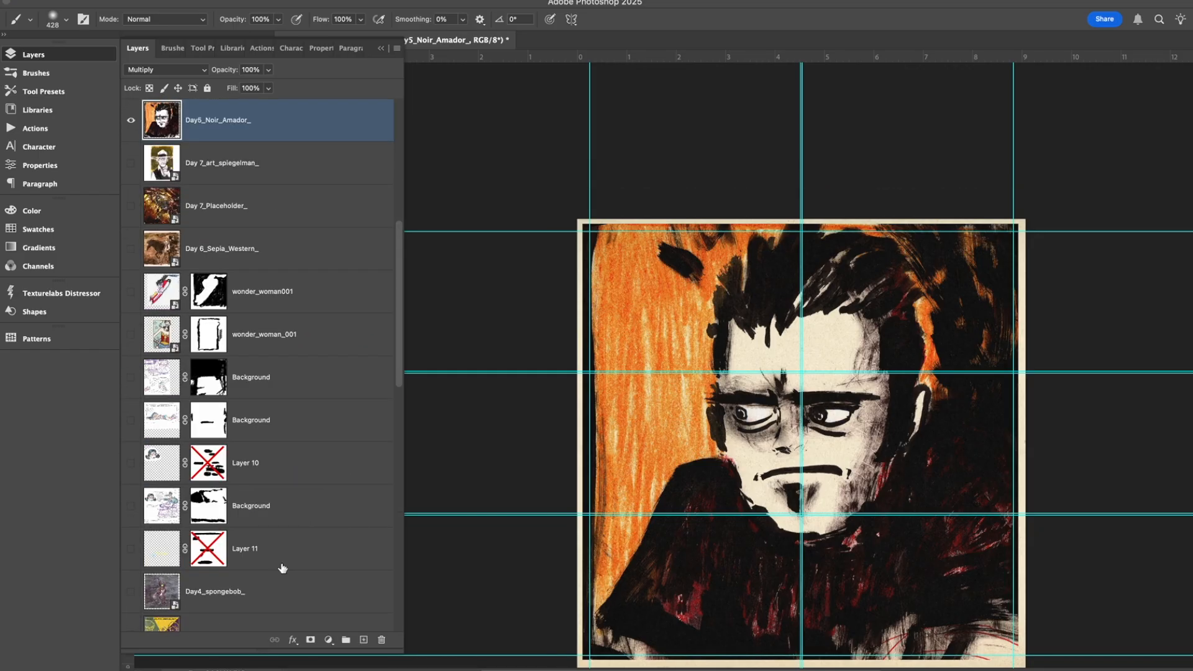
scroll(292, 562, "down", 15)
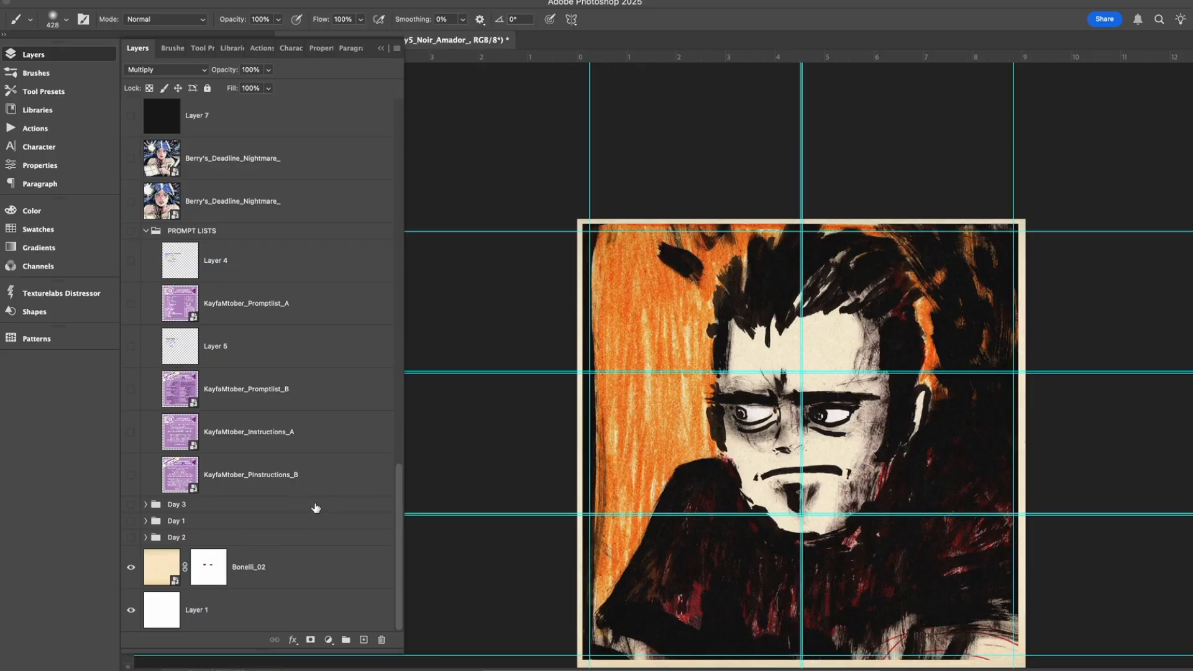
scroll(316, 508, "up", 15)
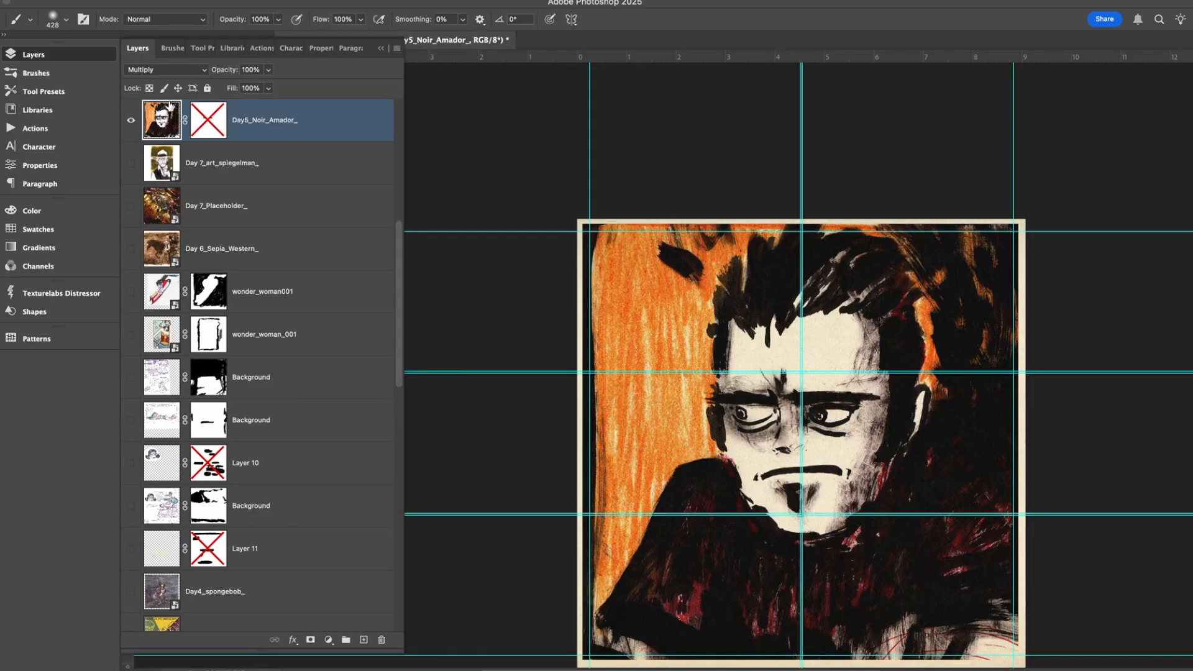
left_click(130, 121)
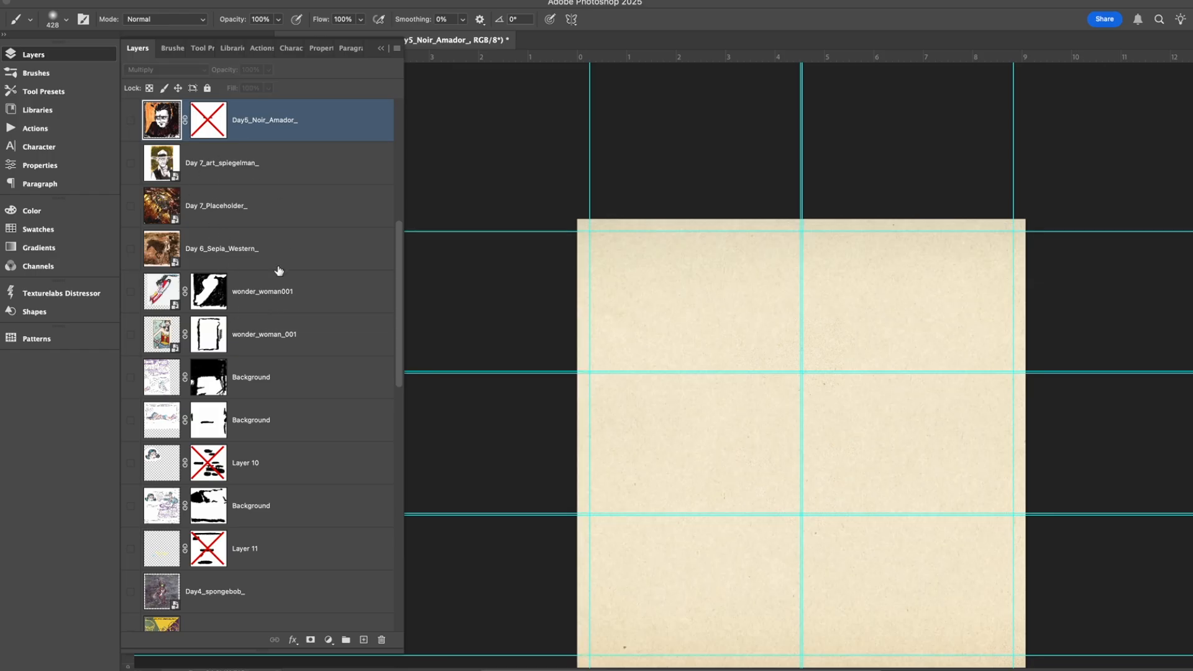
Show the wonder_woman001 layer and compare the drawing with its layer mask disabled and enabled.
left_click(303, 300)
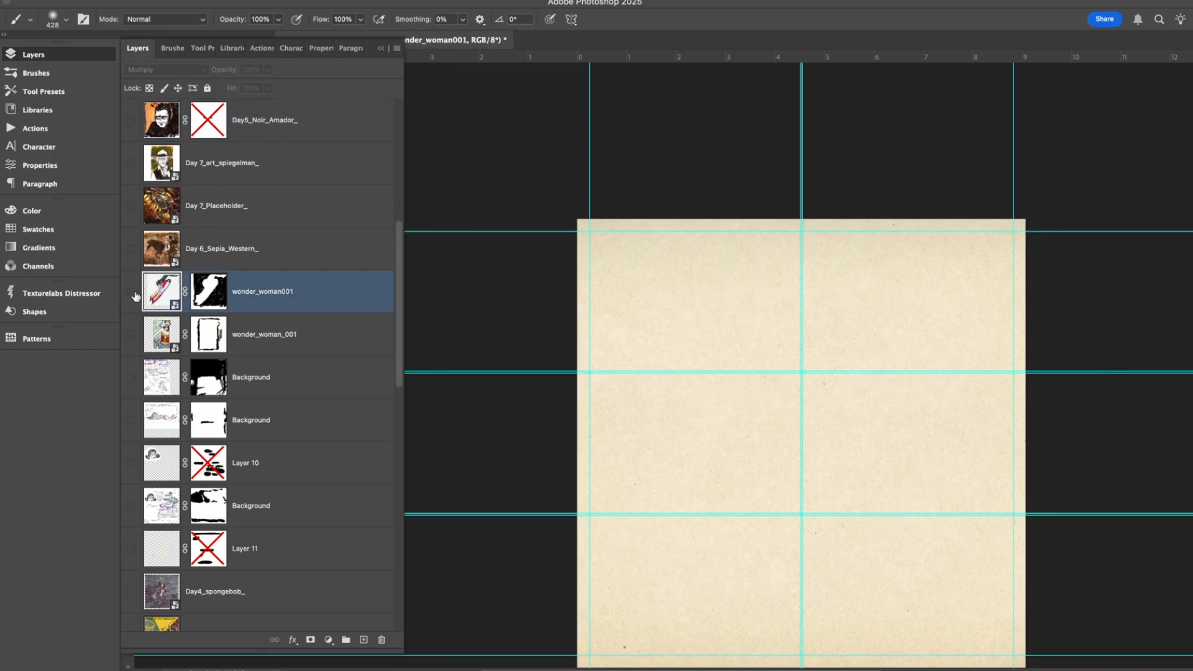
left_click(131, 291)
right_click(224, 299)
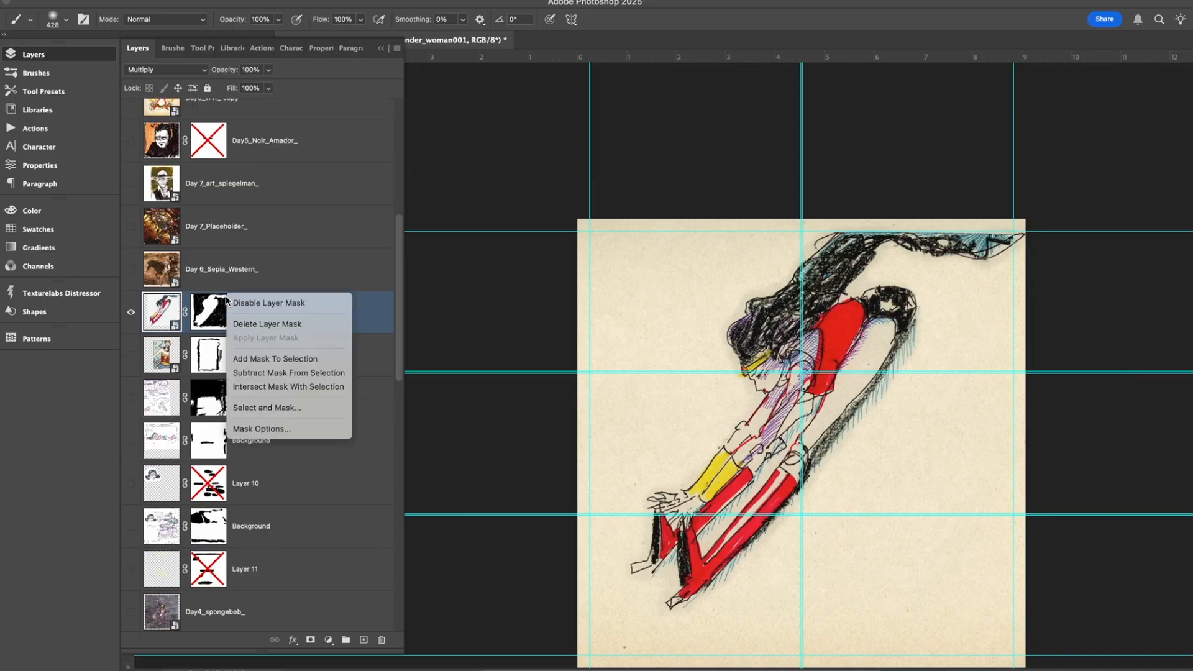
left_click(289, 304)
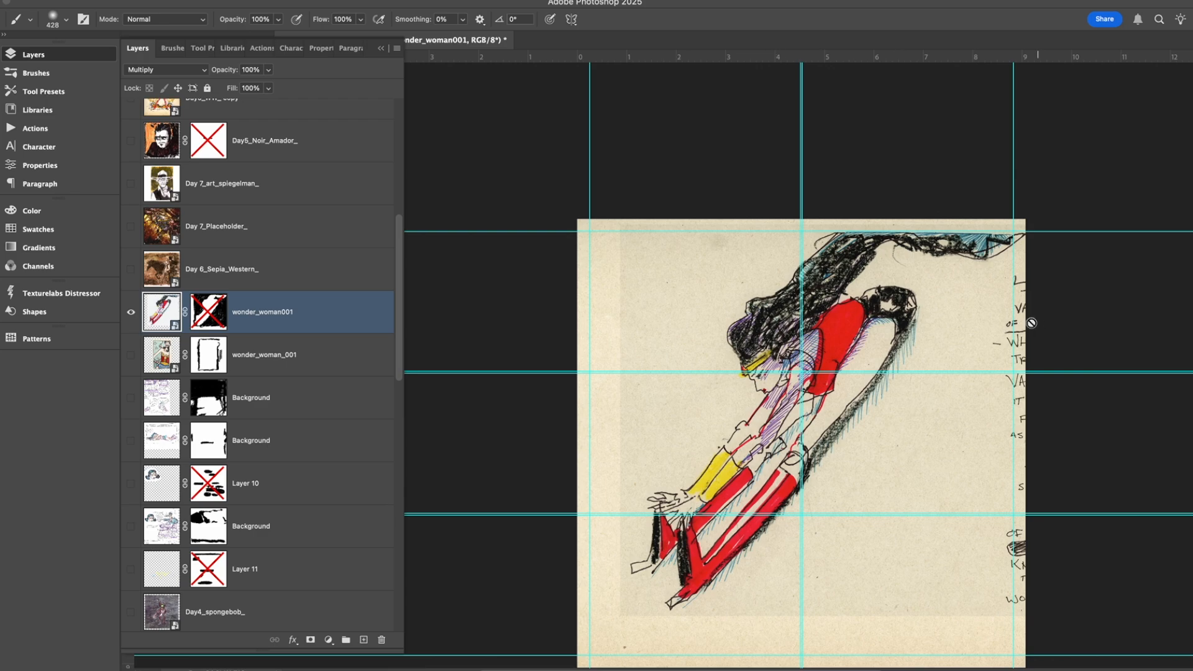
right_click(225, 316)
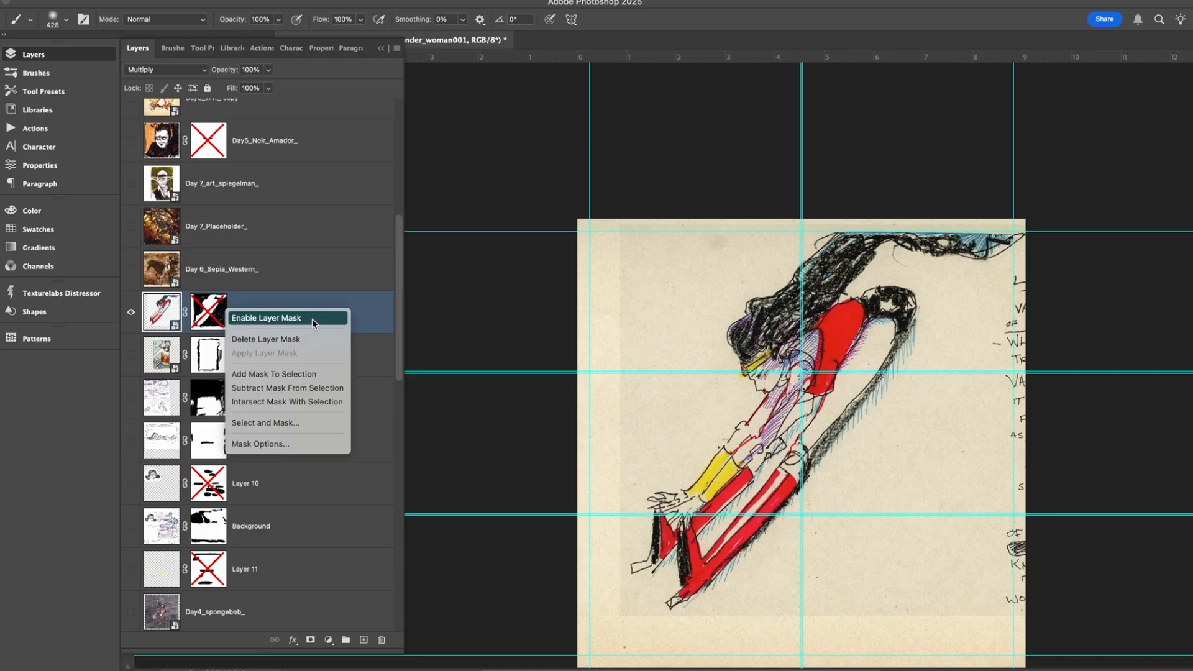
left_click(312, 319)
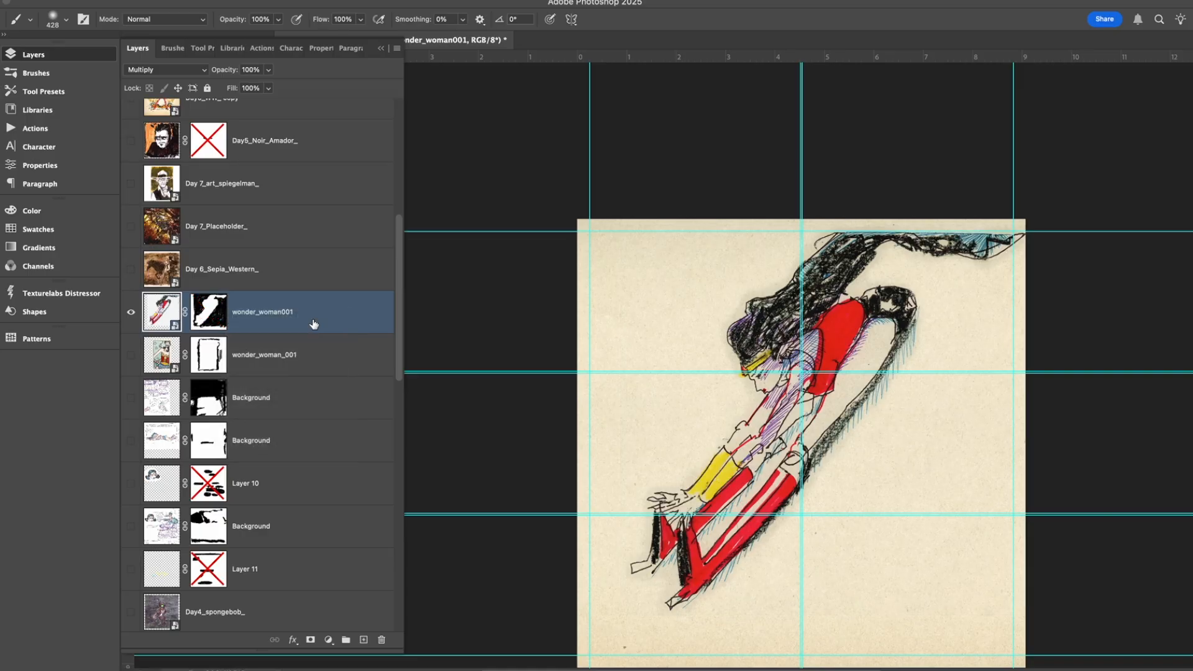
Select the wonder_woman_001 layer and look through the page file's whole layer stack, including the prompt lists and day groups.
left_click(258, 367)
scroll(244, 409, "down", 5)
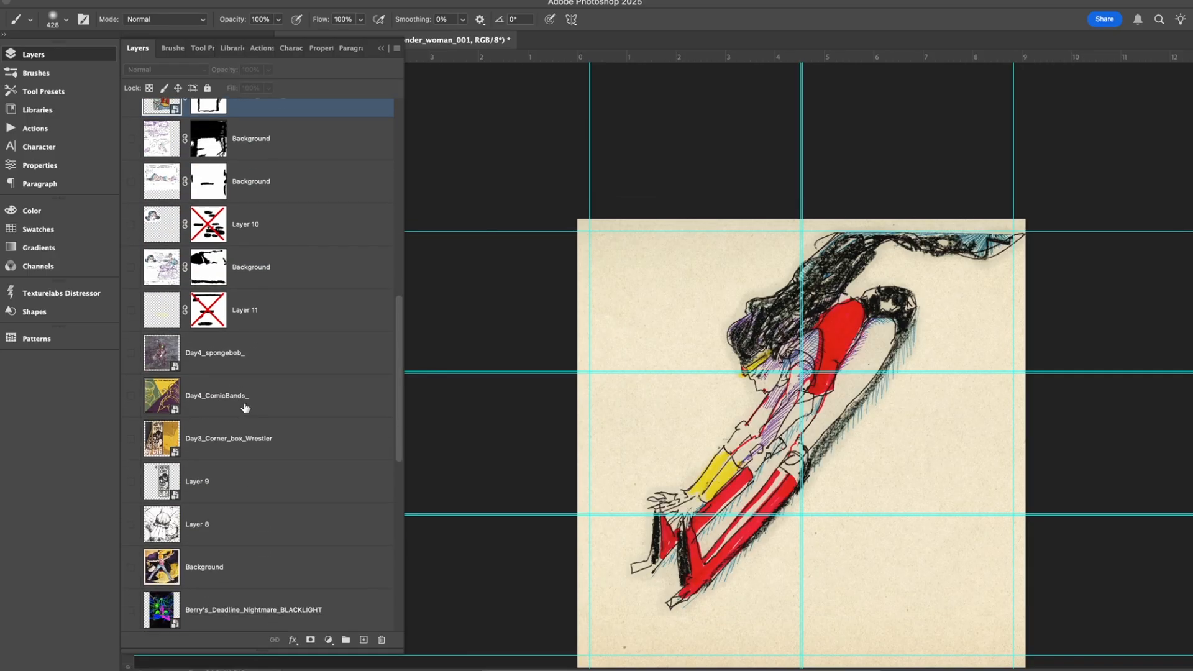
scroll(279, 435, "down", 6)
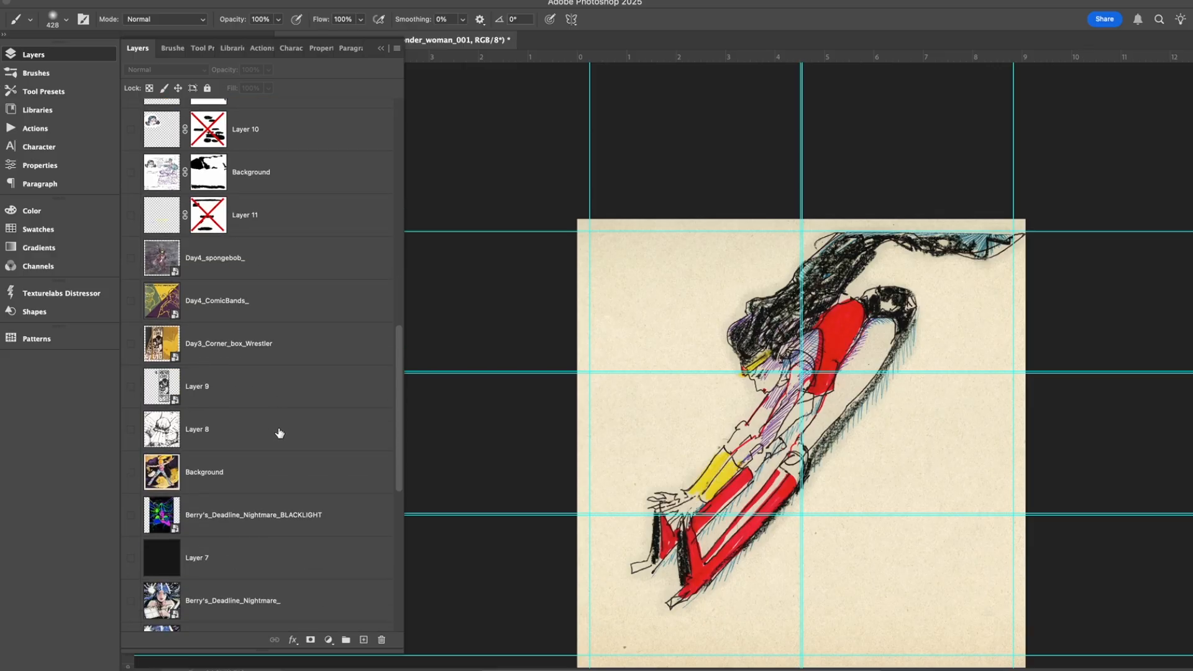
scroll(280, 433, "down", 4)
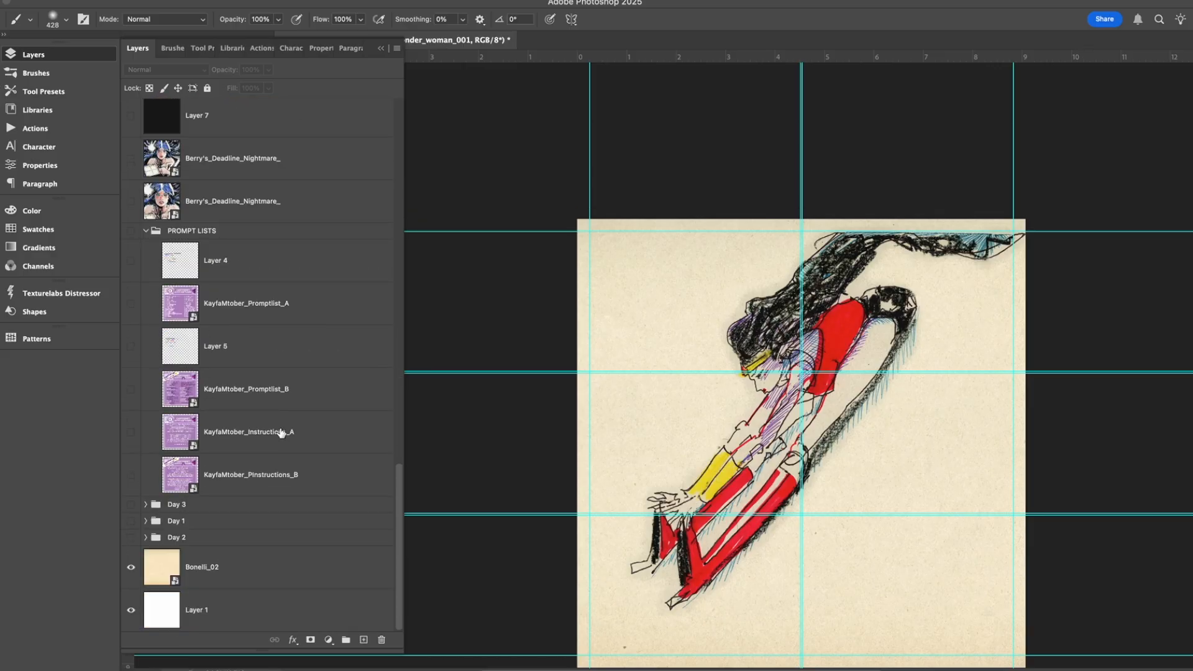
scroll(229, 435, "up", 15)
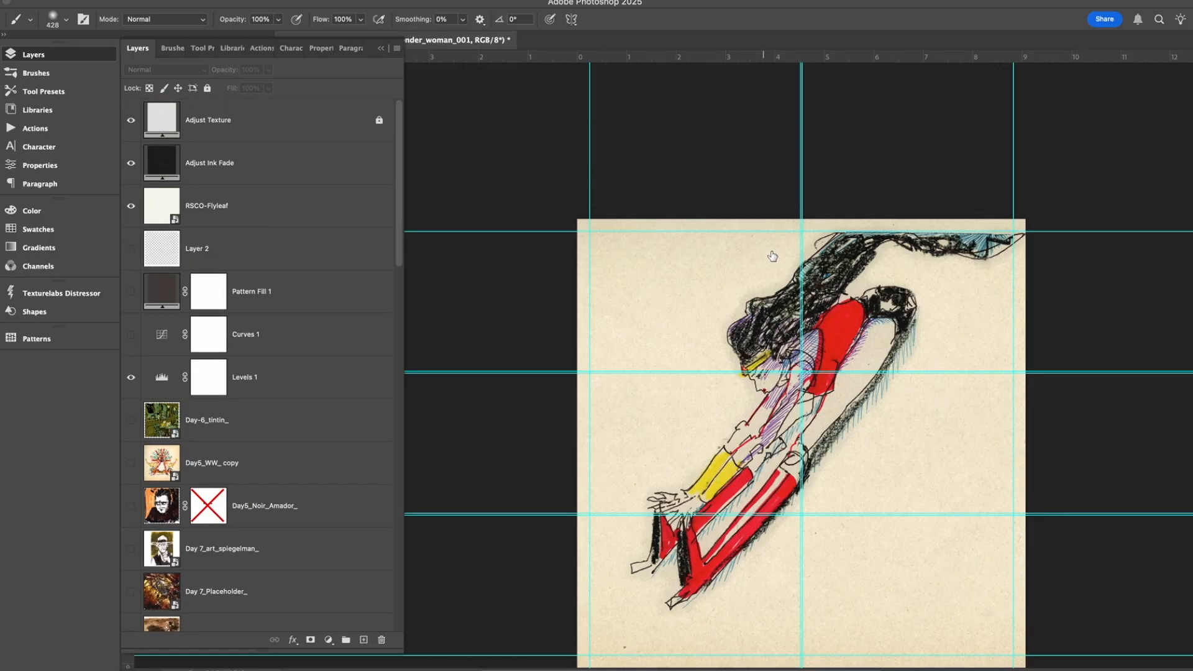
scroll(771, 254, "up", 2)
Close the _Kayfabetober_.psb document without saving its changes.
left_click(381, 48)
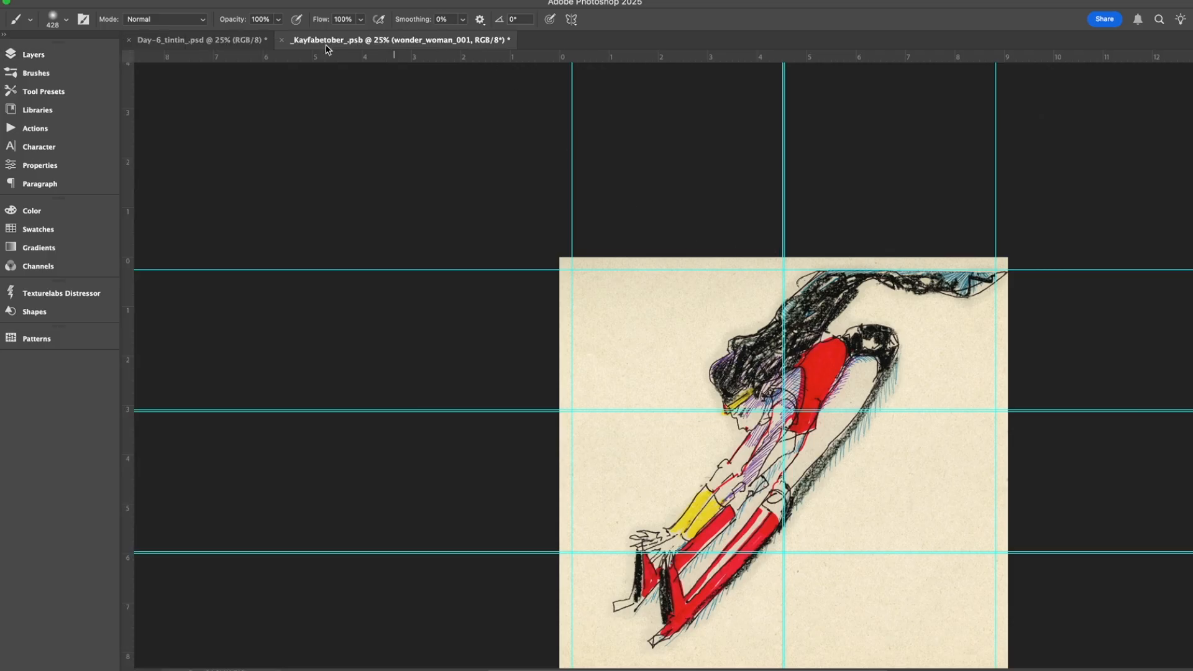
left_click(281, 42)
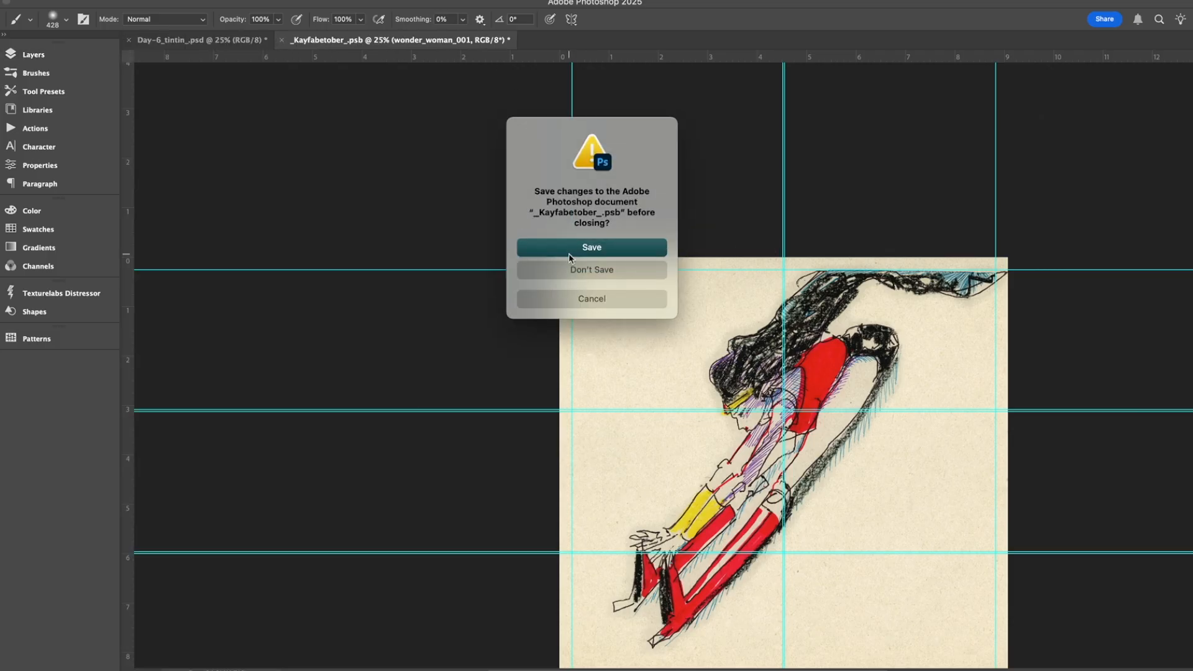
left_click(599, 270)
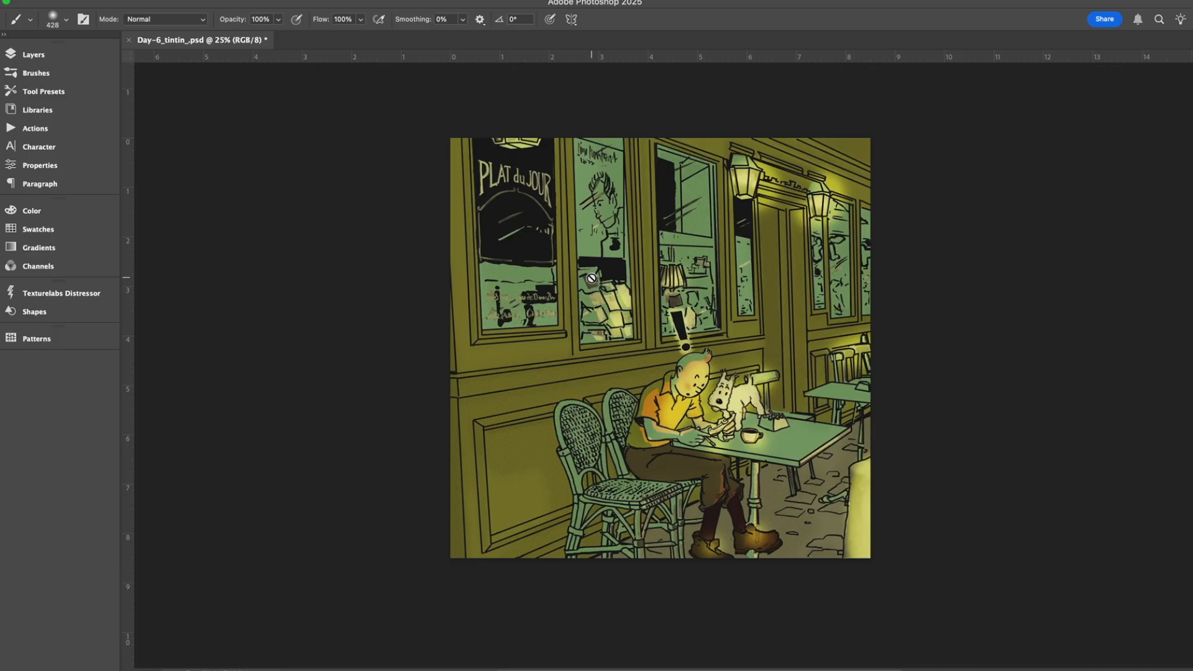
Check the layer stack of the Day-6_tintin_.psd document, leaving only the artwork in view.
left_click(33, 55)
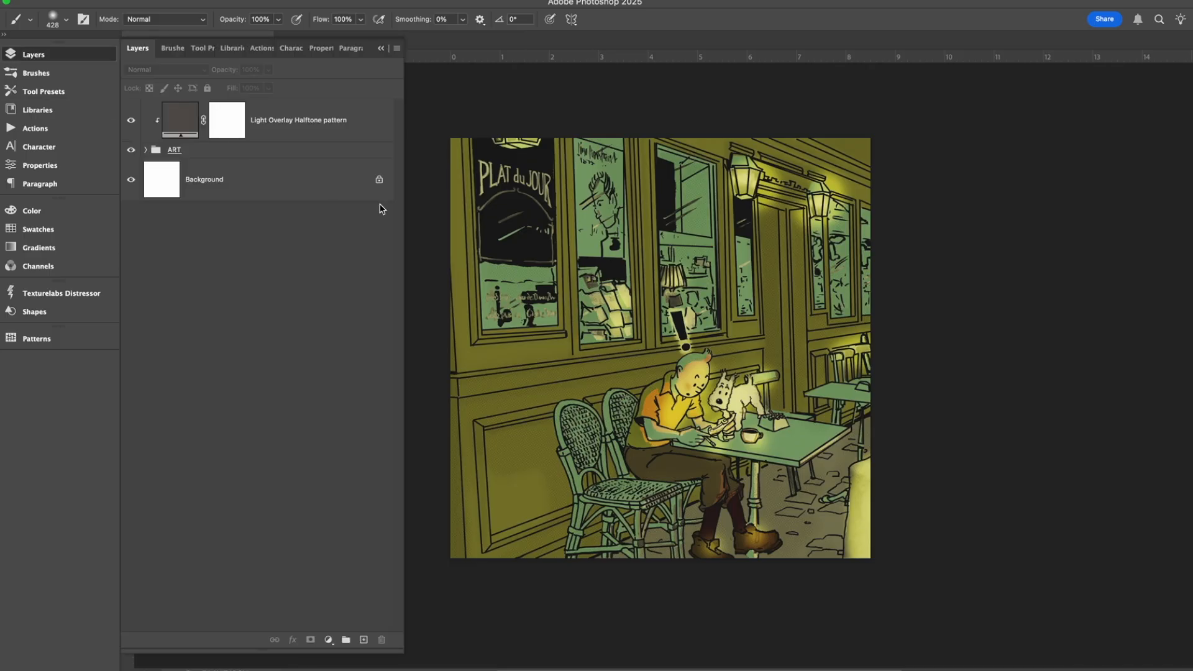
left_click(382, 49)
left_click(27, 0)
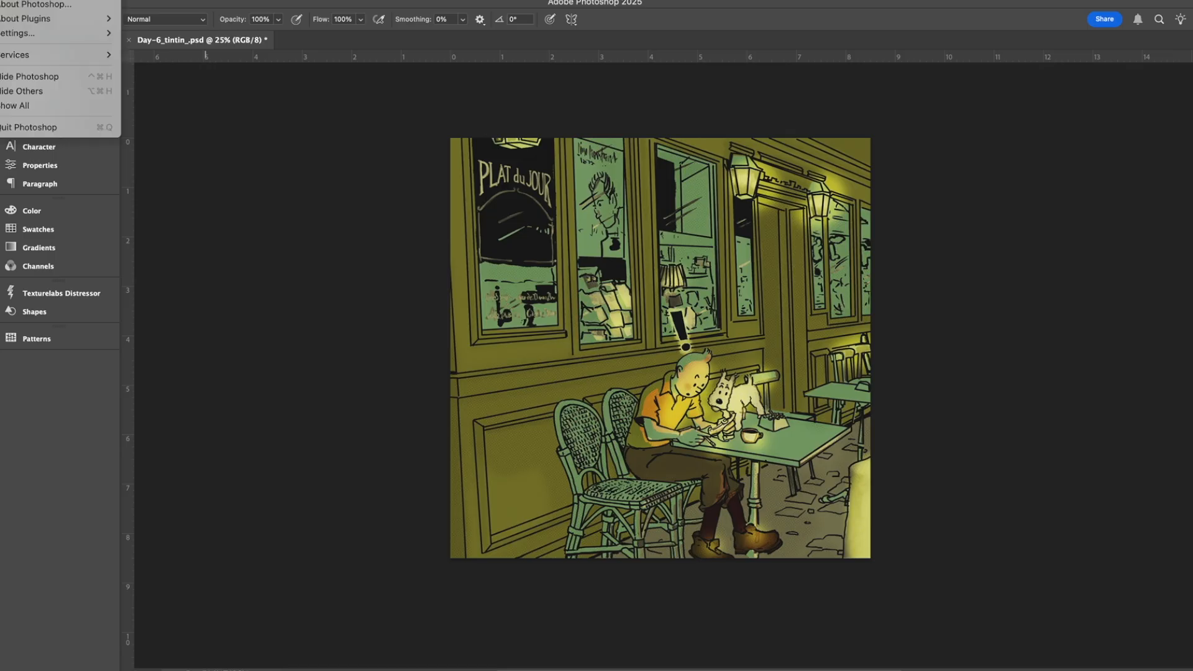
left_click(392, 317)
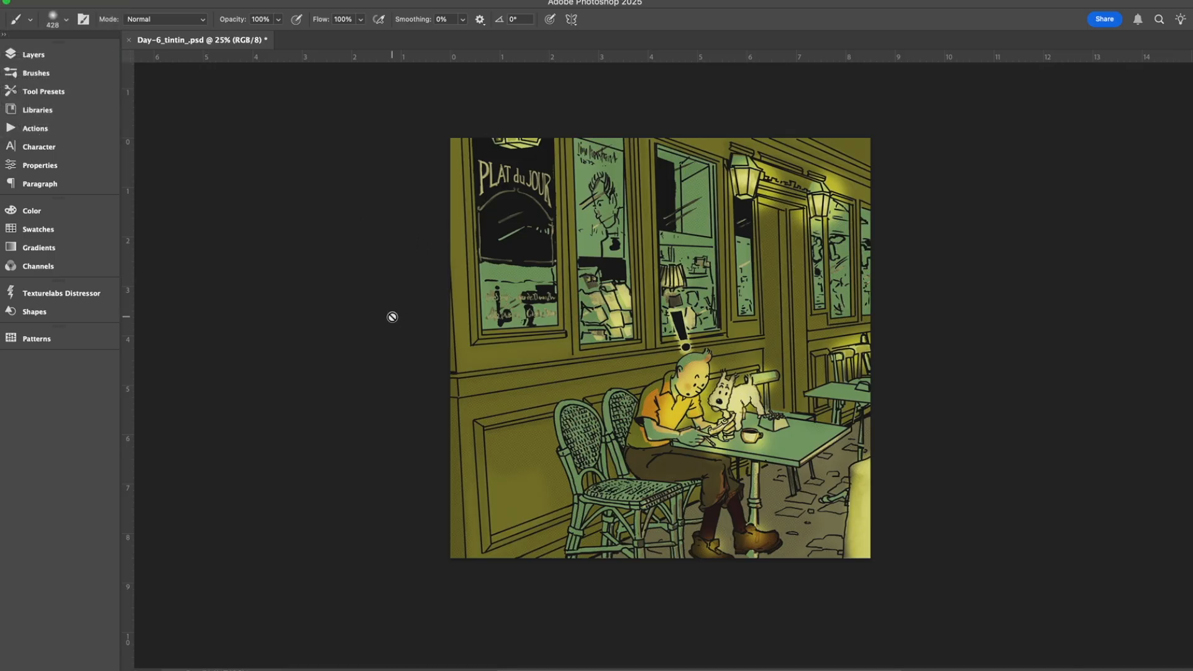